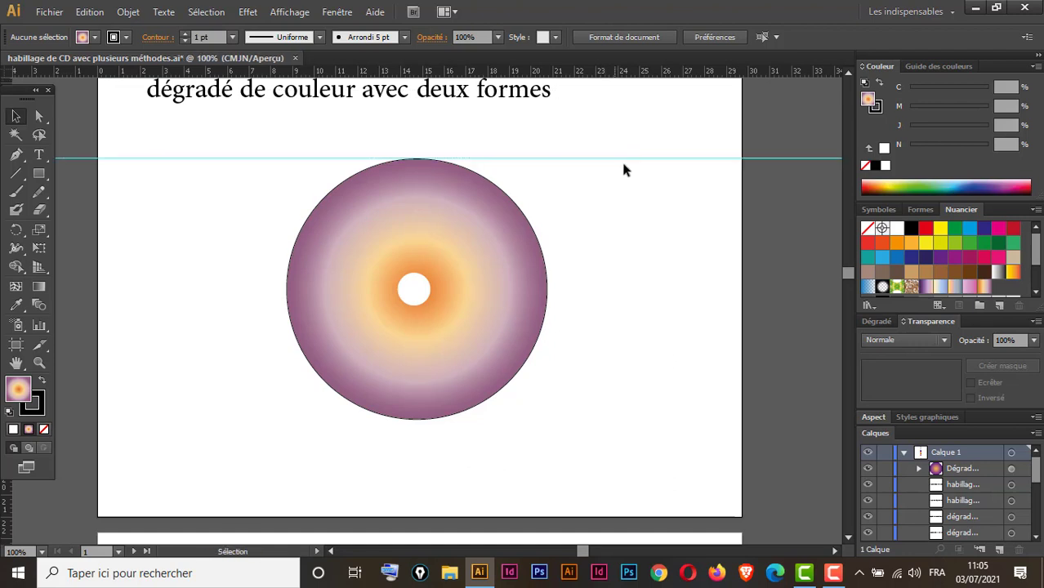
Place a horizontal guide at the disc's lower edge and draw a 2 pt vertical line between the two guides, beside the disc
{"action": "left_click_drag", "start_coordinate": [636, 73], "coordinate": [606, 419]}
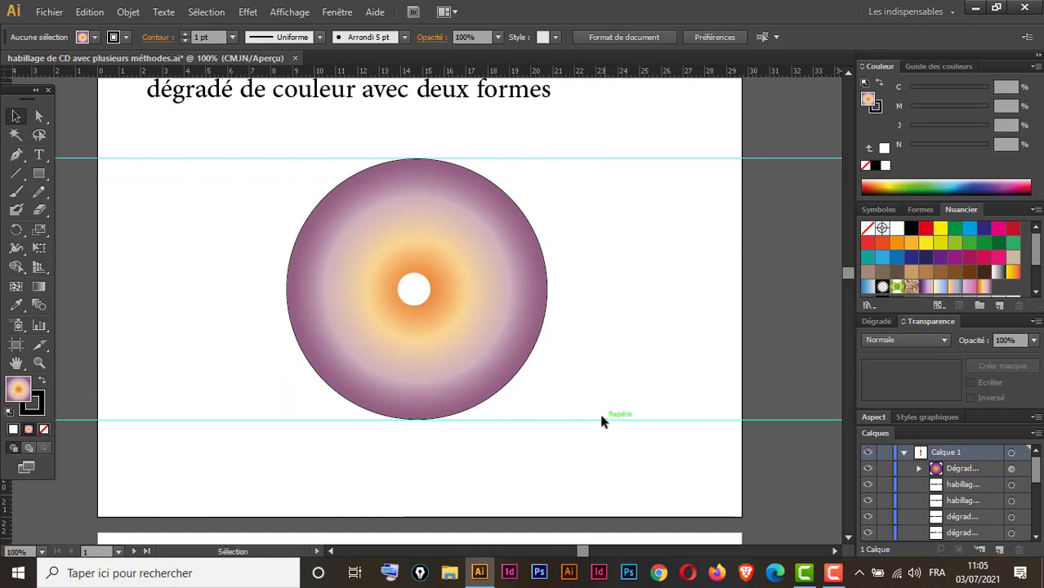
{"action": "left_click", "coordinate": [16, 173]}
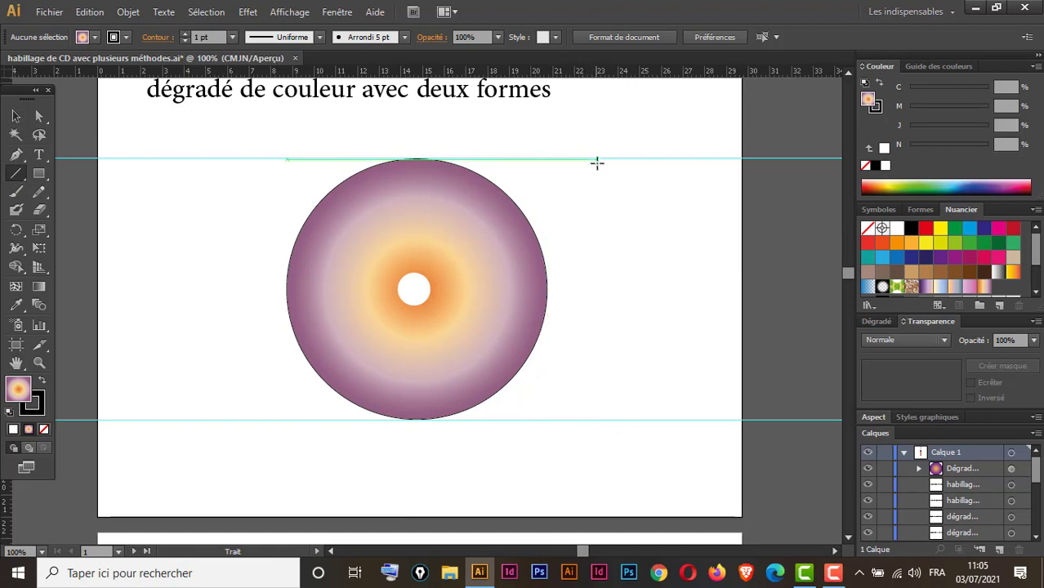
{"action": "left_click_drag", "start_coordinate": [597, 158], "coordinate": [620, 420]}
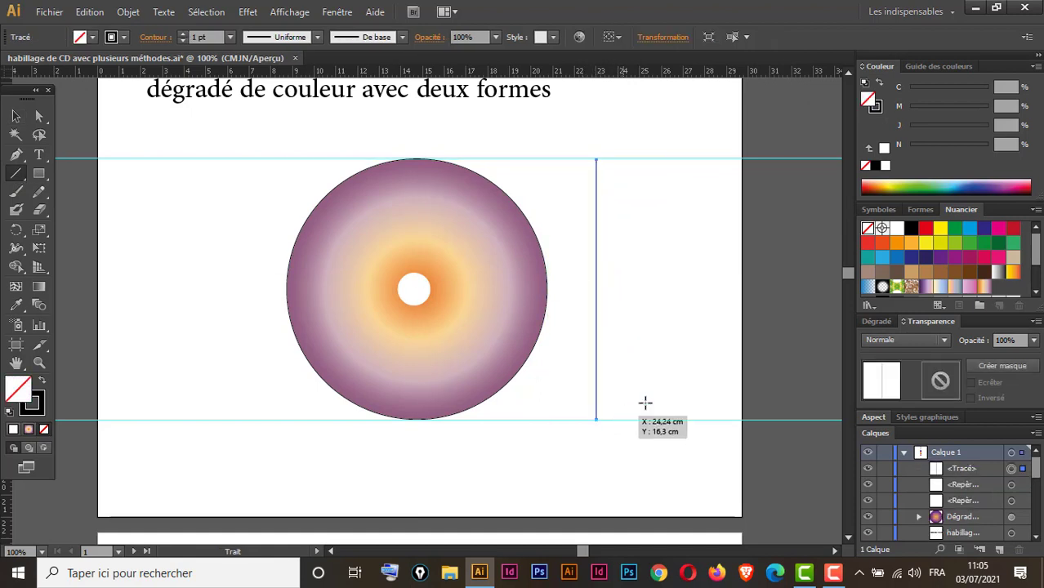
{"action": "left_click", "coordinate": [182, 32]}
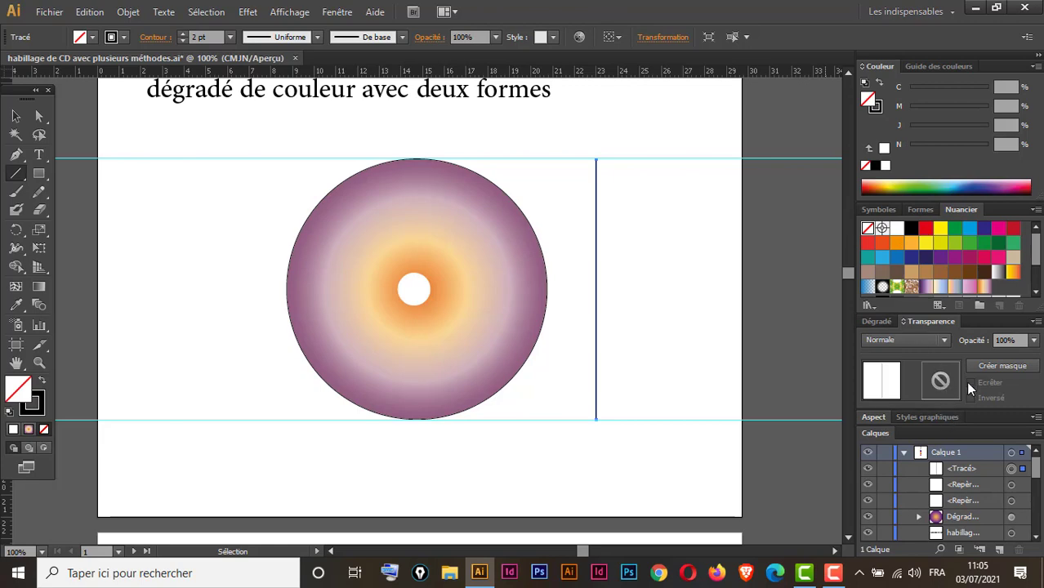
Reset the Les indispensables workspace and expand the panels to show the full stroke options
{"action": "left_click", "coordinate": [923, 12]}
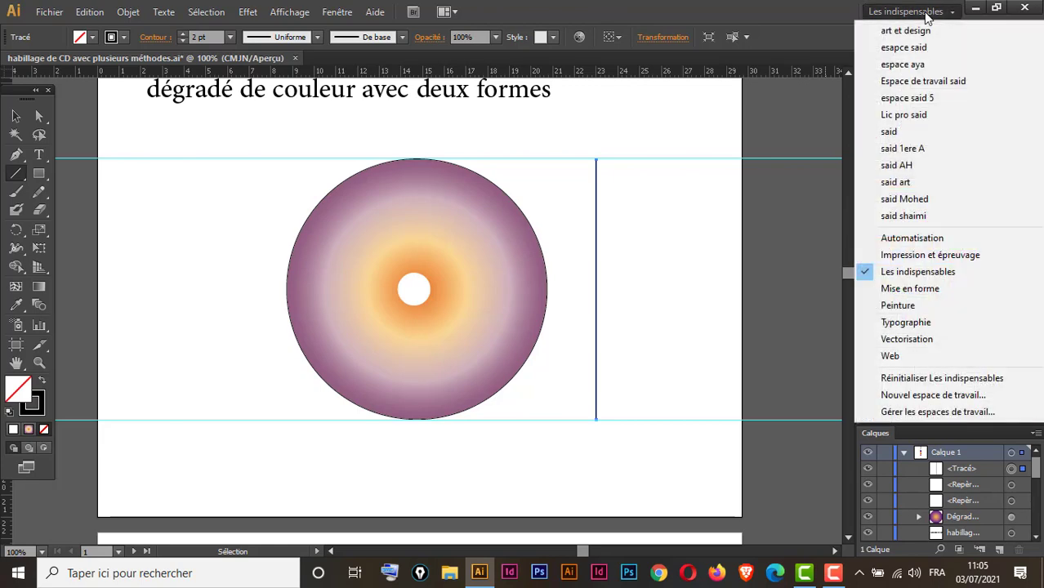
{"action": "left_click", "coordinate": [958, 379]}
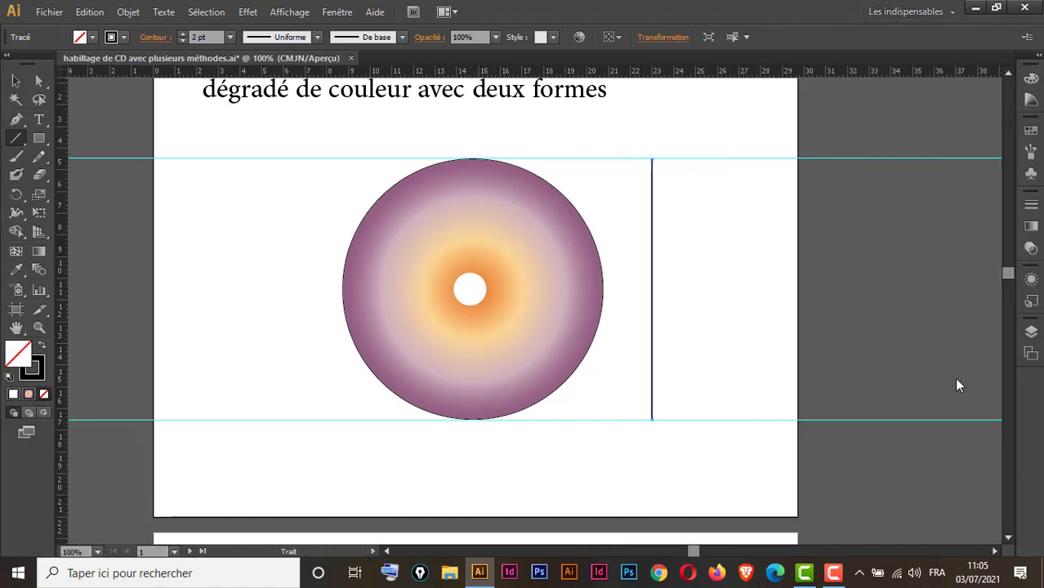
{"action": "left_click", "coordinate": [1035, 55]}
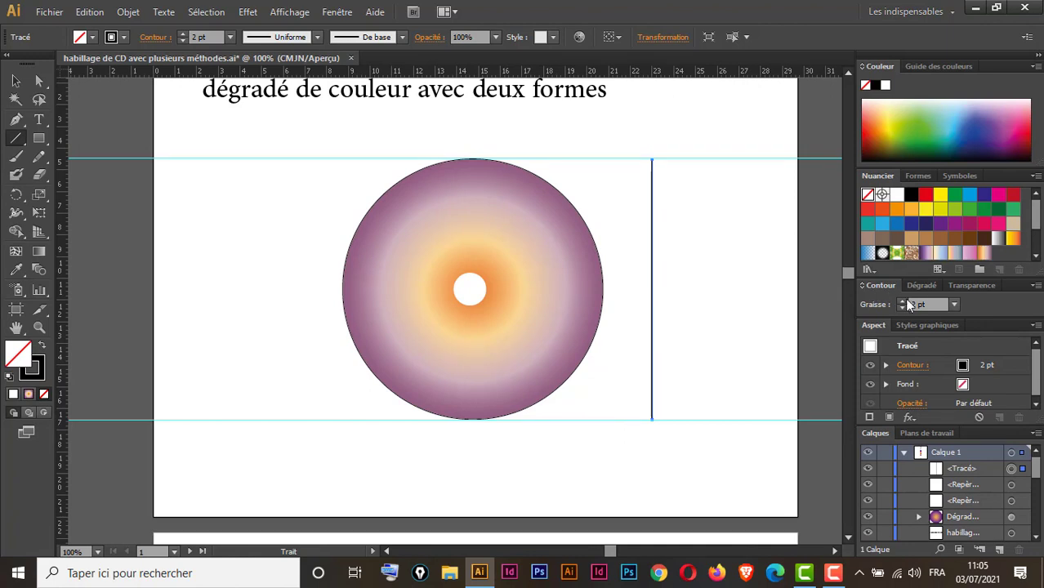
{"action": "left_click", "coordinate": [862, 287]}
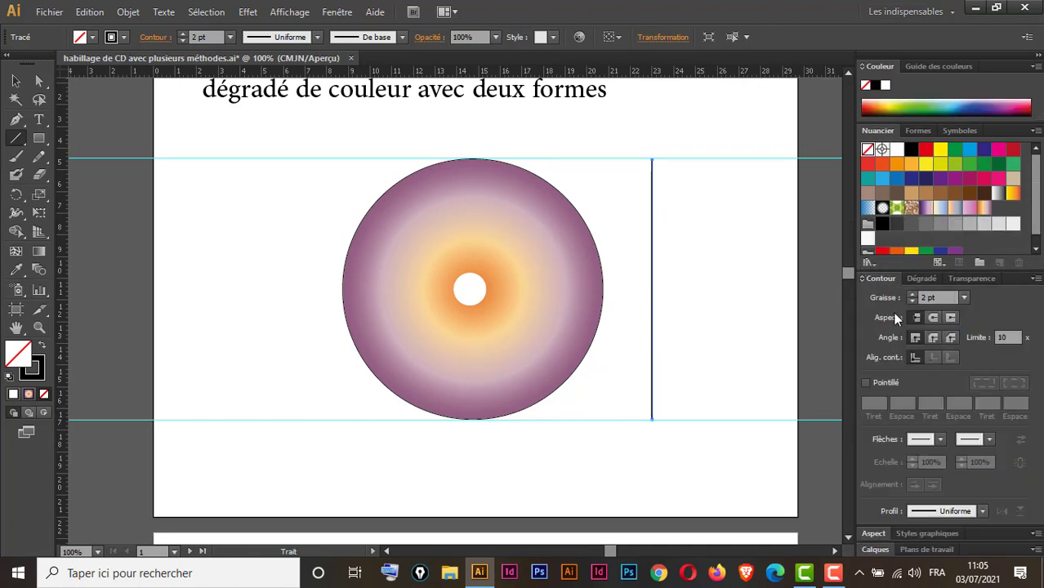
Add the Flèche 2 arrowhead to both ends of the vertical line
{"action": "left_click", "coordinate": [941, 440]}
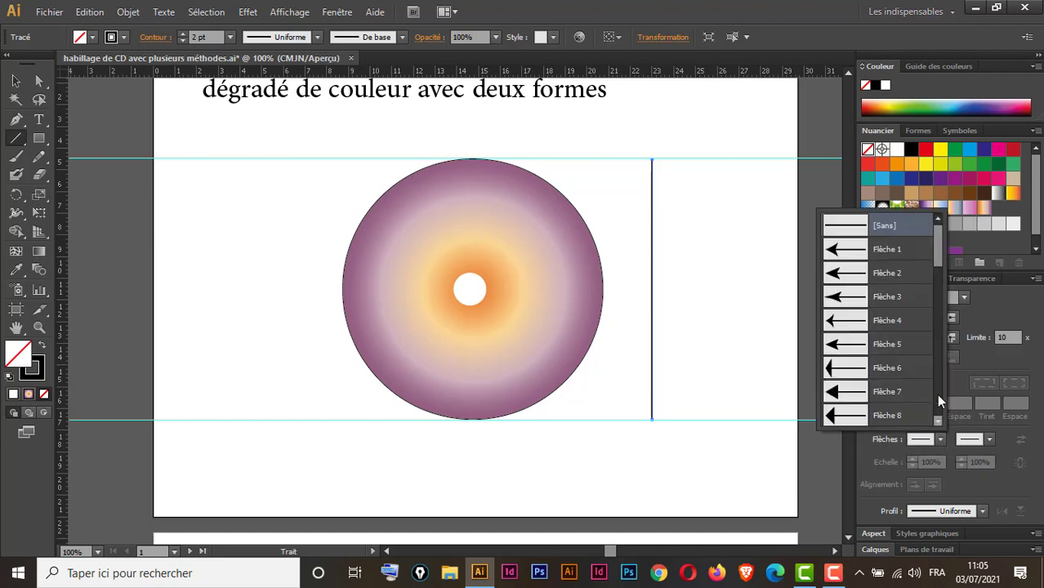
{"action": "left_click", "coordinate": [882, 273]}
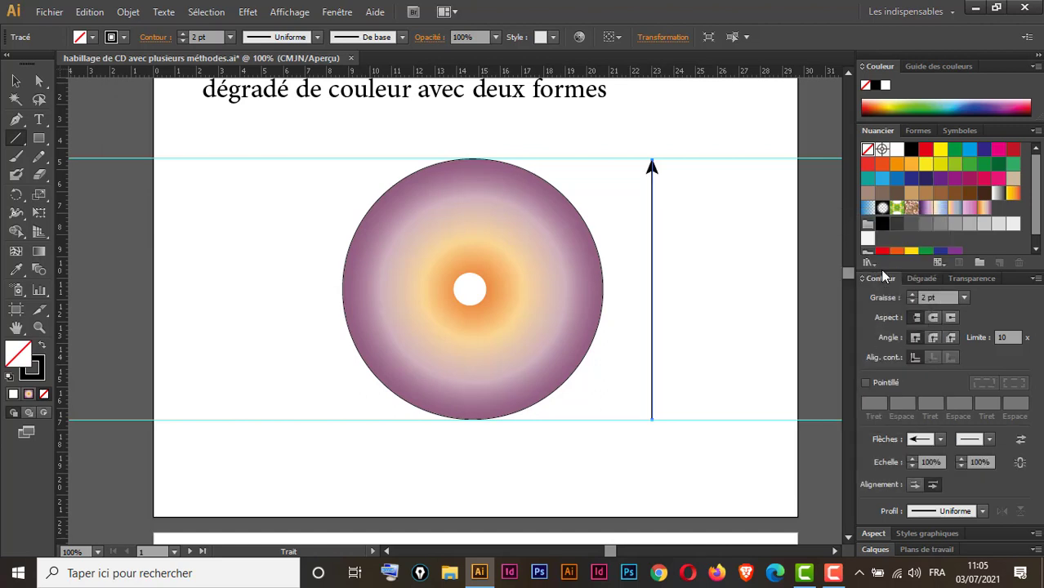
{"action": "left_click", "coordinate": [989, 440]}
{"action": "left_click", "coordinate": [943, 277]}
Add the text "12 cm" beside the arrow, enlarge it to about 51 pt and place it near the arrow's middle
{"action": "left_click", "coordinate": [38, 120]}
{"action": "left_click", "coordinate": [672, 287]}
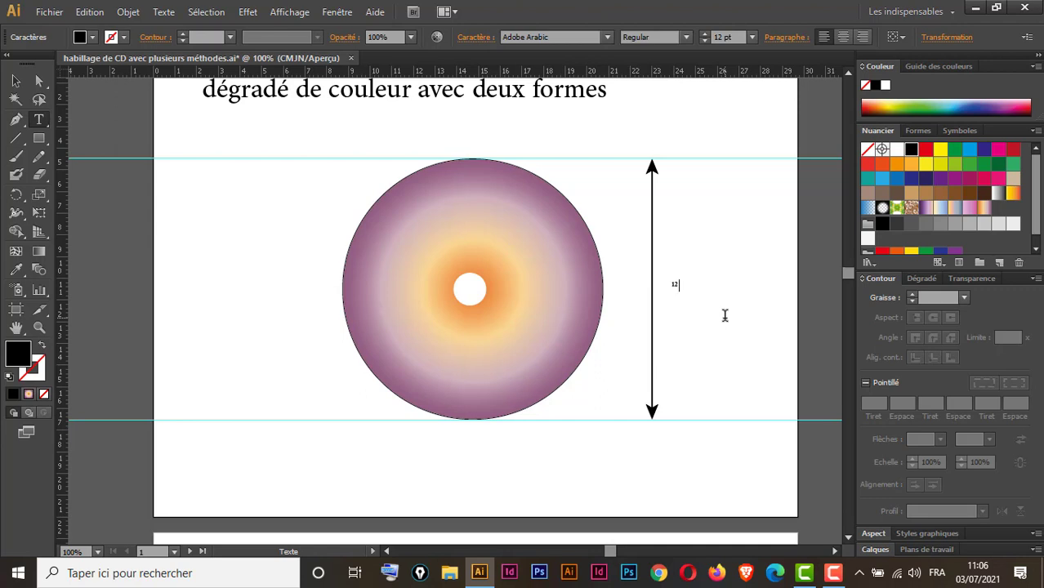
{"action": "left_click", "coordinate": [15, 80]}
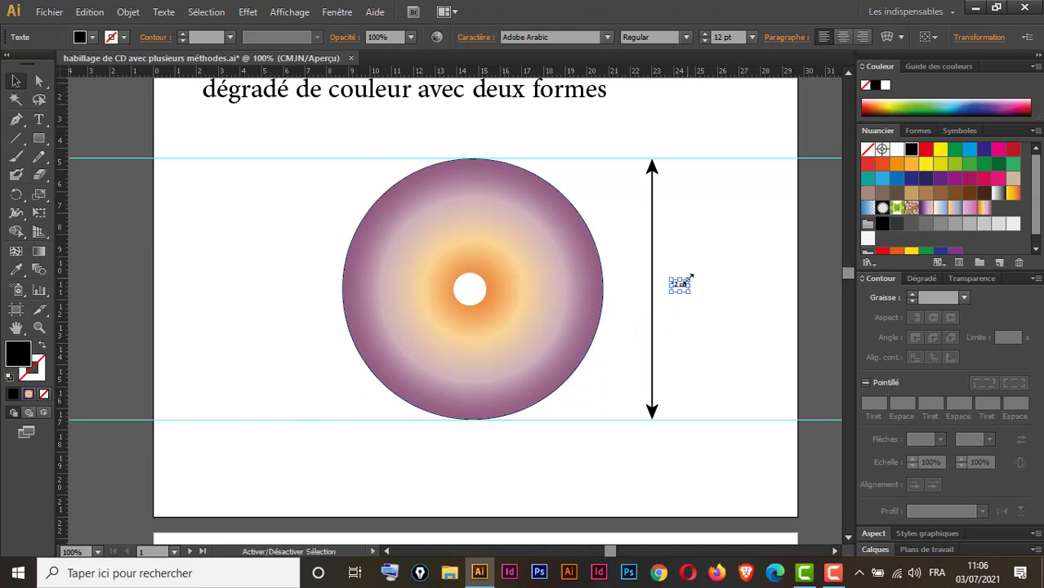
{"action": "left_click_drag", "start_coordinate": [690, 279], "coordinate": [738, 236]}
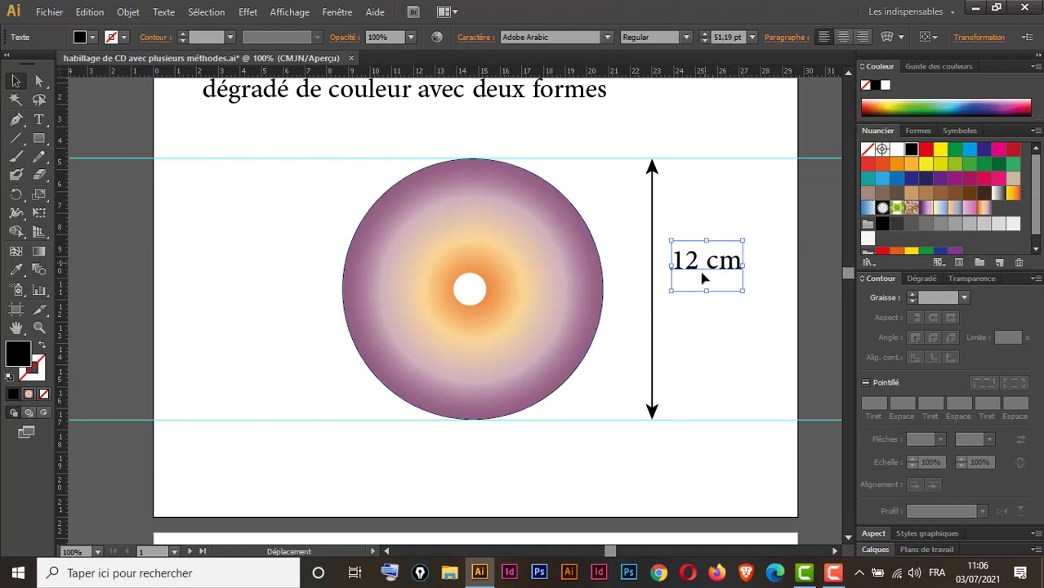
{"action": "left_click_drag", "start_coordinate": [707, 267], "coordinate": [707, 279]}
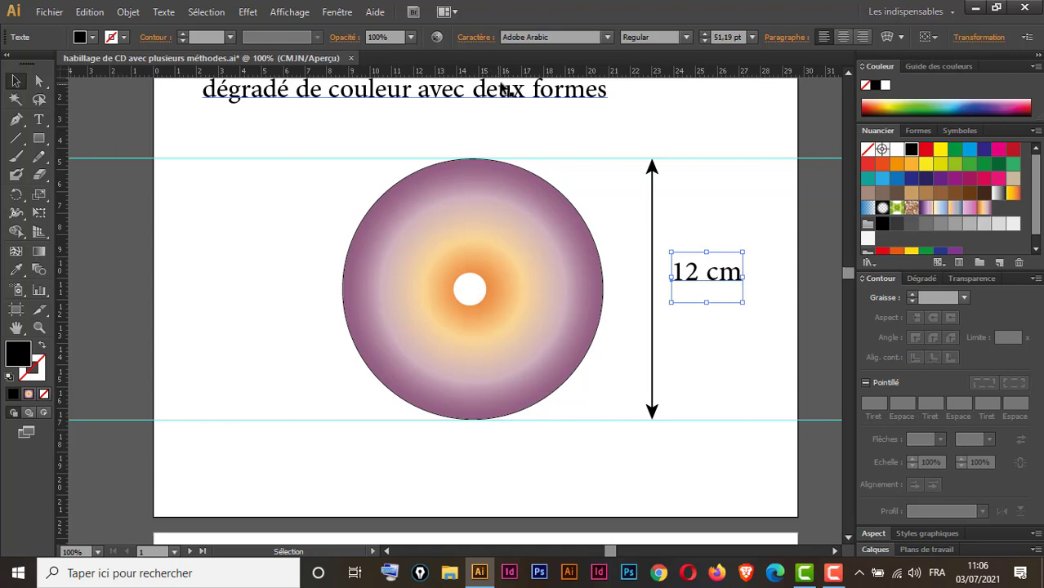
Mark the centre hole's upper and lower edges with guides and fit a 1 pt copy of the arrow between them, left of the disc
{"action": "left_click_drag", "start_coordinate": [502, 71], "coordinate": [481, 272]}
{"action": "left_click_drag", "start_coordinate": [523, 72], "coordinate": [520, 306]}
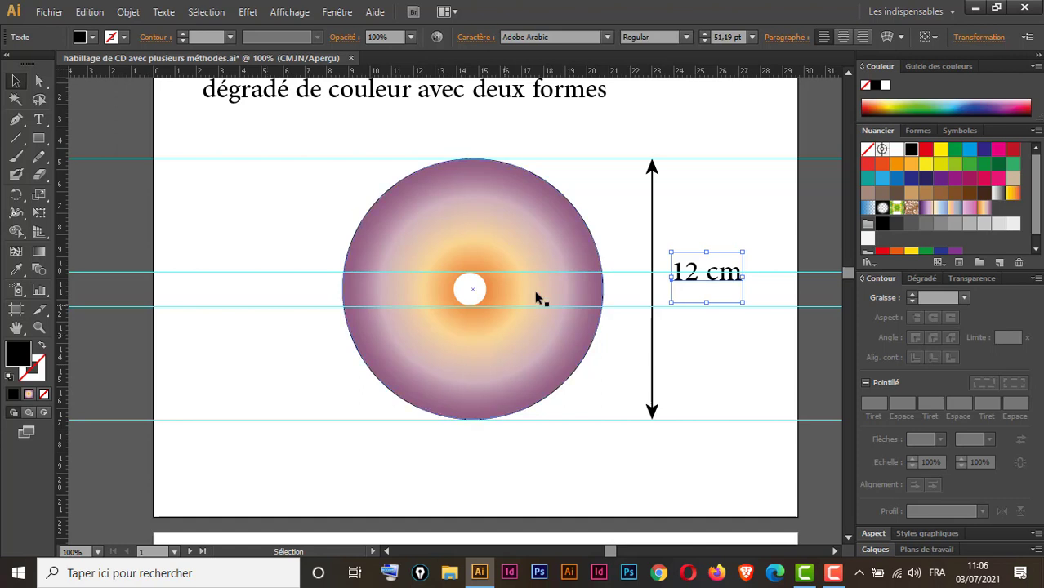
{"action": "left_click", "coordinate": [653, 253]}
{"action": "left_click_drag", "start_coordinate": [654, 254], "coordinate": [300, 296]}
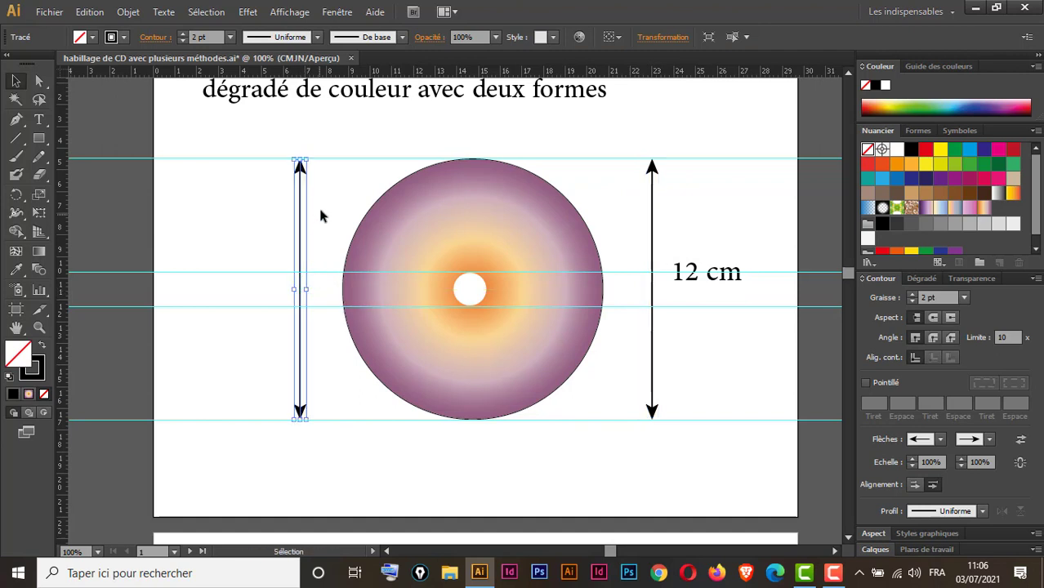
{"action": "left_click_drag", "start_coordinate": [300, 159], "coordinate": [310, 276]}
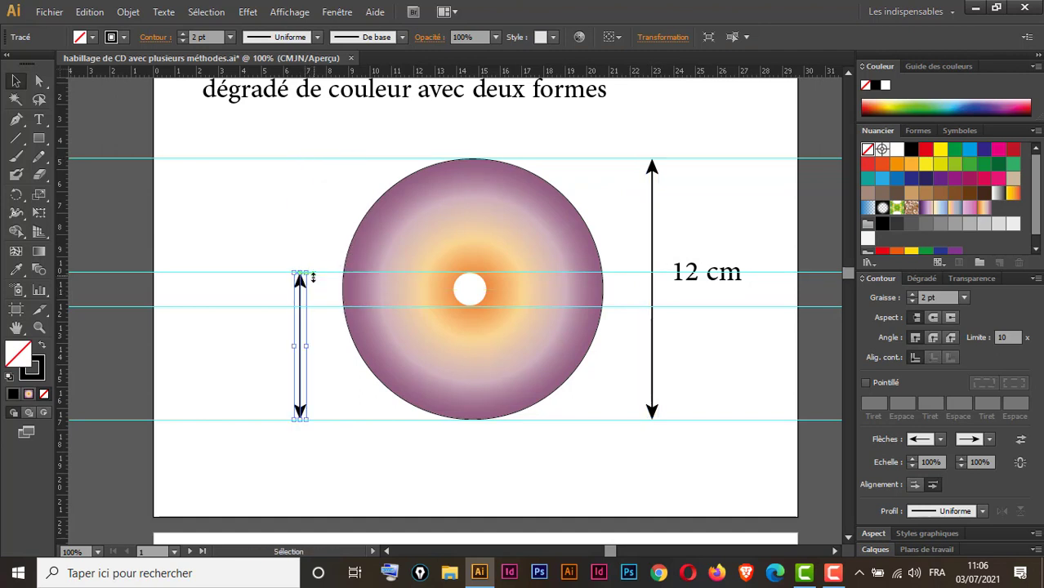
{"action": "left_click_drag", "start_coordinate": [299, 419], "coordinate": [299, 306]}
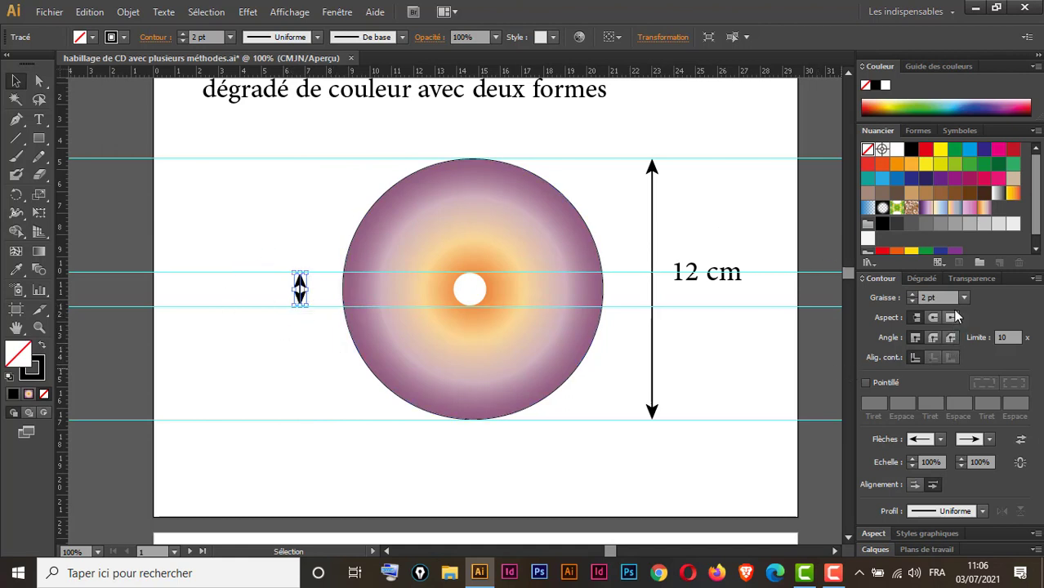
{"action": "left_click", "coordinate": [911, 301]}
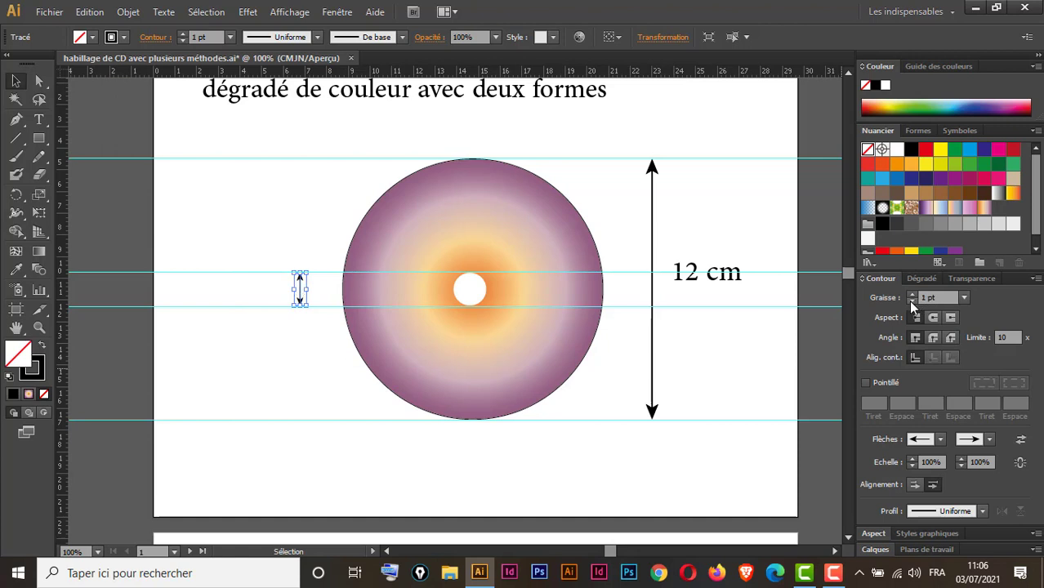
Copy the dimension label beside the small arrow, reduce it to about 43 pt and change its text to "1.5 cm"
{"action": "left_click", "coordinate": [700, 280]}
{"action": "left_click_drag", "start_coordinate": [701, 280], "coordinate": [286, 273]}
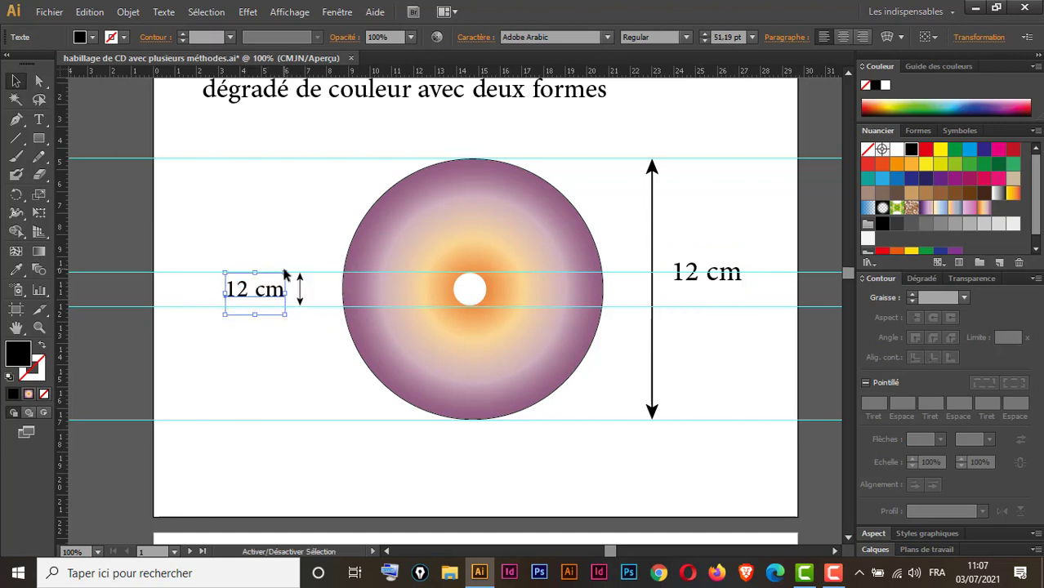
{"action": "double_click", "coordinate": [238, 298]}
{"action": "left_click_drag", "start_coordinate": [237, 287], "coordinate": [249, 281]}
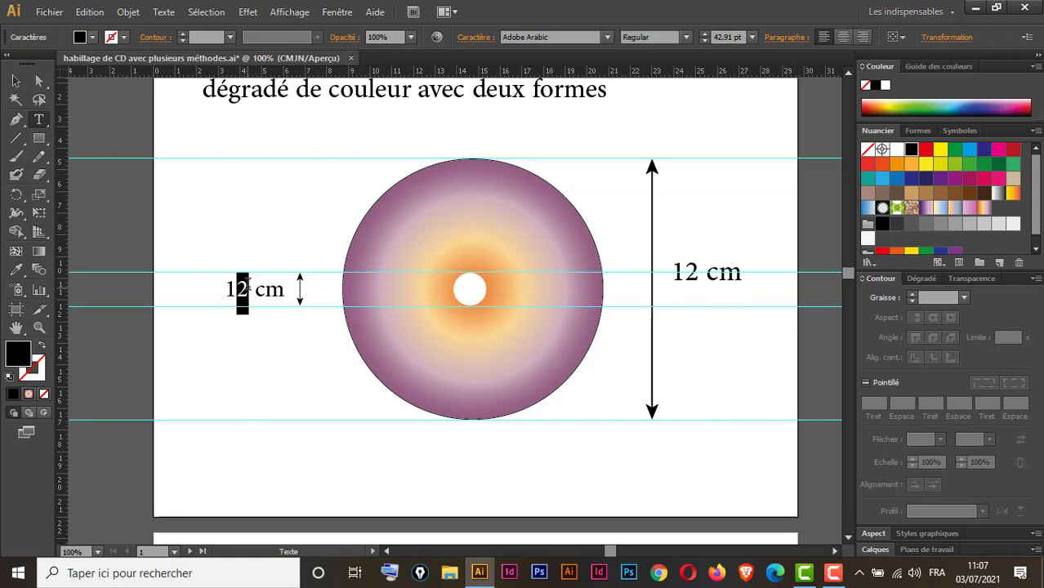
{"action": "type", "text": ".5"}
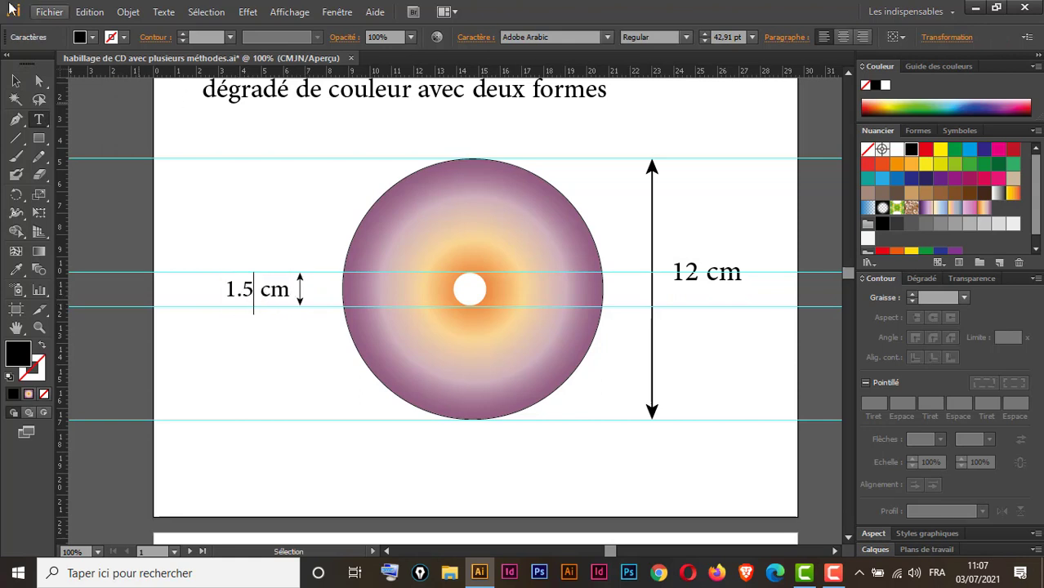
{"action": "left_click", "coordinate": [15, 81]}
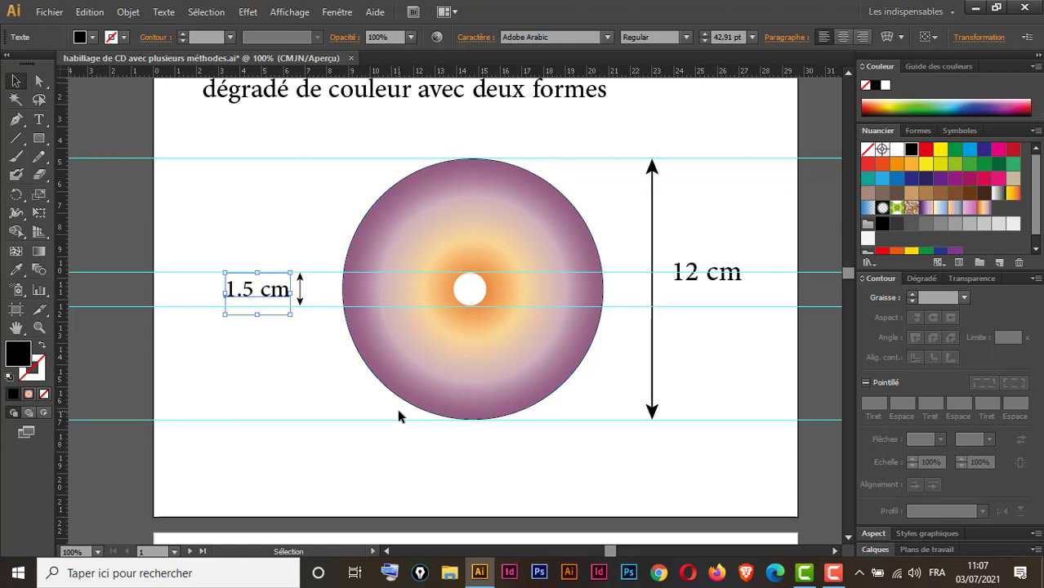
{"action": "left_click", "coordinate": [291, 375]}
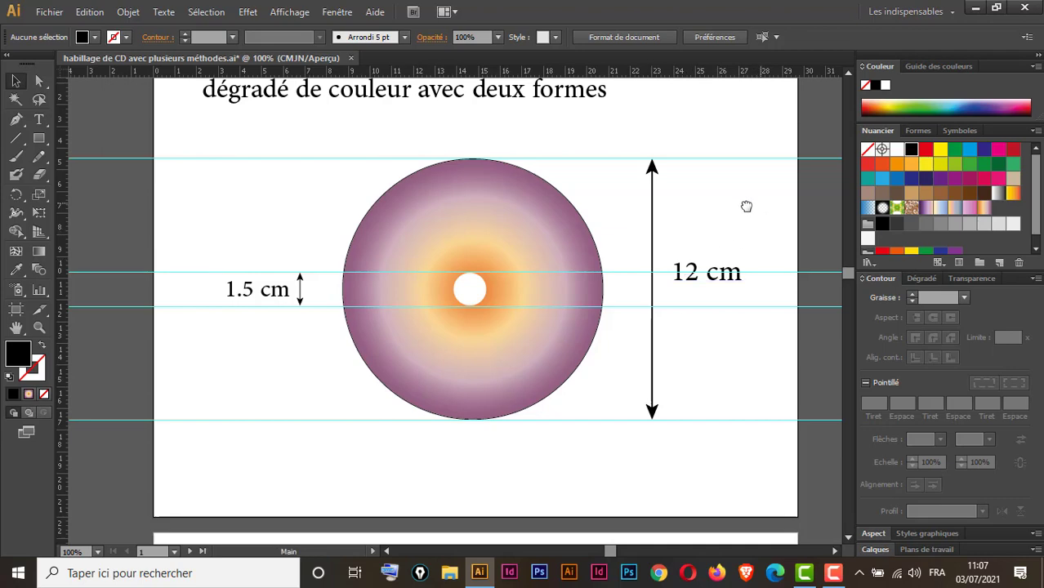
Add a new A4 landscape artboard, 29.7 × 21 cm, to the right of the first artboard
{"action": "left_click_drag", "start_coordinate": [746, 205], "coordinate": [701, 227]}
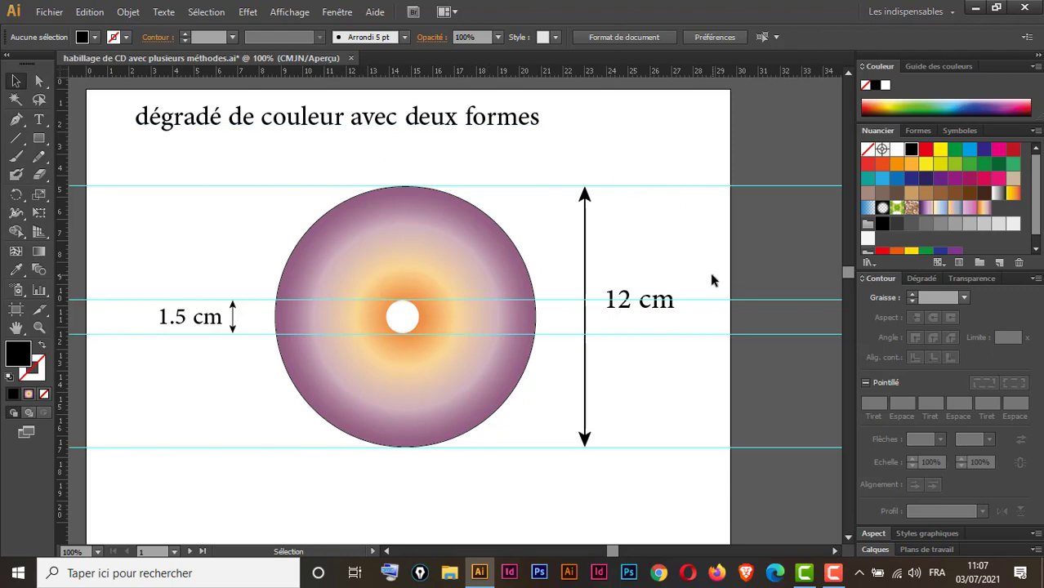
{"action": "key", "text": "ctrl+minus"}
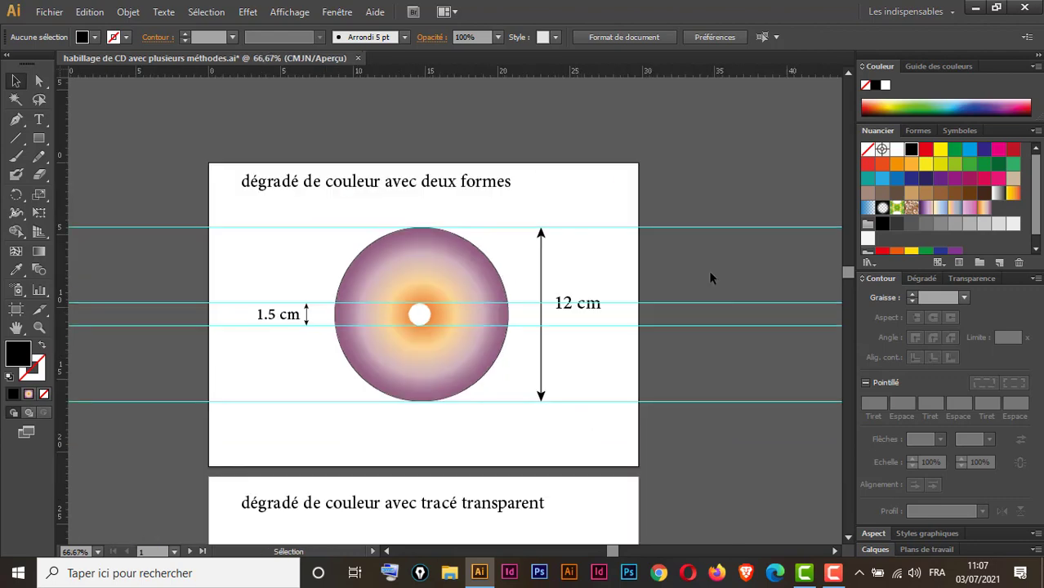
{"action": "left_click_drag", "start_coordinate": [645, 273], "coordinate": [521, 258]}
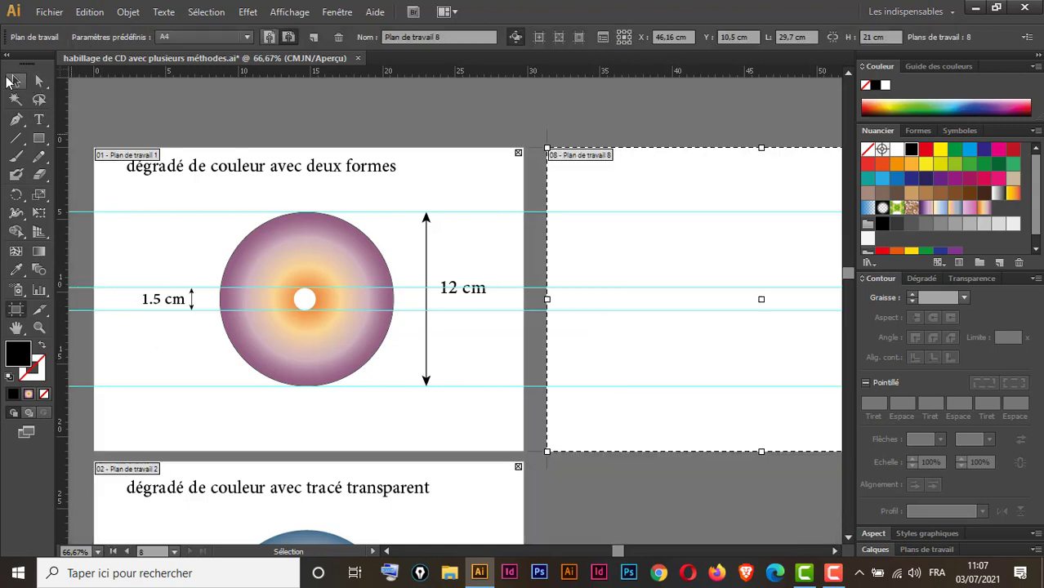
{"action": "left_click", "coordinate": [16, 80]}
{"action": "left_click_drag", "start_coordinate": [37, 142], "coordinate": [108, 172]}
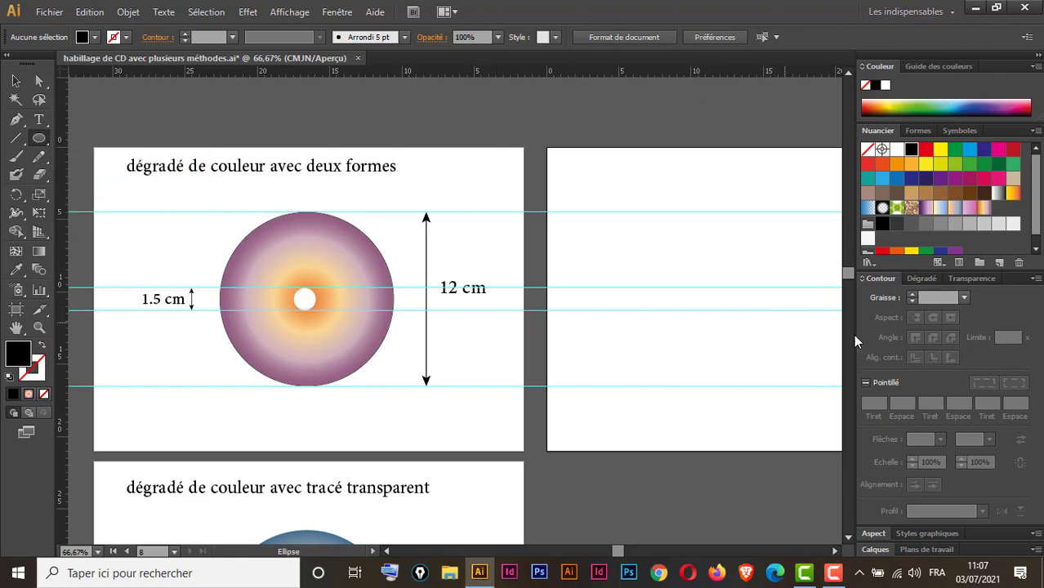
{"action": "left_click_drag", "start_coordinate": [710, 293], "coordinate": [542, 289]}
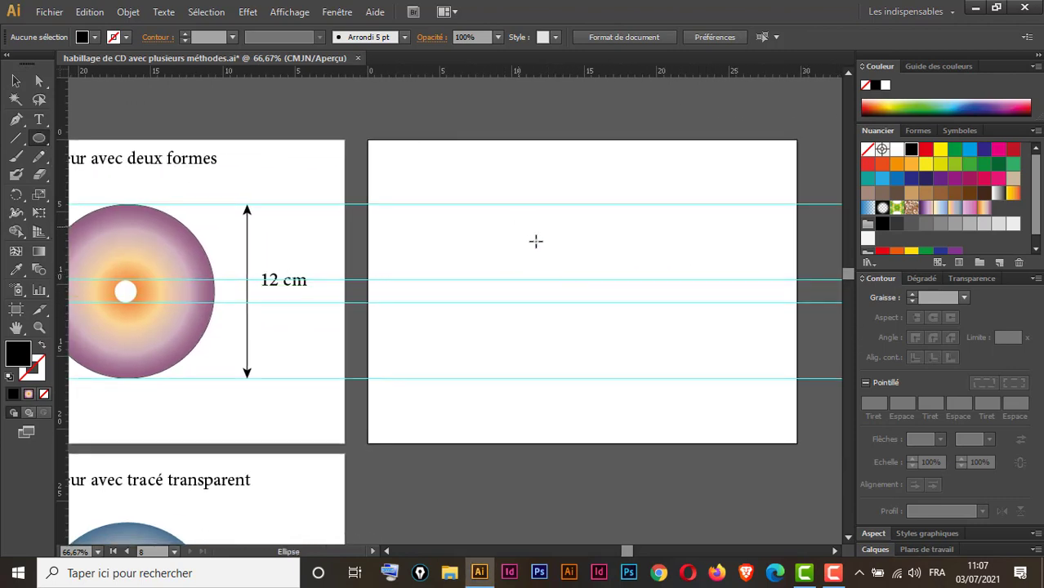
{"action": "left_click", "coordinate": [15, 81]}
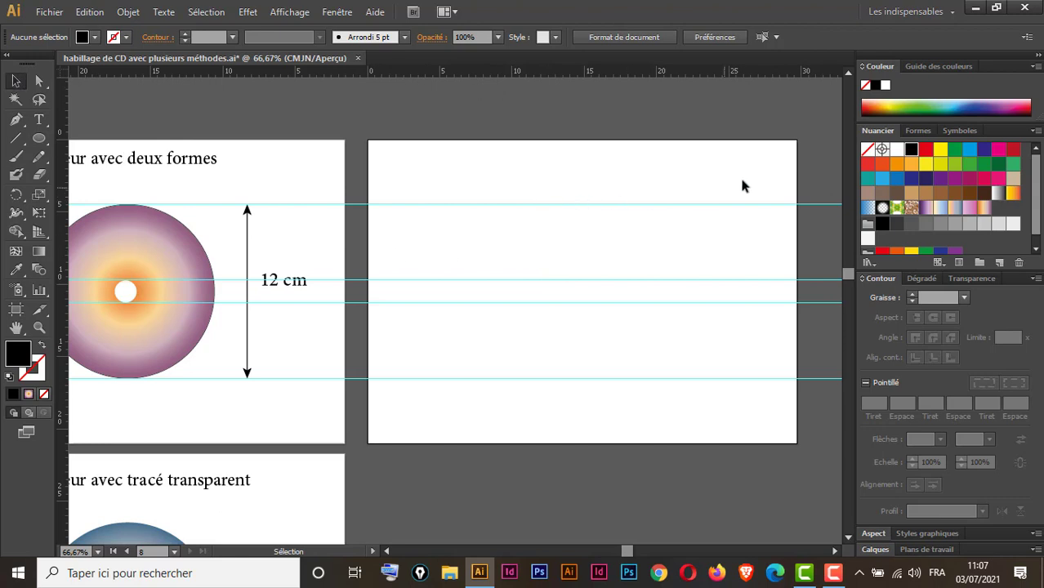
Unlock the guides and delete all four horizontal guides
{"action": "left_click_drag", "start_coordinate": [752, 241], "coordinate": [788, 419]}
{"action": "left_click_drag", "start_coordinate": [710, 300], "coordinate": [597, 311]}
{"action": "right_click", "coordinate": [750, 221]}
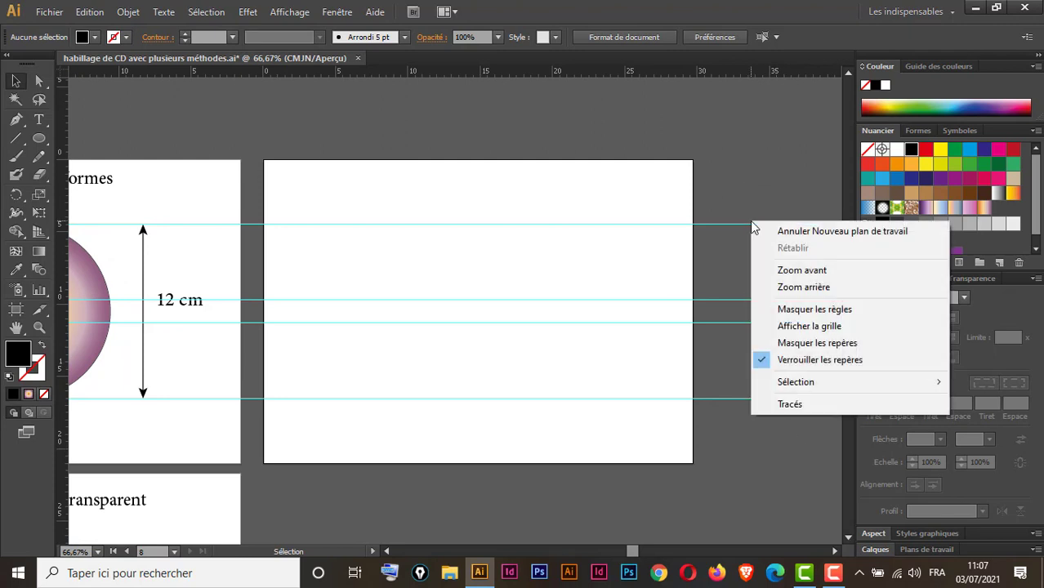
{"action": "left_click", "coordinate": [776, 359]}
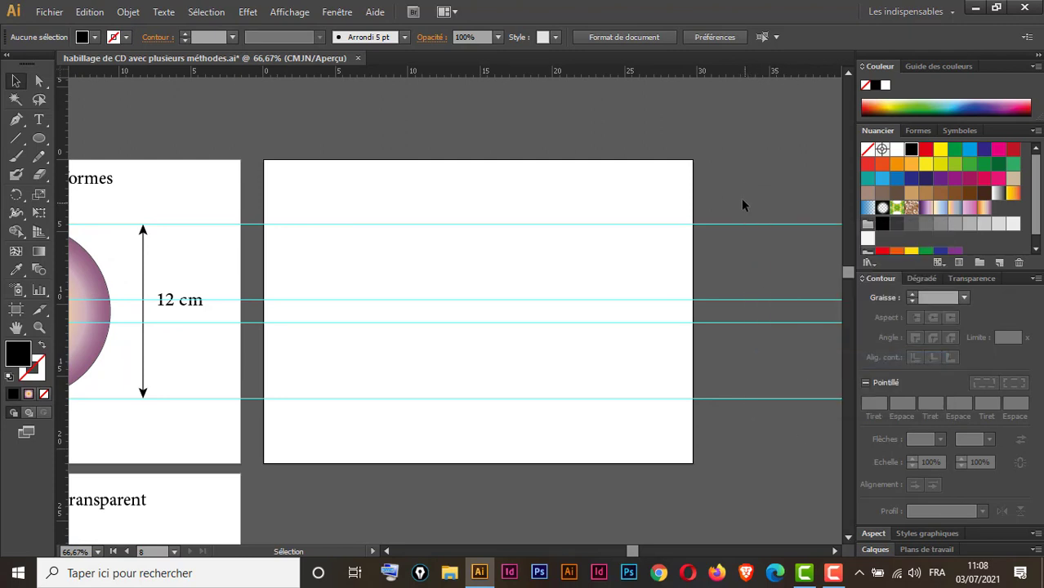
{"action": "left_click_drag", "start_coordinate": [809, 380], "coordinate": [822, 432]}
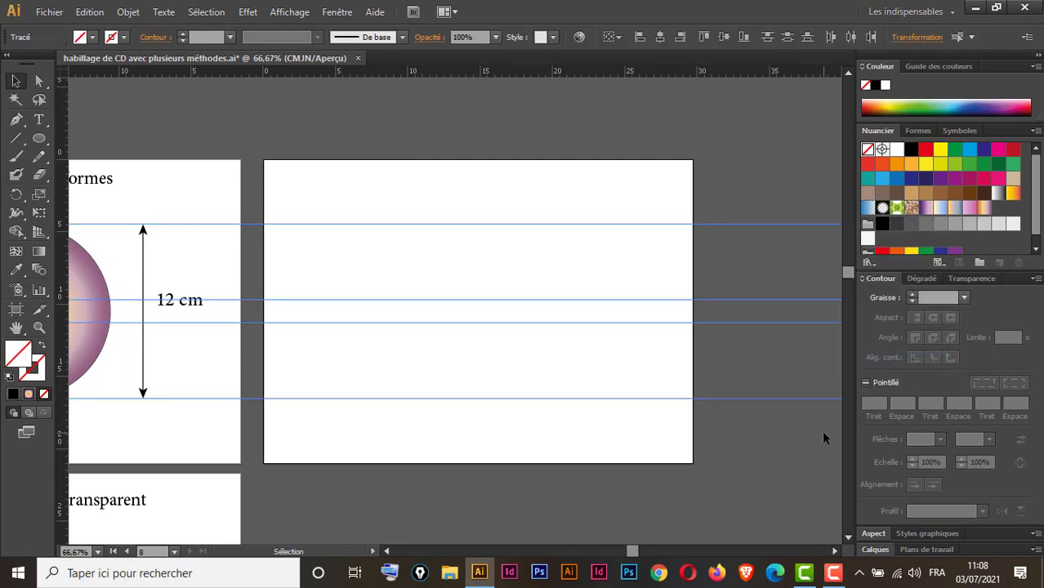
{"action": "key", "text": "Delete"}
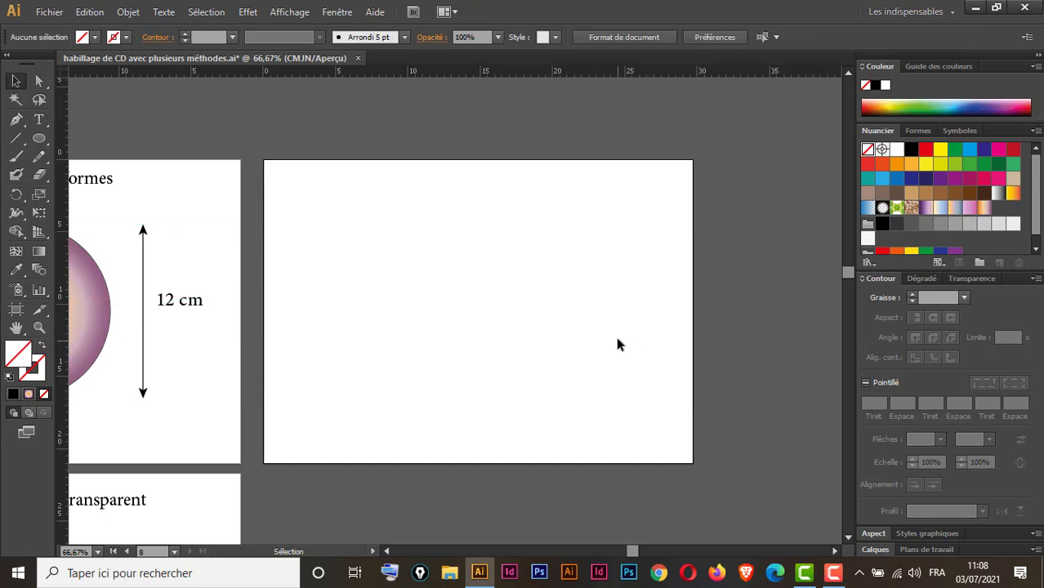
Draw a 12 × 12 cm circle on the empty artboard and move it to roughly the artboard's centre
{"action": "key", "text": "z"}
{"action": "left_click", "coordinate": [466, 316]}
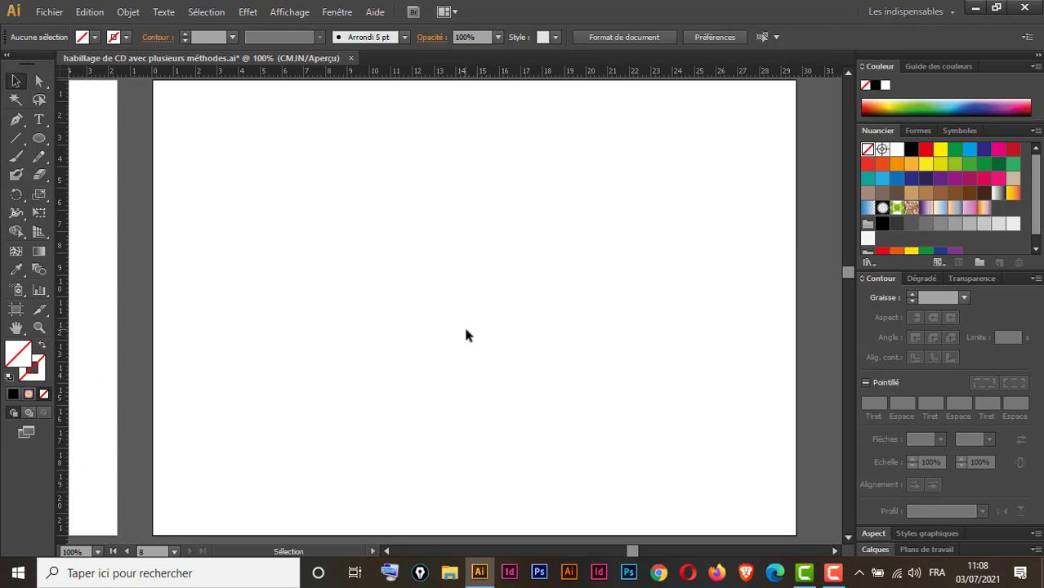
{"action": "key", "text": "ctrl+minus"}
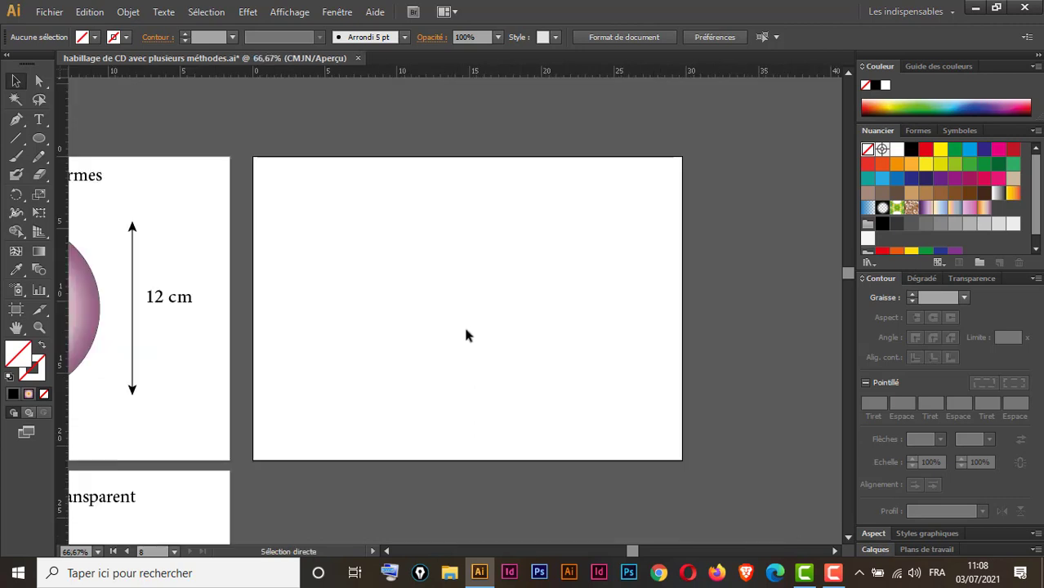
{"action": "left_click", "coordinate": [46, 138]}
{"action": "left_click", "coordinate": [427, 270]}
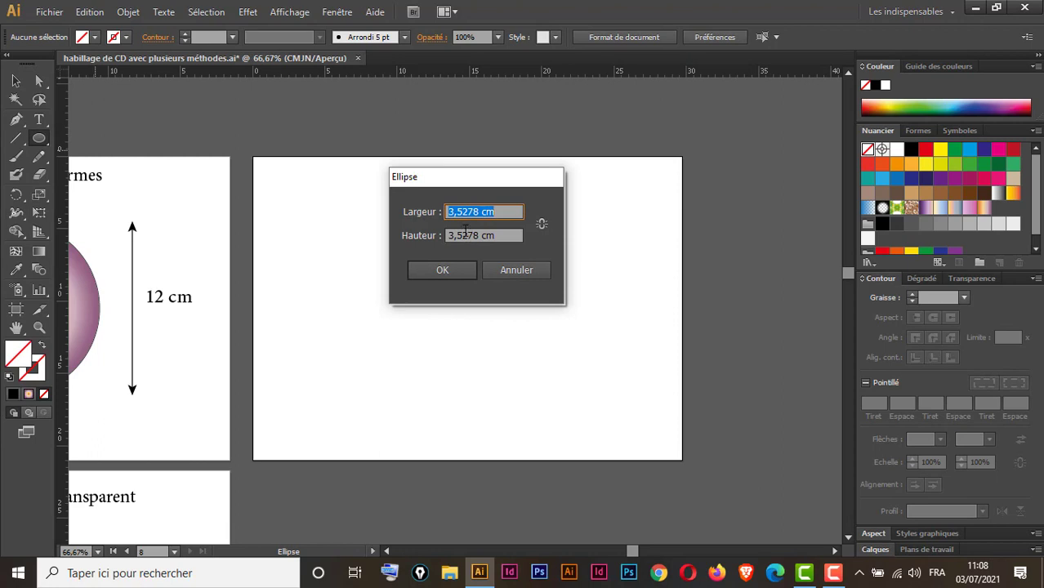
{"action": "type", "text": "12"}
{"action": "key", "text": "Tab"}
{"action": "type", "text": "1"}
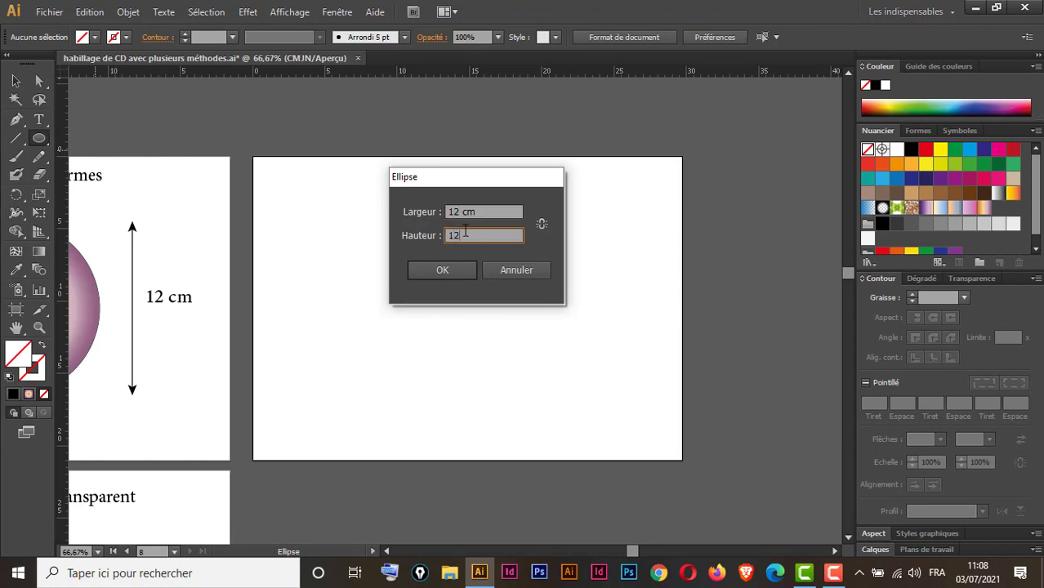
{"action": "type", "text": "2"}
{"action": "key", "text": "Return"}
{"action": "left_click", "coordinate": [16, 81]}
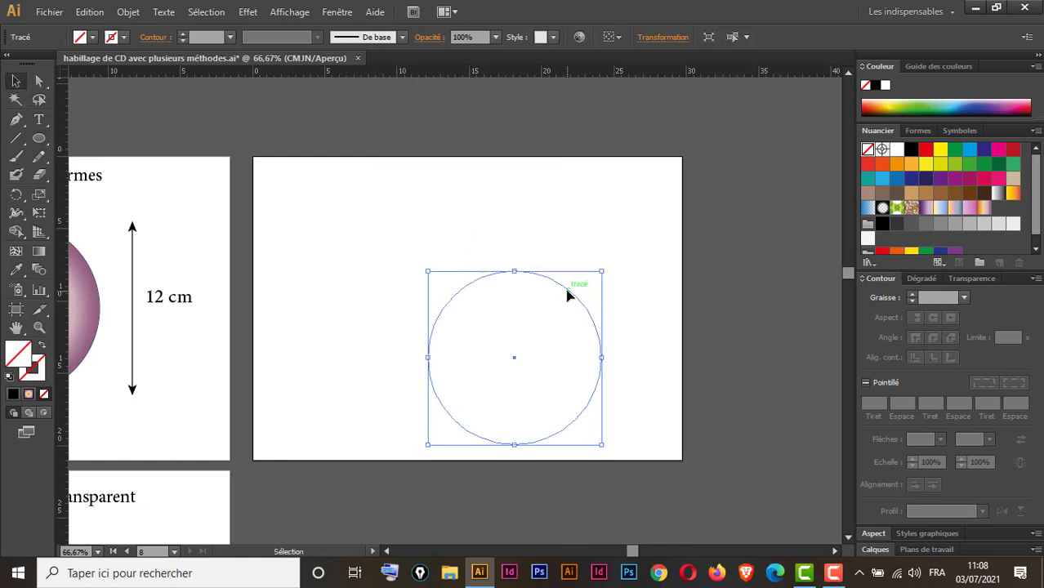
{"action": "left_click_drag", "start_coordinate": [568, 296], "coordinate": [521, 250]}
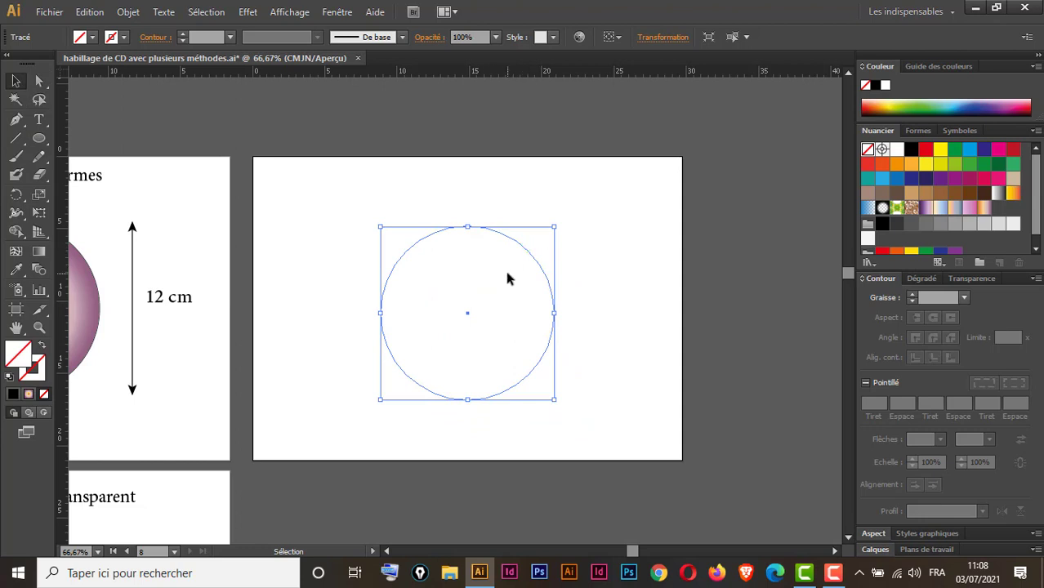
Load the Ciel gradient swatch library and place it clear of the circle, enlarged so that all its swatches show
{"action": "left_click", "coordinate": [920, 280]}
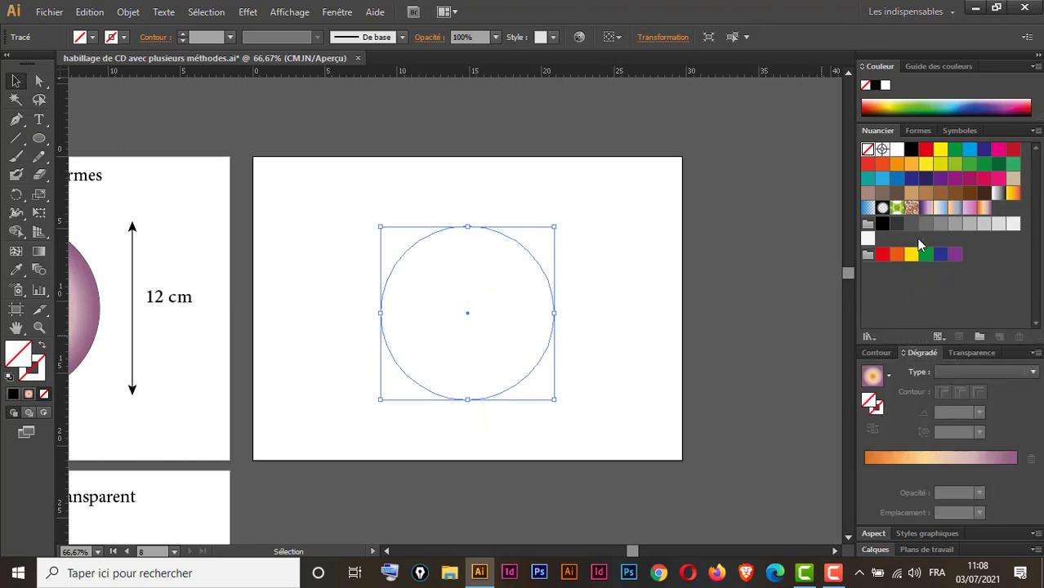
{"action": "left_click", "coordinate": [867, 337]}
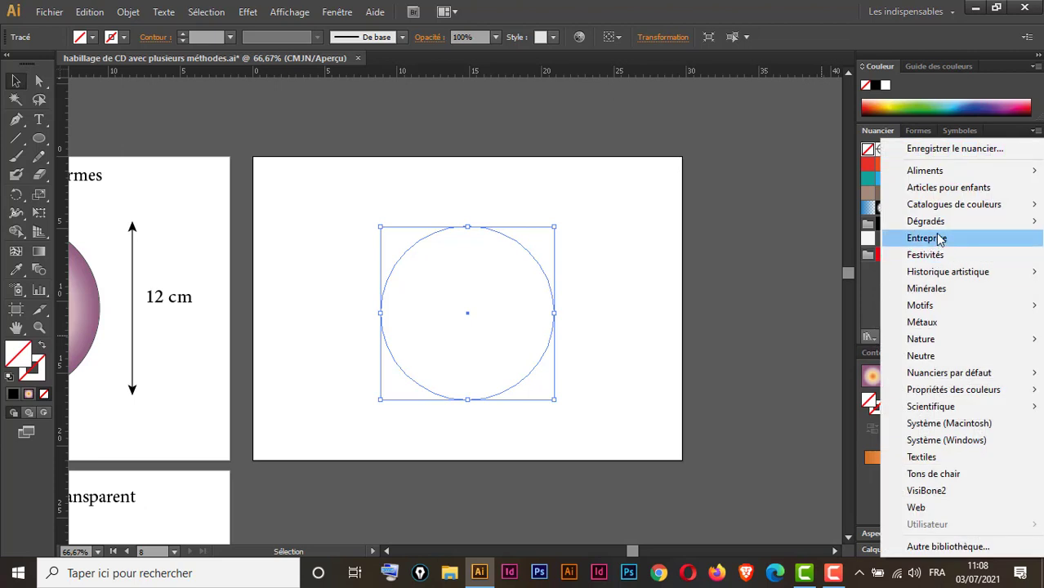
{"action": "mouse_move", "coordinate": [938, 228]}
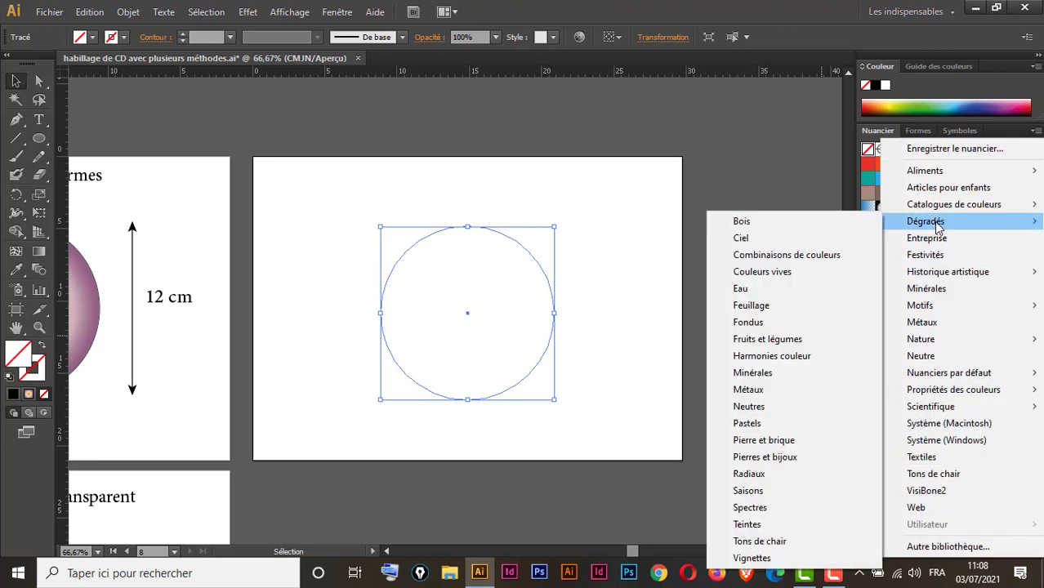
{"action": "left_click", "coordinate": [767, 240]}
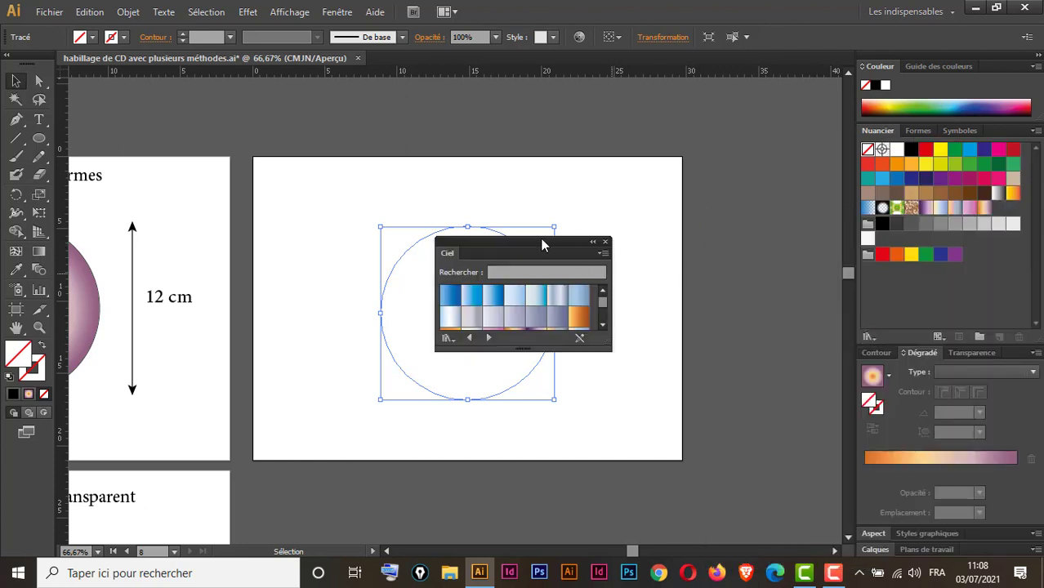
{"action": "left_click_drag", "start_coordinate": [541, 243], "coordinate": [727, 103]}
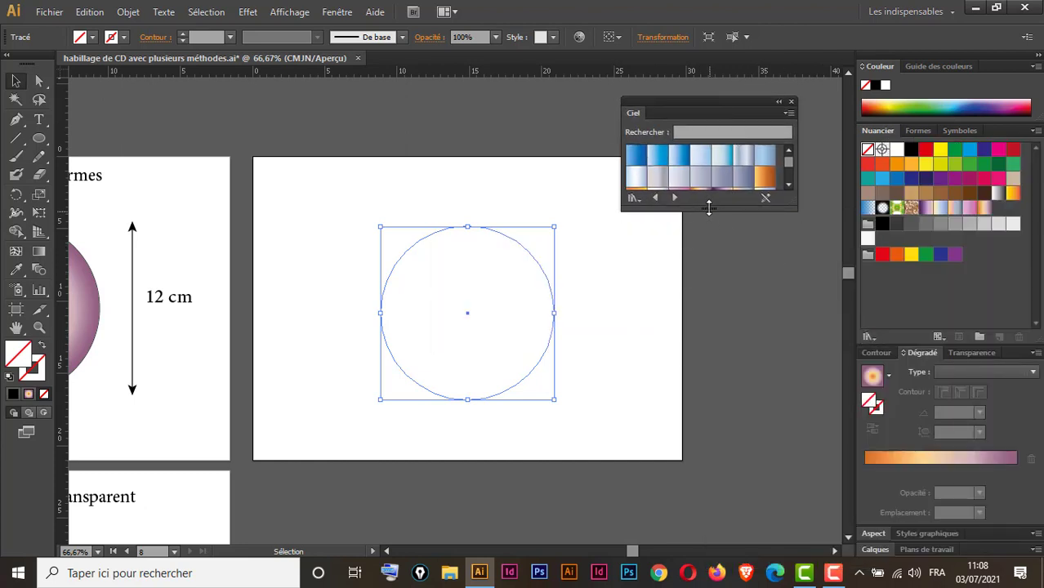
{"action": "left_click_drag", "start_coordinate": [708, 206], "coordinate": [708, 361]}
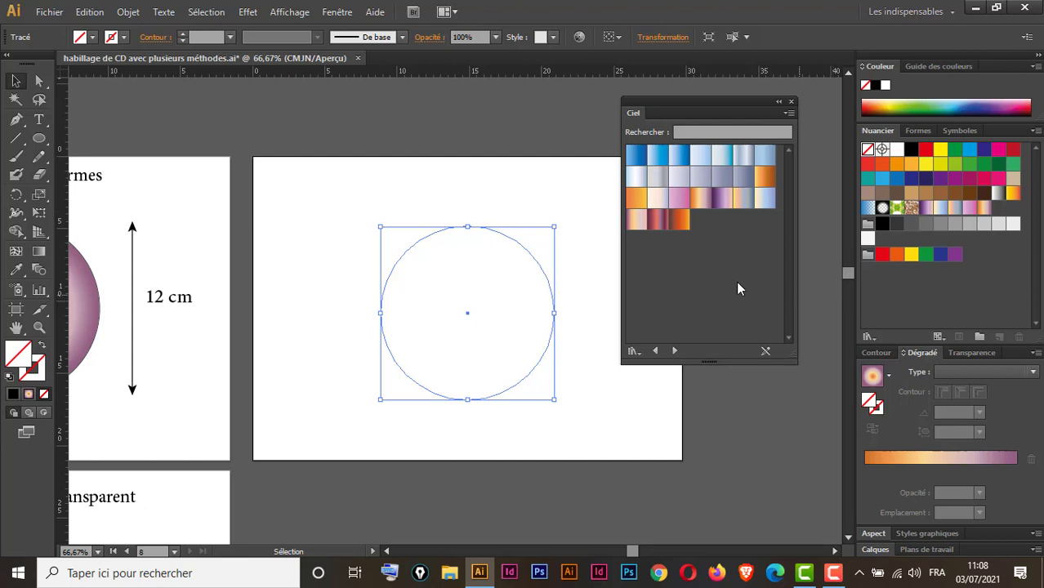
Fill the 12 cm circle with the orange-to-purple Ciel gradient and set the gradient type to Radial
{"action": "left_click", "coordinate": [699, 199]}
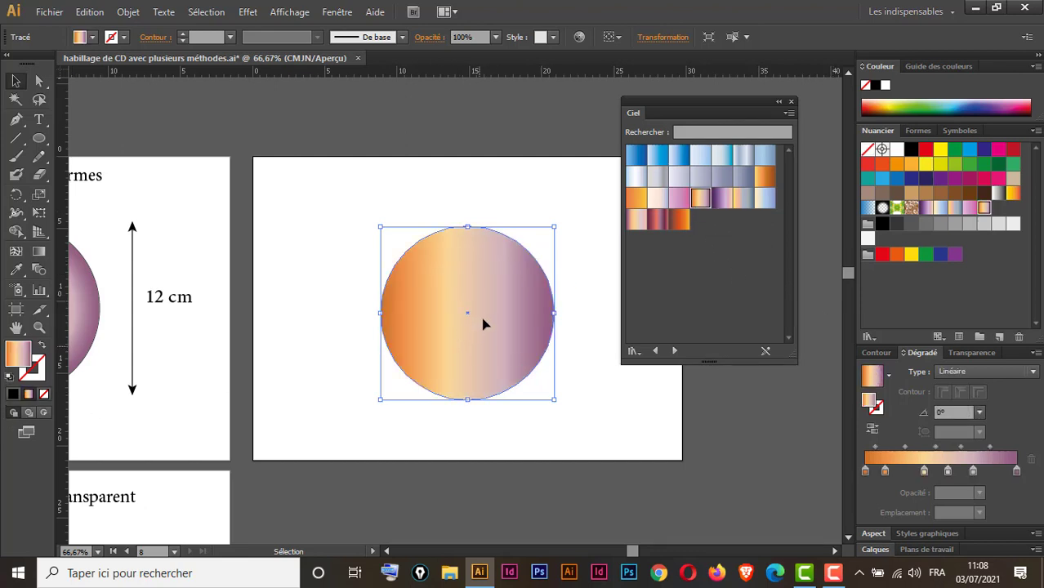
{"action": "left_click", "coordinate": [995, 371]}
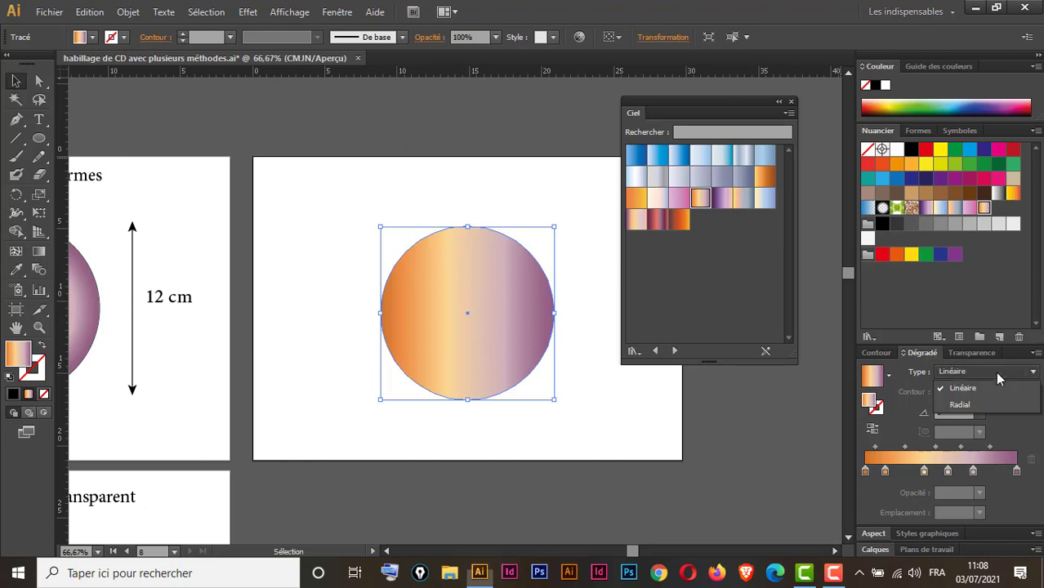
{"action": "left_click", "coordinate": [959, 405]}
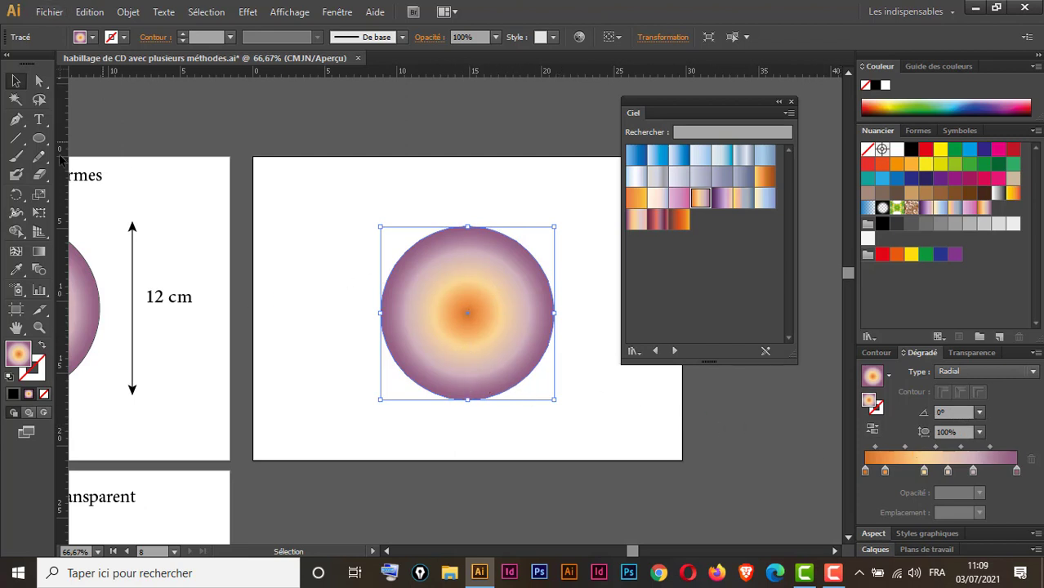
Draw a 1.5 × 1.5 cm circle beside the upper left of the gradient disc
{"action": "left_click", "coordinate": [39, 140]}
{"action": "left_click", "coordinate": [353, 245]}
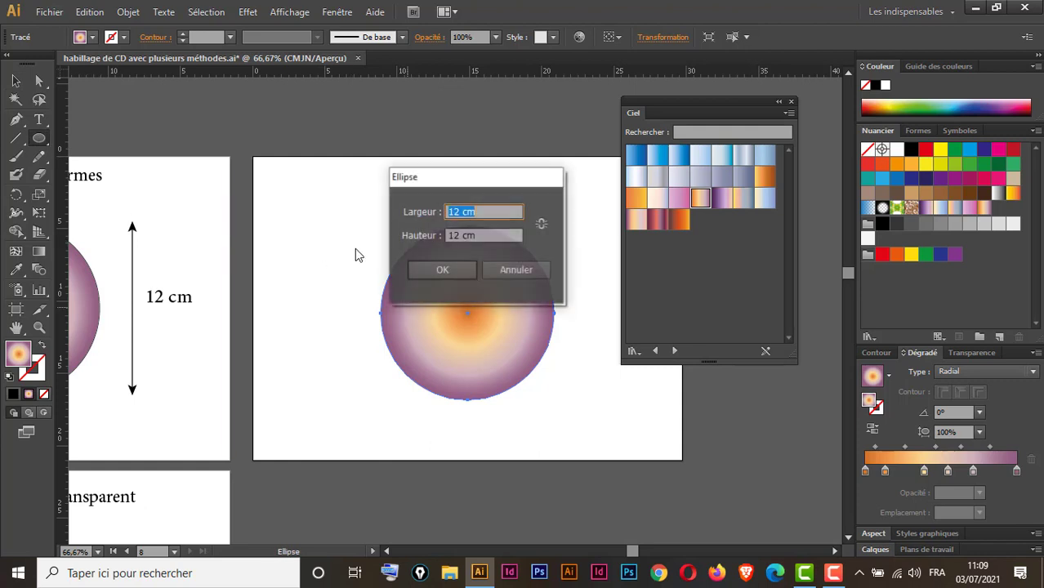
{"action": "type", "text": "1"}
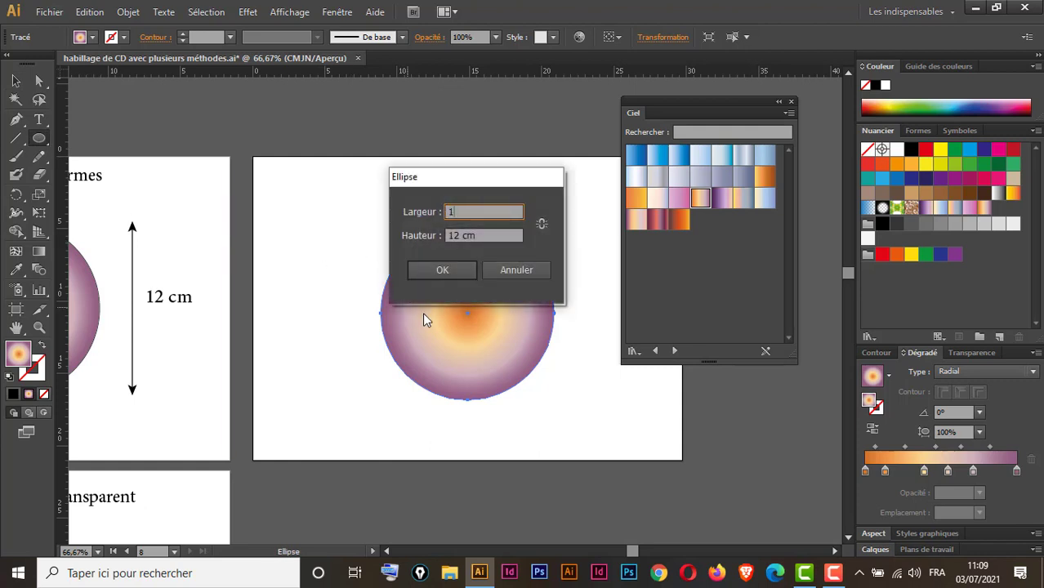
{"action": "type", "text": ",5"}
{"action": "key", "text": "Tab"}
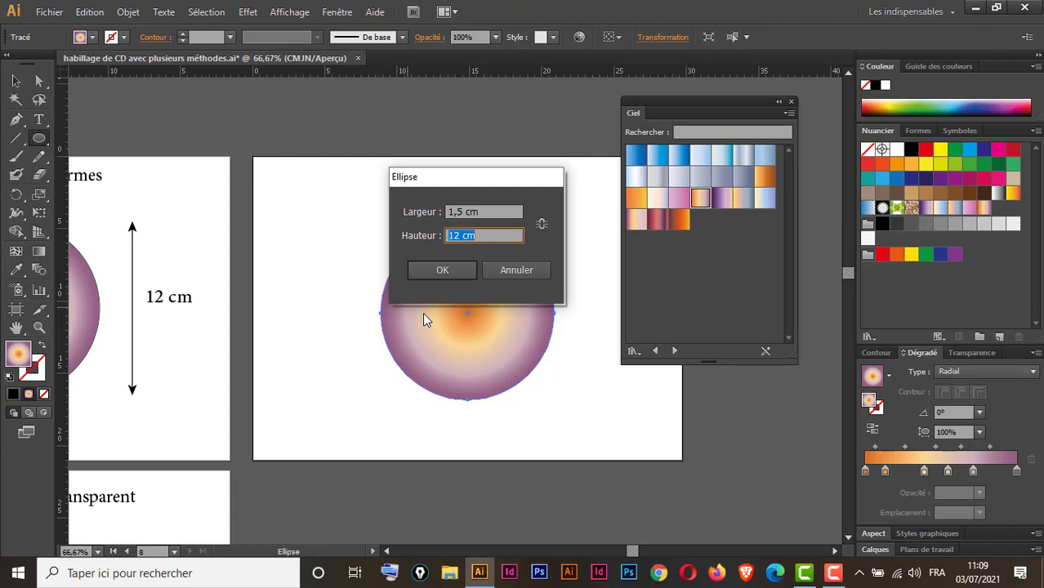
{"action": "type", "text": "1,5"}
{"action": "left_click", "coordinate": [442, 270]}
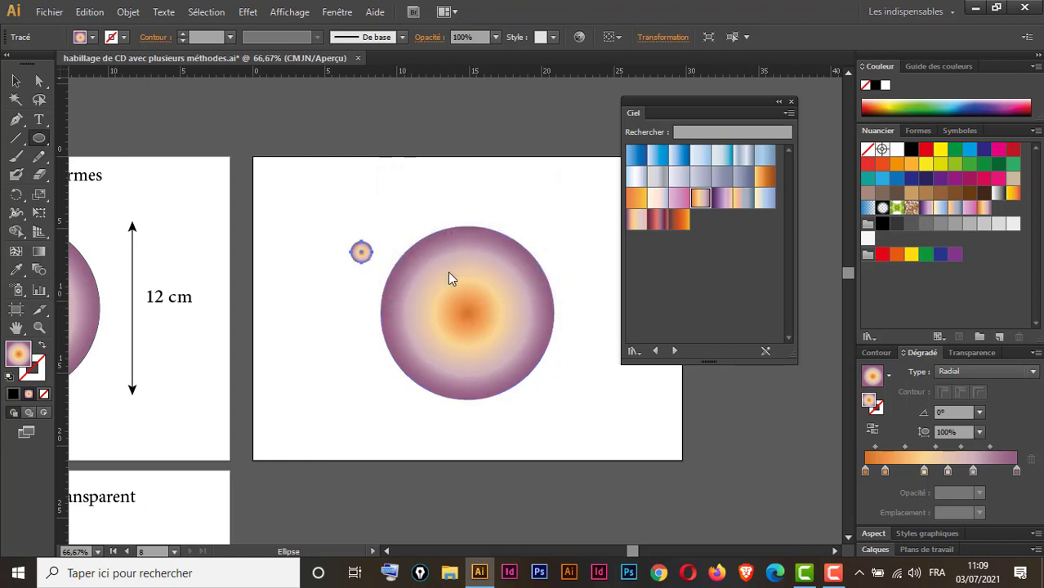
Give the small circle a plain white fill and no stroke
{"action": "left_click", "coordinate": [9, 377]}
{"action": "left_click", "coordinate": [32, 368]}
{"action": "left_click", "coordinate": [44, 393]}
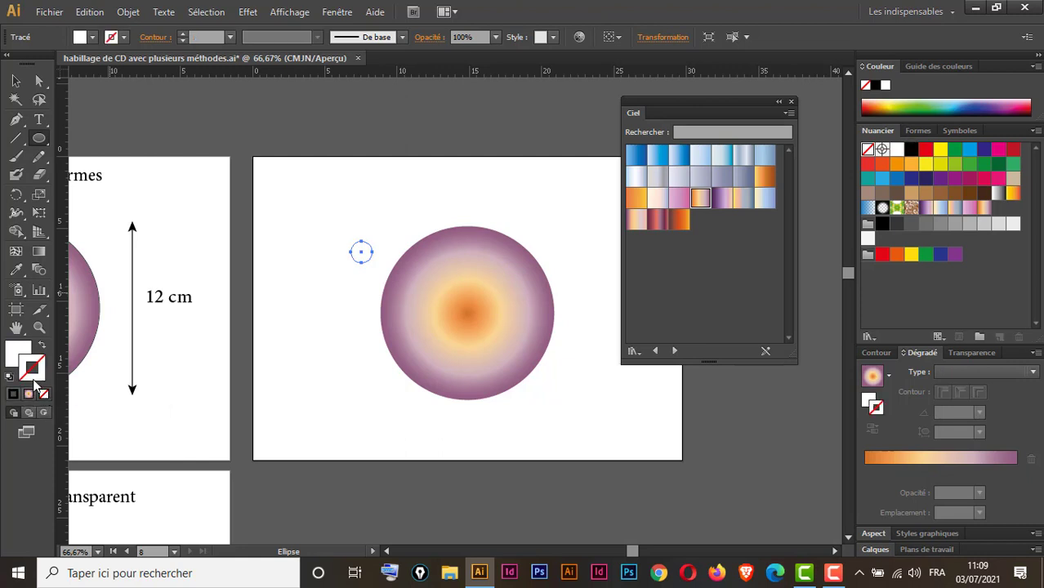
{"action": "left_click", "coordinate": [13, 357]}
{"action": "left_click", "coordinate": [15, 81]}
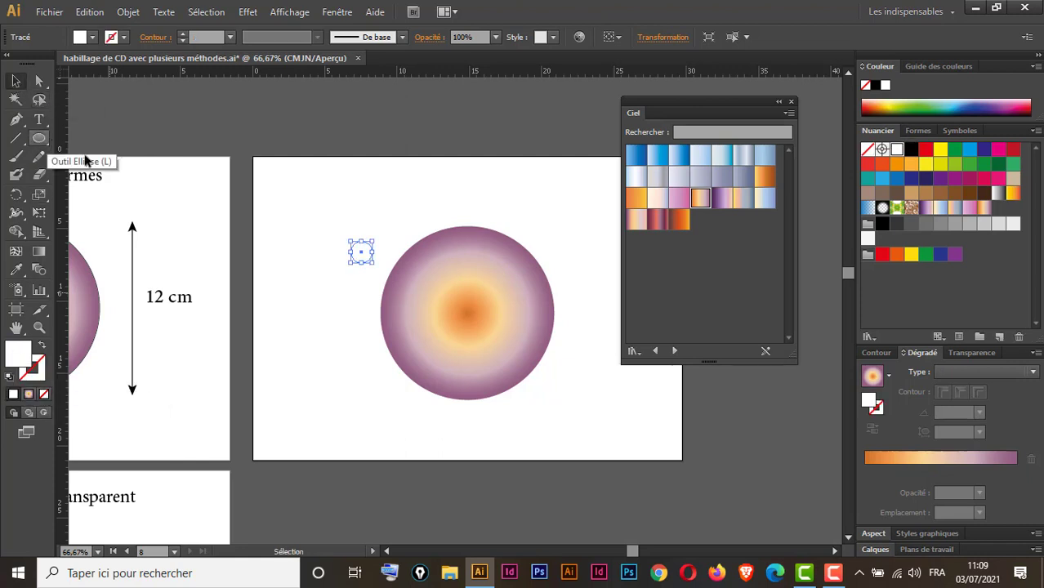
Try centring the small circle in the gradient disc with the disc as key object, and undo both alignments
{"action": "left_click_drag", "start_coordinate": [327, 204], "coordinate": [489, 377]}
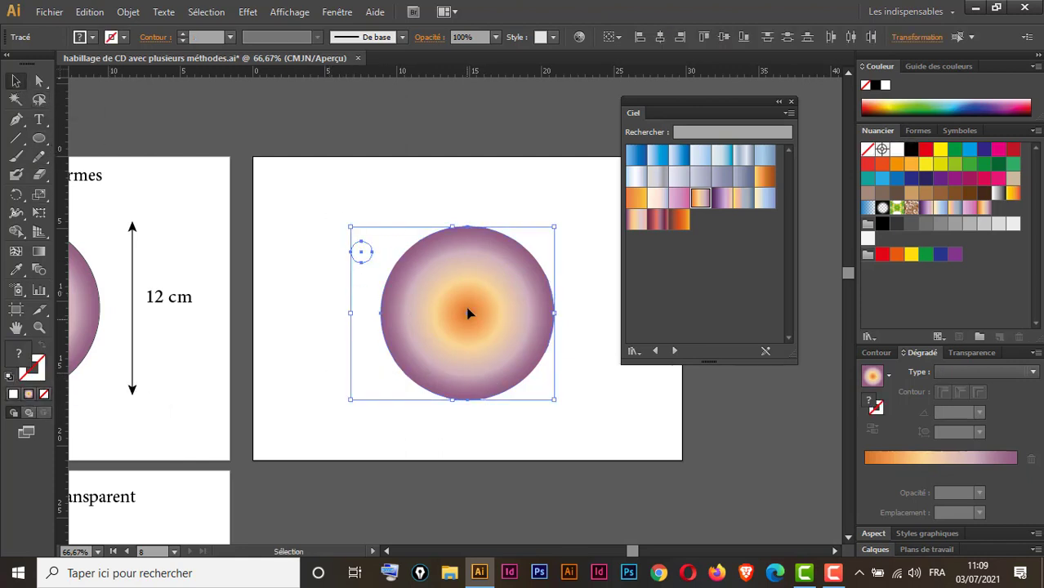
{"action": "left_click", "coordinate": [476, 250]}
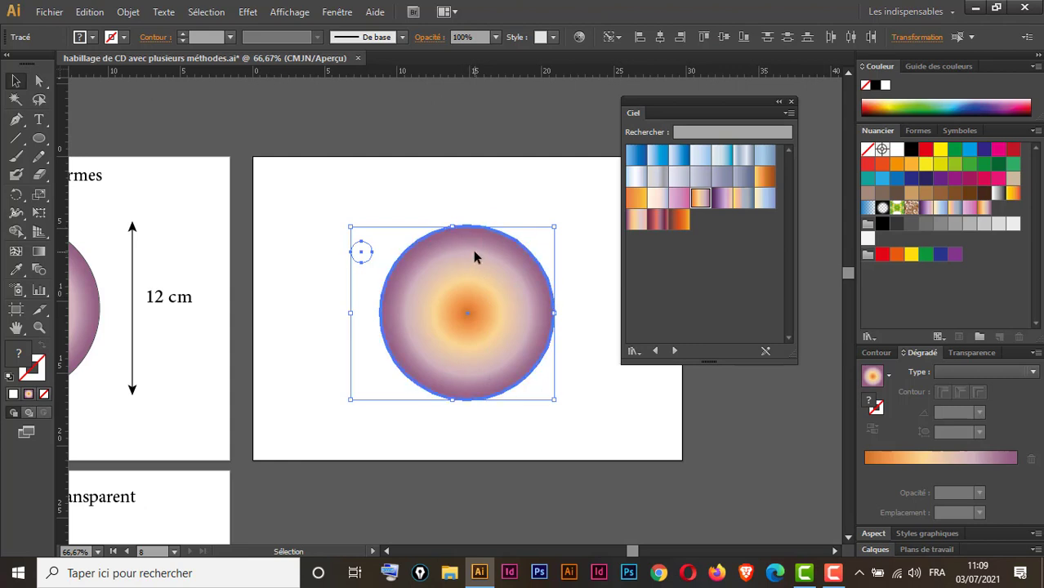
{"action": "left_click", "coordinate": [660, 38]}
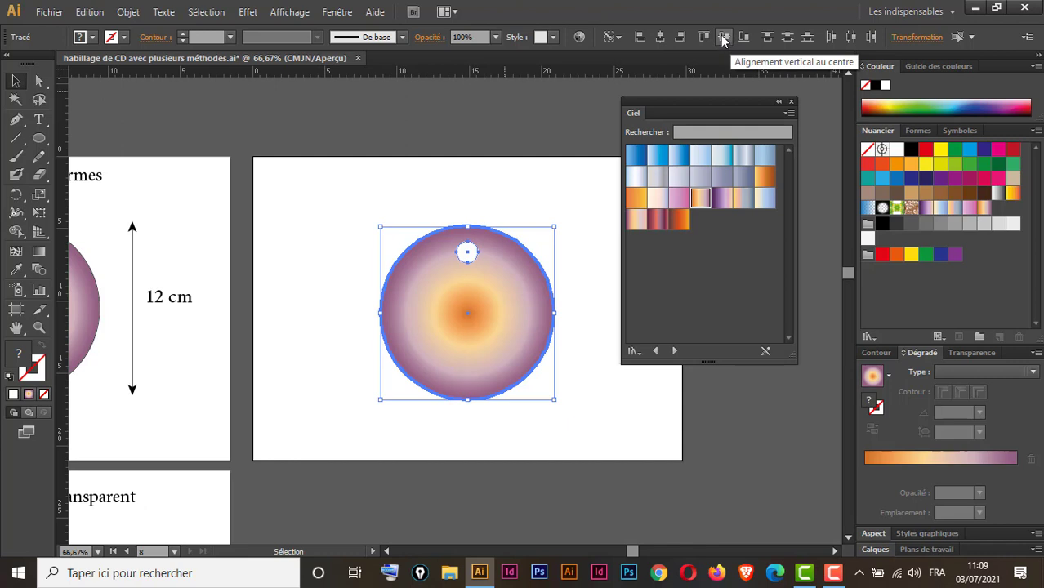
{"action": "left_click", "coordinate": [723, 37]}
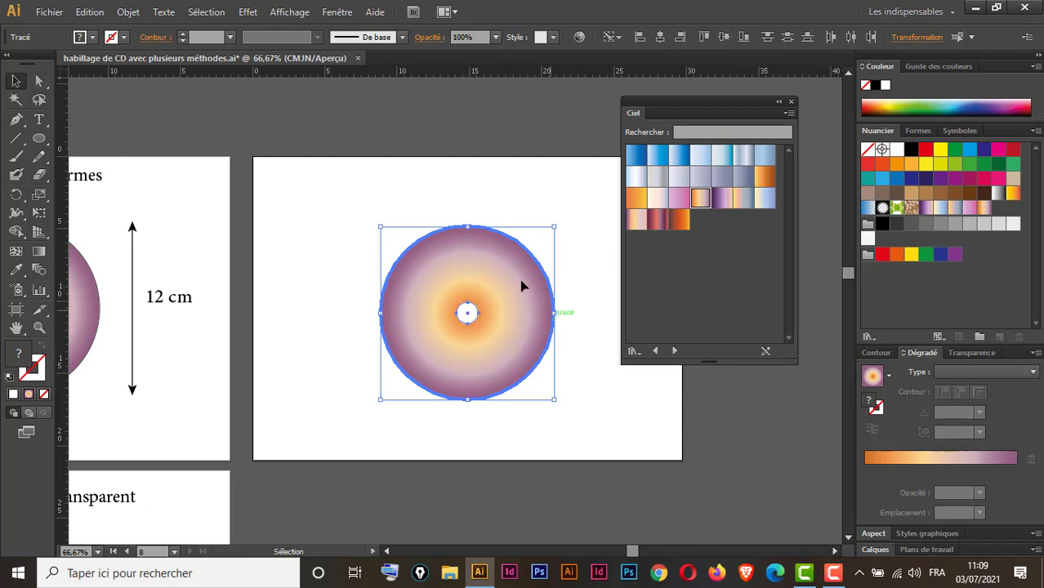
{"action": "left_click", "coordinate": [476, 183]}
{"action": "key", "text": "ctrl+z"}
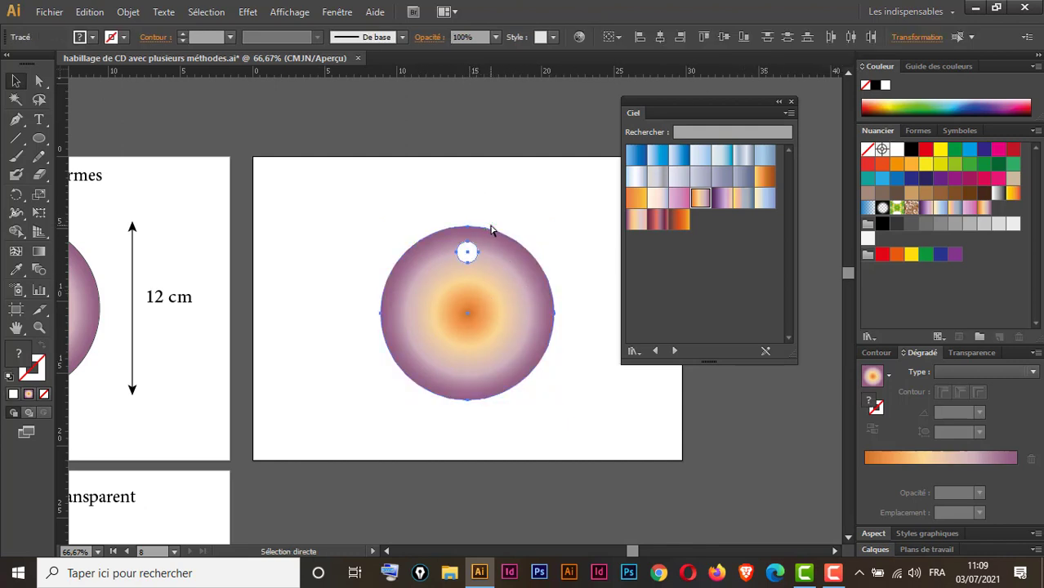
{"action": "key", "text": "ctrl+z"}
Try centring the two circles on each other without a key object, and undo both alignments
{"action": "key", "text": "v"}
{"action": "left_click_drag", "start_coordinate": [311, 207], "coordinate": [450, 318]}
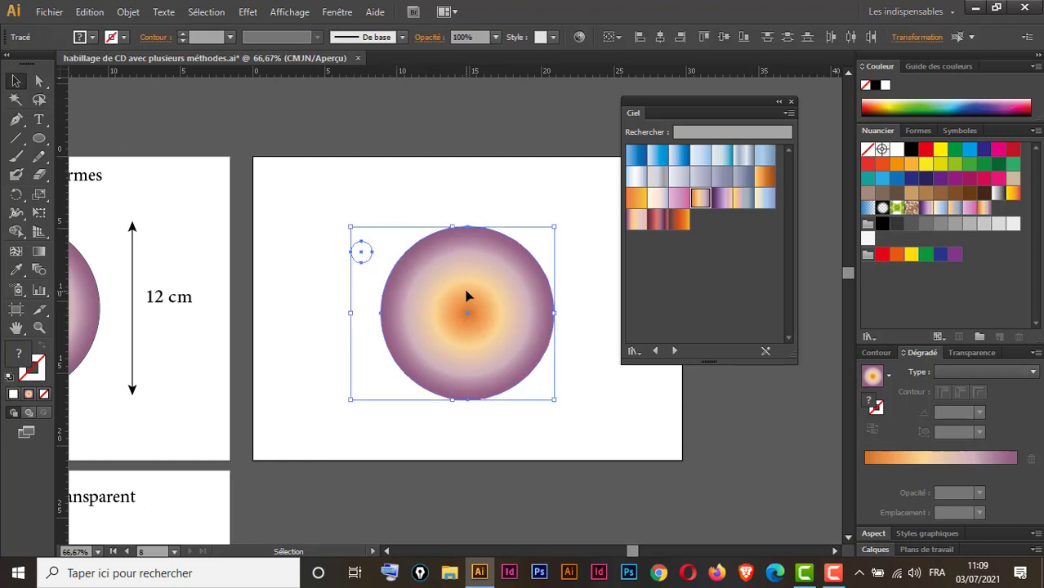
{"action": "left_click", "coordinate": [659, 38]}
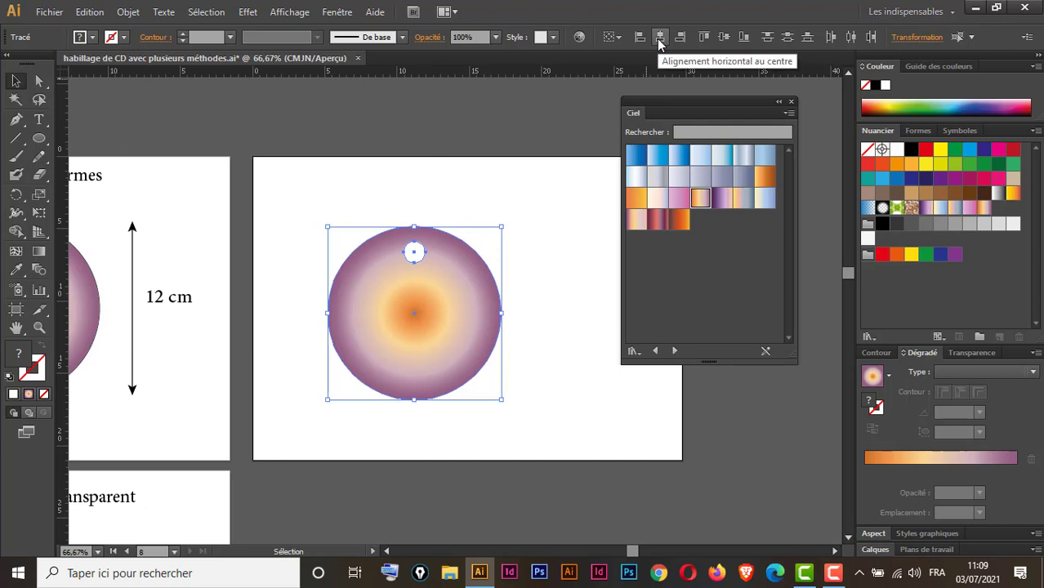
{"action": "left_click", "coordinate": [723, 37]}
{"action": "key", "text": "a"}
{"action": "key", "text": "ctrl+z"}
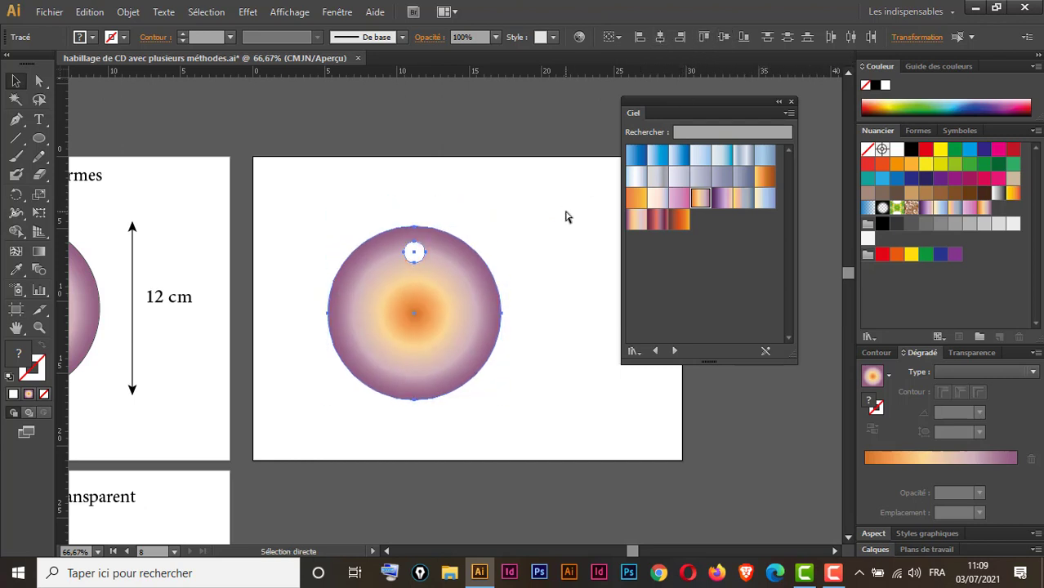
{"action": "key", "text": "ctrl+z"}
Centre the small white circle horizontally and vertically in the gradient disc, keeping the disc fixed as key object
{"action": "key", "text": "v"}
{"action": "left_click_drag", "start_coordinate": [324, 198], "coordinate": [457, 317]}
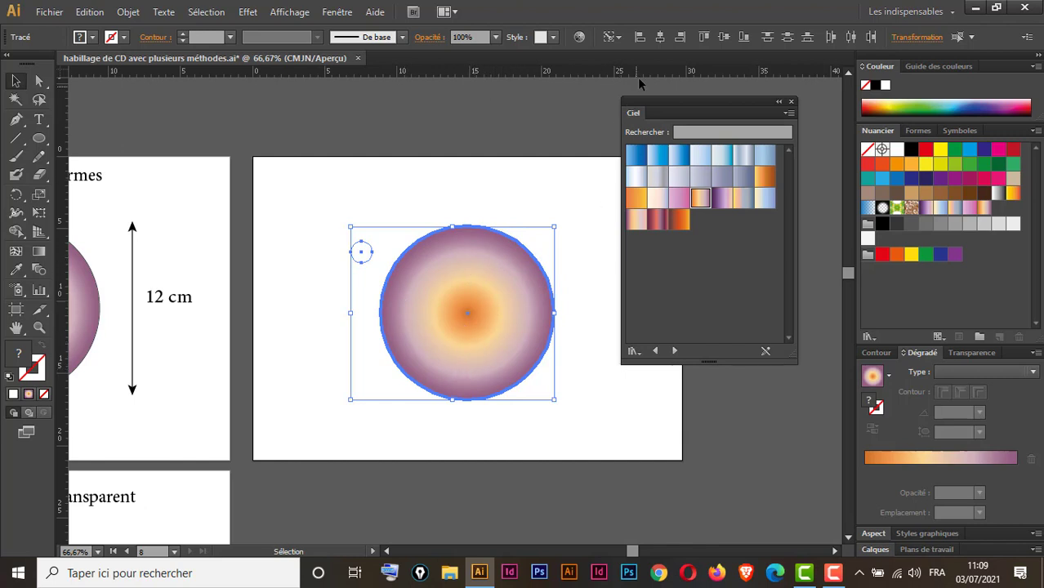
{"action": "left_click", "coordinate": [660, 38]}
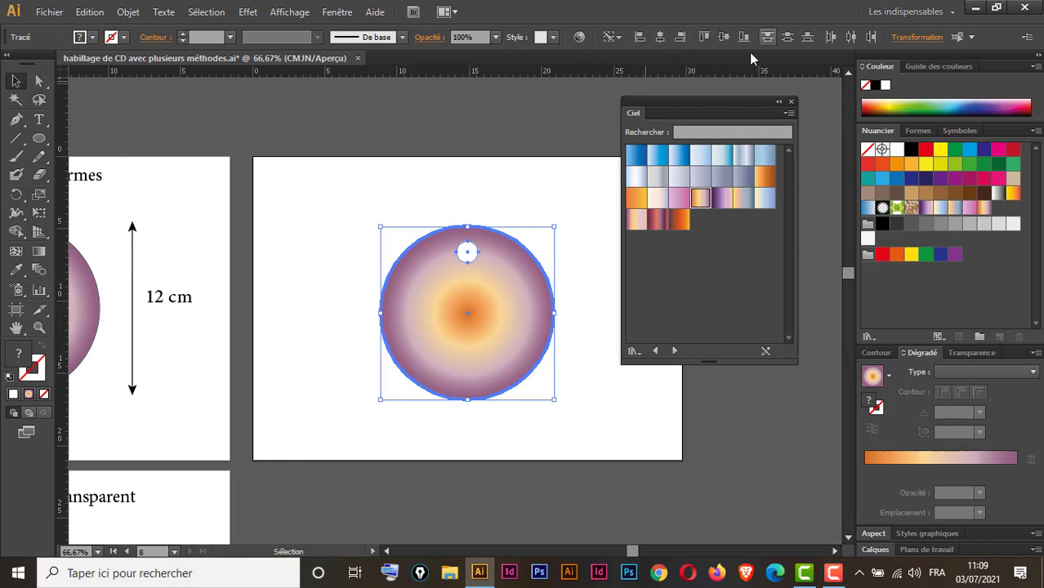
{"action": "left_click", "coordinate": [723, 38]}
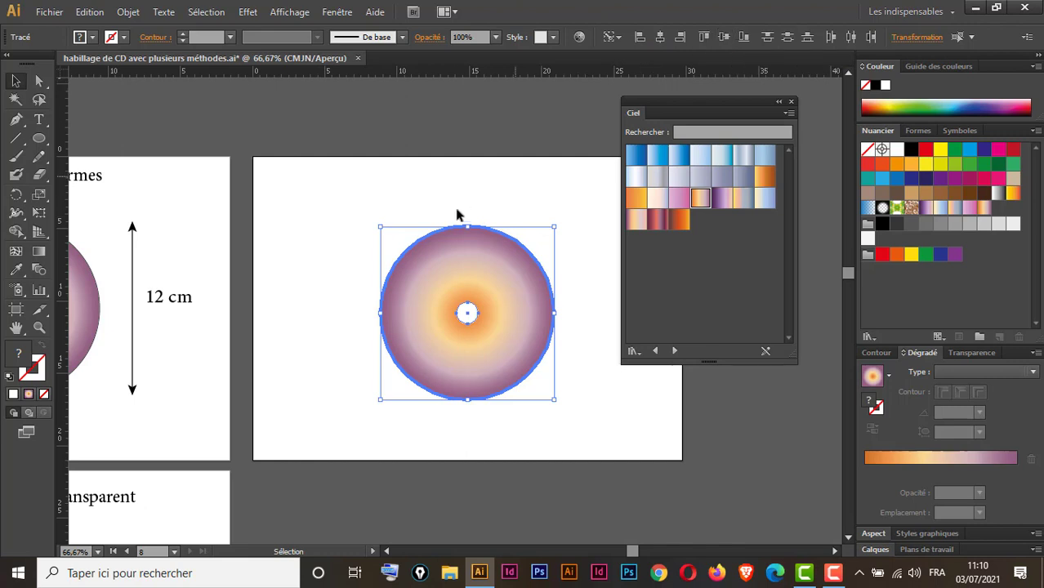
Select only the small white circle and move it about 2.4 cm to the left inside the gradient disc
{"action": "left_click", "coordinate": [359, 209]}
{"action": "left_click_drag", "start_coordinate": [355, 206], "coordinate": [563, 412]}
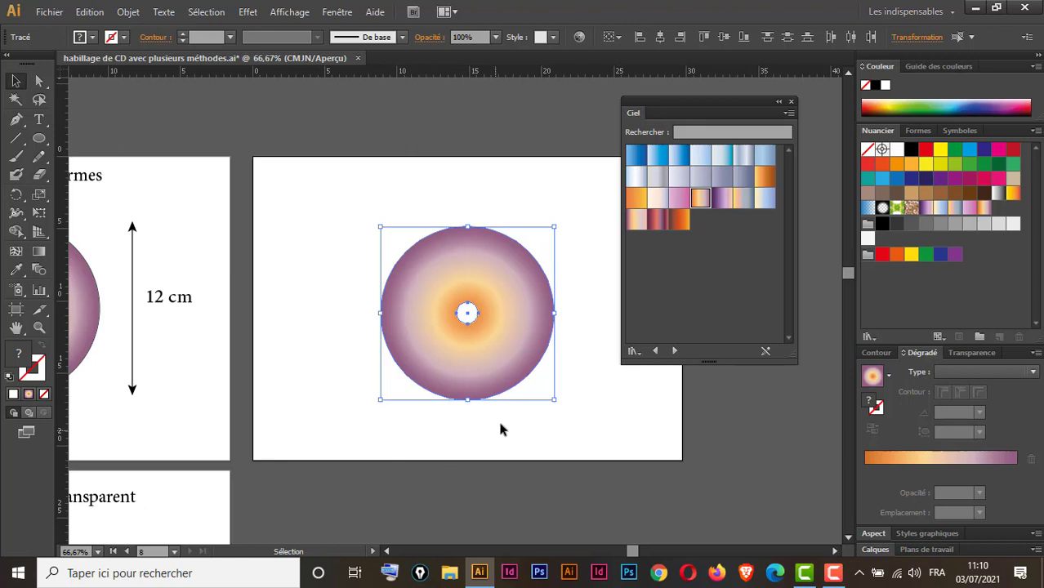
{"action": "left_click", "coordinate": [605, 441]}
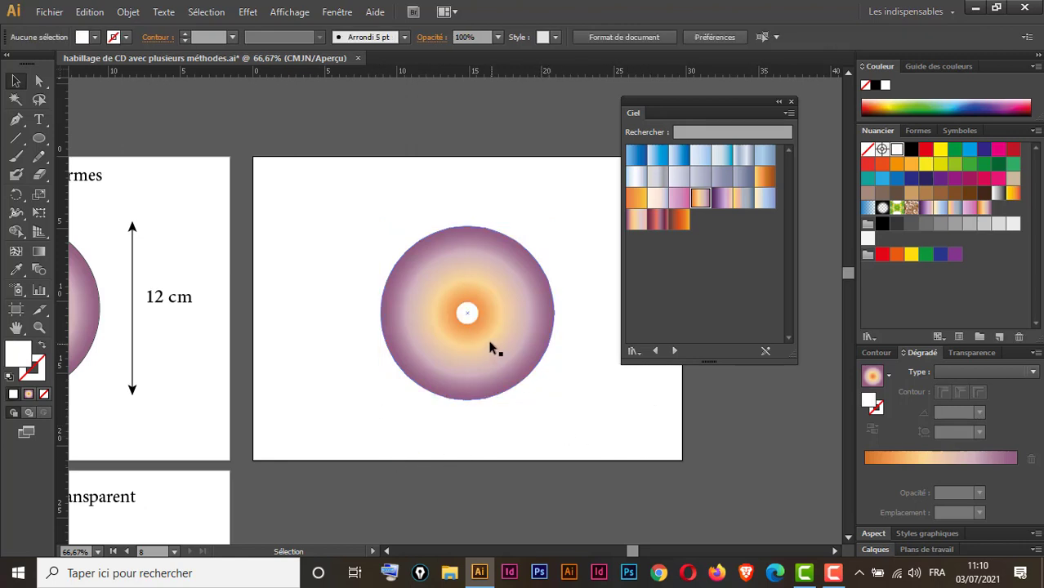
{"action": "left_click", "coordinate": [468, 316]}
{"action": "left_click_drag", "start_coordinate": [470, 320], "coordinate": [435, 321]}
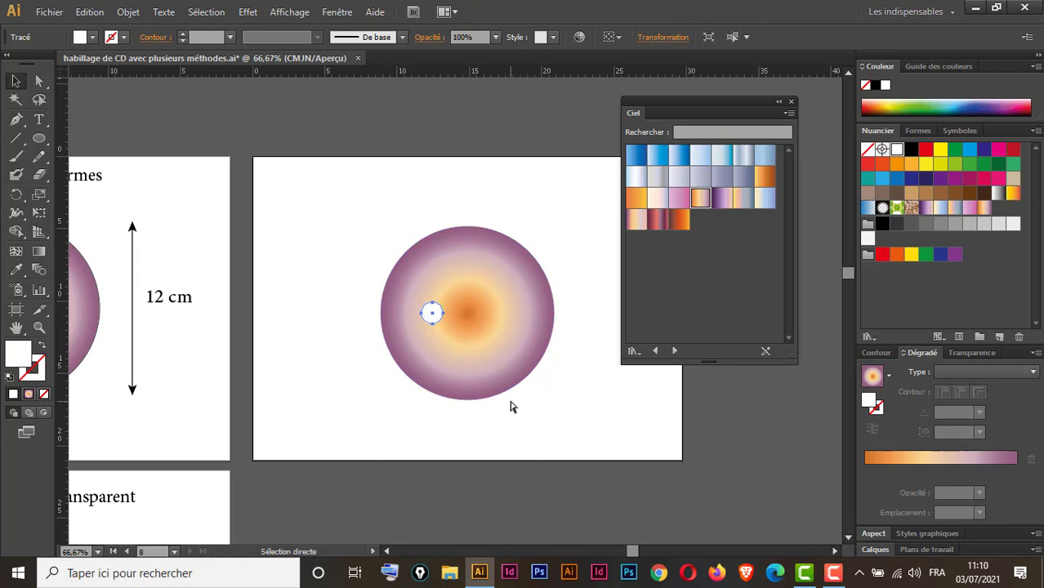
Undo the small white circle's last move inside the purple-edged gradient disc and deselect everything
{"action": "key", "text": "ctrl+z"}
{"action": "left_click", "coordinate": [330, 390]}
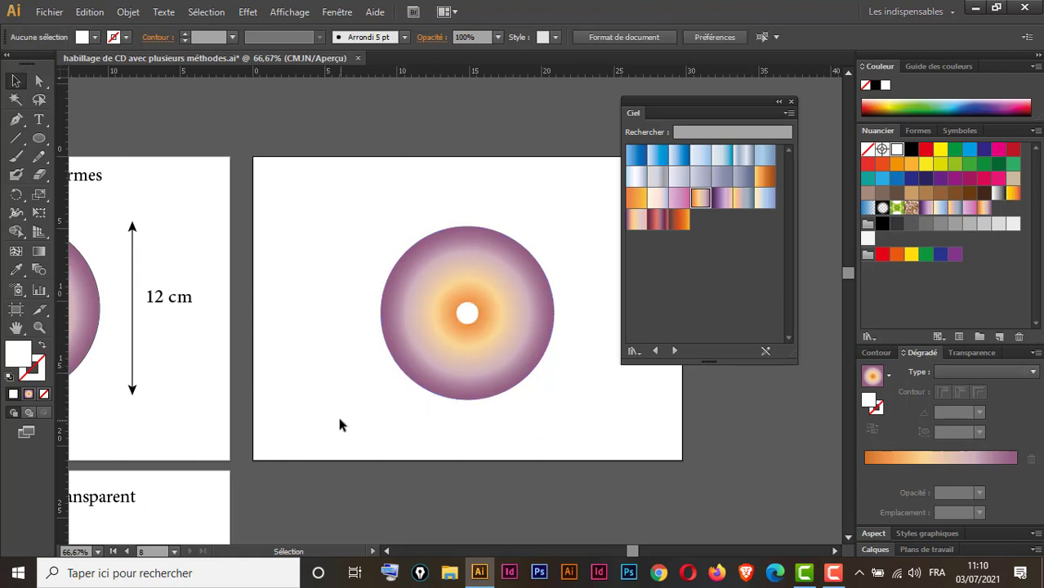
Add a landscape A4 artboard below the finished disc's artboard, aligned beside the one titled "dégradé de couleur avec tracé transparent"
{"action": "key", "text": "space"}
{"action": "left_click_drag", "start_coordinate": [318, 426], "coordinate": [372, 332]}
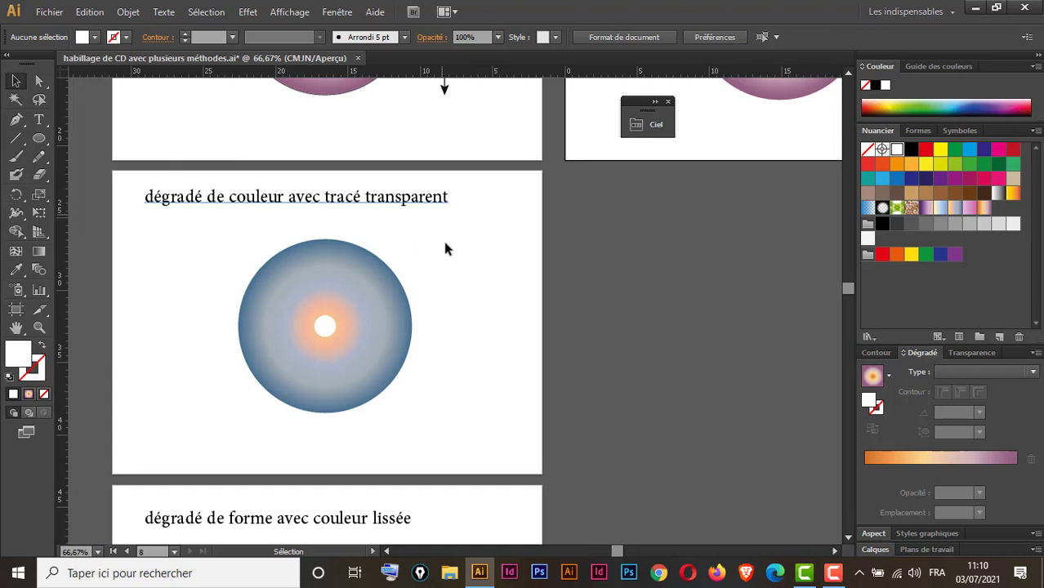
{"action": "left_click_drag", "start_coordinate": [524, 331], "coordinate": [408, 337]}
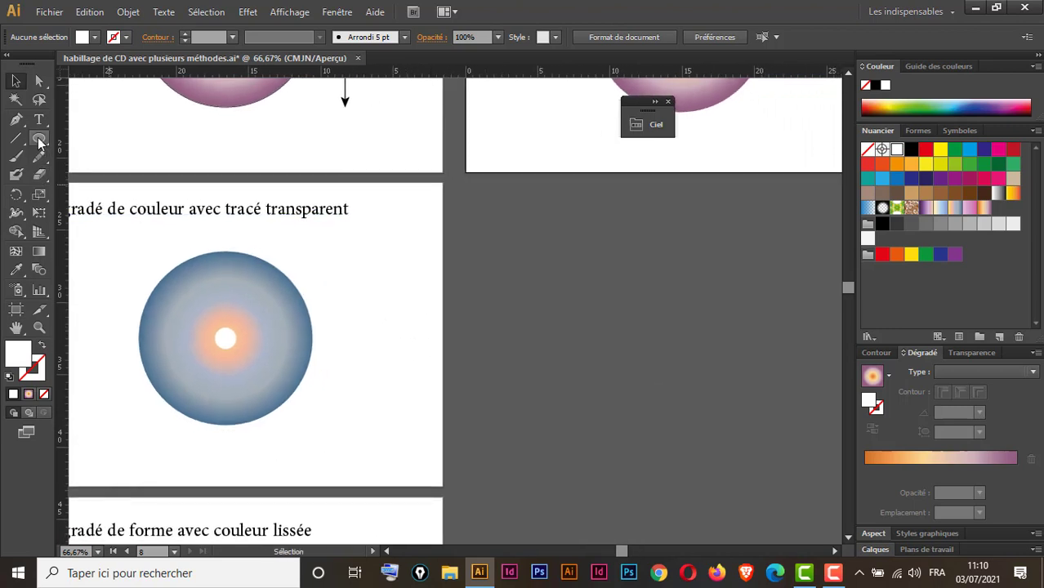
{"action": "left_click", "coordinate": [15, 309]}
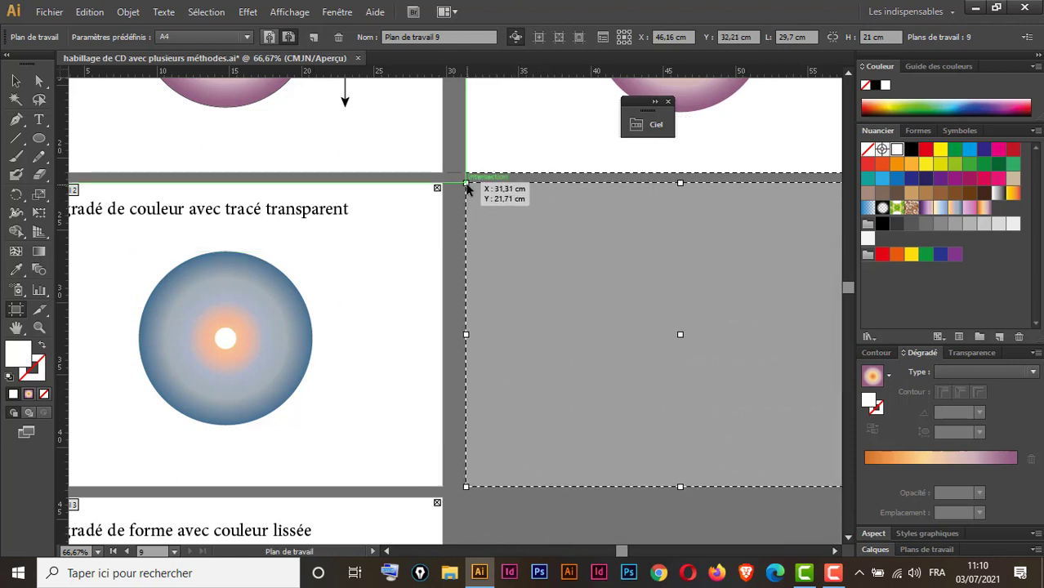
{"action": "left_click", "coordinate": [466, 187]}
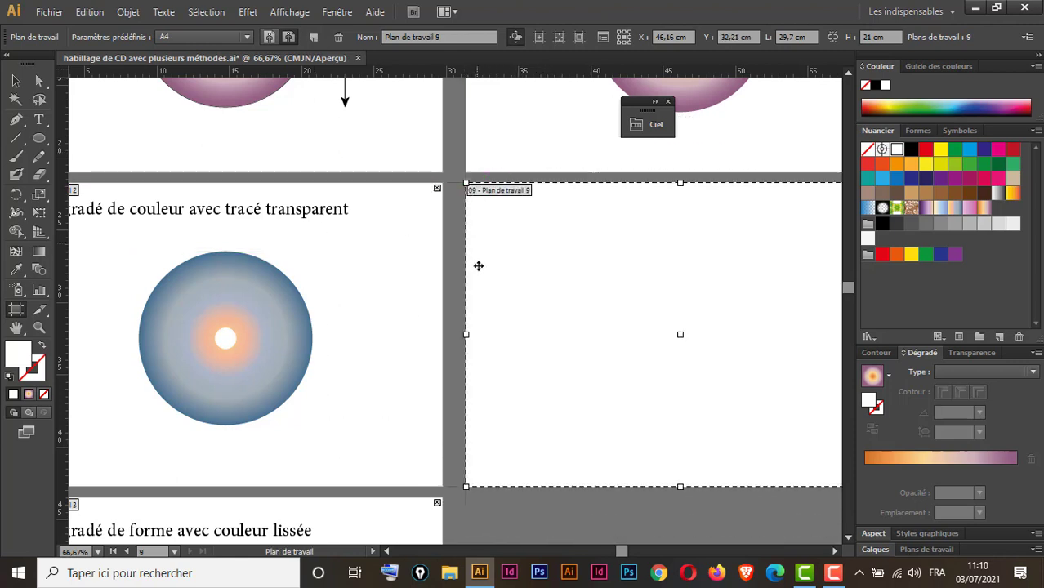
{"action": "left_click", "coordinate": [17, 81]}
Draw a 1.5 cm by 1.5 cm circle with the Ellipse tool on the new artboard
{"action": "left_click", "coordinate": [38, 138]}
{"action": "left_click", "coordinate": [593, 334]}
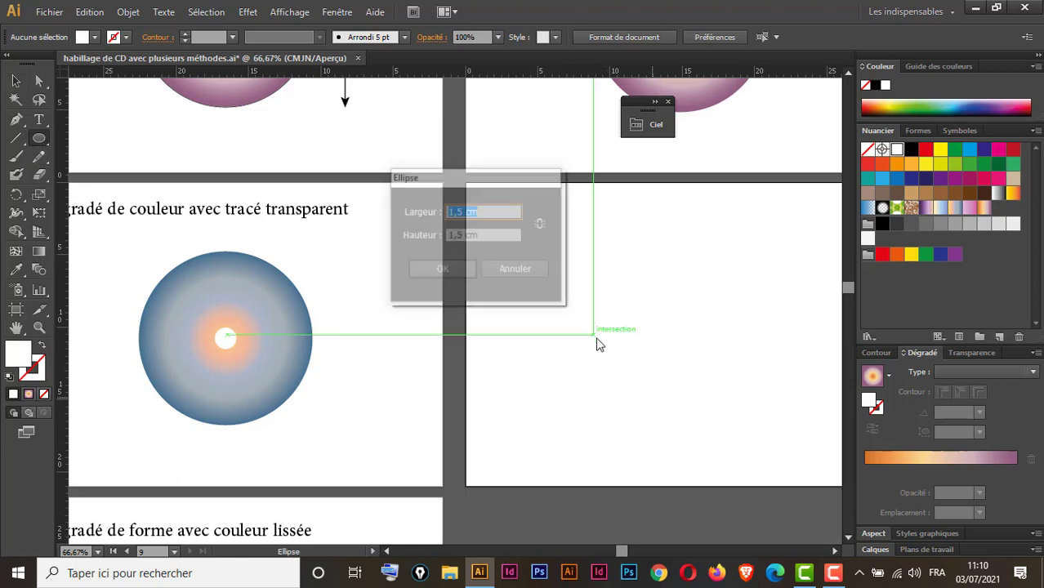
{"action": "left_click", "coordinate": [447, 267]}
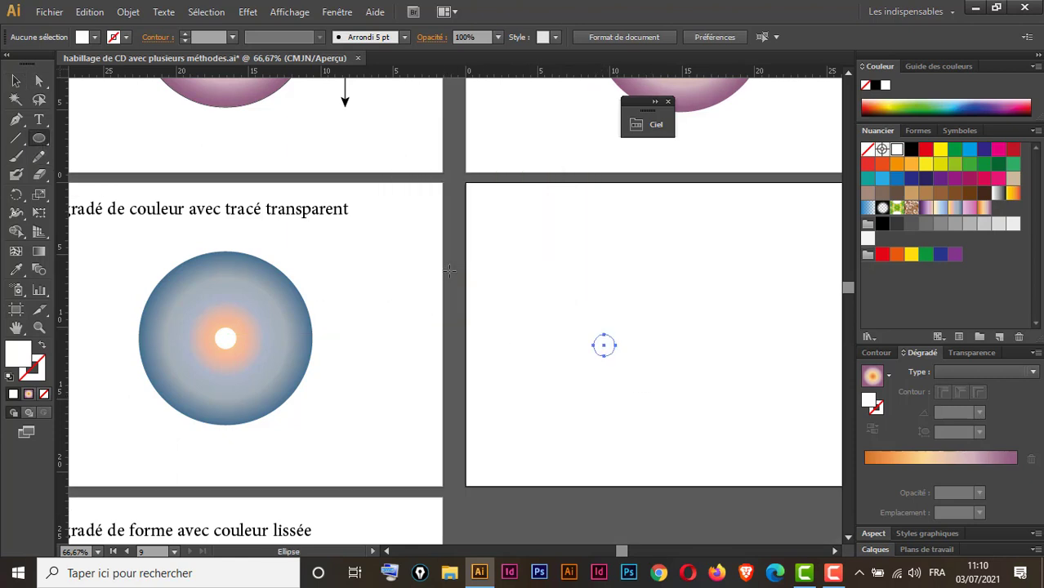
Give the small circle the default white fill and 1 pt black stroke, and move it about 2.5 cm up and right
{"action": "left_click", "coordinate": [16, 81]}
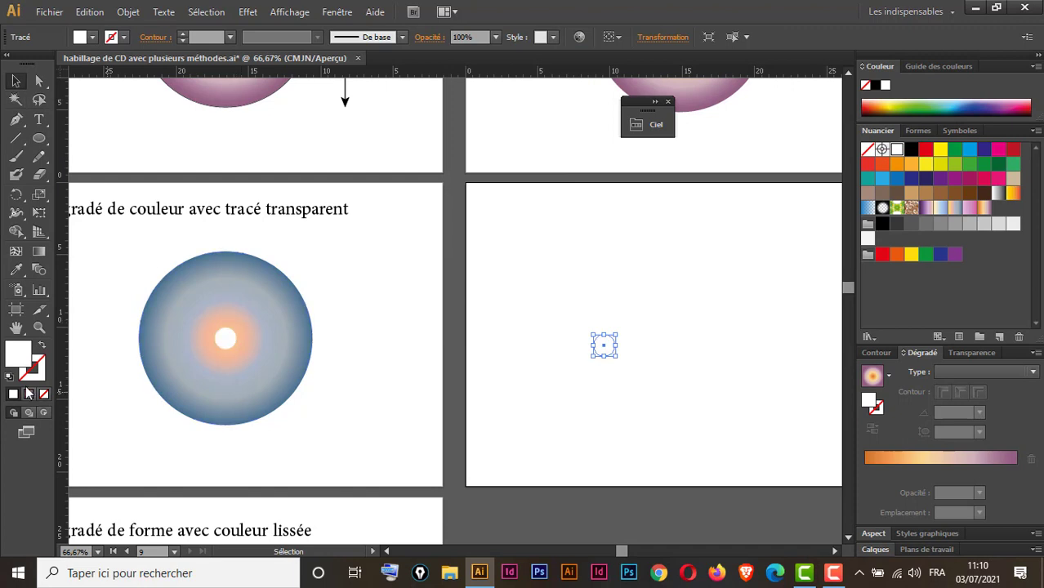
{"action": "left_click", "coordinate": [10, 376]}
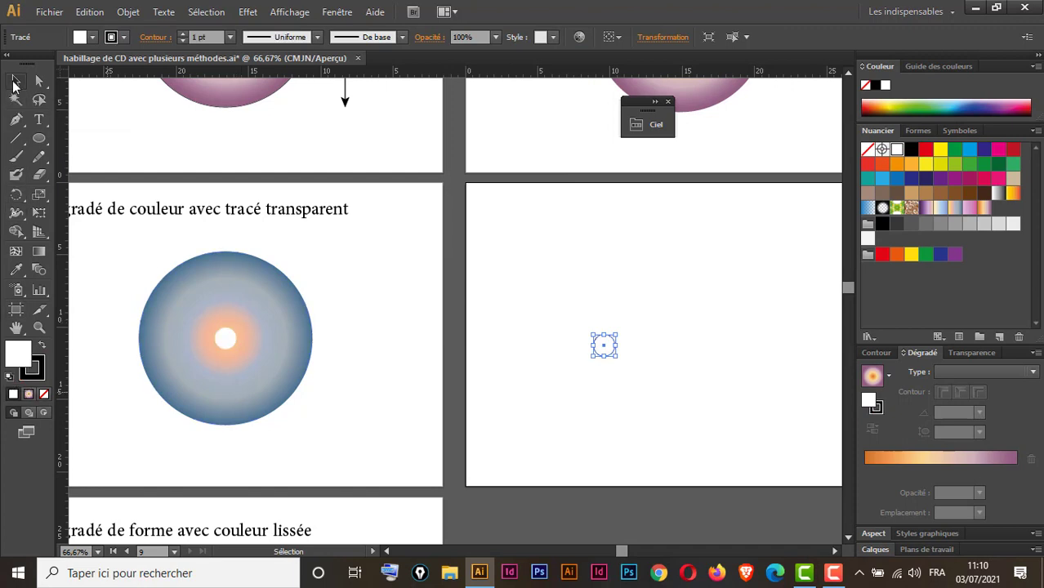
{"action": "left_click_drag", "start_coordinate": [609, 356], "coordinate": [645, 324]}
{"action": "left_click", "coordinate": [454, 297]}
Draw a 12 cm by 12 cm circle on the new artboard and move it up and left, just clear of the small circle
{"action": "left_click", "coordinate": [40, 139]}
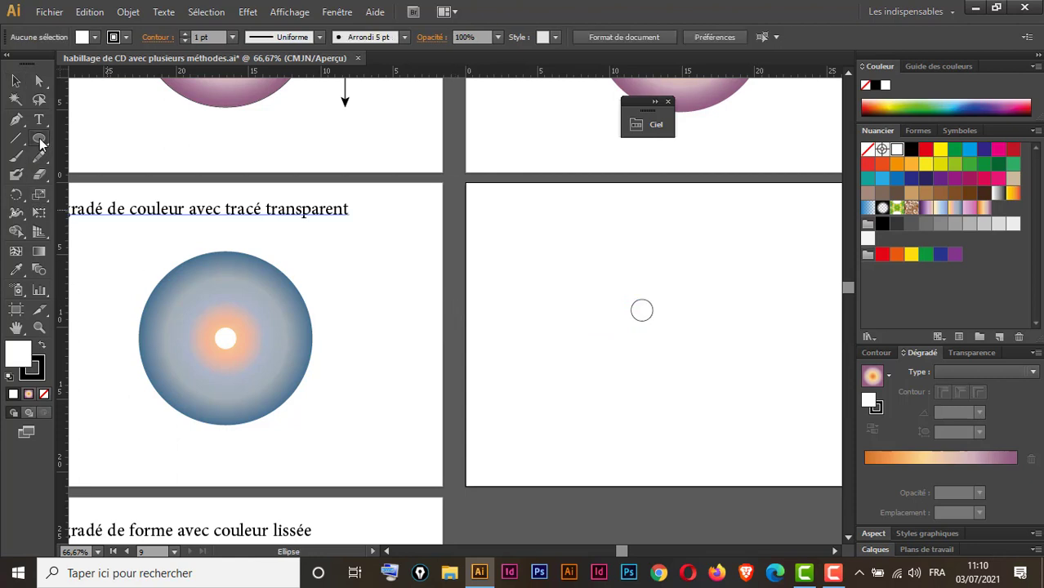
{"action": "left_click", "coordinate": [534, 352]}
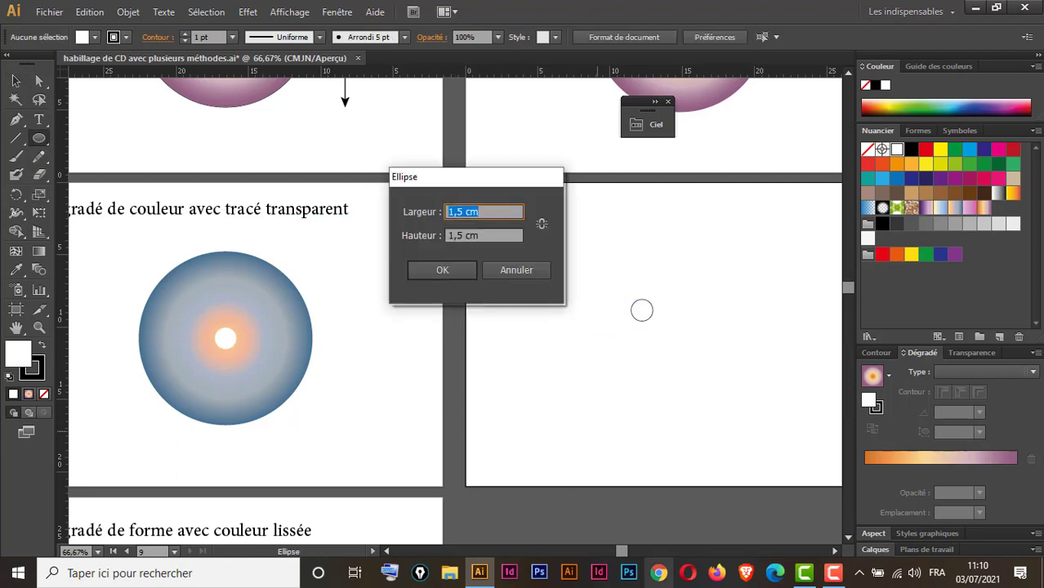
{"action": "type", "text": "12"}
{"action": "key", "text": "Tab"}
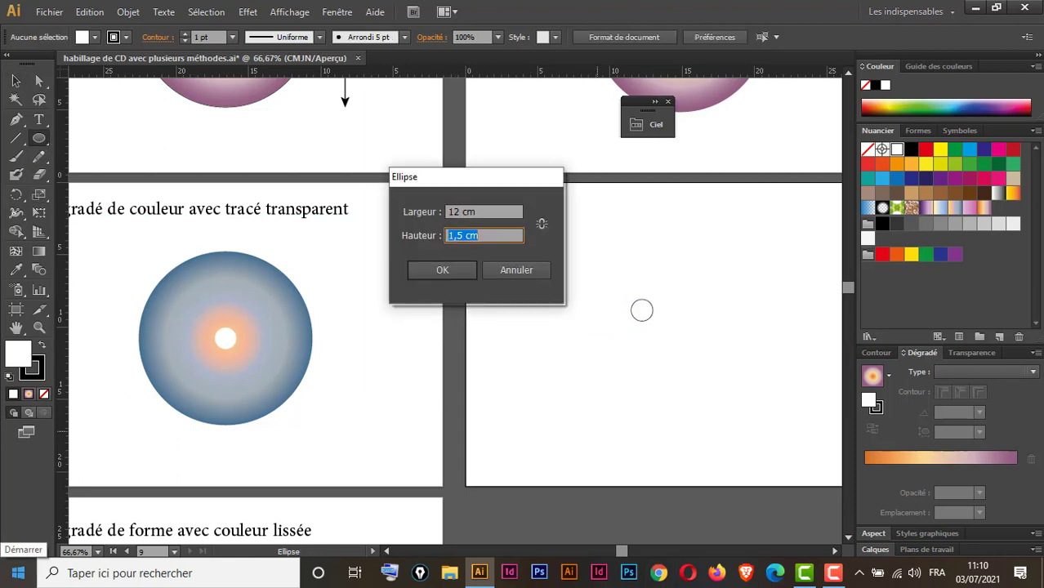
{"action": "type", "text": "12"}
{"action": "key", "text": "Return"}
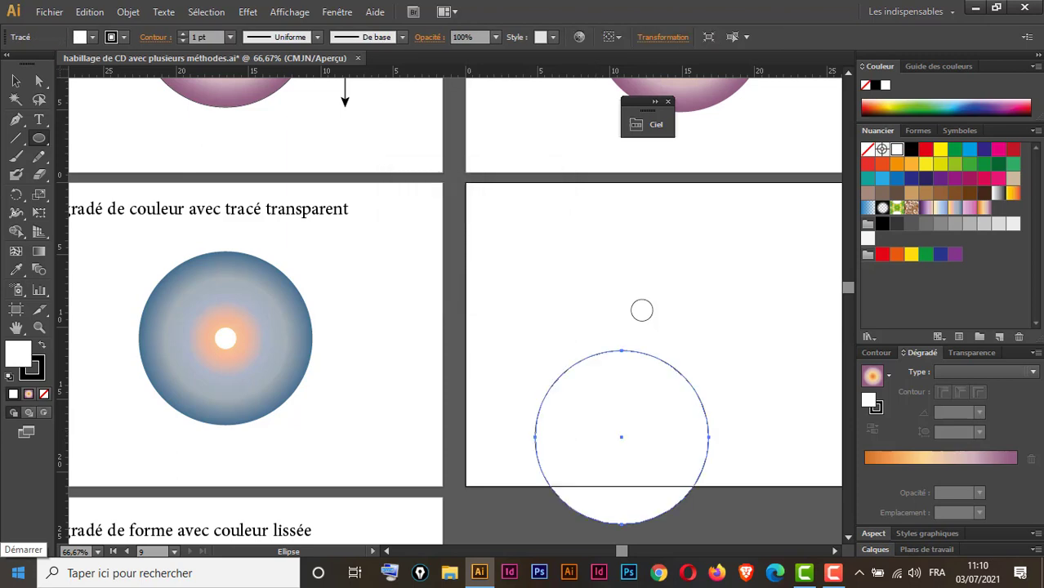
{"action": "left_click", "coordinate": [16, 81]}
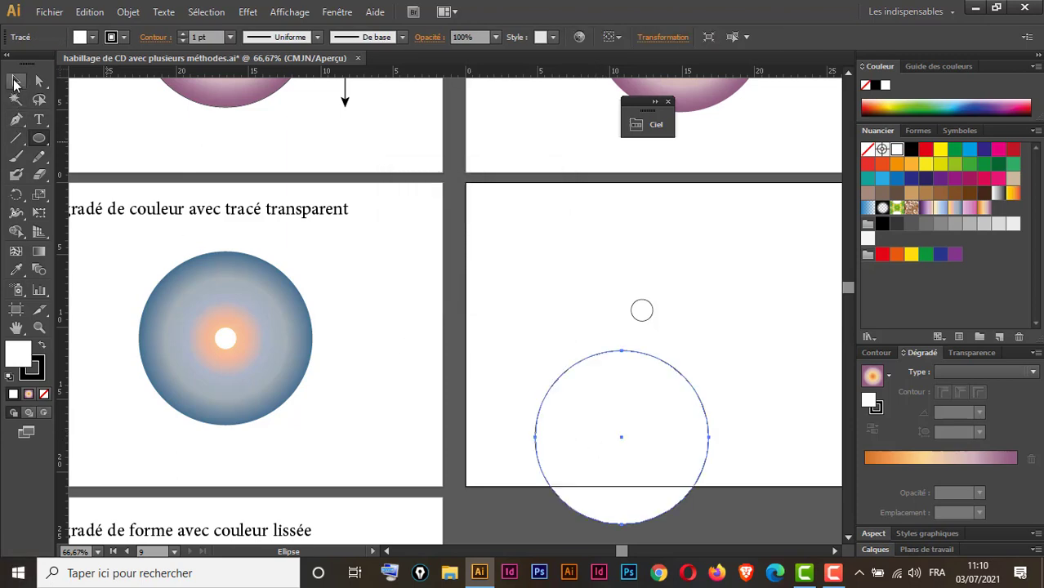
{"action": "left_click_drag", "start_coordinate": [647, 402], "coordinate": [554, 286]}
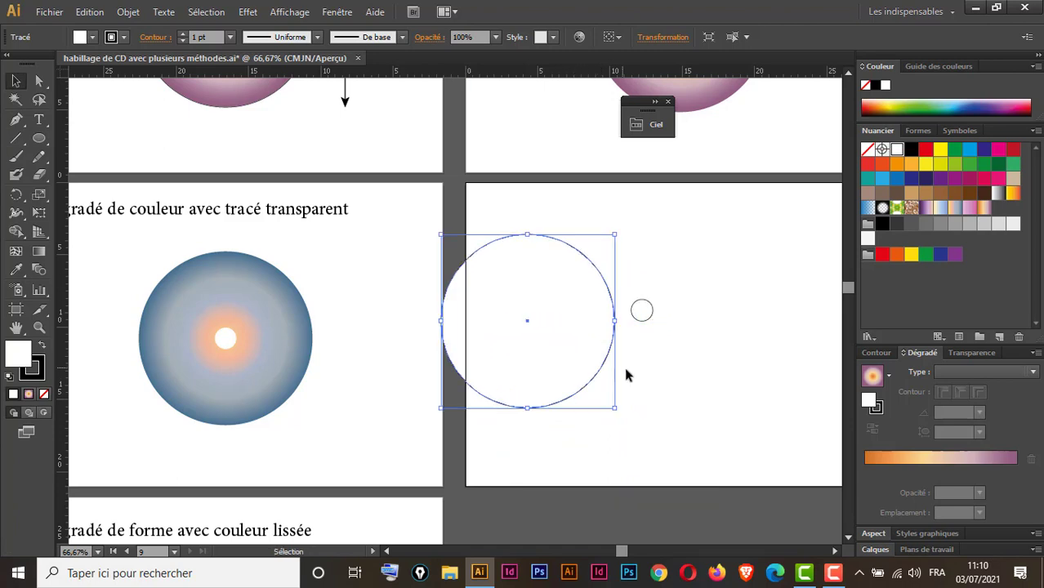
Bring the small circle to the front of the stacking order
{"action": "left_click", "coordinate": [645, 319]}
{"action": "right_click", "coordinate": [646, 318]}
{"action": "mouse_move", "coordinate": [720, 289]}
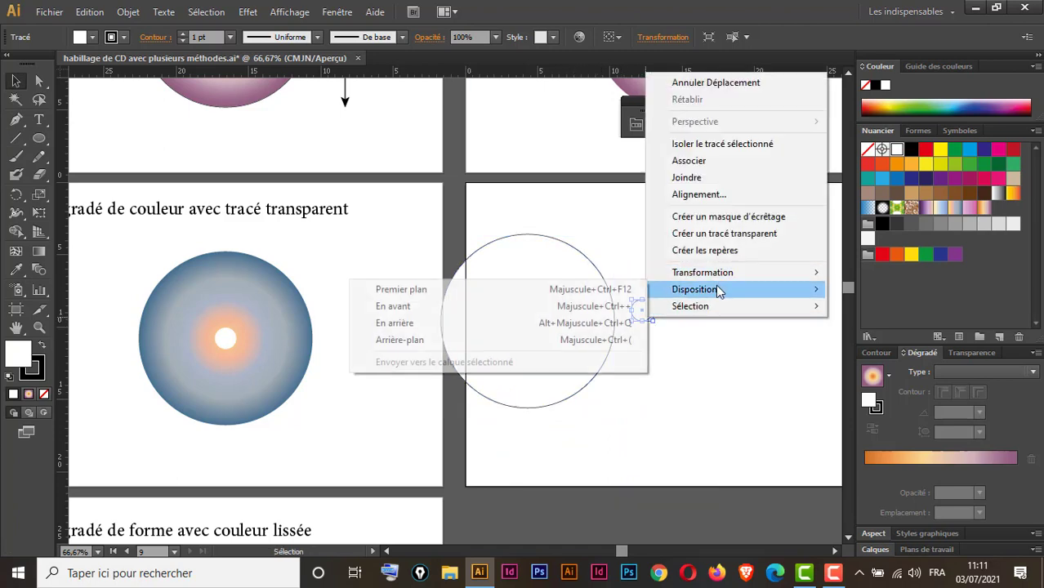
{"action": "left_click", "coordinate": [467, 294]}
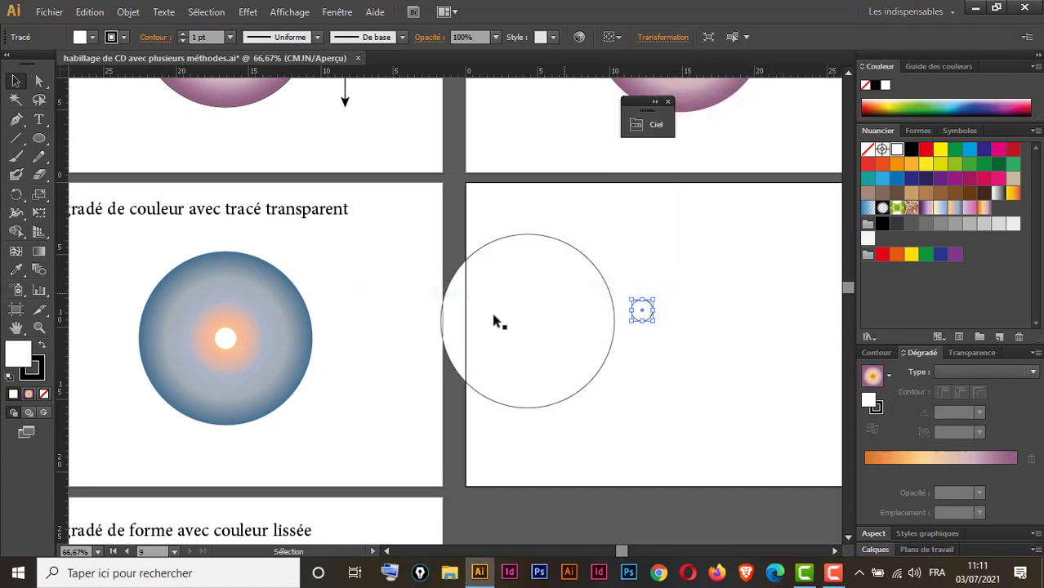
Fill the small circle with yellow and the large circle with orange
{"action": "left_click", "coordinate": [923, 165]}
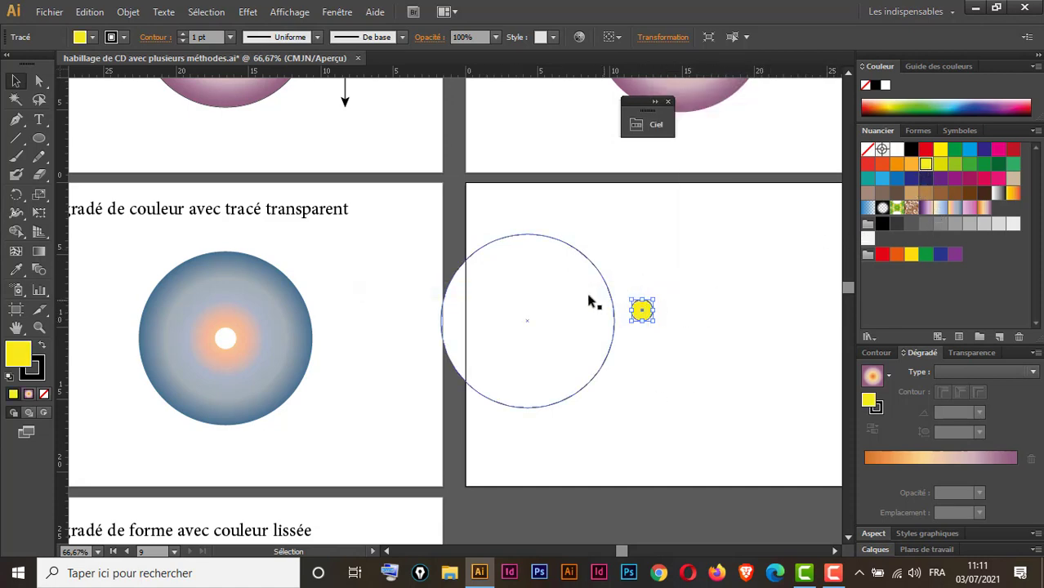
{"action": "left_click", "coordinate": [589, 300]}
{"action": "left_click", "coordinate": [897, 163]}
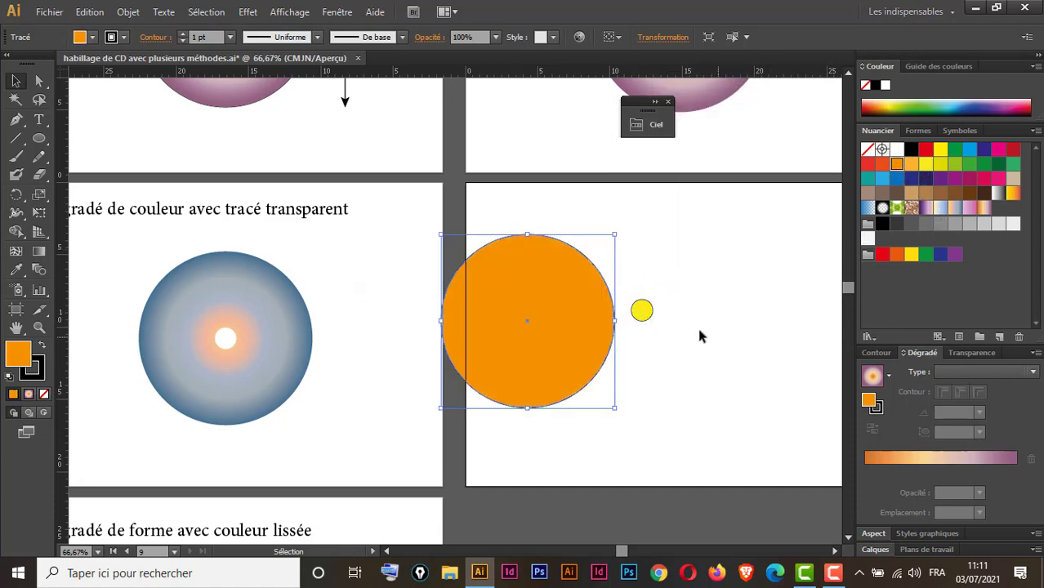
Centre both circles on each other horizontally and vertically, and move them together to the right, fully onto the artboard
{"action": "left_click_drag", "start_coordinate": [692, 274], "coordinate": [566, 396]}
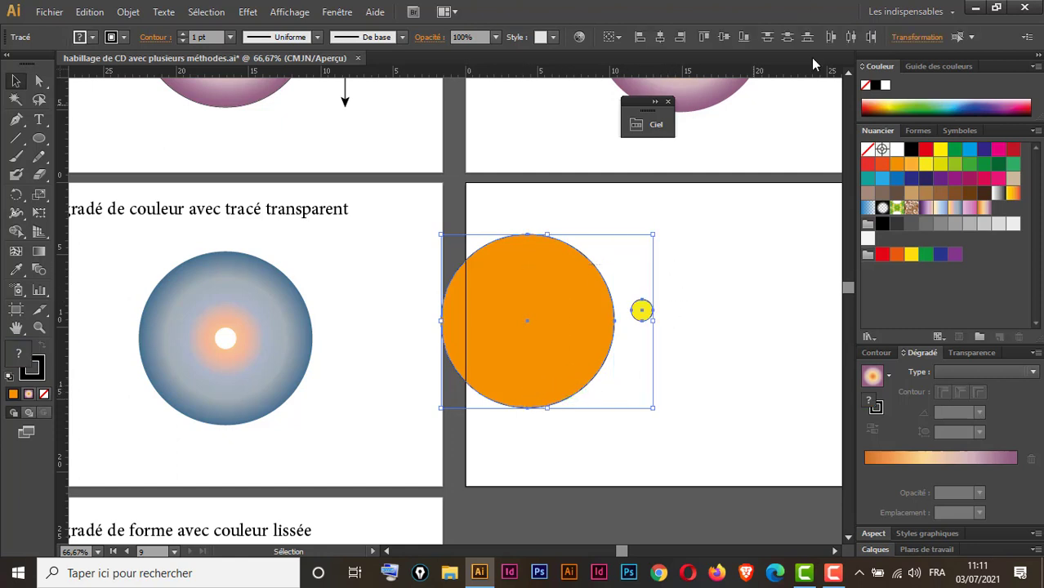
{"action": "left_click", "coordinate": [659, 36]}
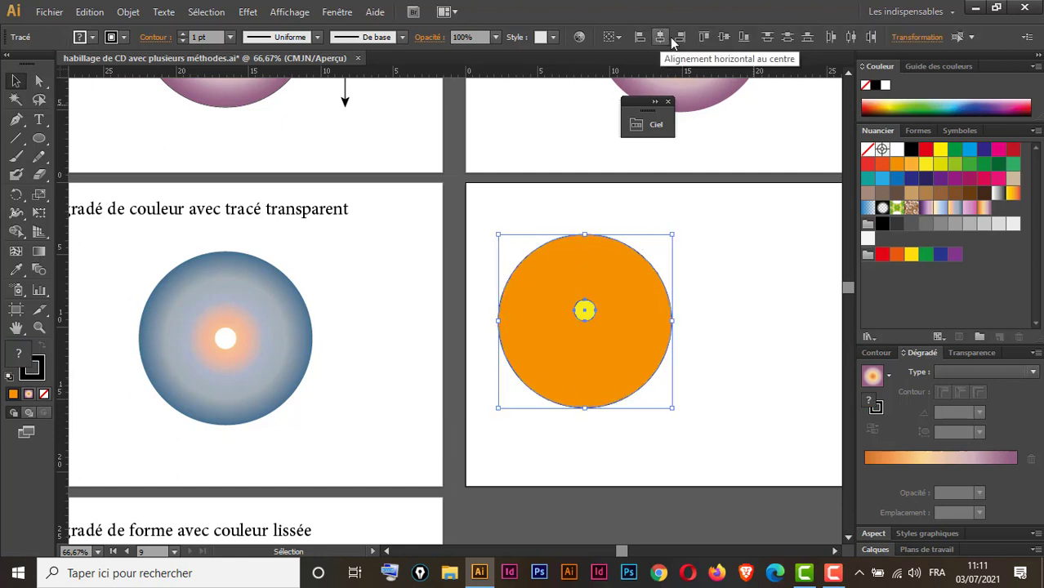
{"action": "left_click", "coordinate": [723, 37]}
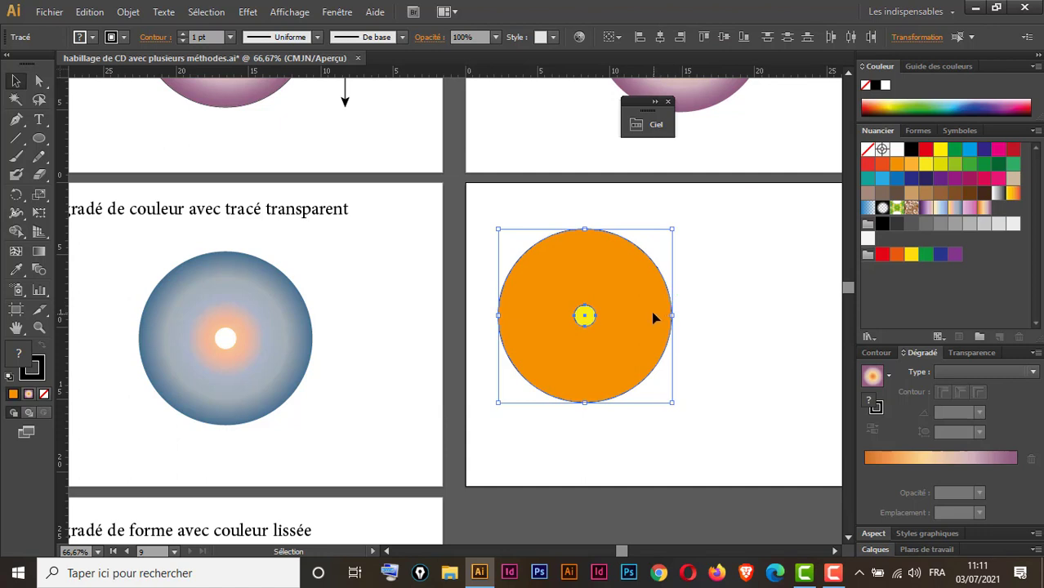
{"action": "left_click_drag", "start_coordinate": [654, 318], "coordinate": [706, 335]}
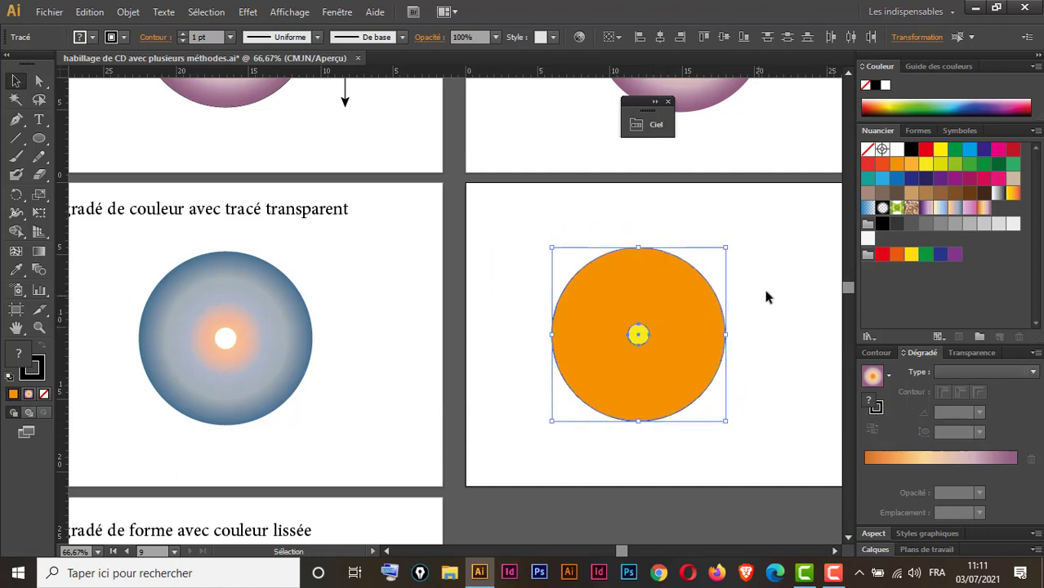
{"action": "left_click", "coordinate": [764, 296]}
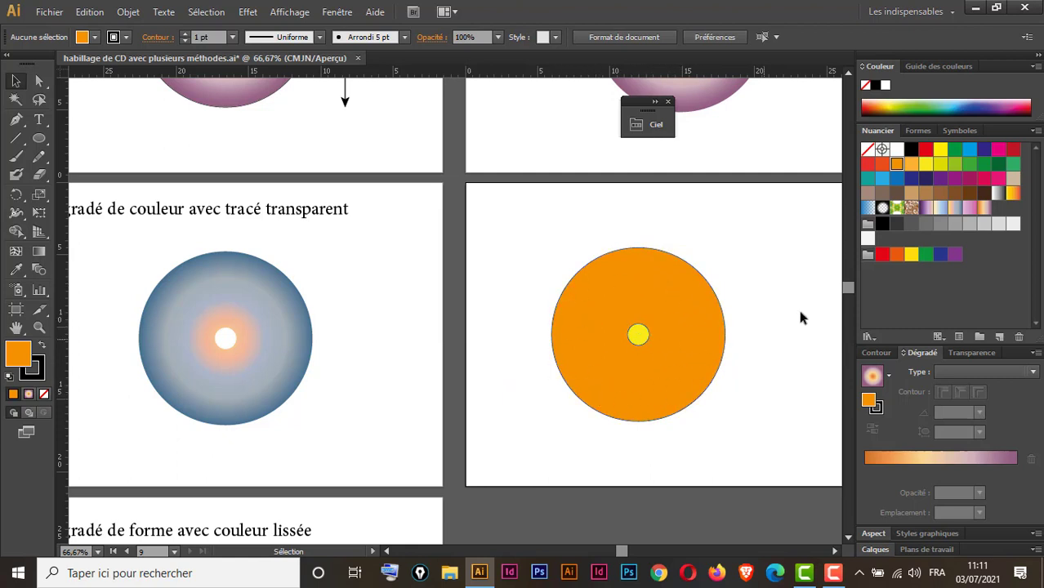
Combine the orange and yellow circles into a compound path, cutting the centre hole, and deselect it
{"action": "left_click_drag", "start_coordinate": [763, 266], "coordinate": [563, 398]}
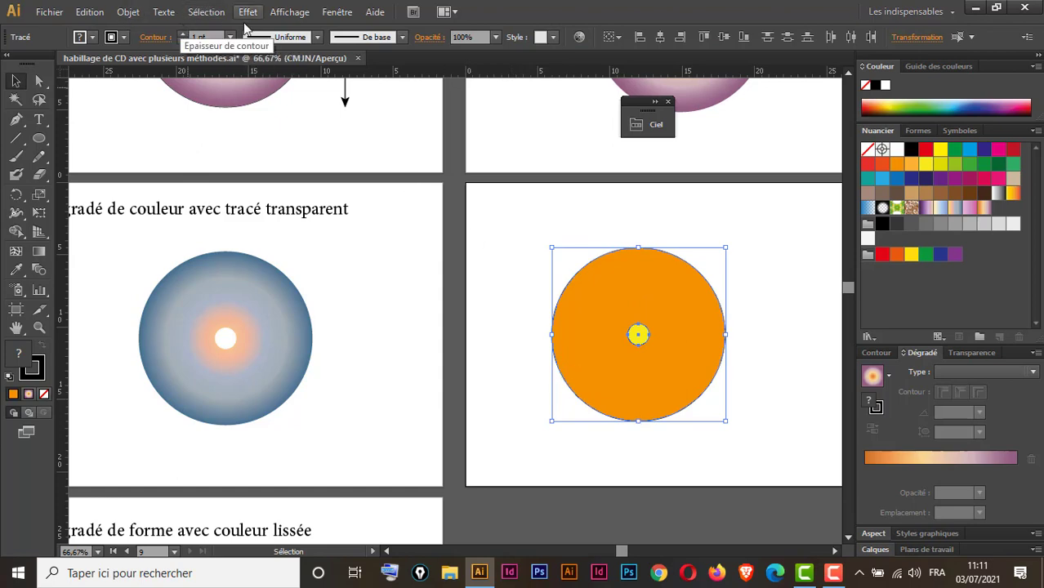
{"action": "left_click", "coordinate": [128, 11]}
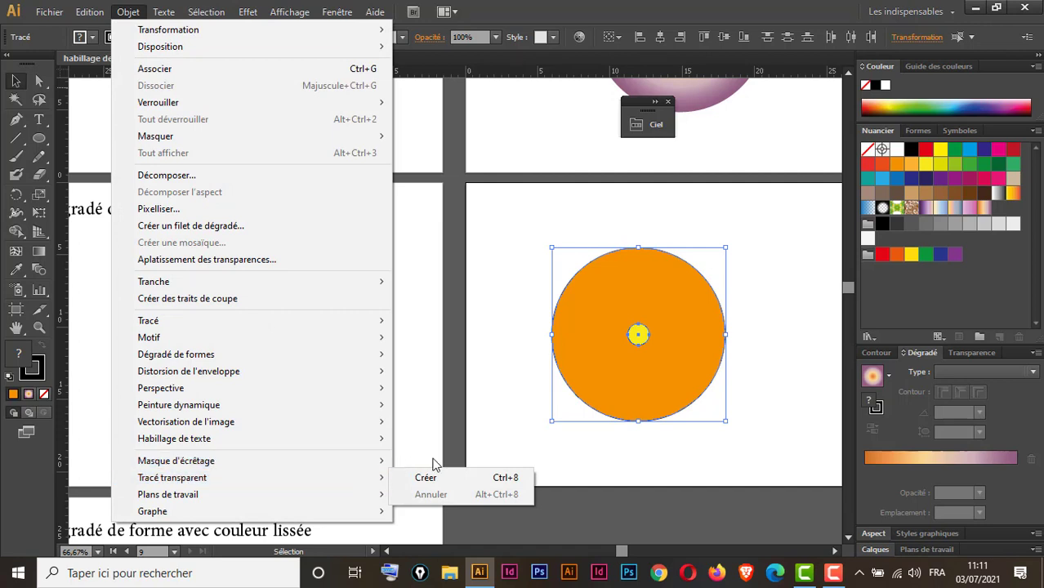
{"action": "mouse_move", "coordinate": [316, 478]}
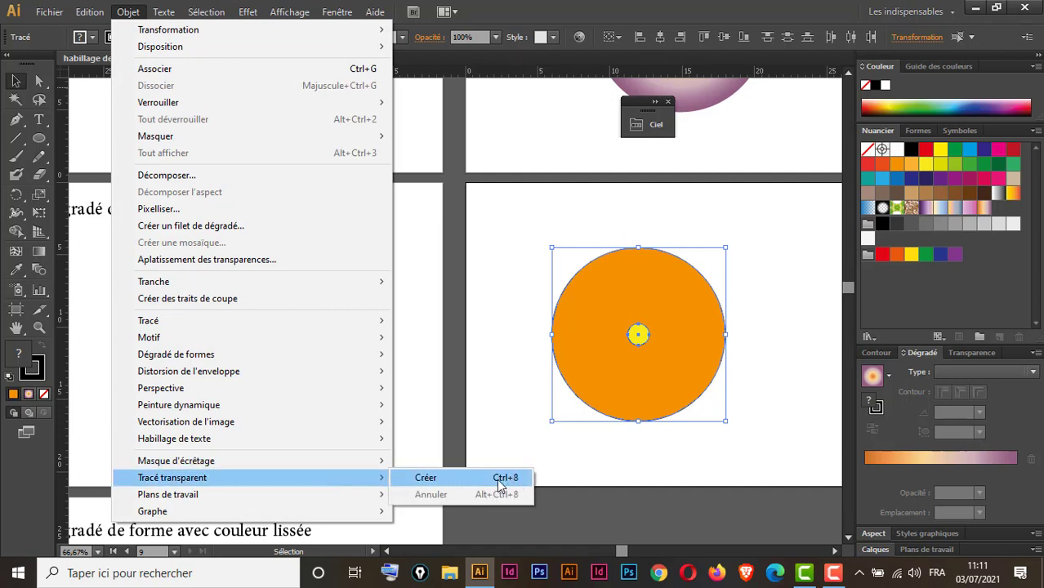
{"action": "left_click", "coordinate": [455, 482]}
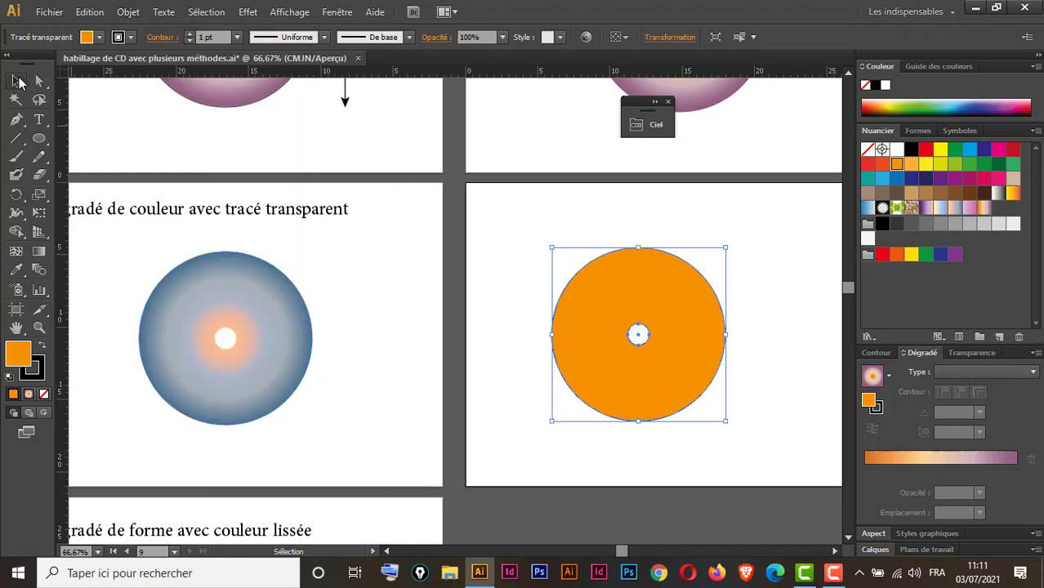
{"action": "left_click", "coordinate": [506, 324]}
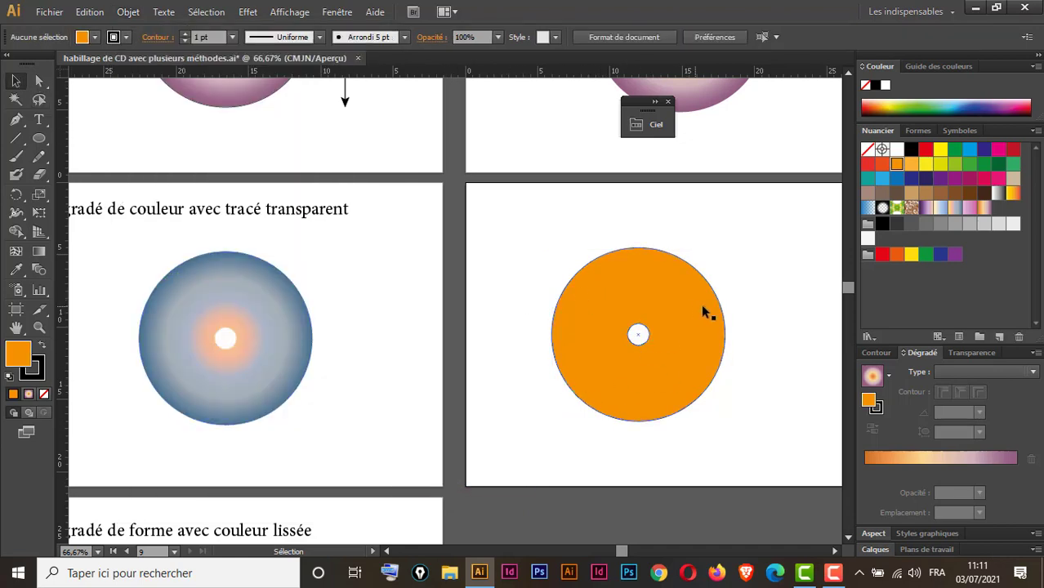
Move the orange compound disc slightly up and fill it with the plum, yellow and pink gradient from the Ciel library
{"action": "mouse_move", "coordinate": [687, 301]}
{"action": "left_mouse_down"}
{"action": "mouse_move", "coordinate": [706, 361]}
{"action": "mouse_move", "coordinate": [687, 239]}
{"action": "mouse_move", "coordinate": [645, 300]}
{"action": "mouse_move", "coordinate": [347, 322]}
{"action": "mouse_move", "coordinate": [333, 313]}
{"action": "mouse_move", "coordinate": [326, 330]}
{"action": "mouse_move", "coordinate": [280, 347]}
{"action": "mouse_move", "coordinate": [290, 343]}
{"action": "mouse_move", "coordinate": [267, 333]}
{"action": "mouse_move", "coordinate": [683, 338]}
{"action": "mouse_move", "coordinate": [688, 310]}
{"action": "left_mouse_up"}
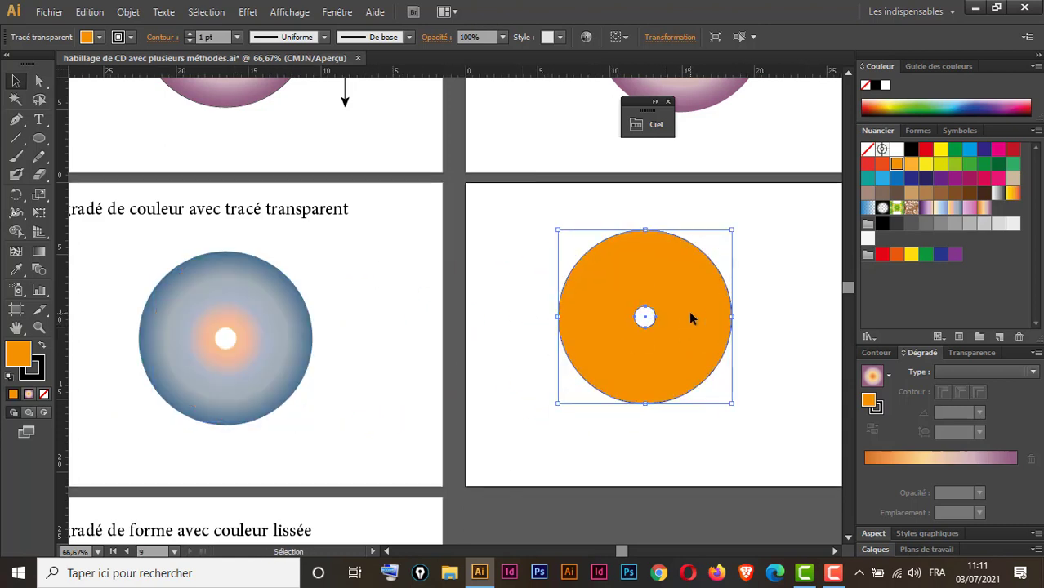
{"action": "left_click", "coordinate": [650, 119]}
{"action": "left_click_drag", "start_coordinate": [670, 105], "coordinate": [392, 91]}
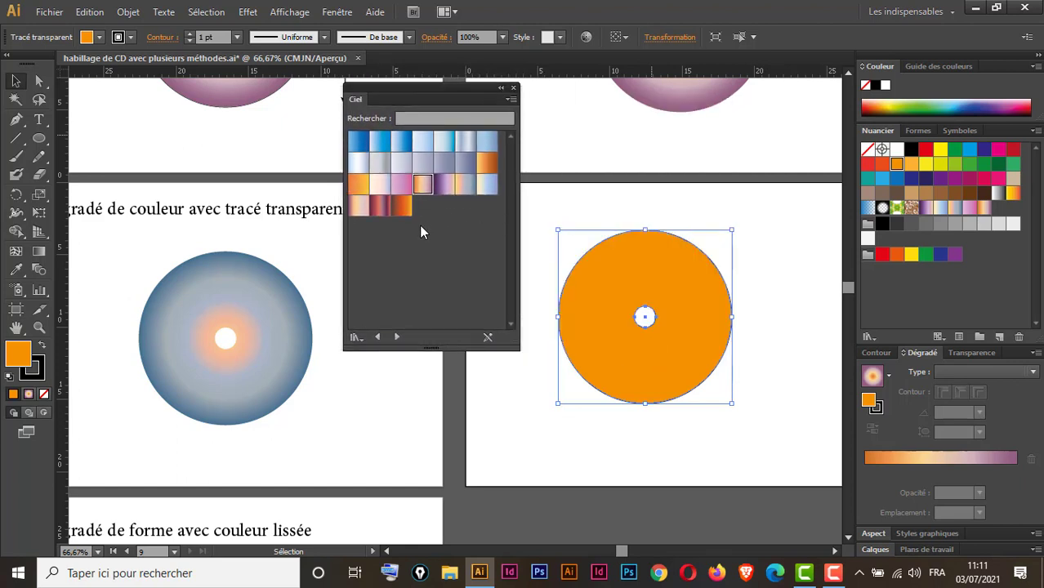
{"action": "left_click", "coordinate": [360, 206]}
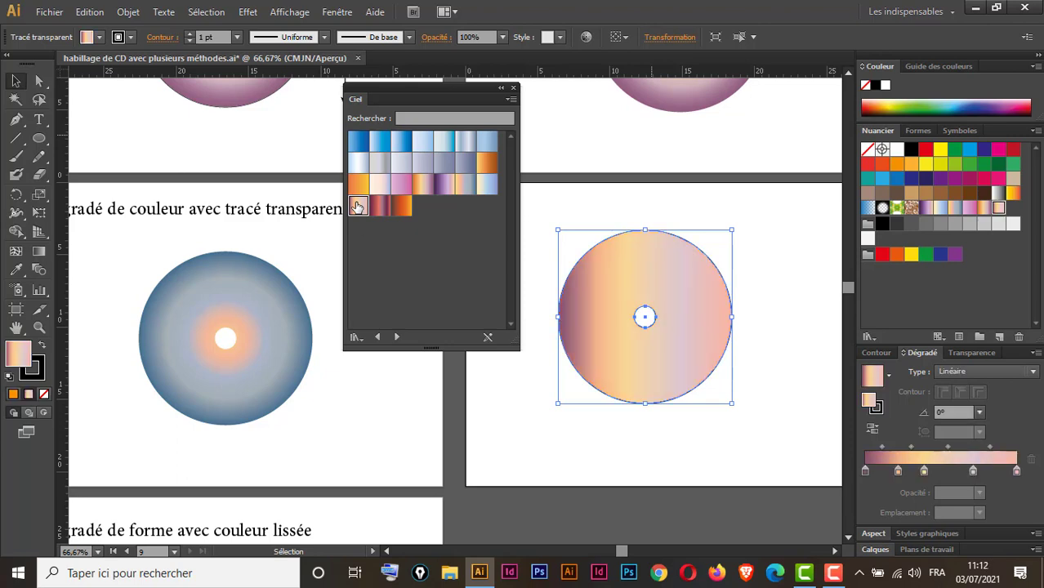
Change the compound disc's gradient type to Radial and reverse the gradient's colour order
{"action": "left_click", "coordinate": [987, 369]}
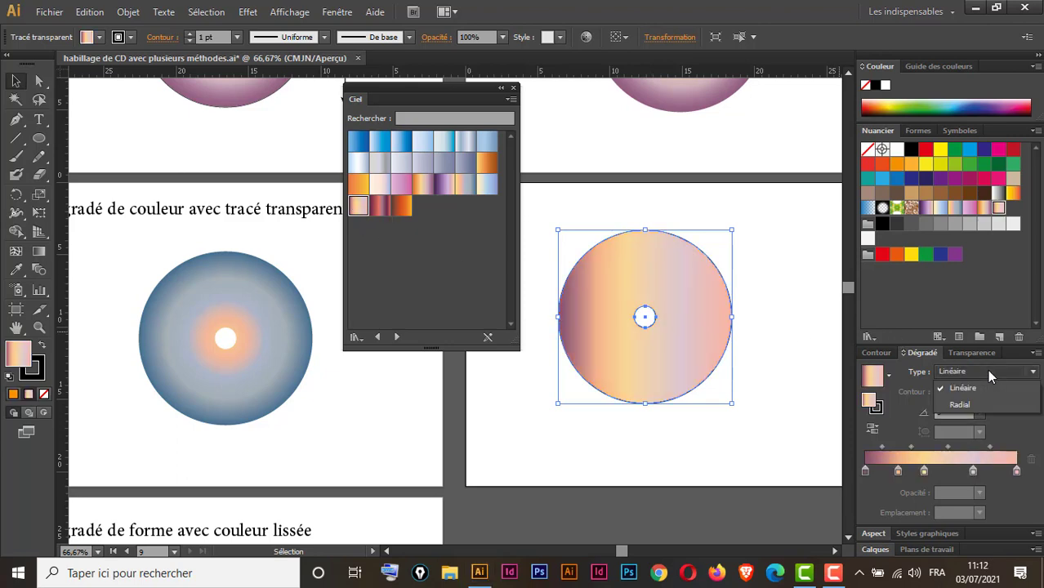
{"action": "left_click", "coordinate": [960, 402]}
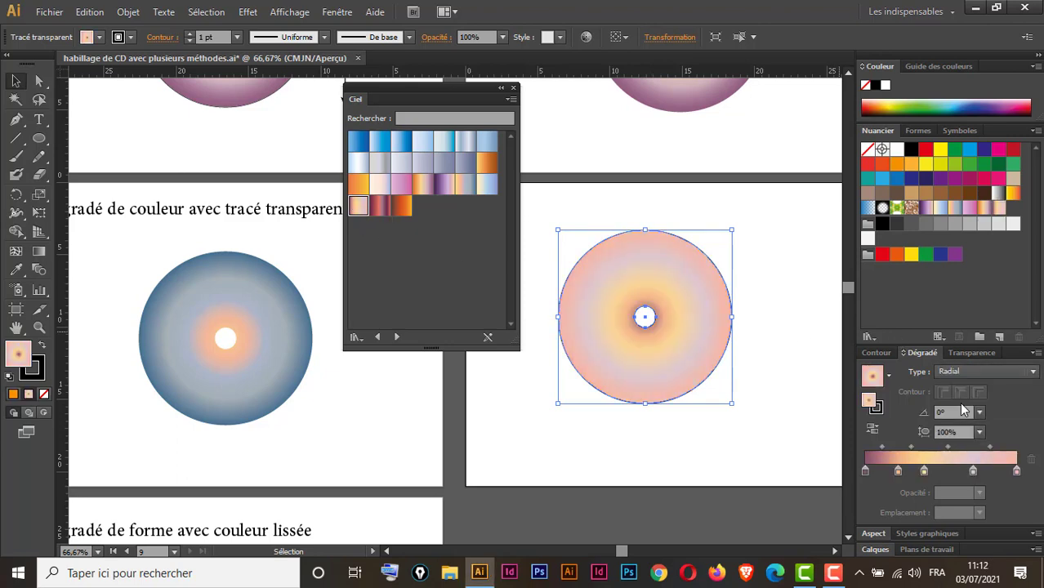
{"action": "left_click", "coordinate": [872, 431]}
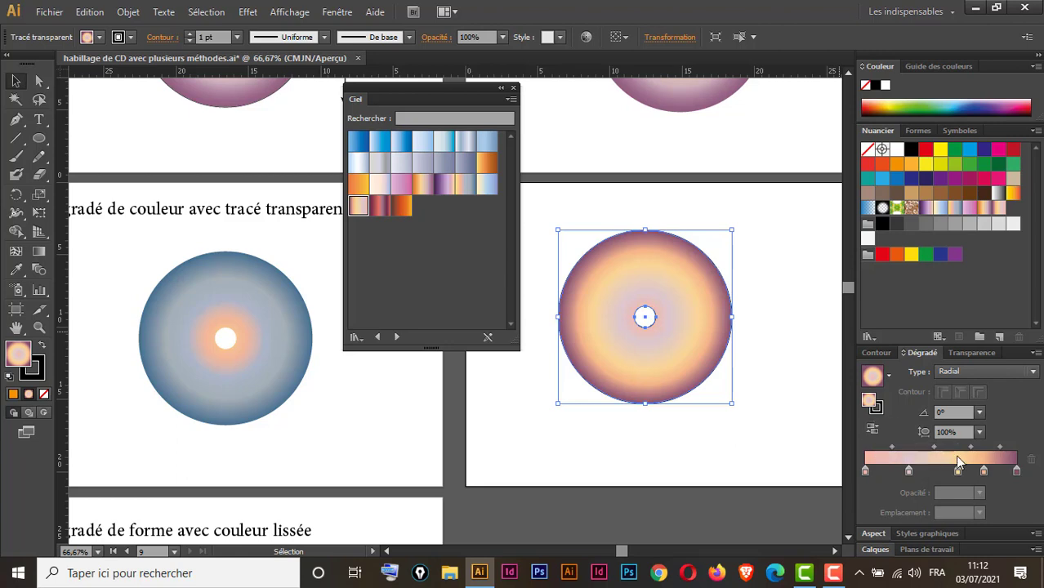
Shift the disc gradient's inner colour stops towards its centre, placing the orange stop at 63.24%, then collapse the Ciel library and deselect the disc
{"action": "left_click_drag", "start_coordinate": [958, 473], "coordinate": [897, 477]}
{"action": "left_click_drag", "start_coordinate": [936, 471], "coordinate": [959, 470]}
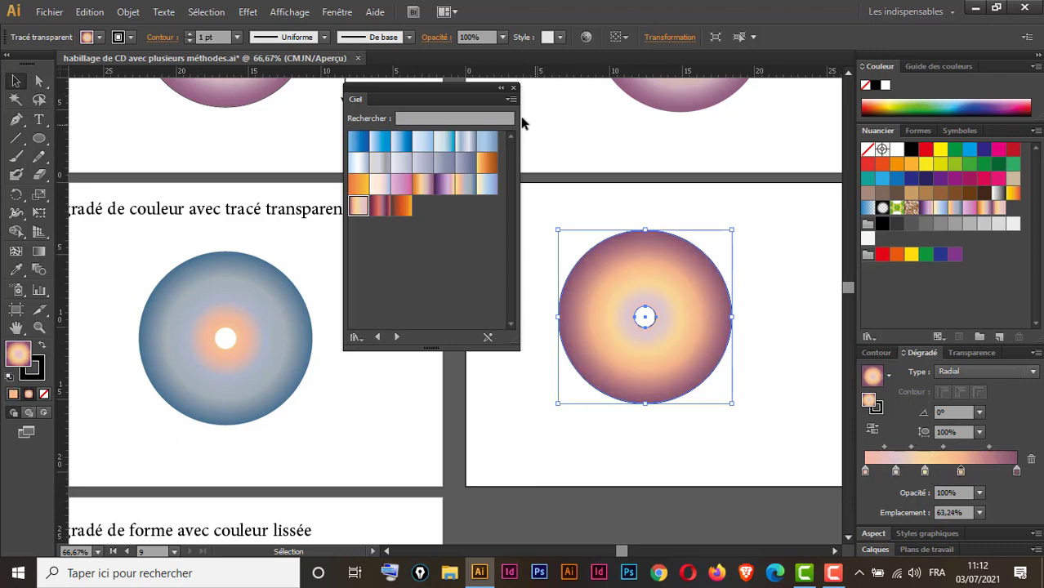
{"action": "left_click", "coordinate": [501, 88]}
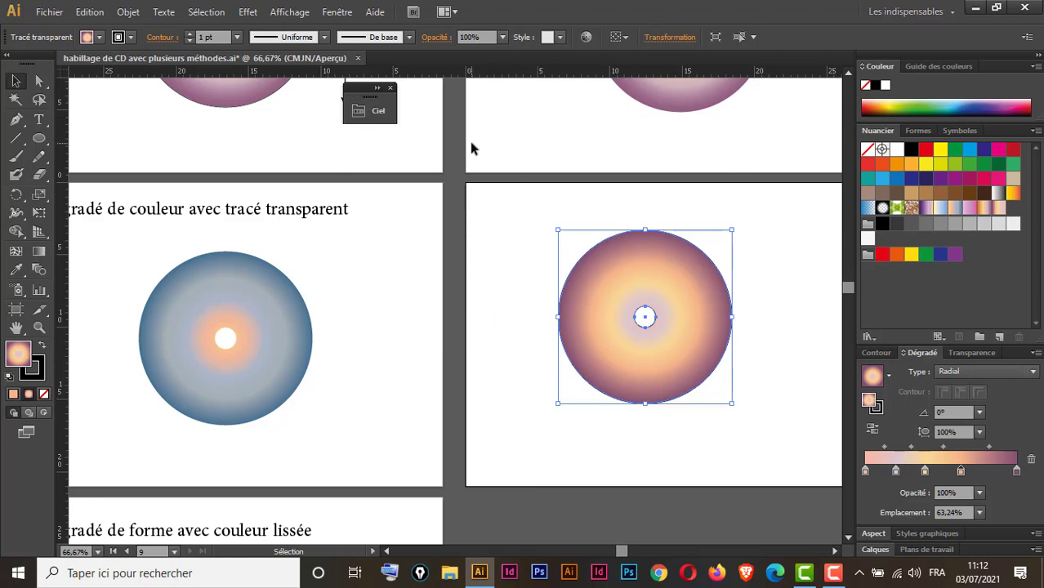
{"action": "left_click", "coordinate": [500, 312]}
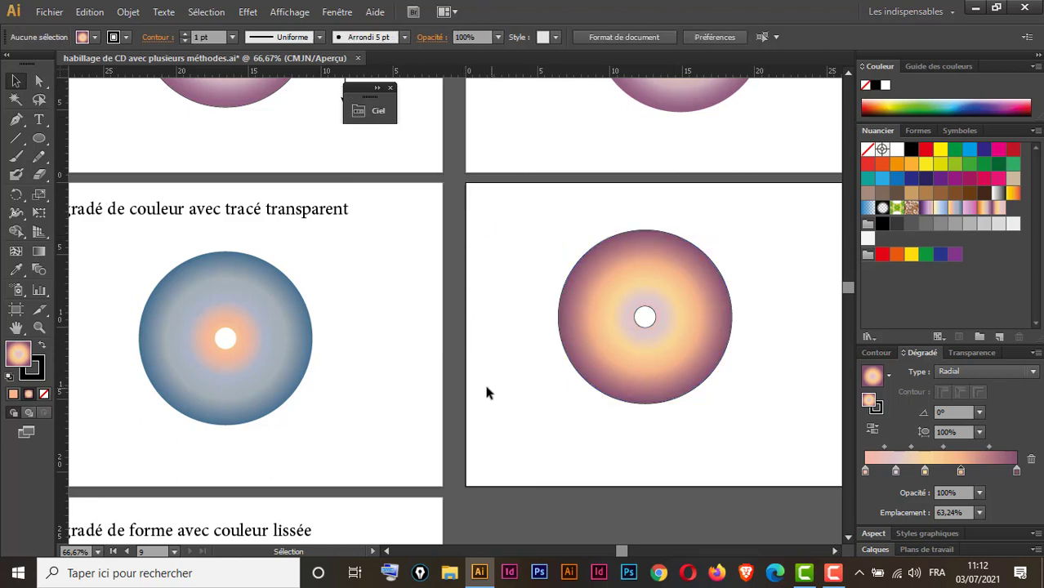
Add a 29.7 × 21 cm artboard directly below the gradient disc's artboard, level with the "dégradé de forme avec couleur lissée" artboard
{"action": "left_click_drag", "start_coordinate": [487, 391], "coordinate": [462, 360]}
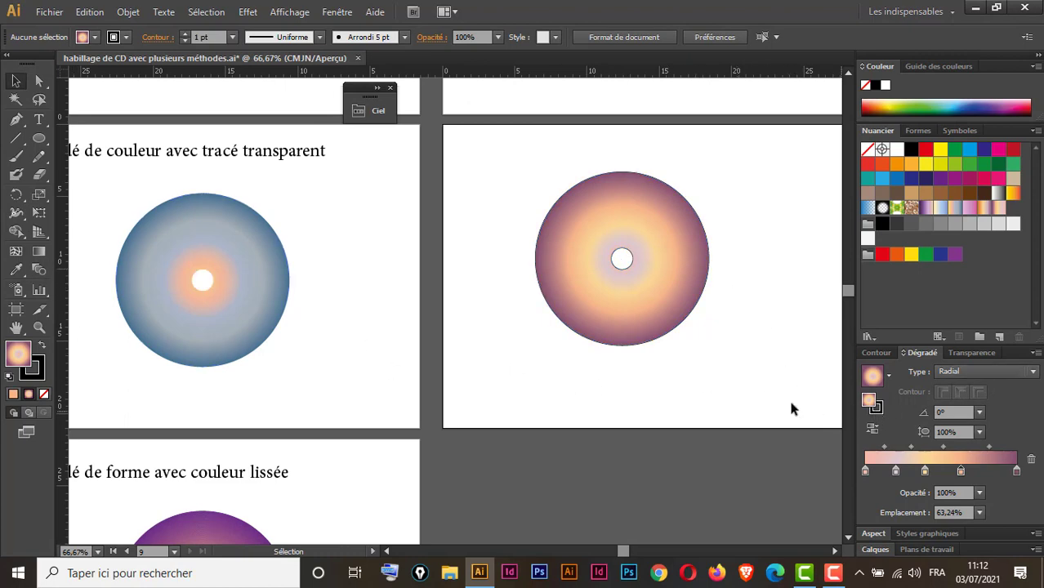
{"action": "mouse_move", "coordinate": [438, 415]}
{"action": "left_mouse_down"}
{"action": "mouse_move", "coordinate": [554, 316]}
{"action": "mouse_move", "coordinate": [559, 190]}
{"action": "left_mouse_up"}
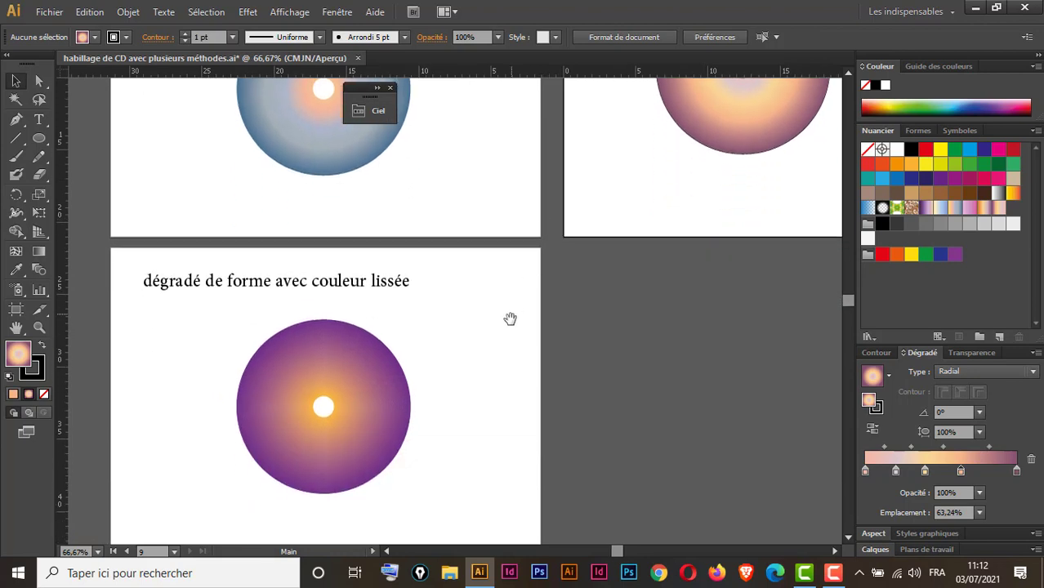
{"action": "mouse_move", "coordinate": [510, 319]}
{"action": "left_mouse_down"}
{"action": "mouse_move", "coordinate": [480, 222]}
{"action": "mouse_move", "coordinate": [467, 230]}
{"action": "left_mouse_up"}
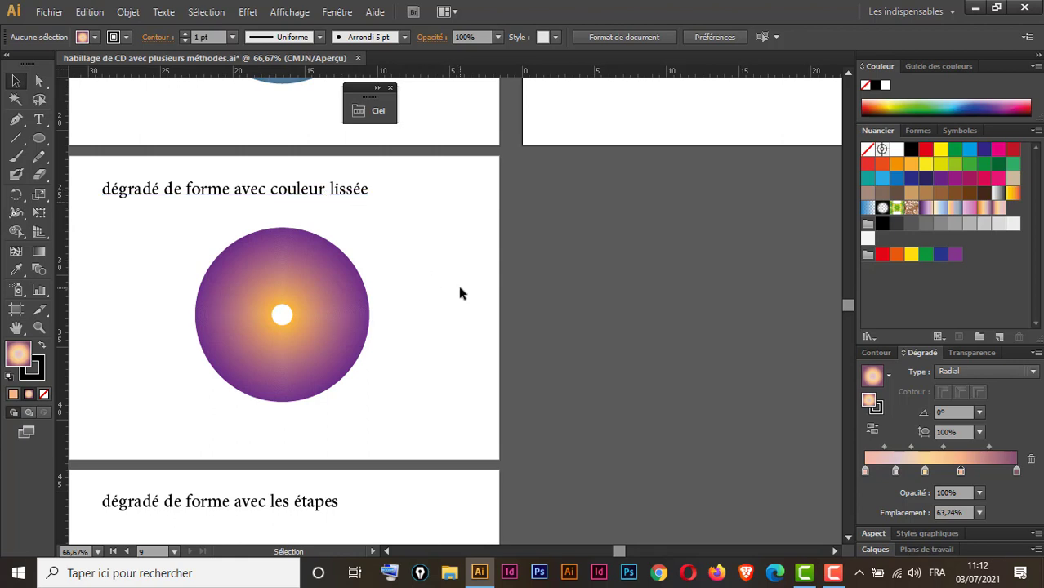
{"action": "left_click_drag", "start_coordinate": [470, 294], "coordinate": [301, 292]}
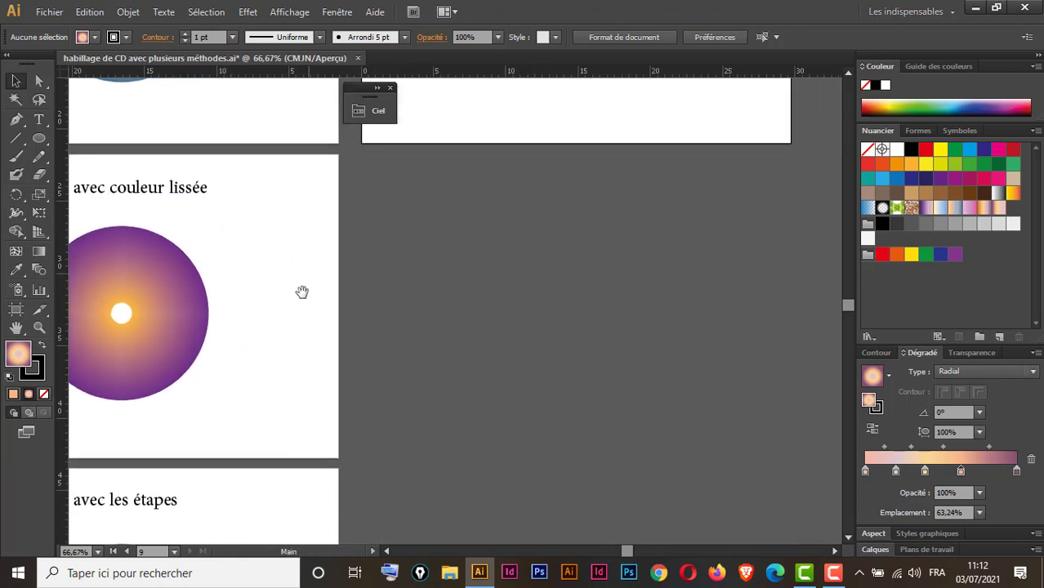
{"action": "left_click", "coordinate": [15, 309]}
{"action": "left_click", "coordinate": [313, 37]}
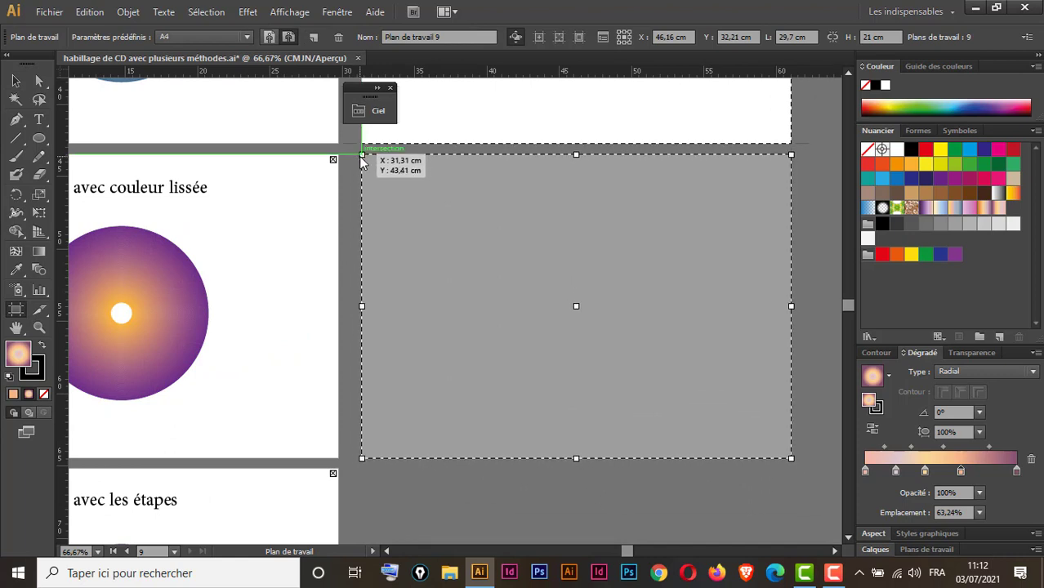
{"action": "left_click", "coordinate": [364, 159]}
Draw a 12 cm circle with a black outline and no fill, placed fully inside the new artboard
{"action": "left_click", "coordinate": [39, 141]}
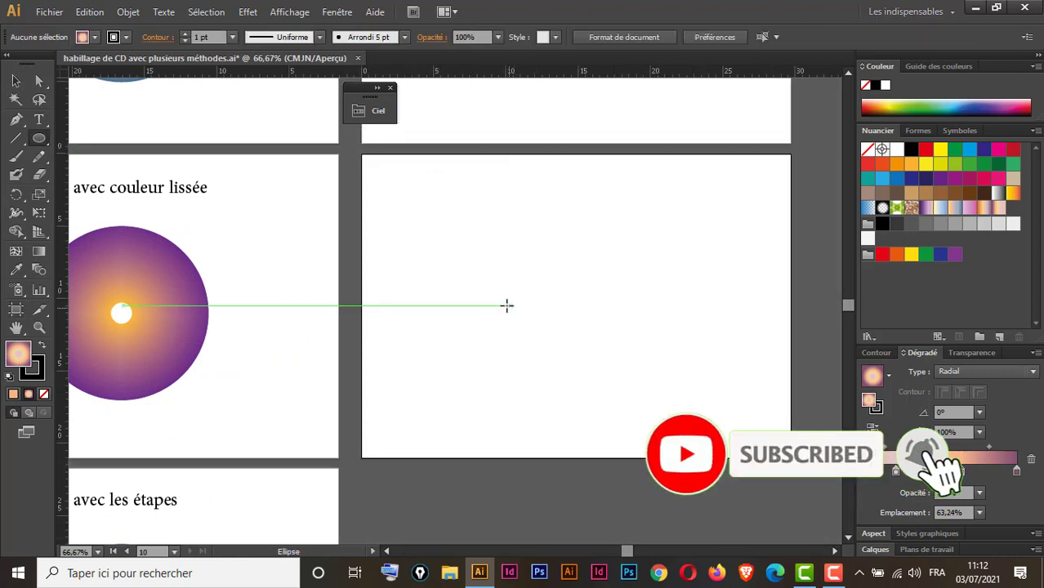
{"action": "left_click", "coordinate": [529, 352]}
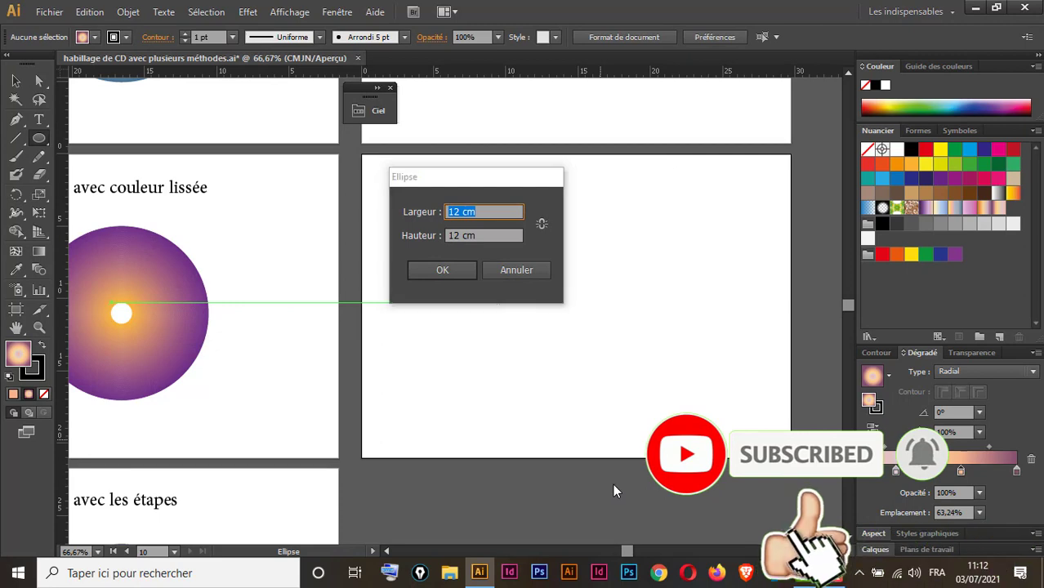
{"action": "key", "text": "Return"}
{"action": "left_click", "coordinate": [18, 83]}
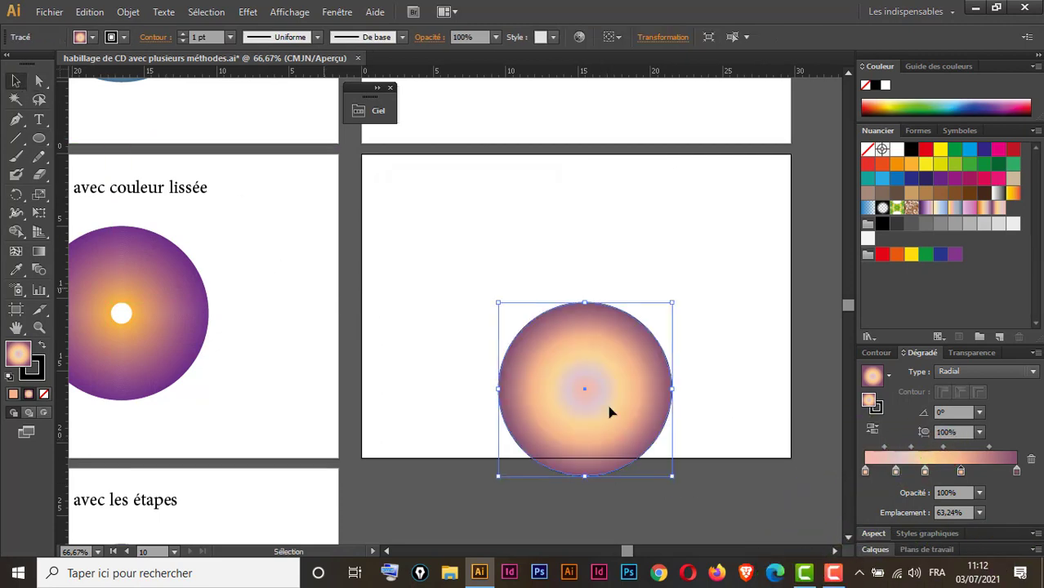
{"action": "left_click_drag", "start_coordinate": [634, 373], "coordinate": [592, 263]}
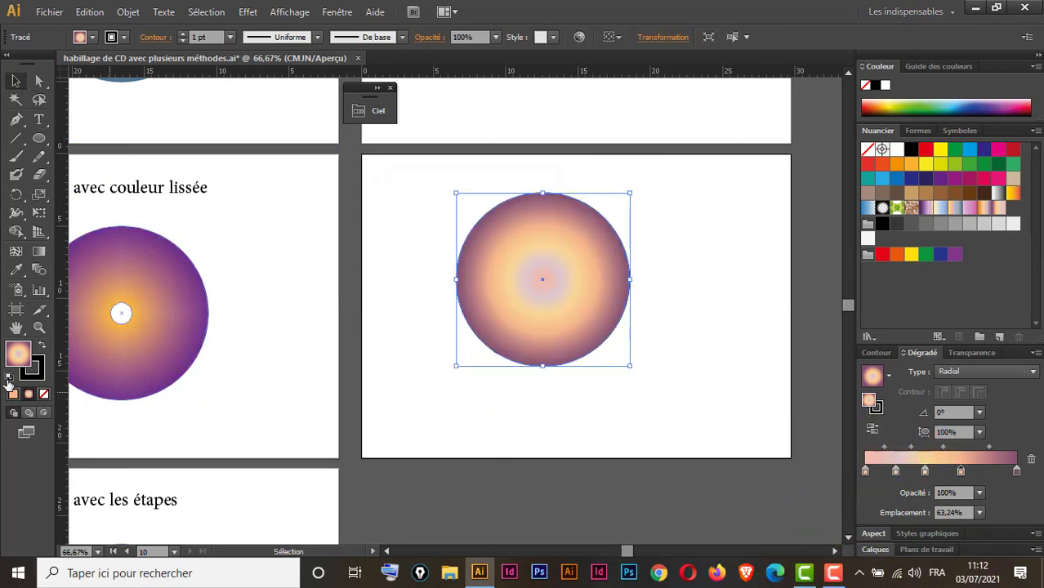
{"action": "left_click", "coordinate": [9, 378]}
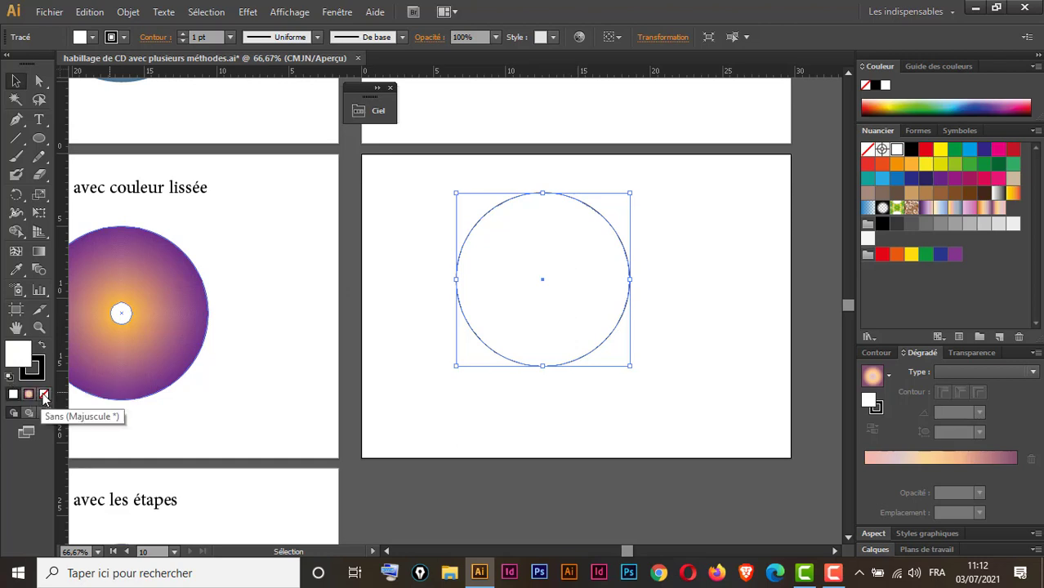
{"action": "left_click", "coordinate": [45, 394]}
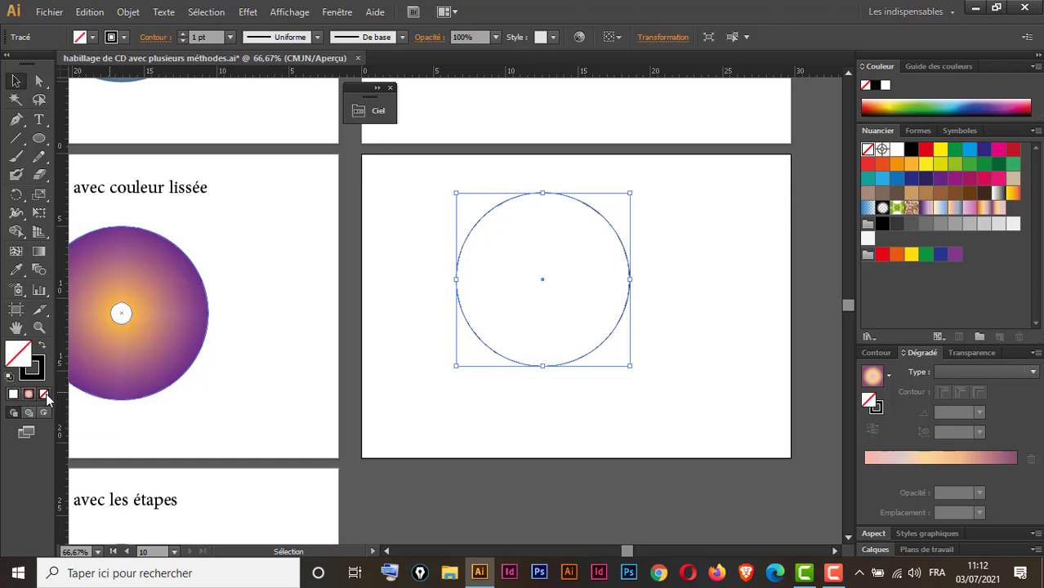
Draw a second unfilled circle, 1.5 cm wide and 1.5 cm high, beside the large circle
{"action": "left_click", "coordinate": [38, 138]}
{"action": "left_click", "coordinate": [406, 302]}
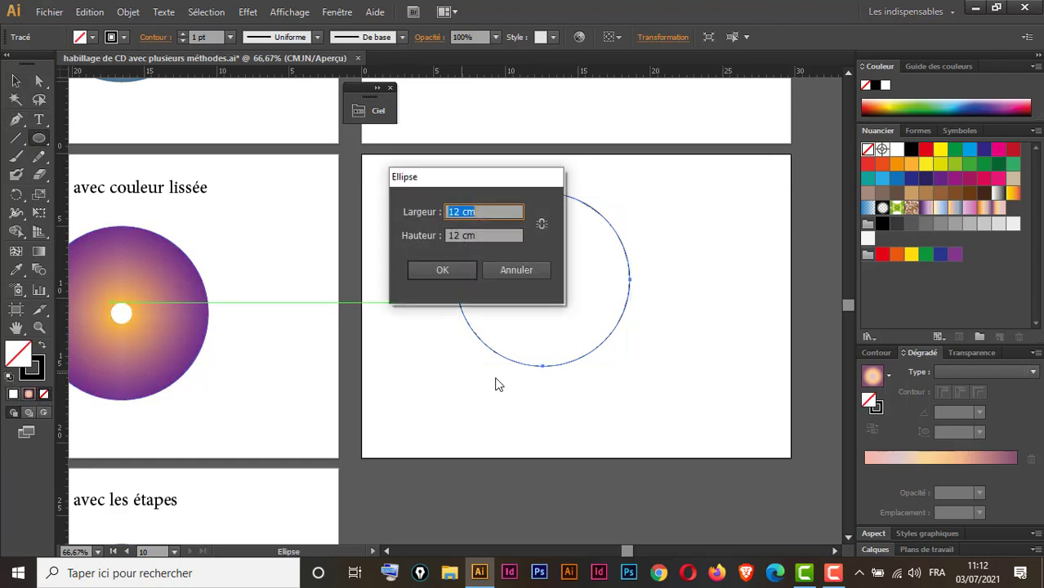
{"action": "type", "text": "1,5"}
{"action": "key", "text": "Tab"}
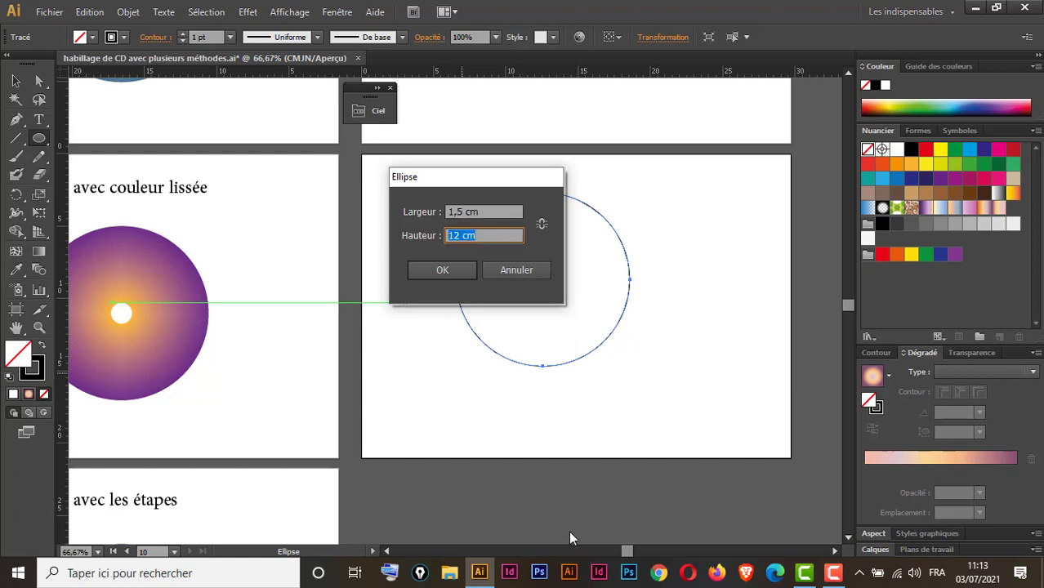
{"action": "type", "text": "1,5"}
{"action": "key", "text": "Return"}
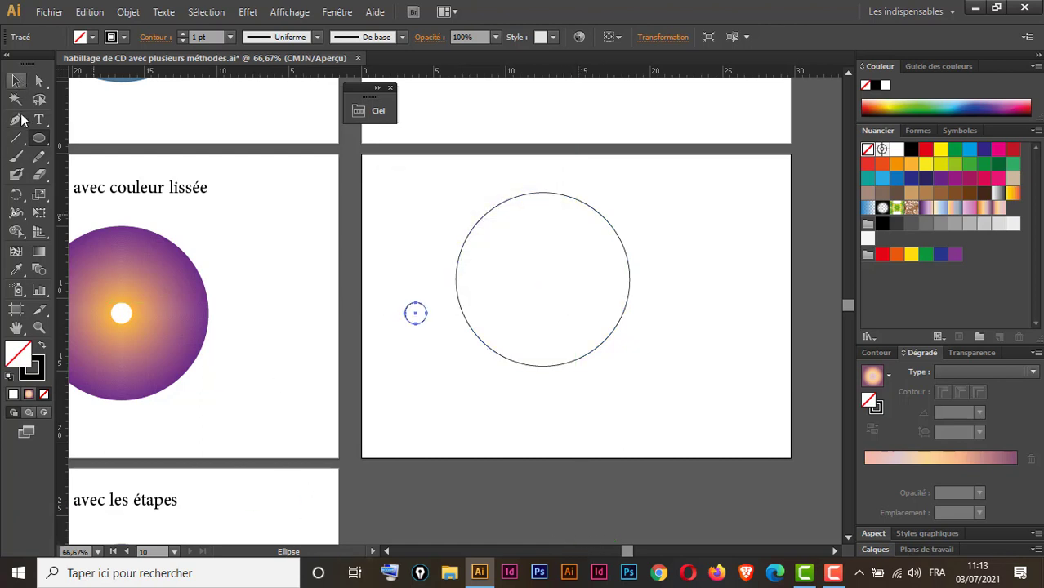
Move the small circle slightly up and to the right, keeping it outside the large circle
{"action": "left_click", "coordinate": [16, 80]}
{"action": "left_click", "coordinate": [419, 325]}
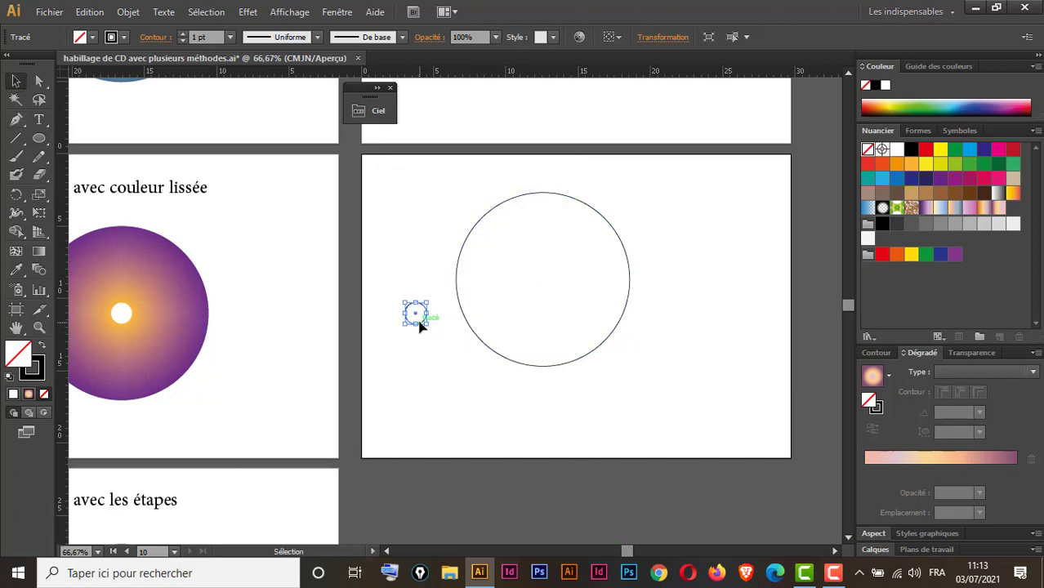
{"action": "right_click", "coordinate": [419, 325]}
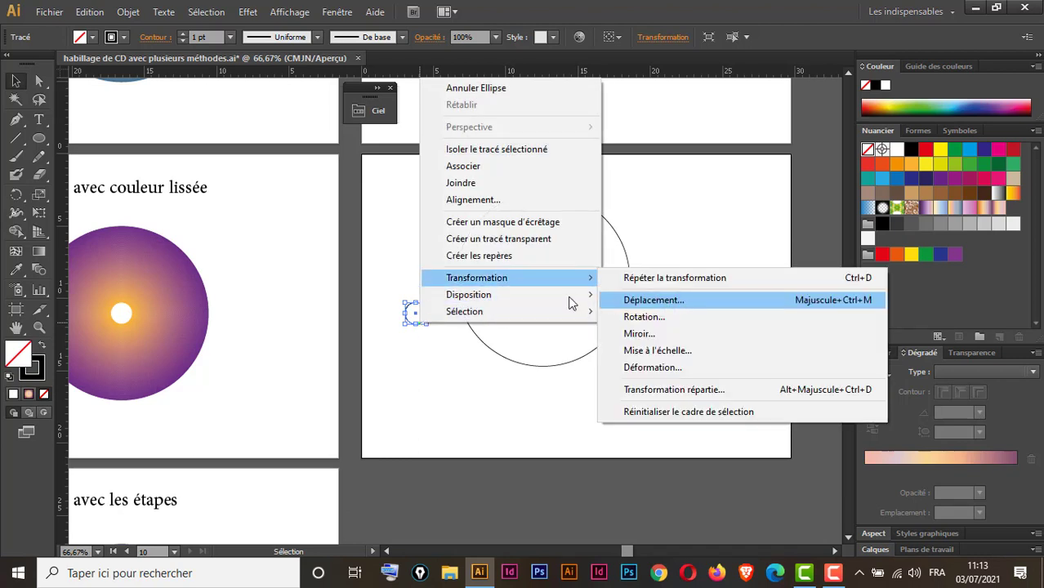
{"action": "mouse_move", "coordinate": [515, 294]}
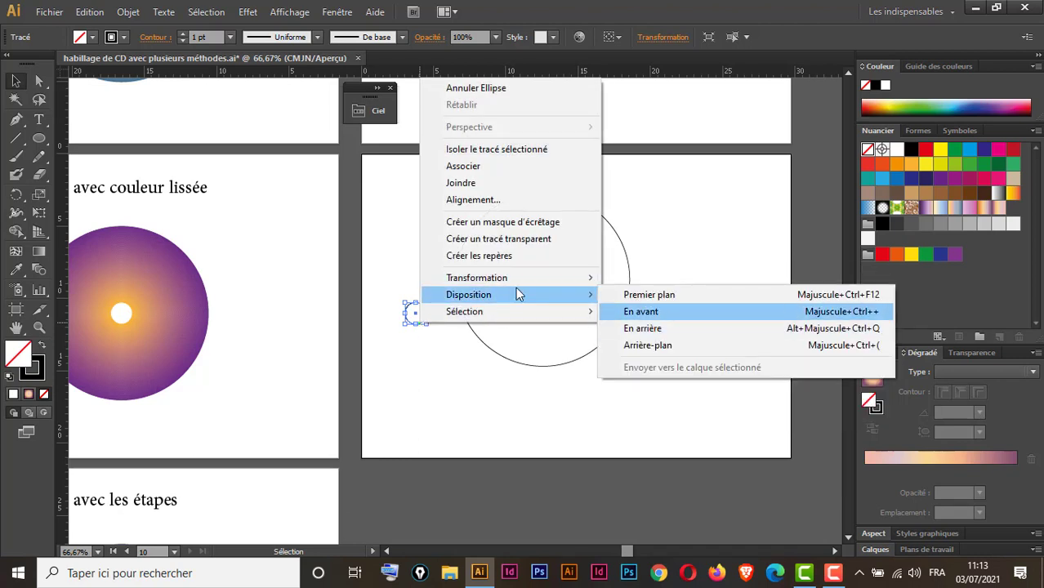
{"action": "left_click", "coordinate": [411, 337]}
{"action": "left_click", "coordinate": [421, 324]}
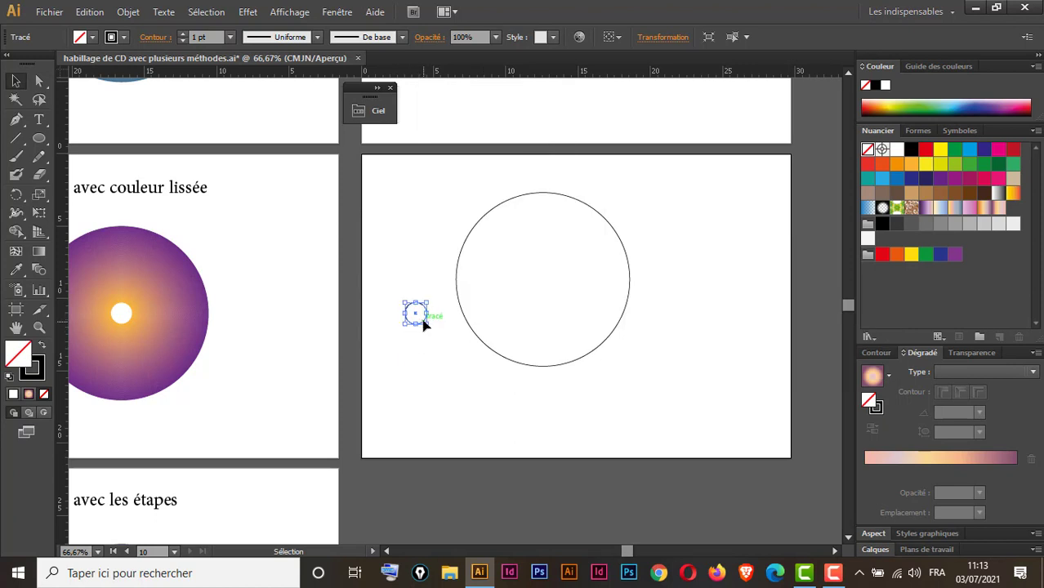
{"action": "left_click_drag", "start_coordinate": [423, 322], "coordinate": [435, 279]}
Centre both circles on each other horizontally and vertically, and move them together to the right and slightly down
{"action": "left_click_drag", "start_coordinate": [386, 191], "coordinate": [573, 368]}
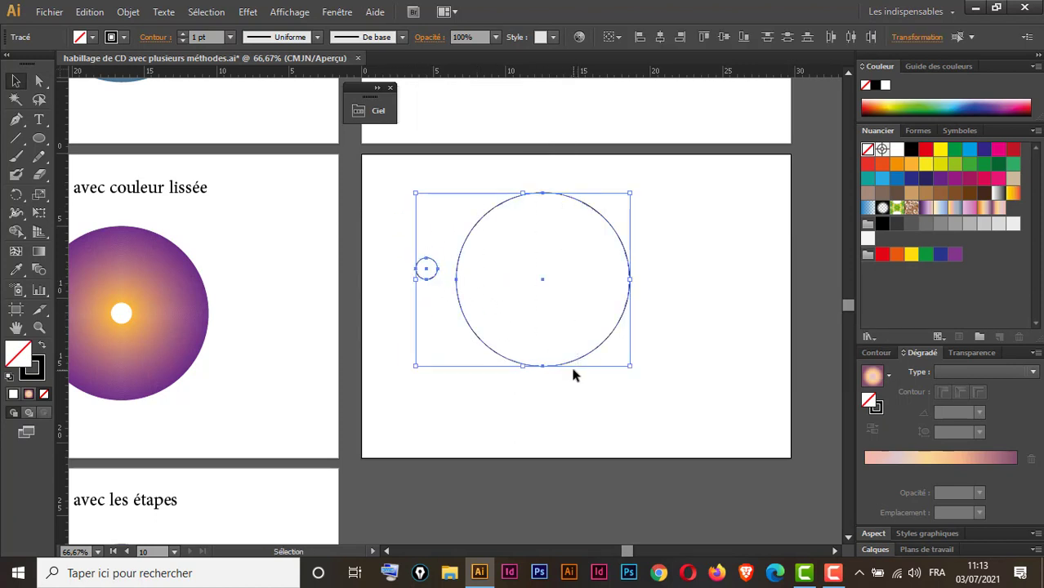
{"action": "left_click", "coordinate": [662, 36]}
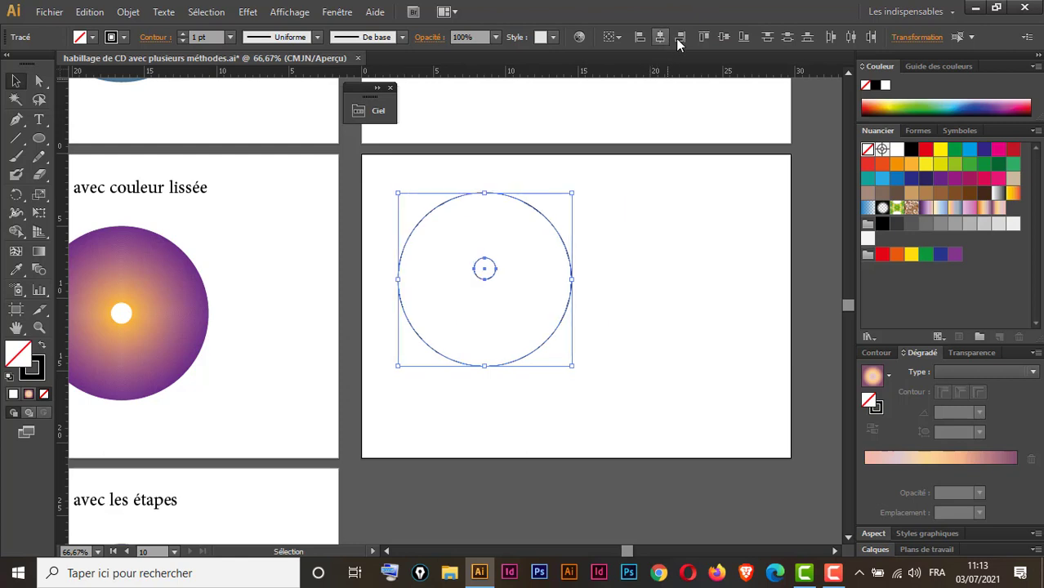
{"action": "left_click", "coordinate": [723, 37]}
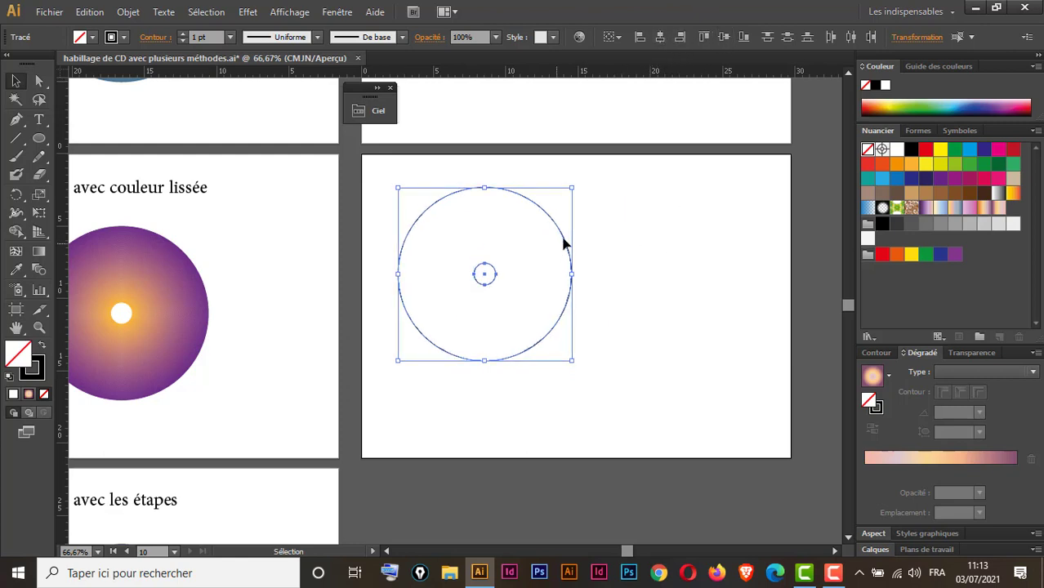
{"action": "mouse_move", "coordinate": [563, 243]}
{"action": "left_mouse_down"}
{"action": "mouse_move", "coordinate": [593, 260]}
{"action": "mouse_move", "coordinate": [622, 259]}
{"action": "mouse_move", "coordinate": [552, 312]}
{"action": "left_mouse_up"}
Colour the large circle's outline dark magenta and the small circle's outline bright magenta
{"action": "left_click", "coordinate": [969, 181]}
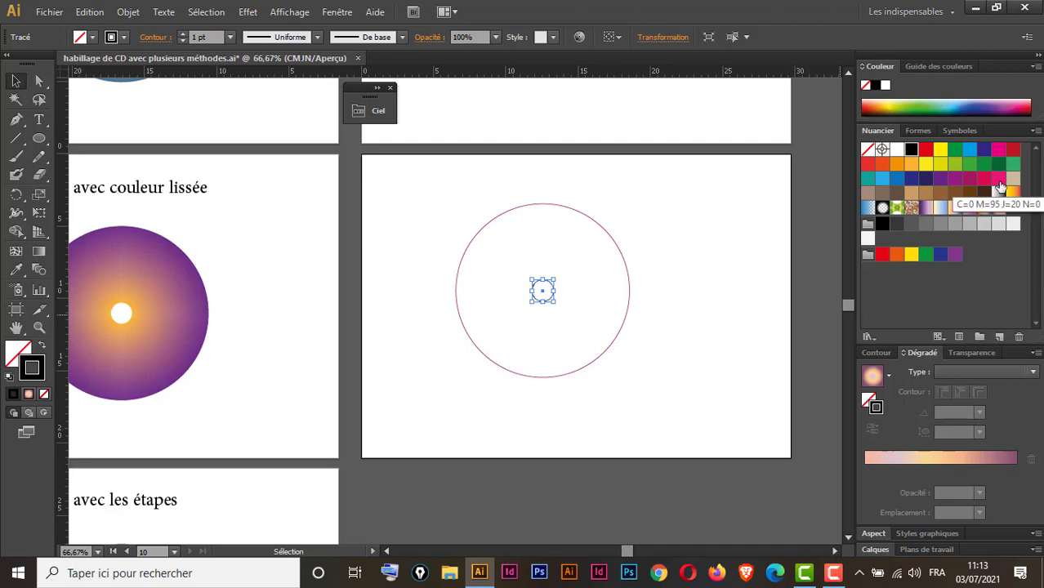
{"action": "left_click", "coordinate": [998, 150]}
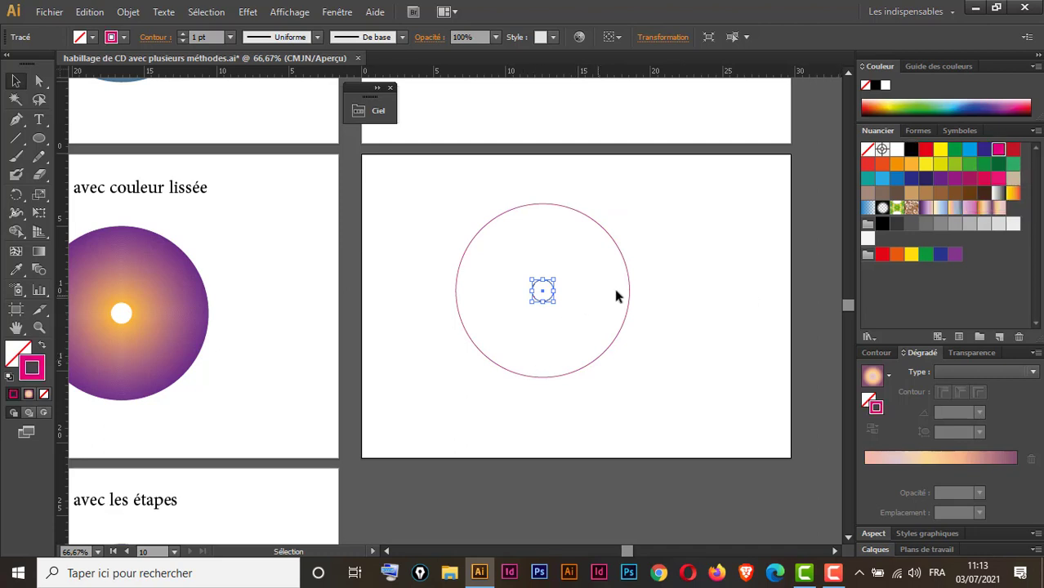
Blend the large circle's outline into the small centre circle's outline, using Couleur lissée spacing
{"action": "left_click_drag", "start_coordinate": [678, 231], "coordinate": [479, 365]}
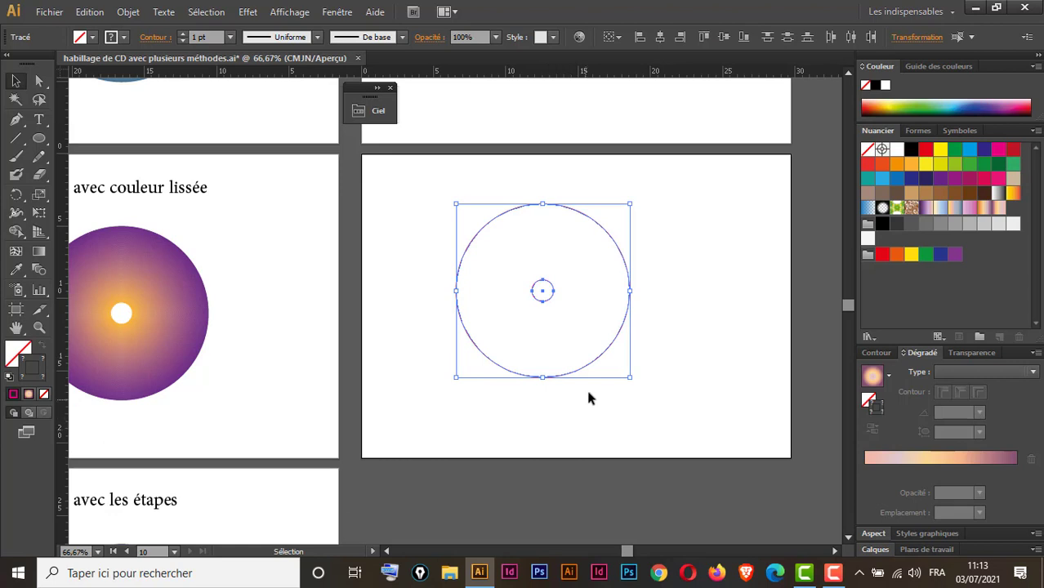
{"action": "left_click", "coordinate": [40, 273]}
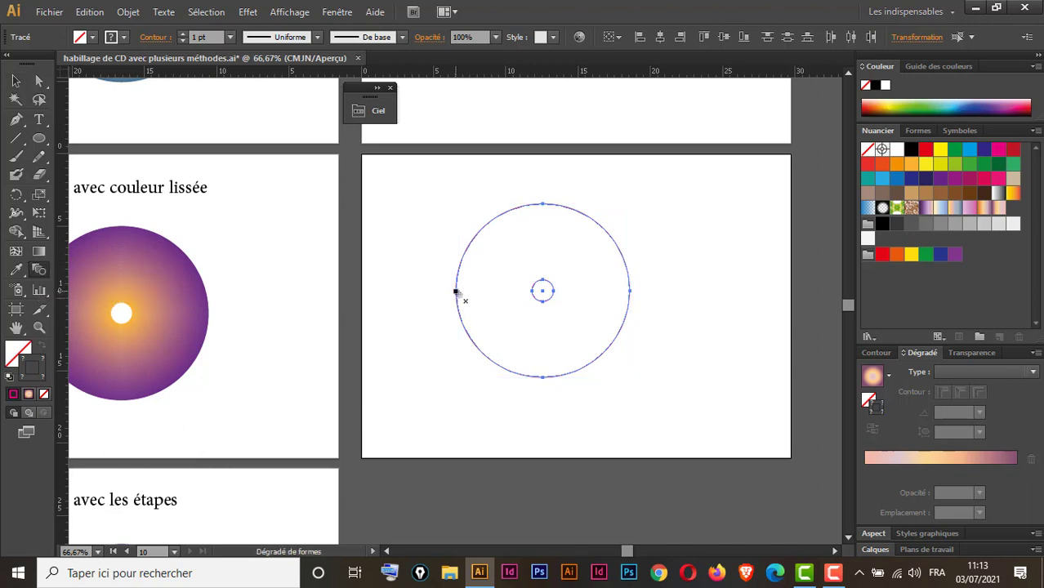
{"action": "left_click", "coordinate": [532, 291]}
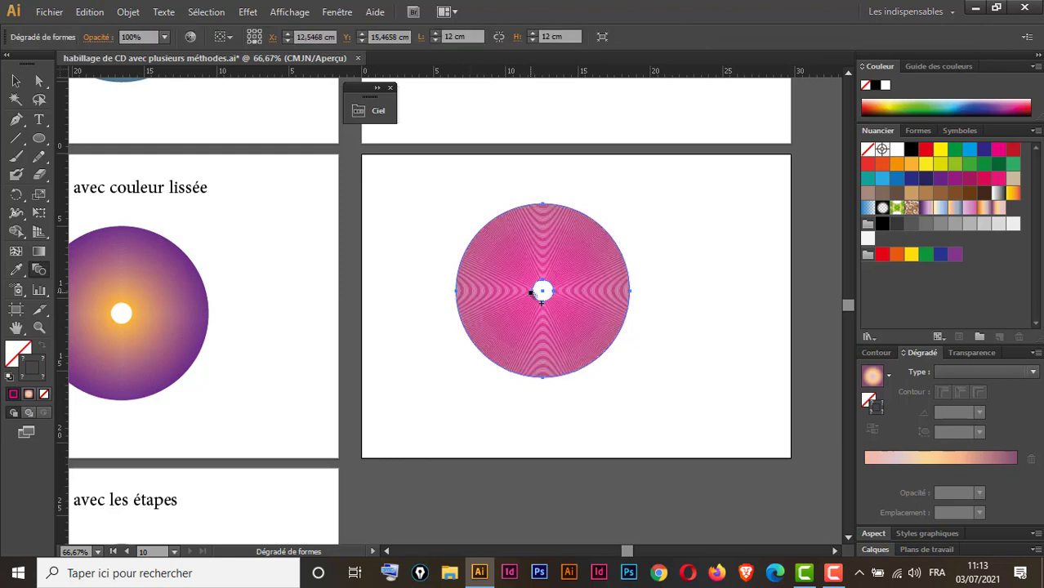
{"action": "double_click", "coordinate": [39, 270]}
{"action": "left_click_drag", "start_coordinate": [805, 123], "coordinate": [377, 194]}
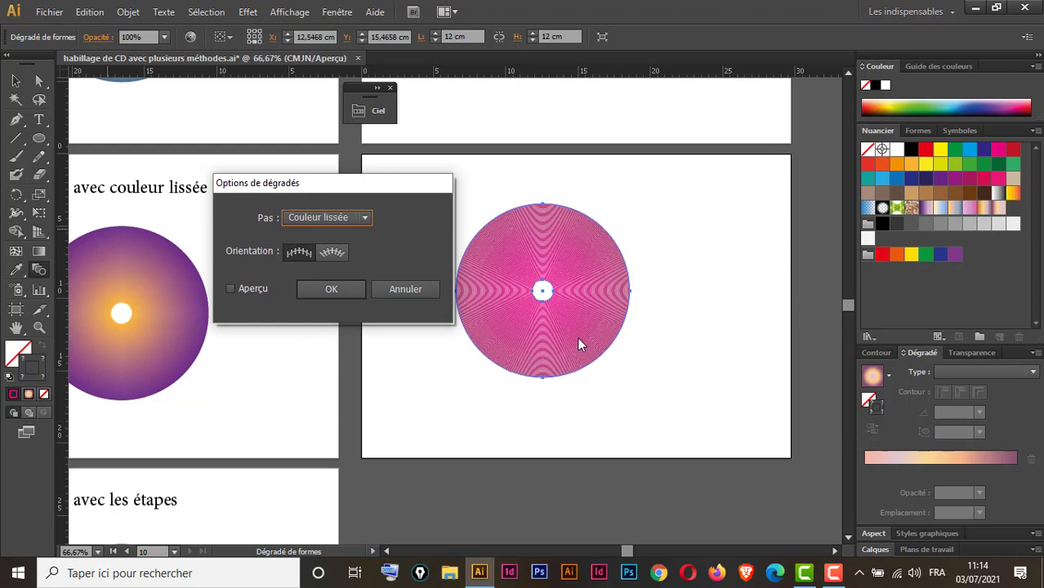
{"action": "left_click", "coordinate": [229, 290]}
{"action": "left_click", "coordinate": [330, 289]}
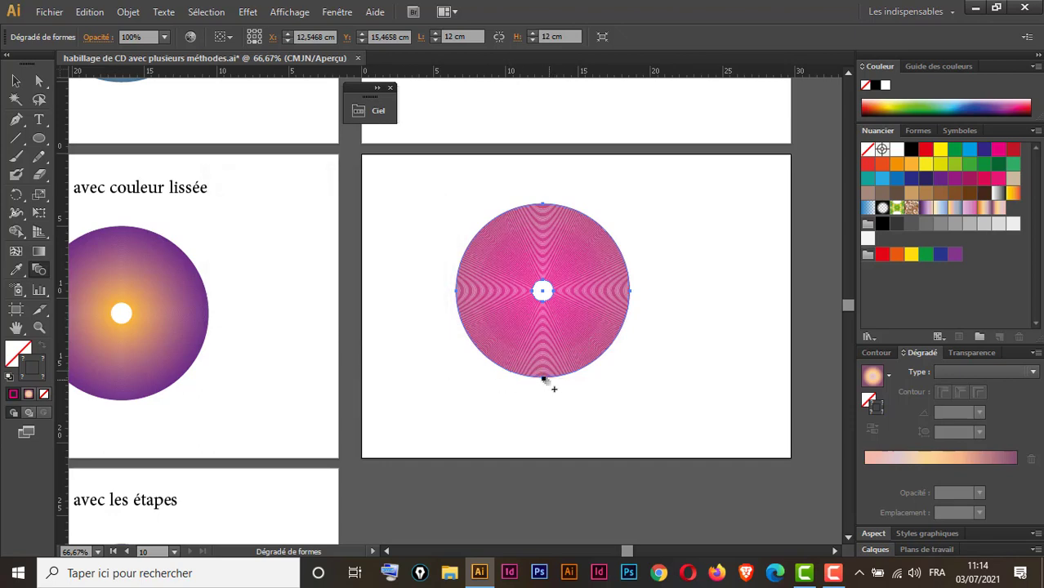
Select only the blend's outer circle and change its outline colour to violet
{"action": "left_click", "coordinate": [39, 80]}
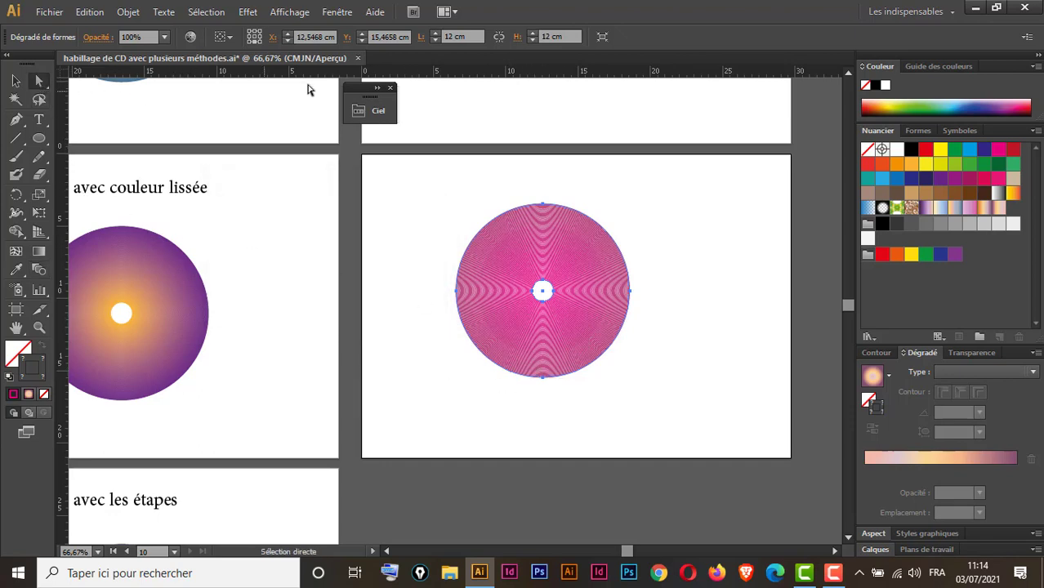
{"action": "left_click", "coordinate": [663, 244]}
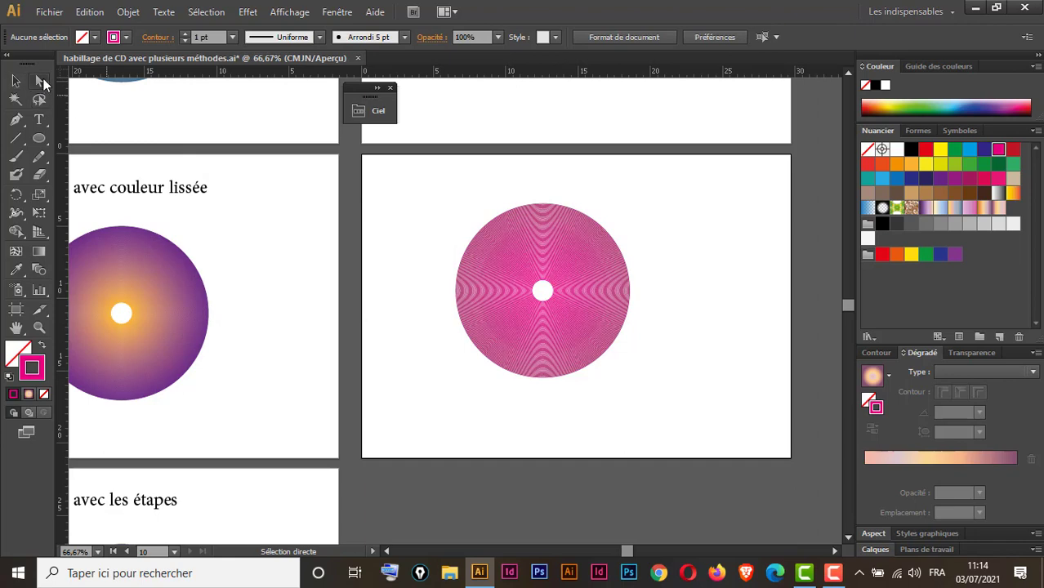
{"action": "left_click_drag", "start_coordinate": [646, 221], "coordinate": [608, 284]}
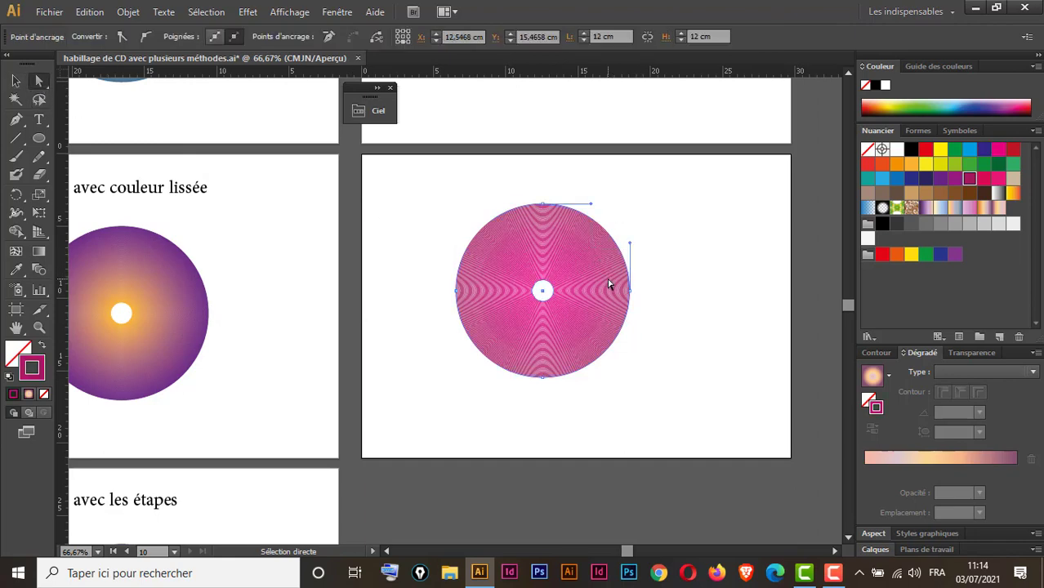
{"action": "left_click", "coordinate": [939, 180]}
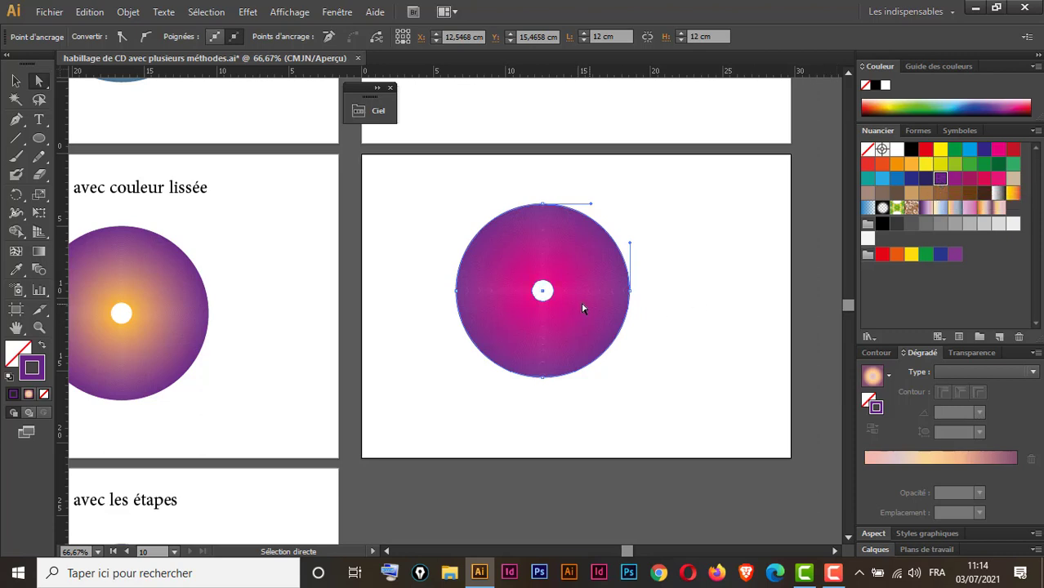
Select only the blend's inner circle and change its outline colour to light orange
{"action": "left_click", "coordinate": [550, 297]}
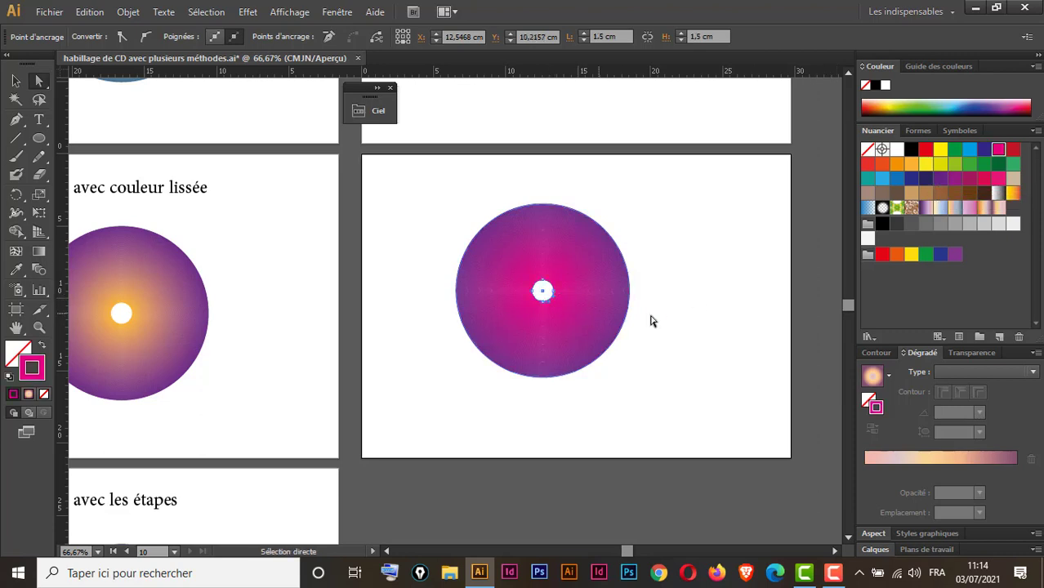
{"action": "left_click", "coordinate": [910, 165]}
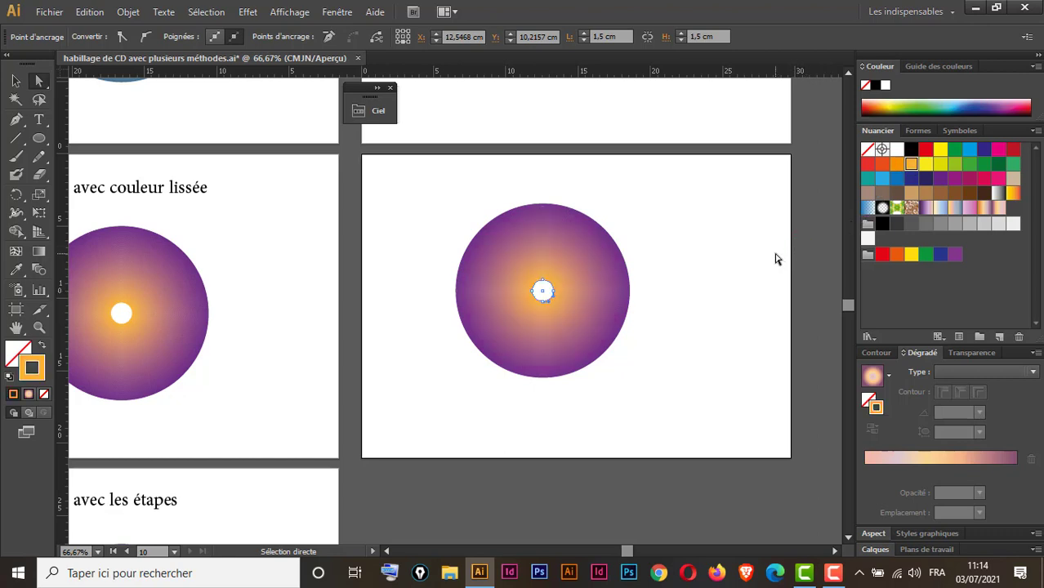
{"action": "left_click", "coordinate": [15, 80]}
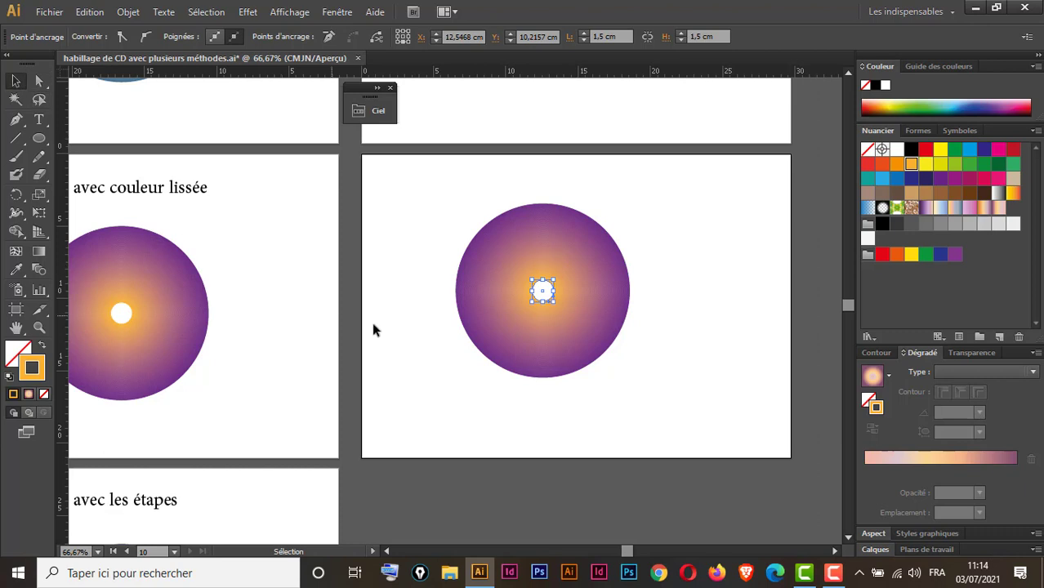
Add a new A4 artboard directly below artboard 10, beside the "dégradé de forme avec les étapes" artboard
{"action": "key", "text": "space"}
{"action": "left_click_drag", "start_coordinate": [329, 395], "coordinate": [396, 180]}
{"action": "left_click_drag", "start_coordinate": [356, 311], "coordinate": [396, 249]}
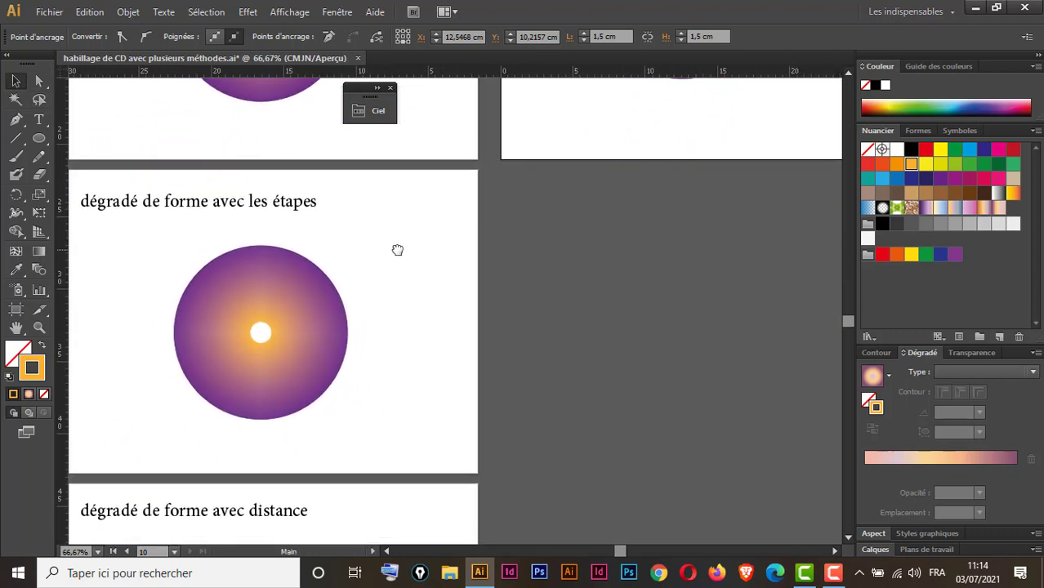
{"action": "left_click", "coordinate": [126, 225]}
{"action": "left_click", "coordinate": [17, 310]}
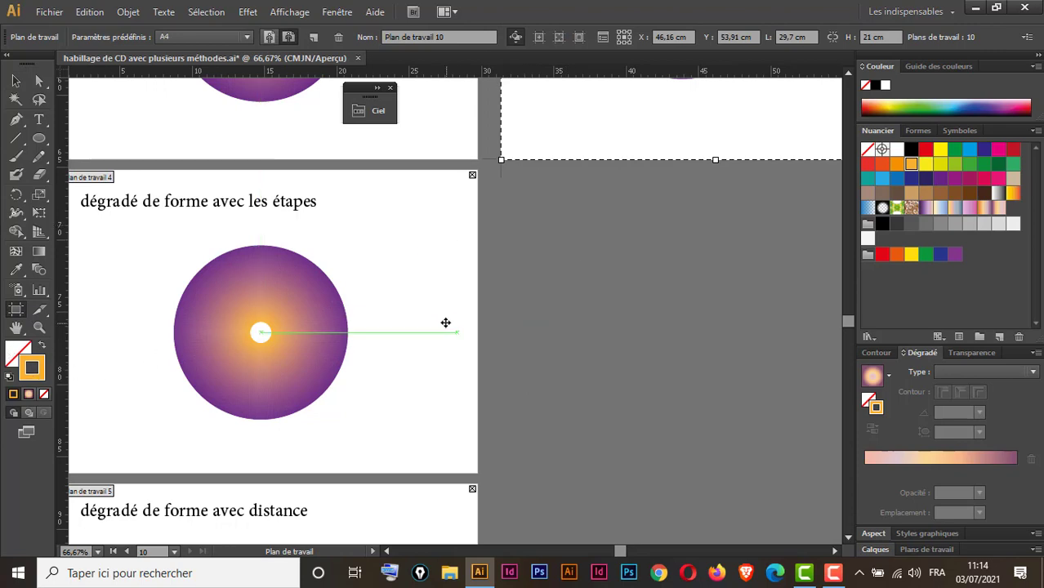
{"action": "left_click_drag", "start_coordinate": [561, 307], "coordinate": [439, 551]}
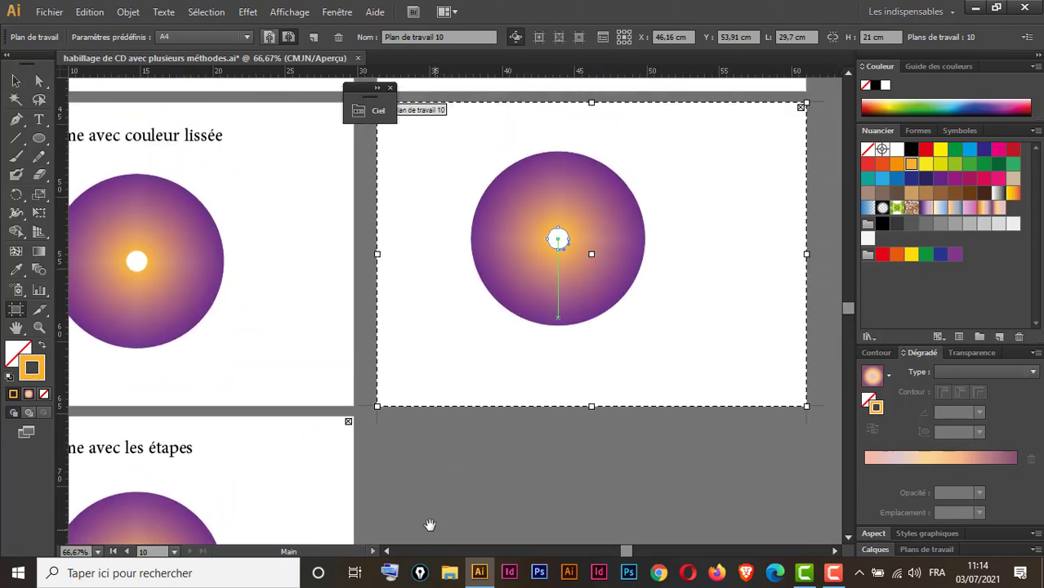
{"action": "left_click_drag", "start_coordinate": [413, 476], "coordinate": [432, 368]}
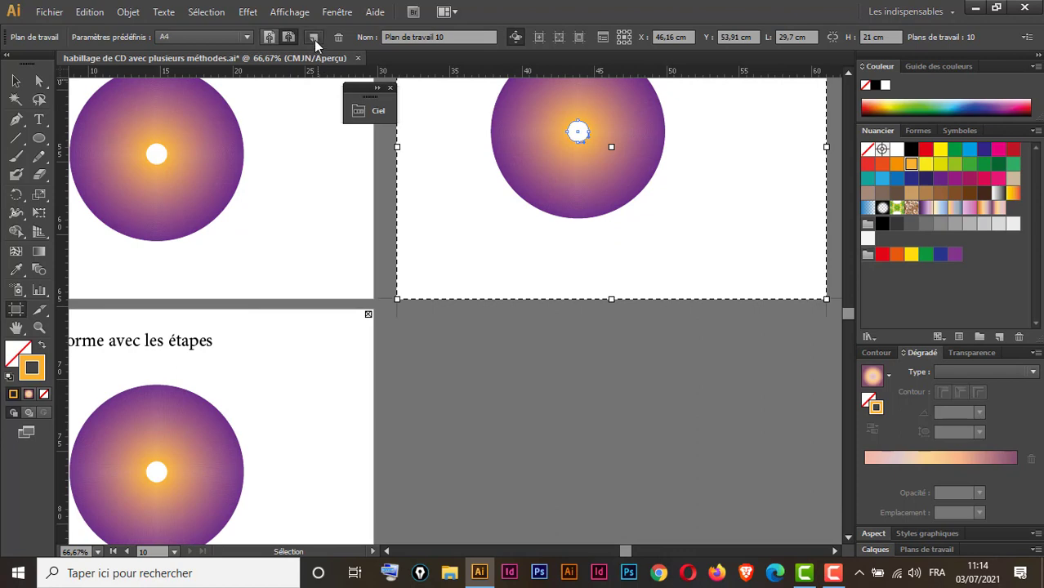
{"action": "left_click", "coordinate": [313, 38]}
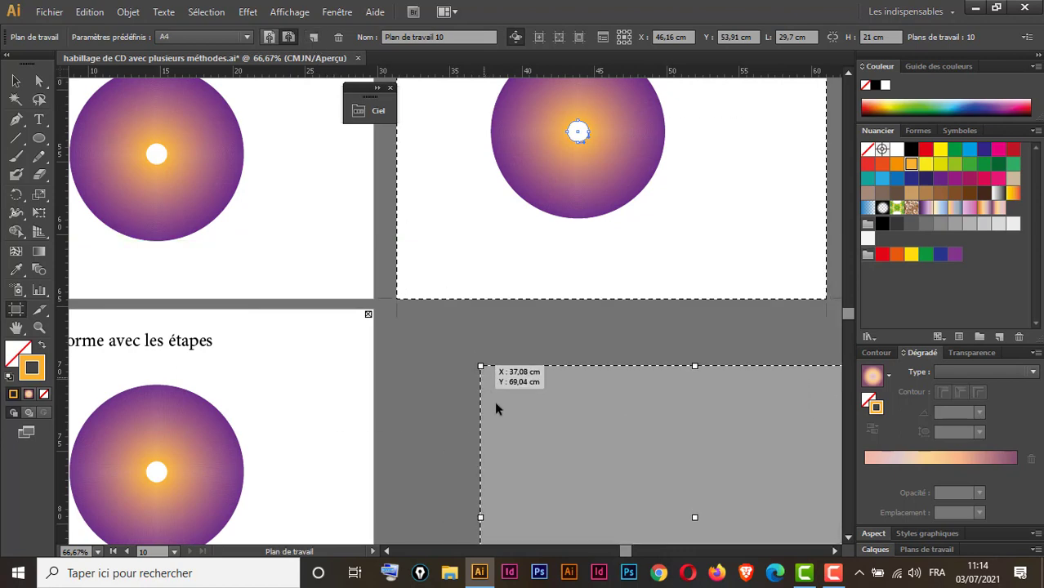
{"action": "left_click", "coordinate": [397, 314]}
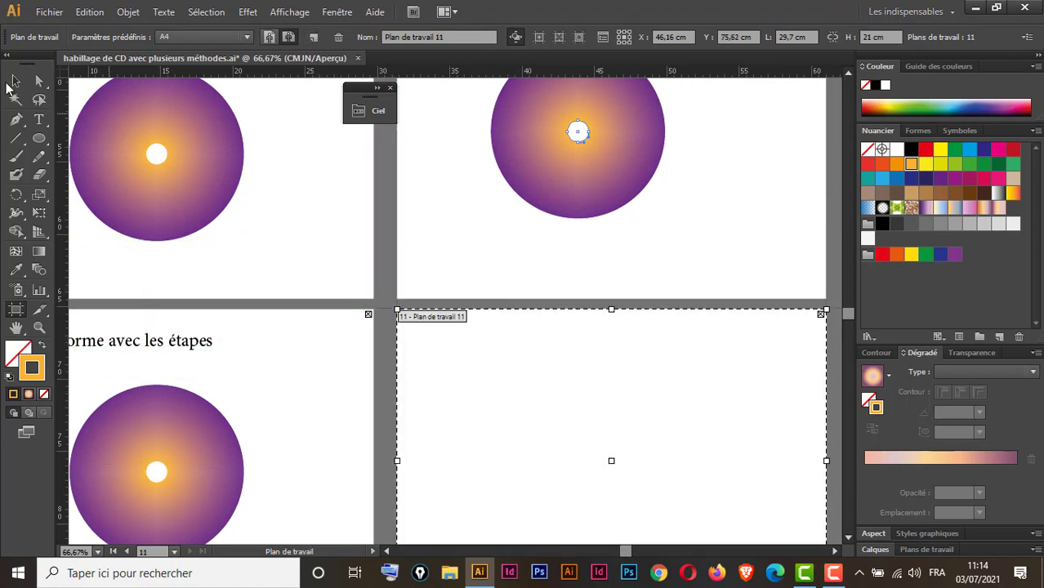
{"action": "left_click", "coordinate": [15, 81]}
Draw a 1.5 cm circle on the new artboard and give it the default white fill and black outline
{"action": "left_click_drag", "start_coordinate": [353, 373], "coordinate": [322, 216]}
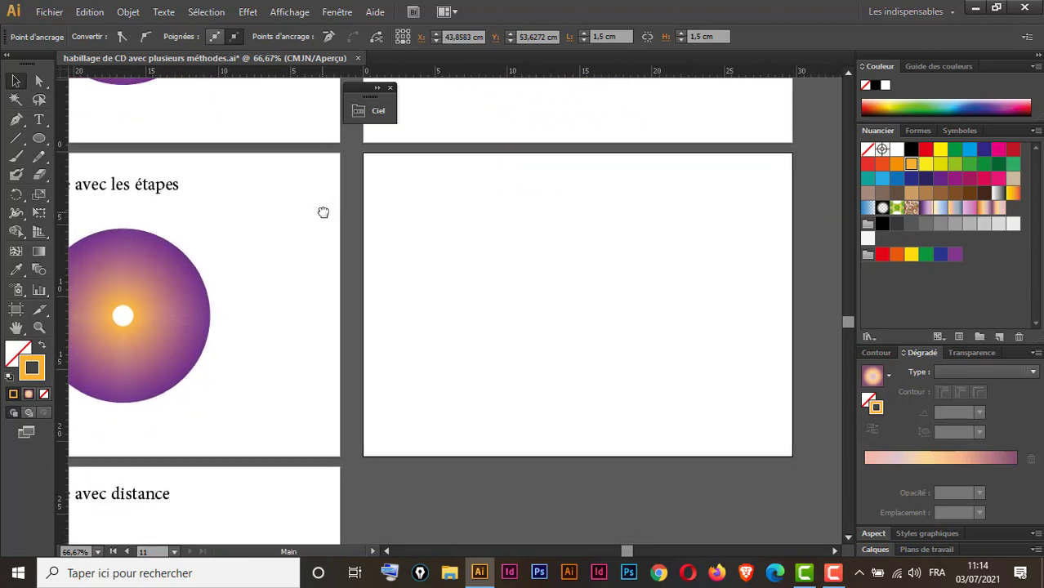
{"action": "left_click", "coordinate": [41, 137]}
{"action": "left_click", "coordinate": [487, 314]}
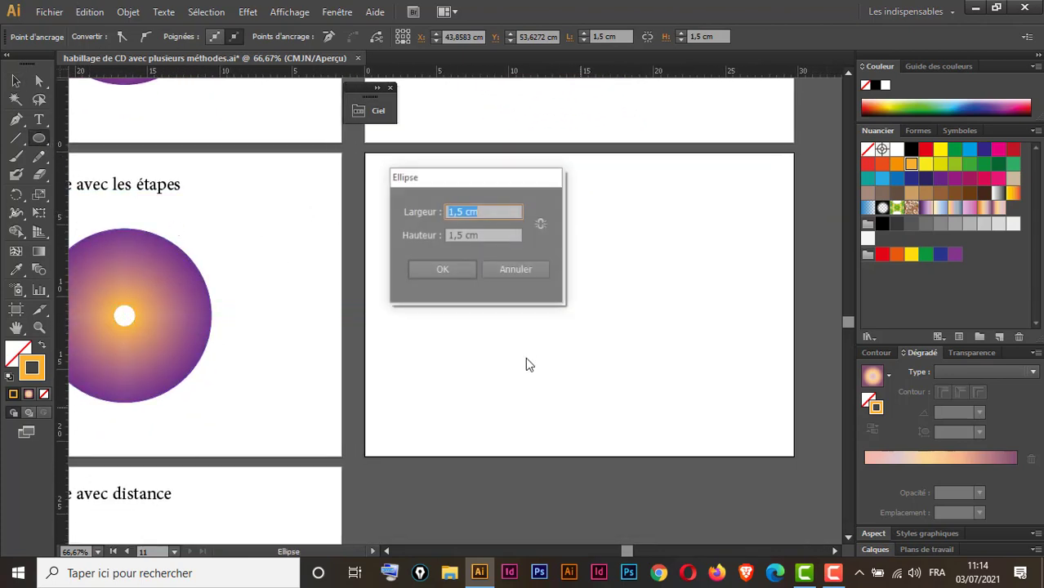
{"action": "key", "text": "Return"}
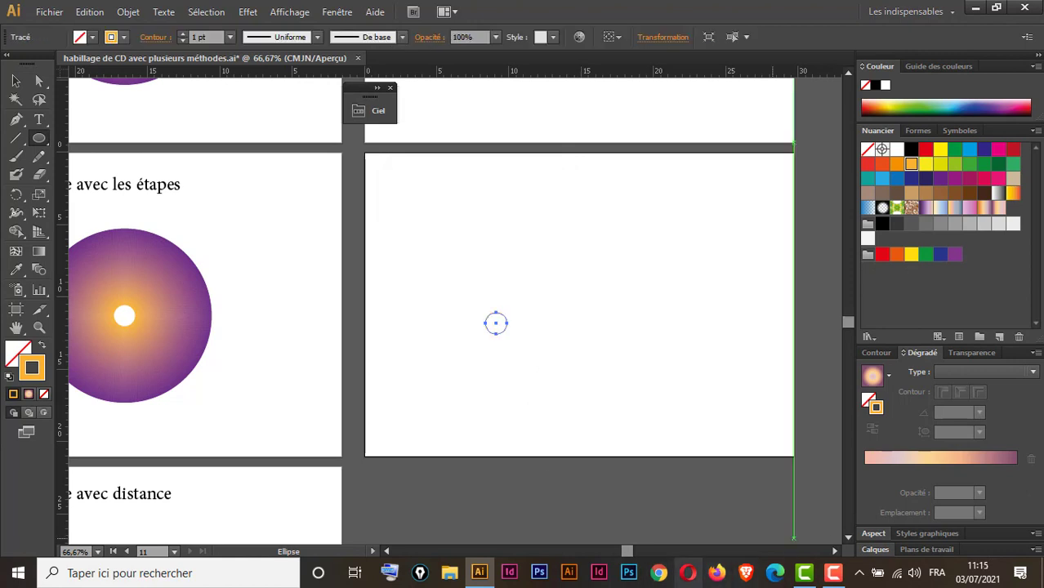
{"action": "left_click", "coordinate": [8, 378]}
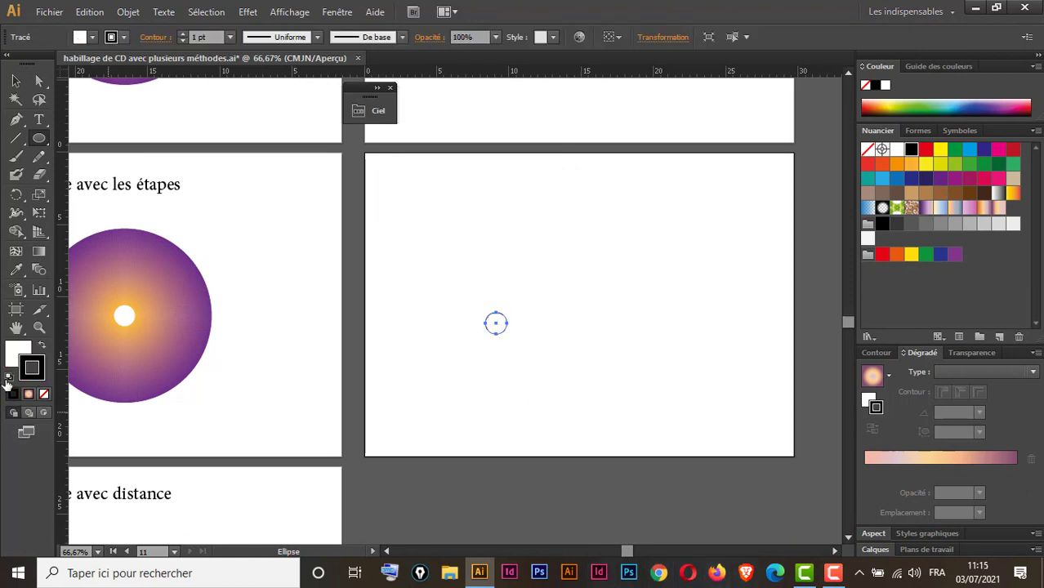
{"action": "left_click", "coordinate": [15, 81]}
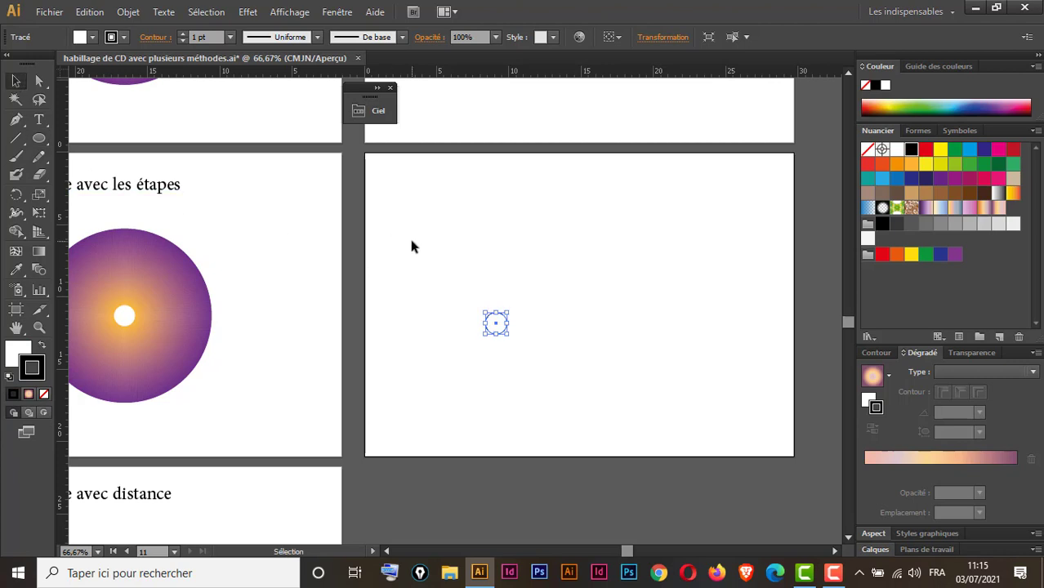
Draw a 12 cm circle beside the small circle on artboard 11
{"action": "left_click", "coordinate": [39, 138]}
{"action": "left_click", "coordinate": [579, 262]}
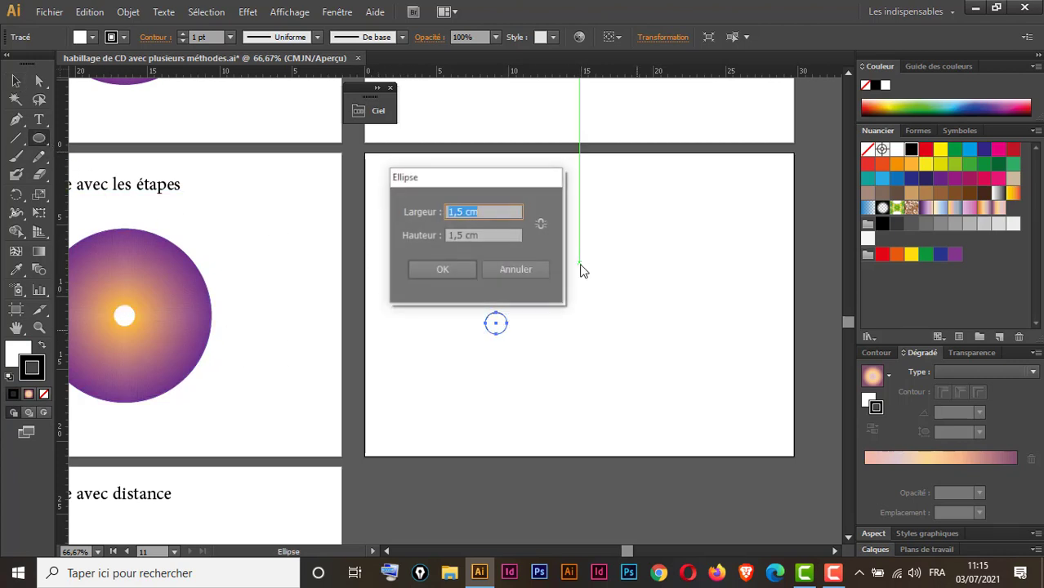
{"action": "type", "text": "12"}
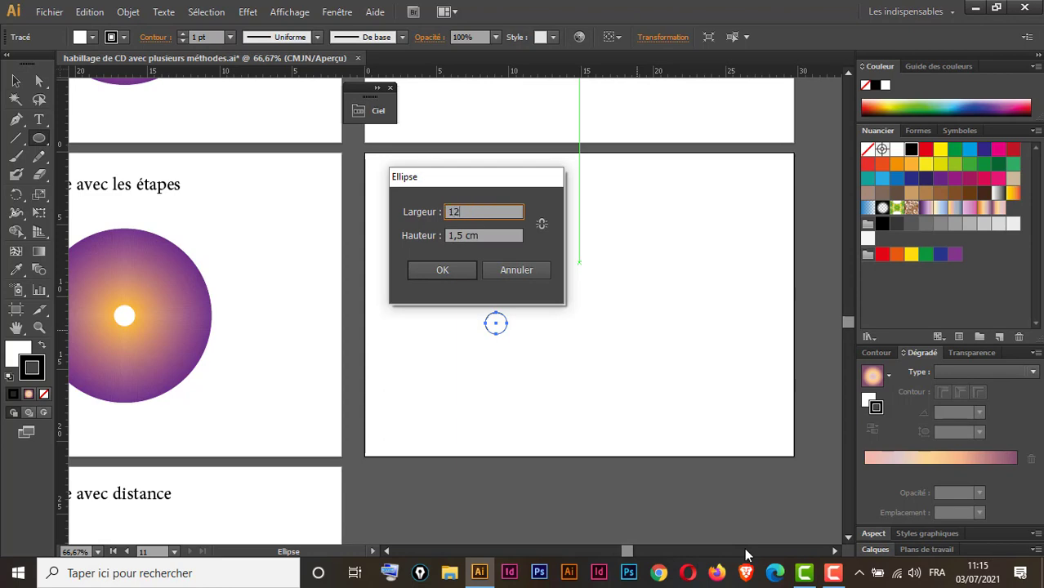
{"action": "key", "text": "Tab"}
{"action": "type", "text": "12"}
{"action": "key", "text": "Return"}
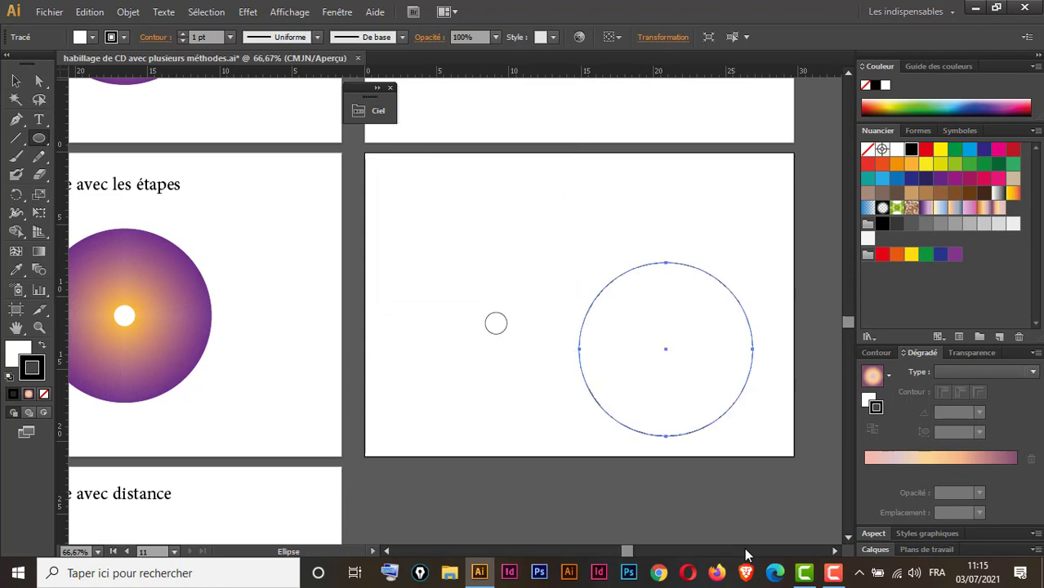
Centre both circles on each other horizontally and vertically, and move them together up and to the left
{"action": "left_click", "coordinate": [15, 80]}
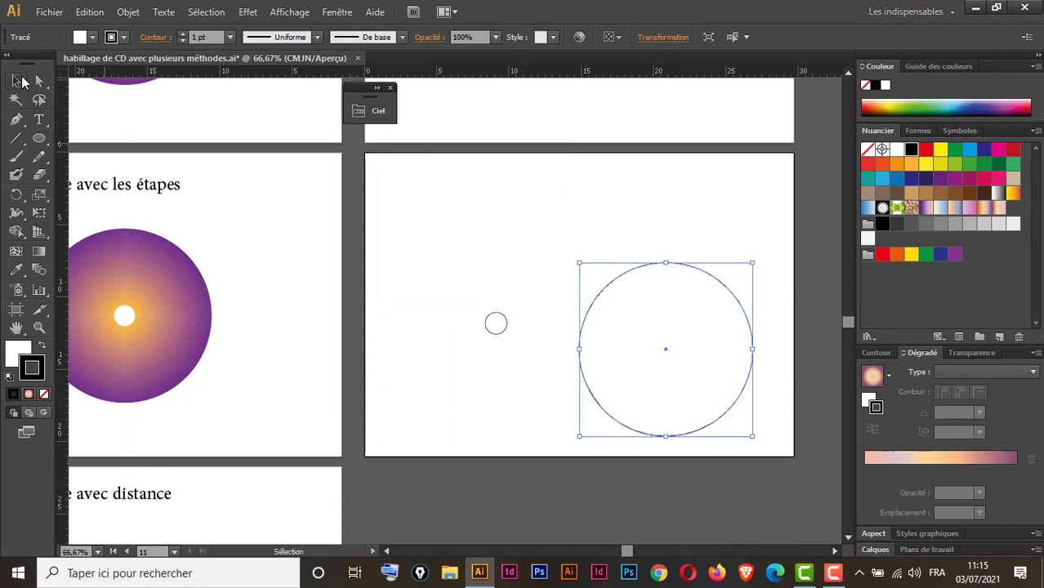
{"action": "left_click_drag", "start_coordinate": [448, 273], "coordinate": [629, 385]}
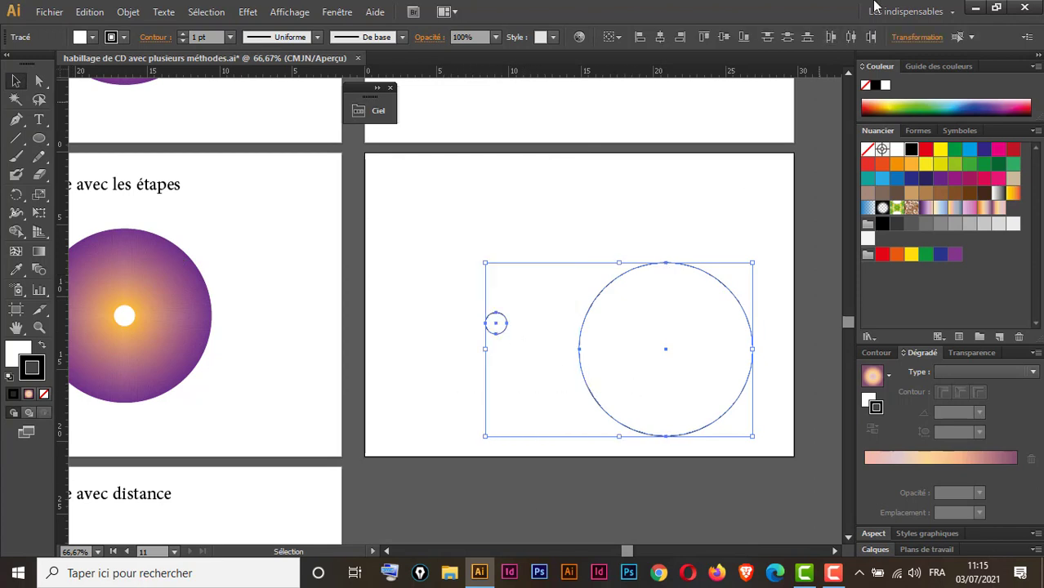
{"action": "left_click", "coordinate": [659, 37]}
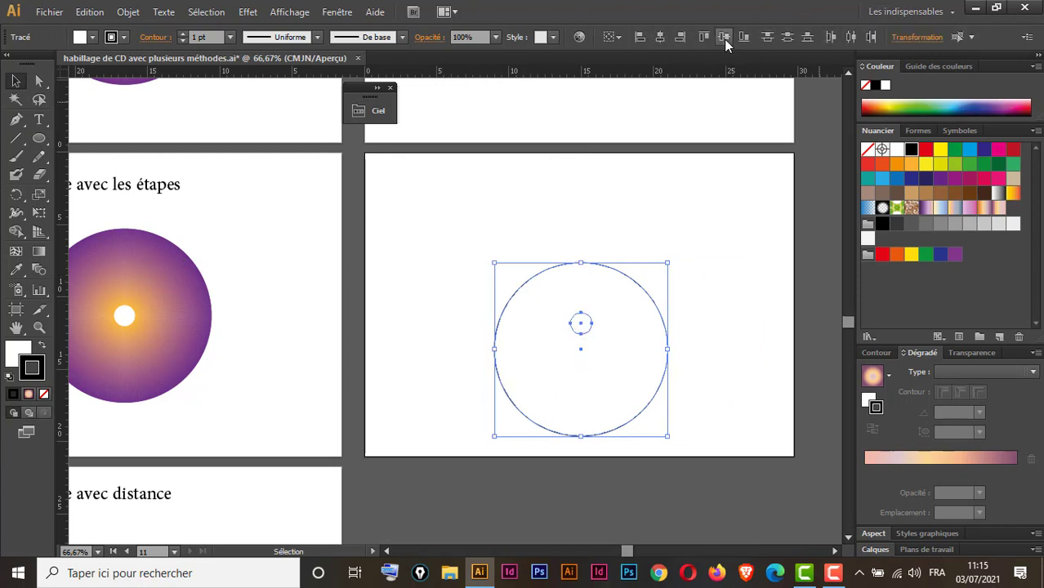
{"action": "left_click", "coordinate": [724, 37]}
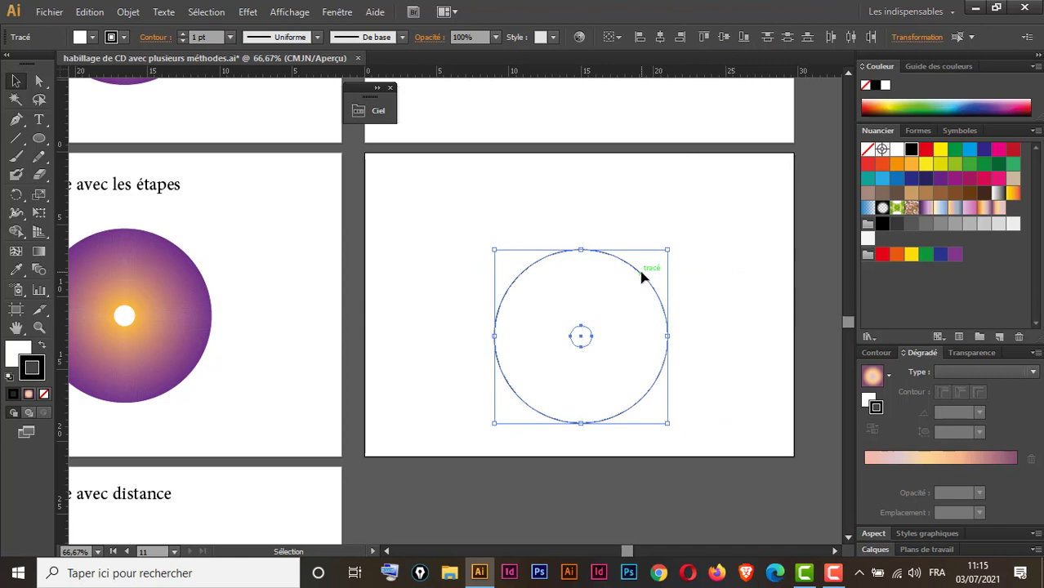
{"action": "left_click_drag", "start_coordinate": [639, 274], "coordinate": [604, 242]}
{"action": "left_click", "coordinate": [721, 129]}
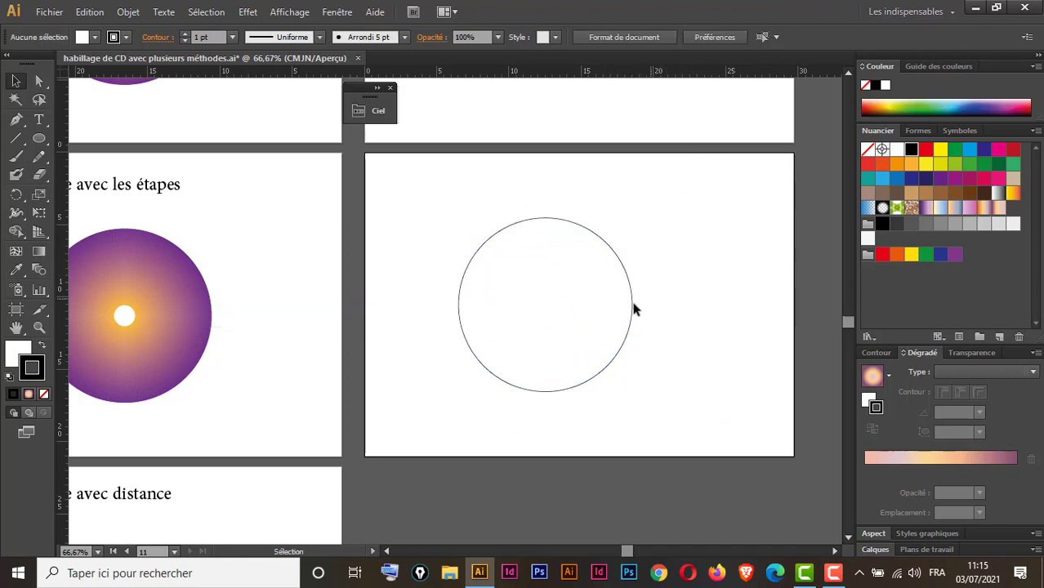
Remove the fill from the large circle and from the small circle
{"action": "left_click_drag", "start_coordinate": [653, 262], "coordinate": [605, 288]}
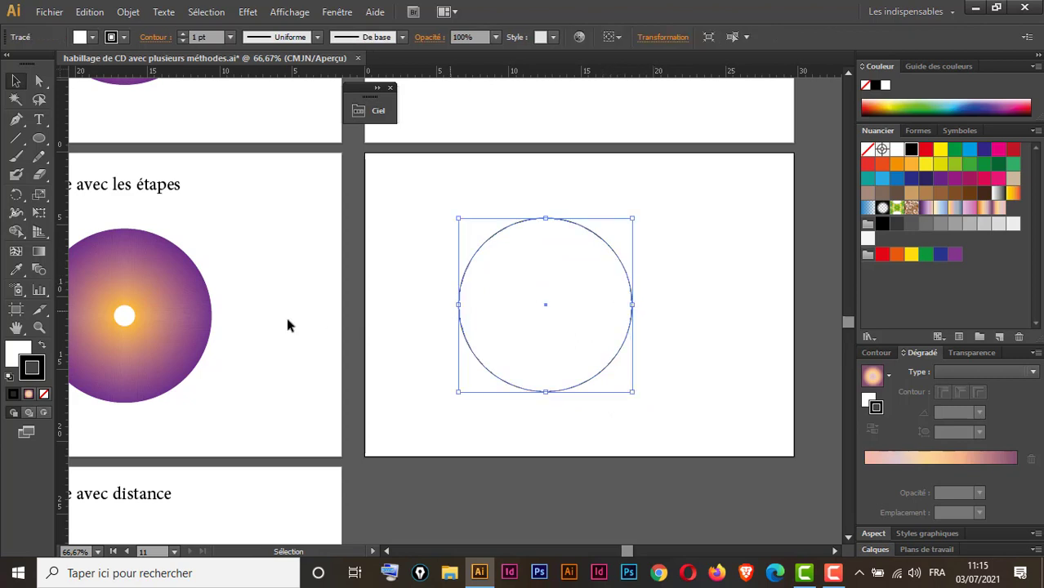
{"action": "left_click", "coordinate": [15, 358]}
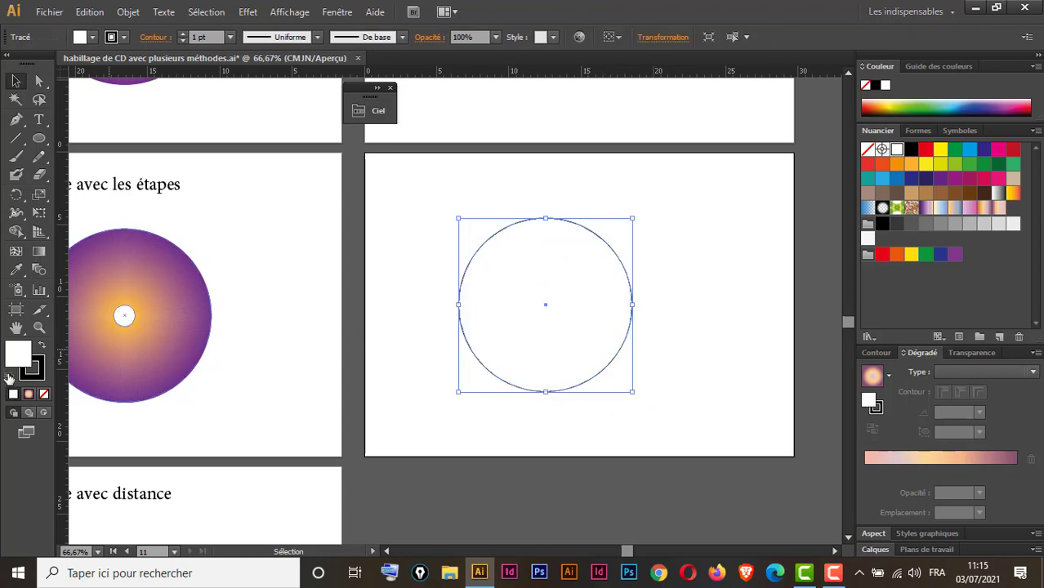
{"action": "left_click", "coordinate": [44, 395]}
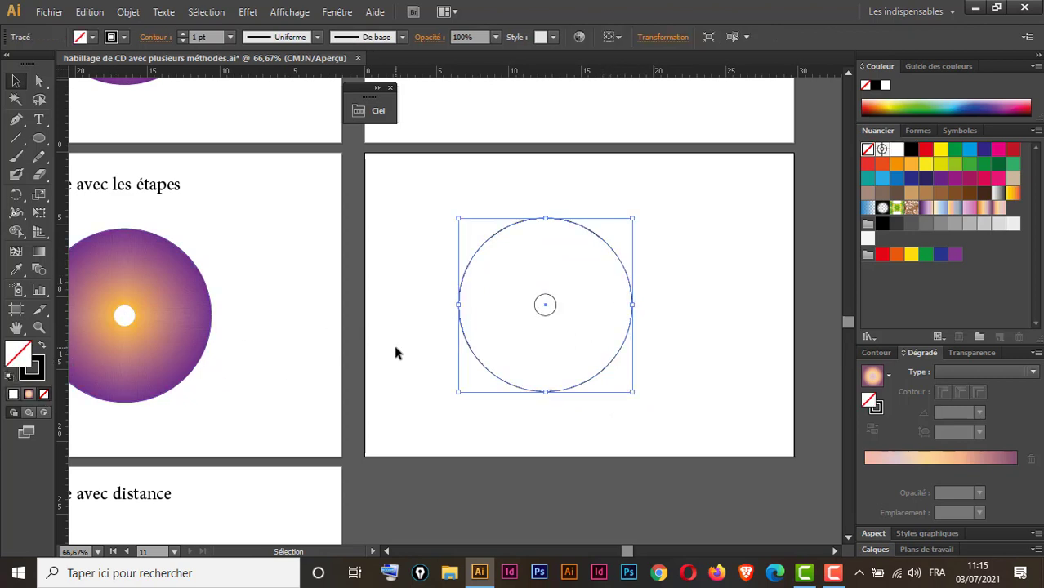
{"action": "left_click", "coordinate": [699, 311]}
{"action": "left_click", "coordinate": [554, 311]}
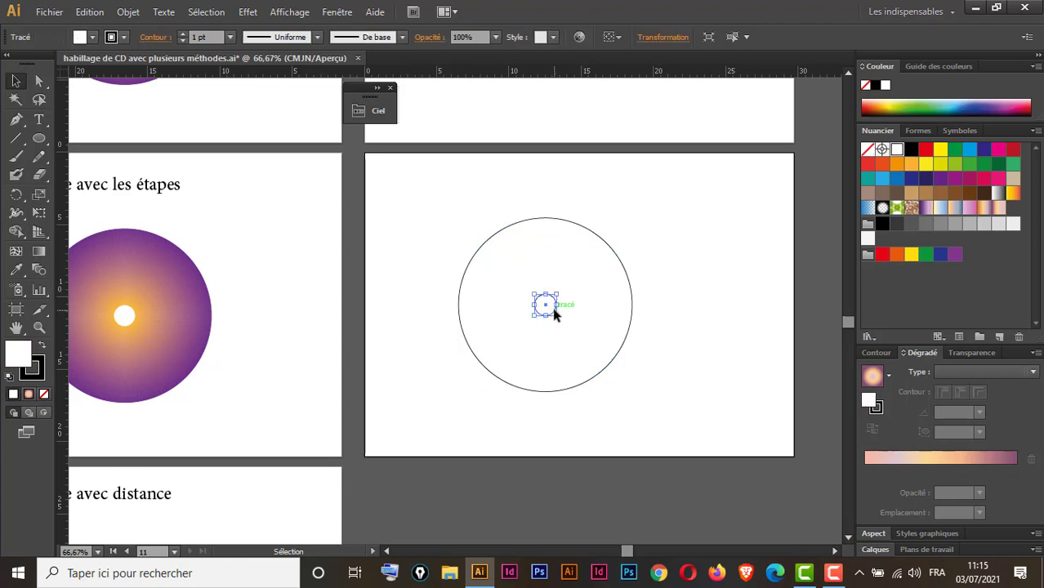
{"action": "left_click", "coordinate": [16, 80]}
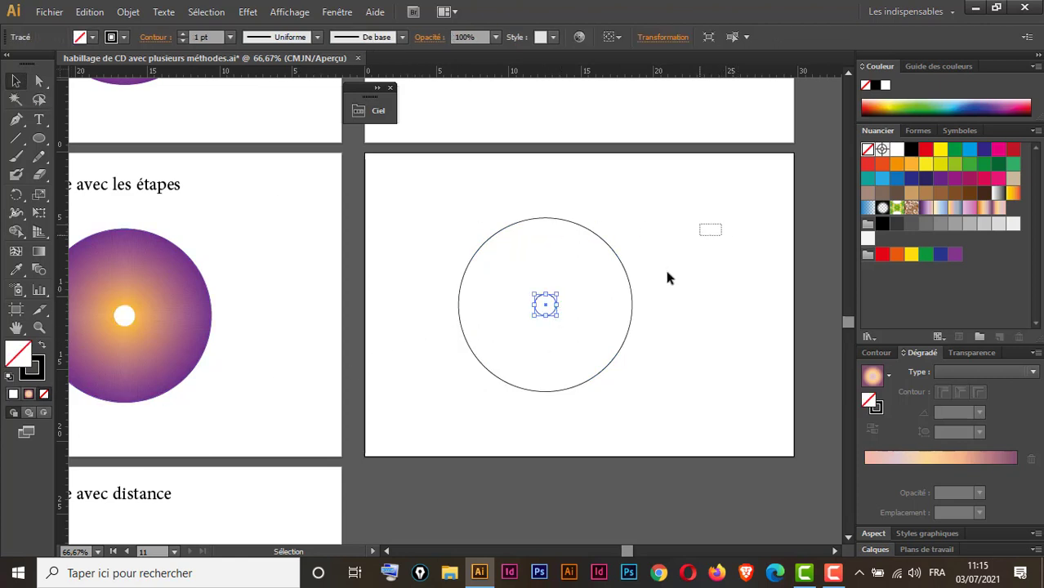
Colour the large circle's outline blue (C=85 M=50 J=0 N=0), leaving it without a fill
{"action": "left_click_drag", "start_coordinate": [660, 248], "coordinate": [617, 303]}
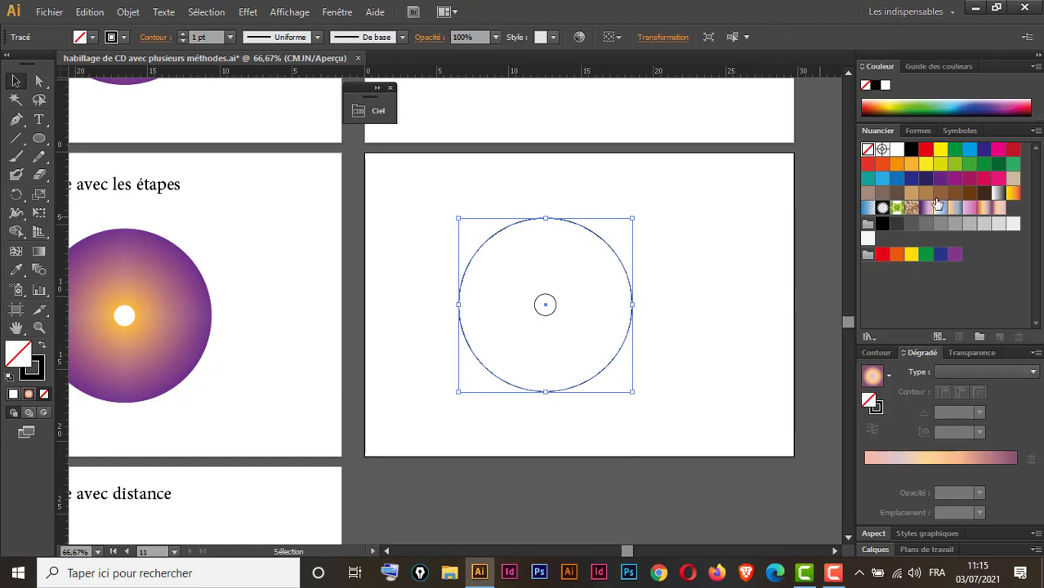
{"action": "left_click", "coordinate": [897, 178]}
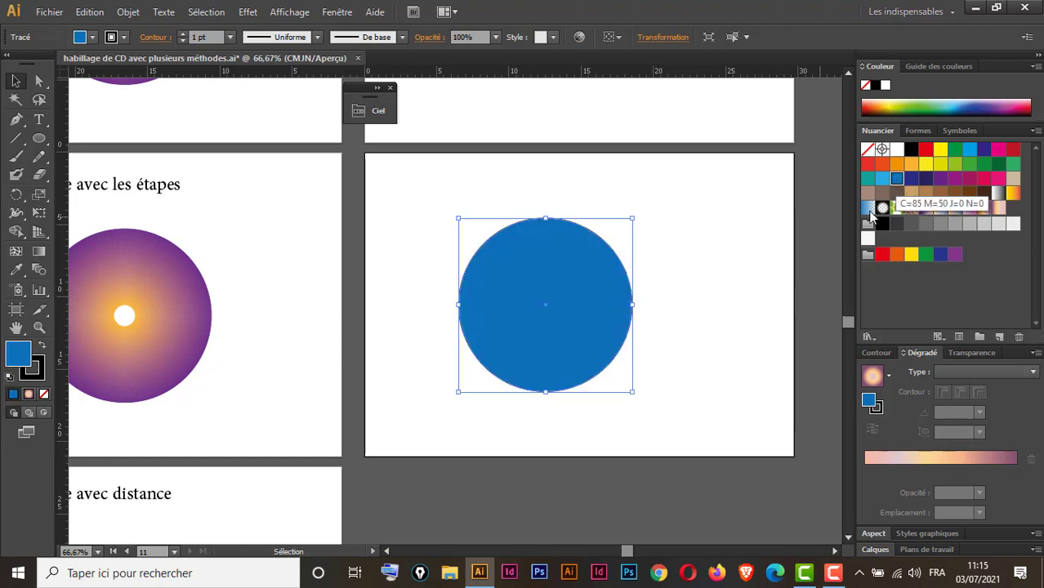
{"action": "left_click", "coordinate": [42, 346]}
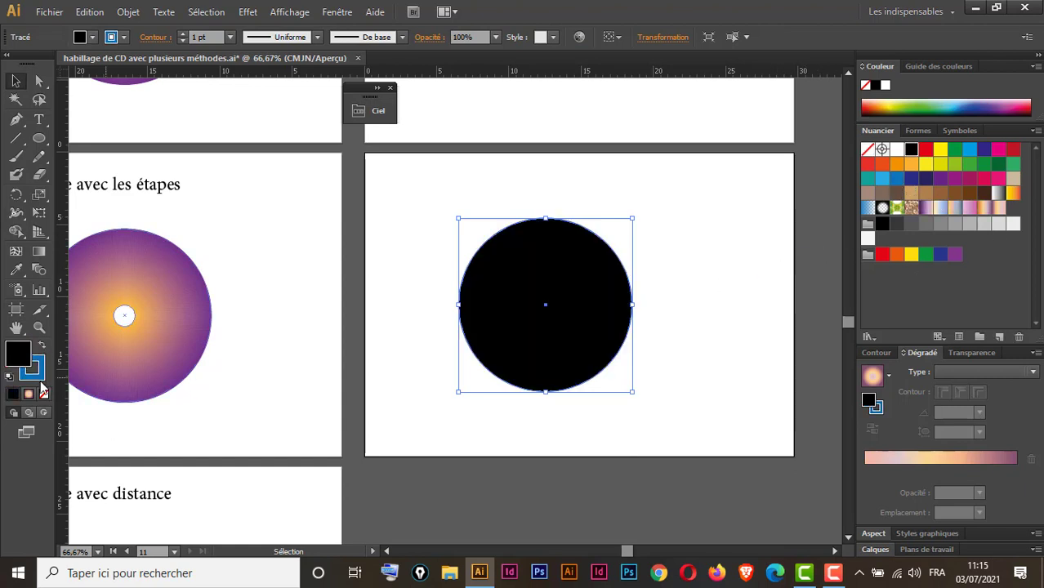
{"action": "left_click", "coordinate": [44, 394]}
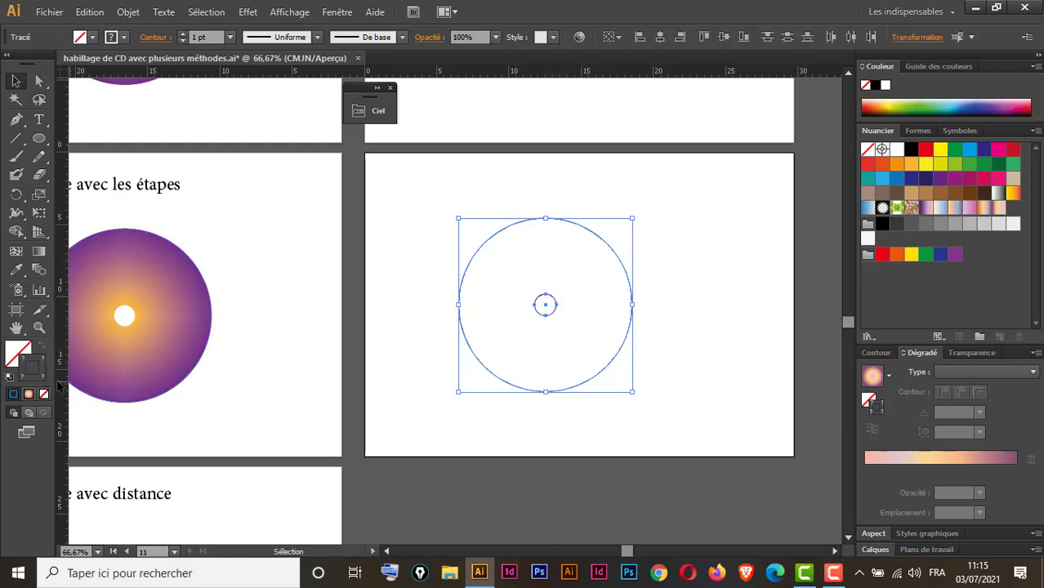
Colour the small circle's outline light brown and select both circles together
{"action": "left_click", "coordinate": [721, 288]}
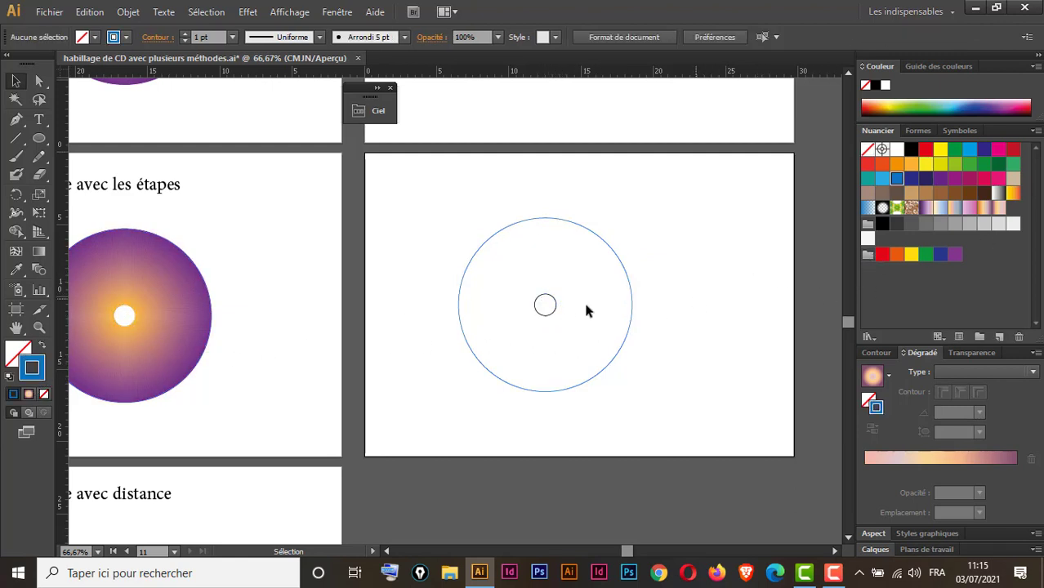
{"action": "left_click", "coordinate": [555, 313]}
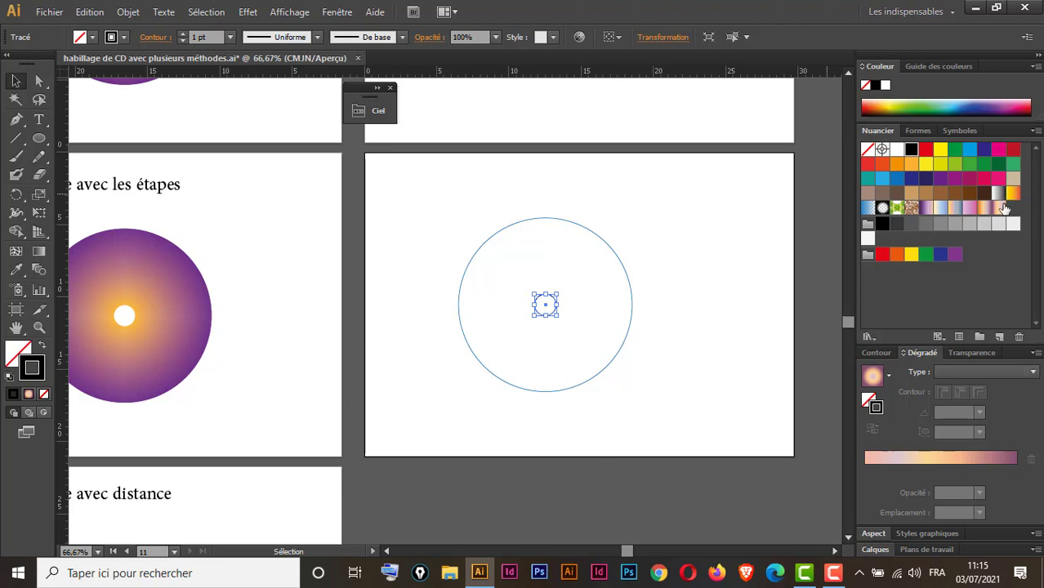
{"action": "left_click", "coordinate": [910, 194]}
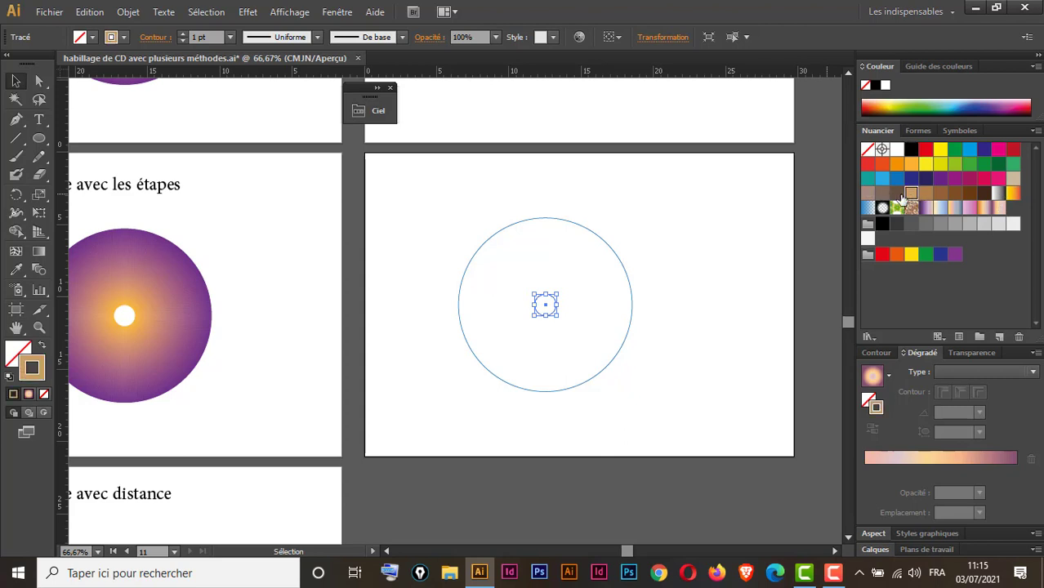
{"action": "left_click_drag", "start_coordinate": [678, 229], "coordinate": [424, 378]}
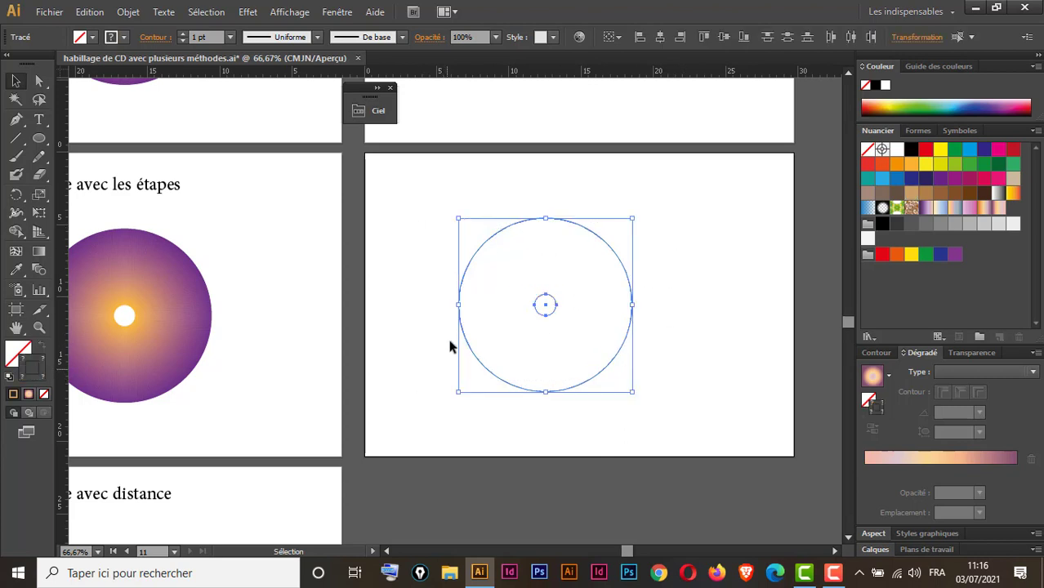
Blend the large blue-outlined circle with the small light brown one at their matching anchor points
{"action": "left_click", "coordinate": [41, 274]}
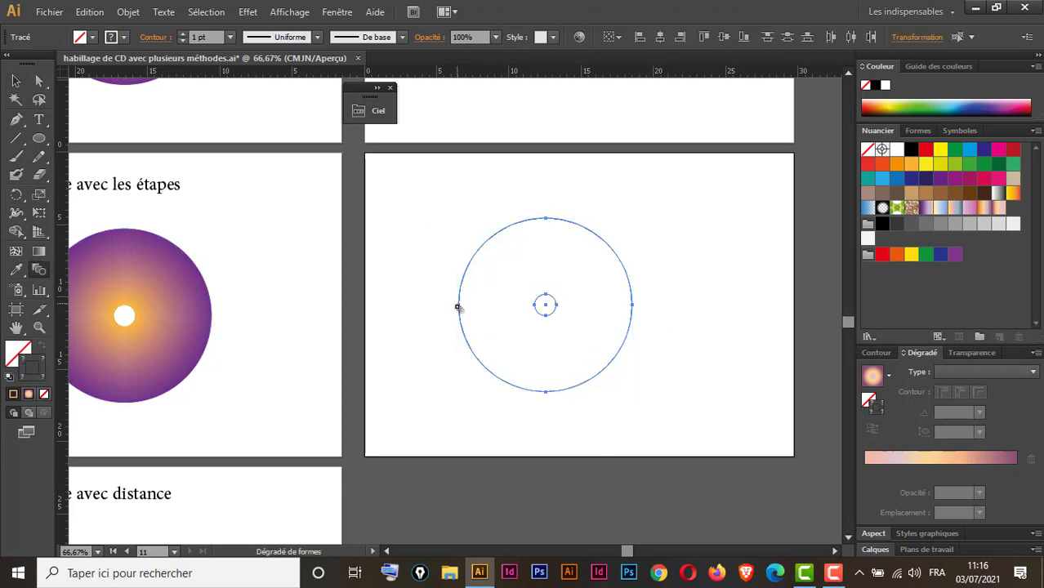
{"action": "left_click", "coordinate": [458, 307]}
{"action": "left_click", "coordinate": [535, 305]}
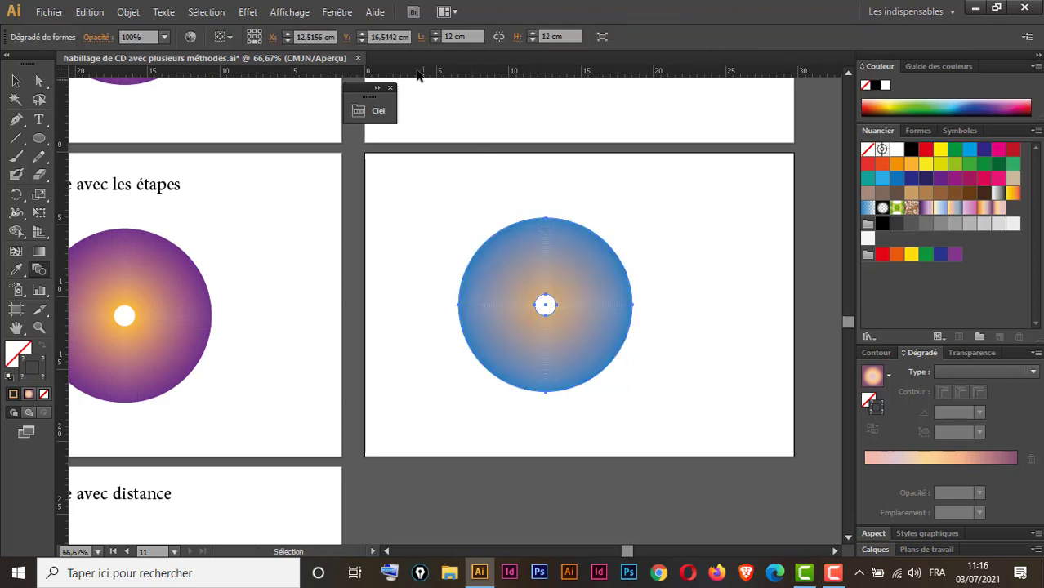
{"action": "key", "text": "v"}
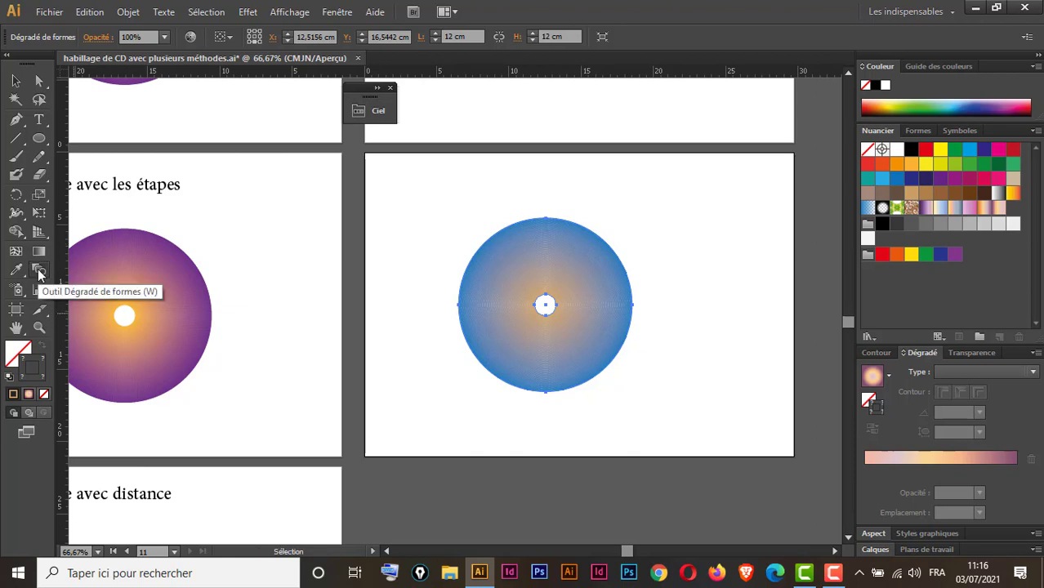
{"action": "key", "text": "ctrl+1"}
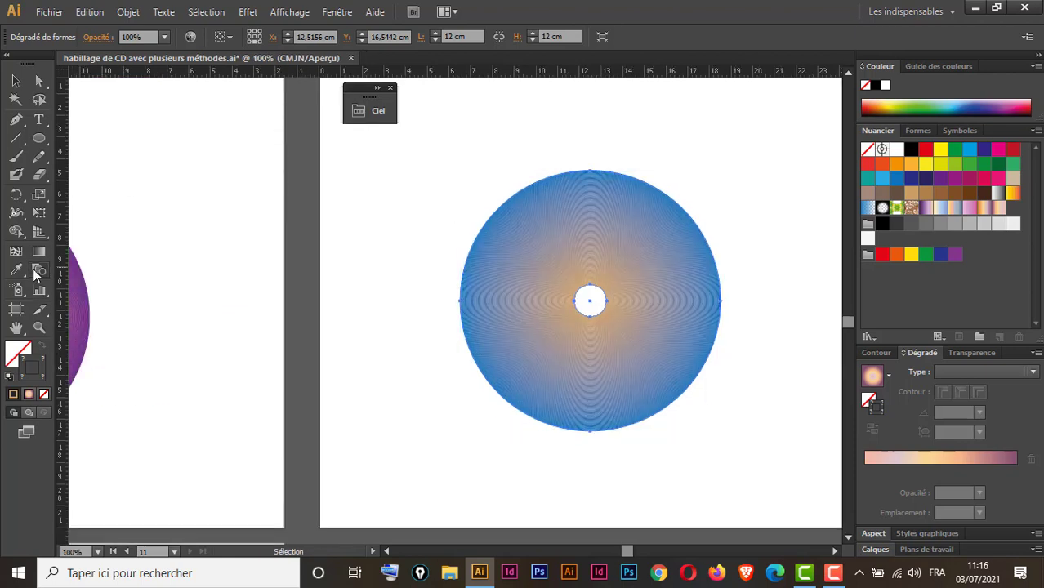
Change the blend spacing to Etapes with 5 steps and turn on the preview
{"action": "left_click", "coordinate": [34, 276]}
{"action": "double_click", "coordinate": [35, 275]}
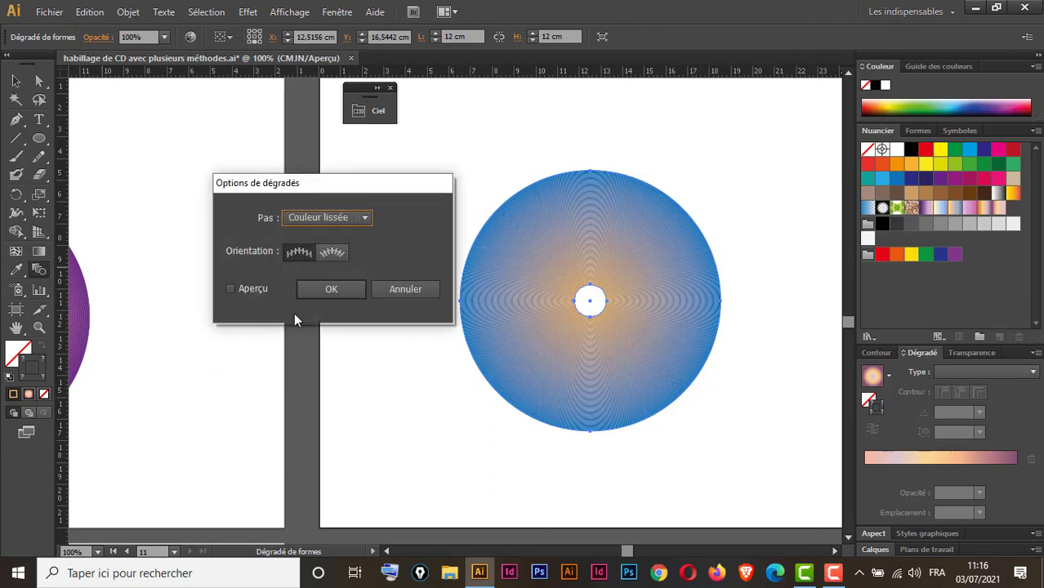
{"action": "left_click", "coordinate": [231, 288]}
{"action": "left_click", "coordinate": [362, 218]}
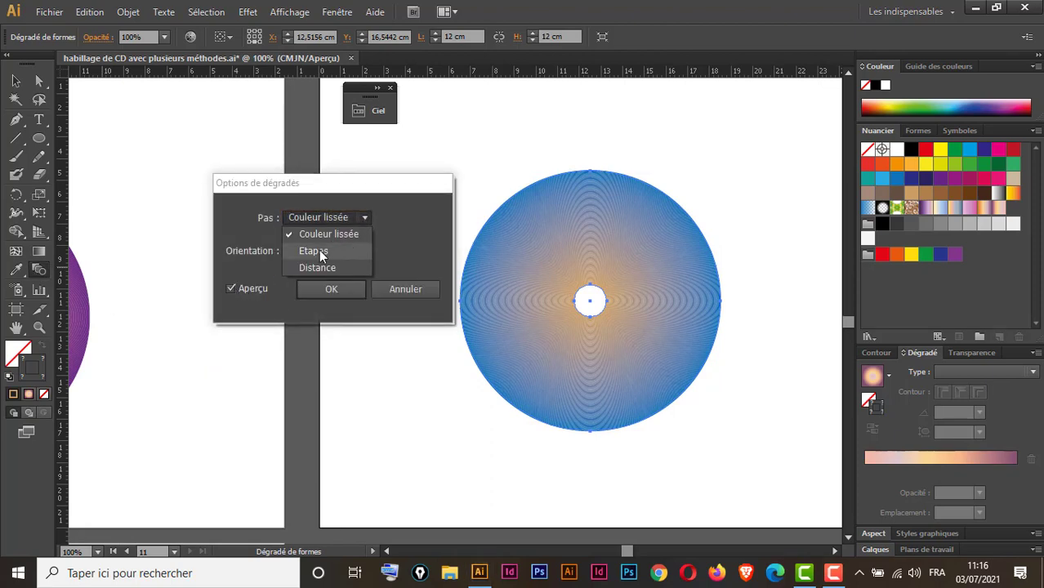
{"action": "left_click", "coordinate": [324, 249]}
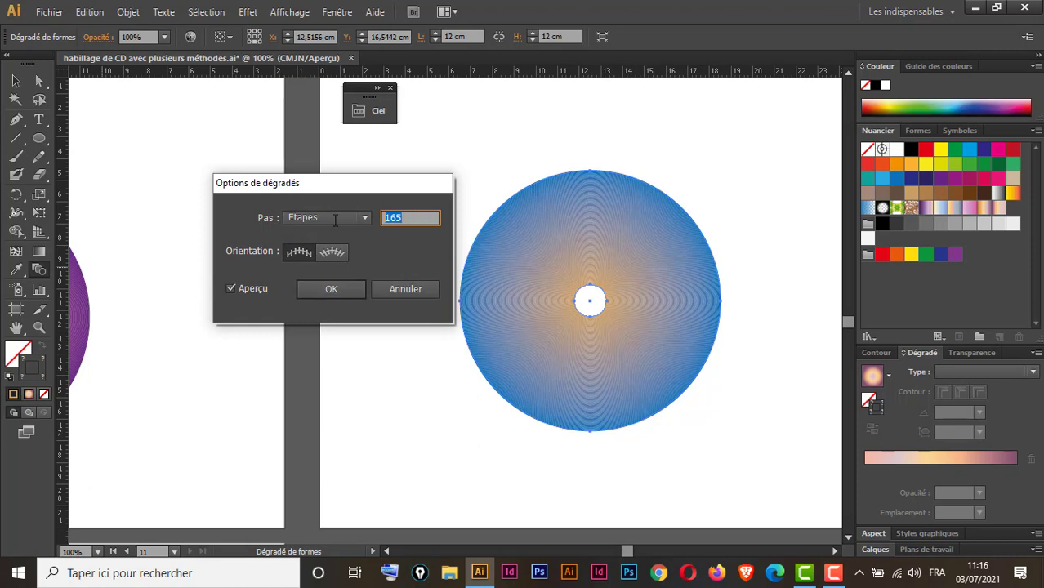
{"action": "type", "text": "5"}
{"action": "left_click", "coordinate": [230, 289]}
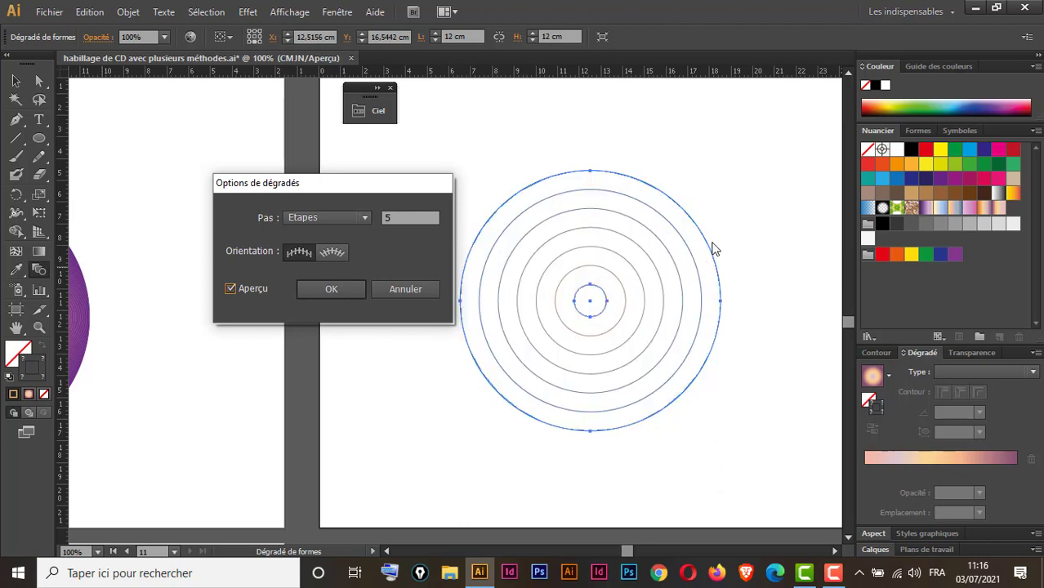
Raise the number of blend steps gradually to 163, apply the options and deselect the blend
{"action": "key", "text": "Up"}
{"action": "key", "text": "Up"}
{"action": "key", "text": "Up"}
{"action": "key", "text": "Up"}
{"action": "key", "text": "Up"}
{"action": "key", "text": "Up"}
{"action": "key", "text": "Up"}
{"action": "key", "text": "Up"}
{"action": "key", "text": "Up"}
{"action": "key", "text": "Up"}
{"action": "key", "text": "Up"}
{"action": "key", "text": "Up"}
{"action": "key", "text": "Up"}
{"action": "key", "text": "Up"}
{"action": "key", "text": "Up"}
{"action": "key", "text": "Up"}
{"action": "key", "text": "Up"}
{"action": "key", "text": "Up"}
{"action": "key", "text": "Up"}
{"action": "key", "text": "Up"}
{"action": "key", "text": "Up"}
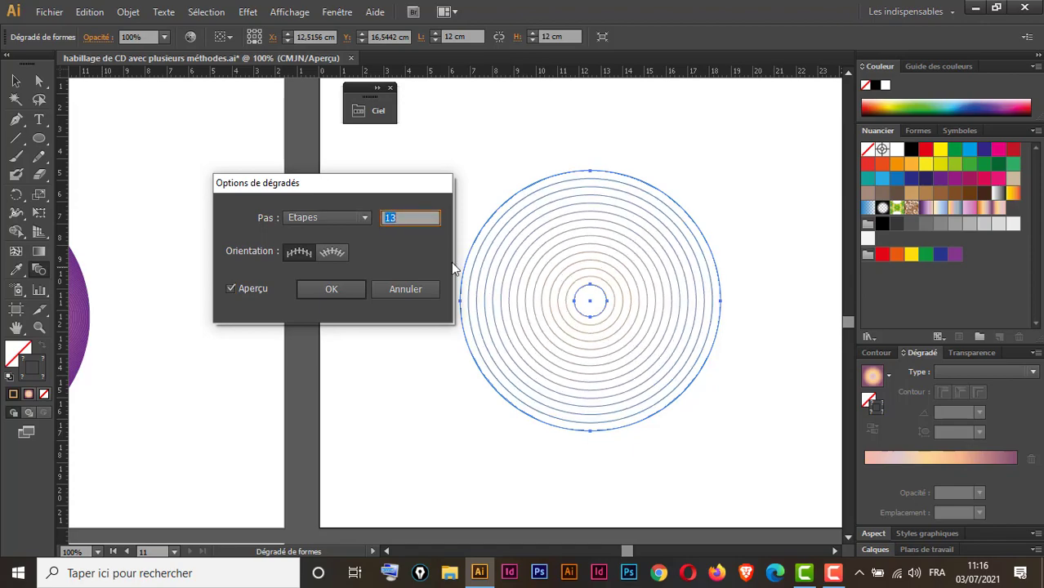
{"action": "key", "text": "Up"}
{"action": "key", "text": "Up"}
{"action": "key", "text": "Up"}
{"action": "key", "text": "Up"}
{"action": "key", "text": "Up"}
{"action": "key", "text": "Up"}
{"action": "key", "text": "Up"}
{"action": "key", "text": "Up"}
{"action": "key", "text": "Up"}
{"action": "key", "text": "Up"}
{"action": "key", "text": "Up"}
{"action": "key", "text": "Up"}
{"action": "key", "text": "Up"}
{"action": "key", "text": "Up"}
{"action": "key", "text": "Up"}
{"action": "key", "text": "Up"}
{"action": "key", "text": "Up"}
{"action": "key", "text": "Up"}
{"action": "key", "text": "Up"}
{"action": "key", "text": "Up"}
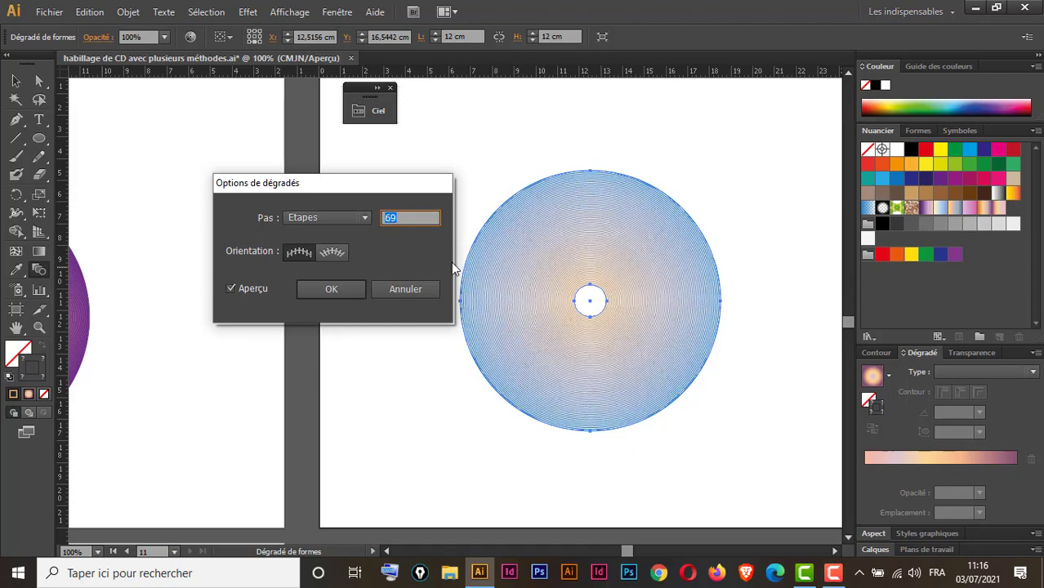
{"action": "key", "text": "Up"}
{"action": "key", "text": "Up"}
{"action": "key", "text": "Up"}
{"action": "key", "text": "Up"}
{"action": "key", "text": "Up"}
{"action": "key", "text": "Up"}
{"action": "key", "text": "Up"}
{"action": "key", "text": "Up"}
{"action": "key", "text": "Up"}
{"action": "key", "text": "Up"}
{"action": "key", "text": "Up"}
{"action": "key", "text": "Up"}
{"action": "key", "text": "Up"}
{"action": "key", "text": "Up"}
{"action": "key", "text": "Up"}
{"action": "key", "text": "Up"}
{"action": "key", "text": "Up"}
{"action": "key", "text": "Up"}
{"action": "key", "text": "Up"}
{"action": "key", "text": "Up"}
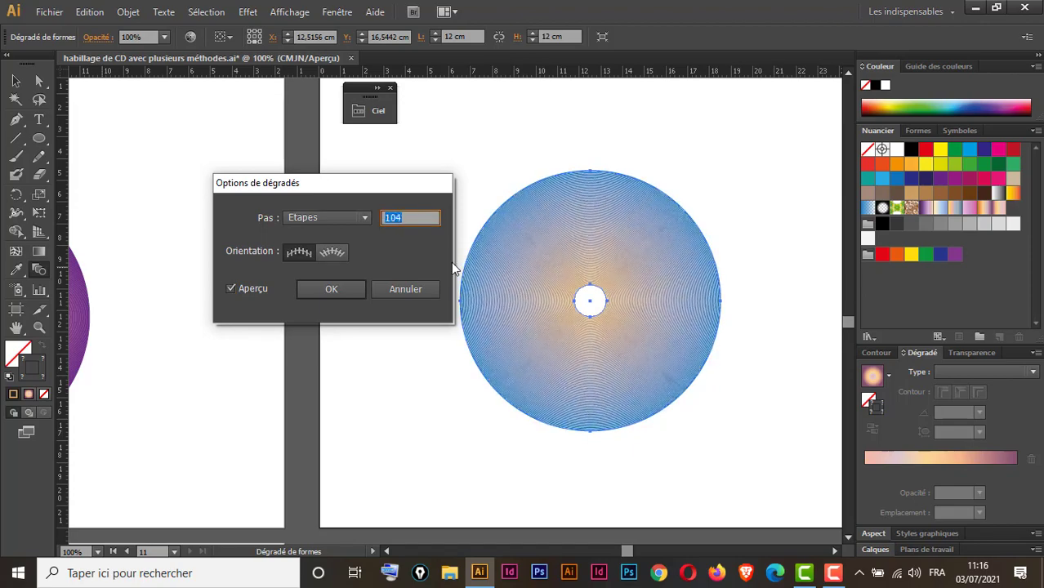
{"action": "key", "text": "Up"}
{"action": "key", "text": "Up"}
{"action": "key", "text": "Up"}
{"action": "key", "text": "Up"}
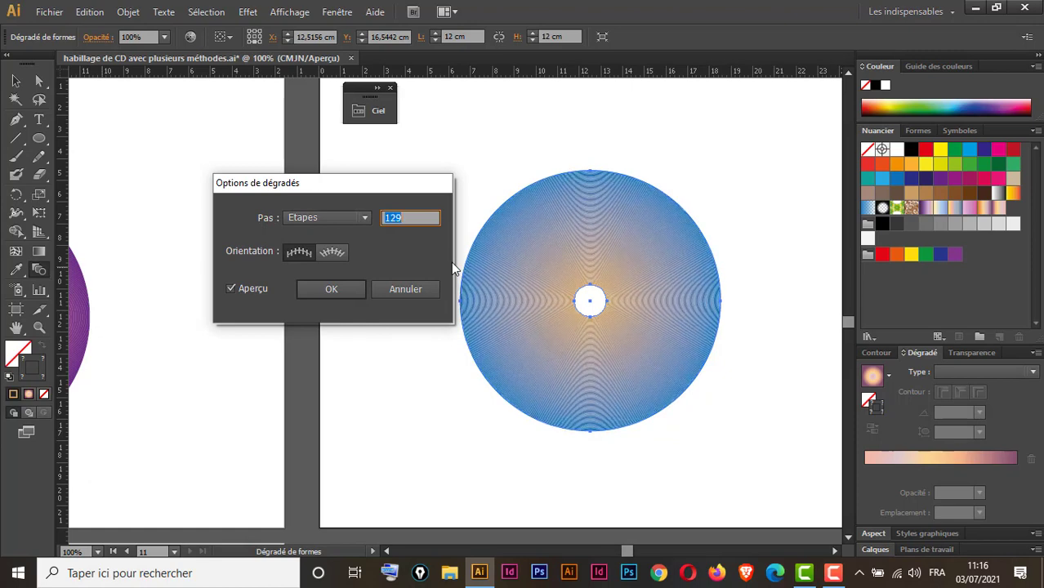
{"action": "key", "text": "Up"}
{"action": "key", "text": "Up"}
{"action": "key", "text": "Up"}
{"action": "key", "text": "Up"}
{"action": "key", "text": "Up"}
{"action": "key", "text": "Up"}
{"action": "key", "text": "Up"}
{"action": "key", "text": "Up"}
{"action": "key", "text": "Up"}
{"action": "key", "text": "Up"}
{"action": "key", "text": "Up"}
{"action": "key", "text": "Up"}
{"action": "key", "text": "Up"}
{"action": "key", "text": "Up"}
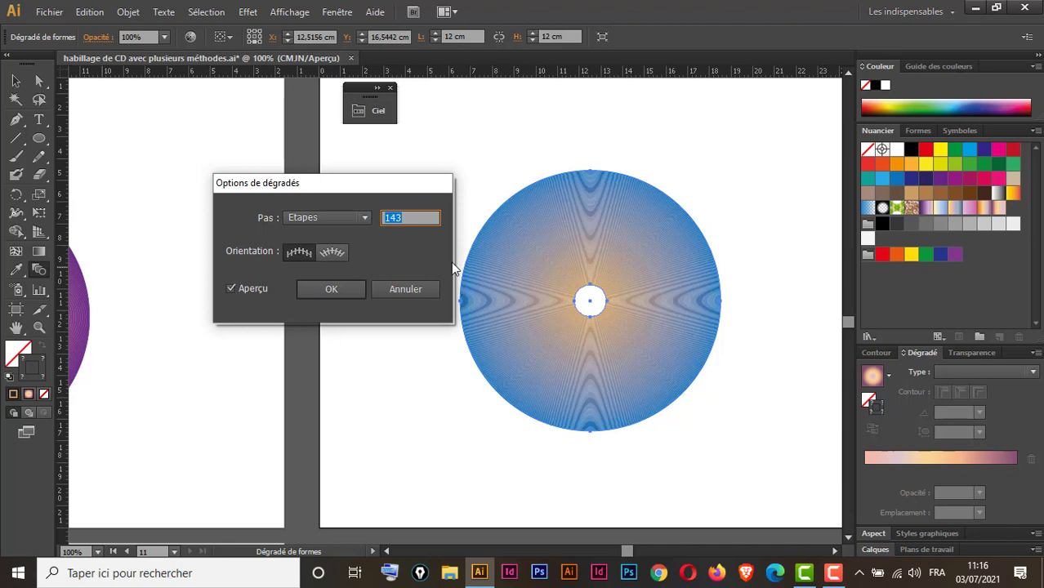
{"action": "key", "text": "Up"}
{"action": "key", "text": "Up"}
{"action": "key", "text": "Up"}
{"action": "key", "text": "Up"}
{"action": "key", "text": "Up"}
{"action": "key", "text": "Up"}
{"action": "key", "text": "Up"}
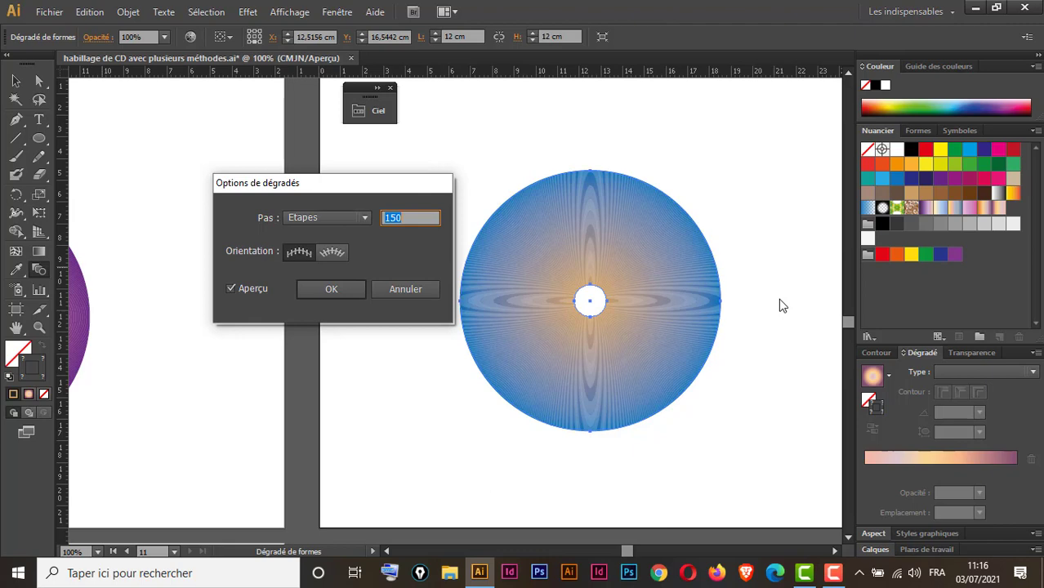
{"action": "key", "text": "Up"}
{"action": "key", "text": "Up"}
{"action": "key", "text": "Up"}
{"action": "key", "text": "Up"}
{"action": "key", "text": "Up"}
{"action": "key", "text": "Up"}
{"action": "key", "text": "Up"}
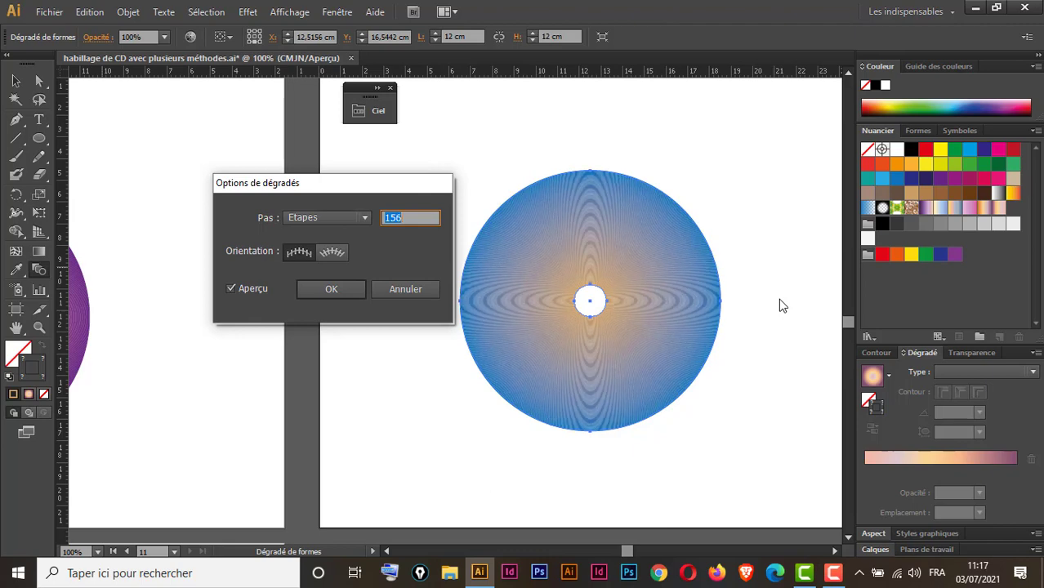
{"action": "key", "text": "Up"}
{"action": "key", "text": "Up"}
{"action": "key", "text": "Up"}
{"action": "key", "text": "Up"}
{"action": "key", "text": "Up"}
{"action": "key", "text": "Up"}
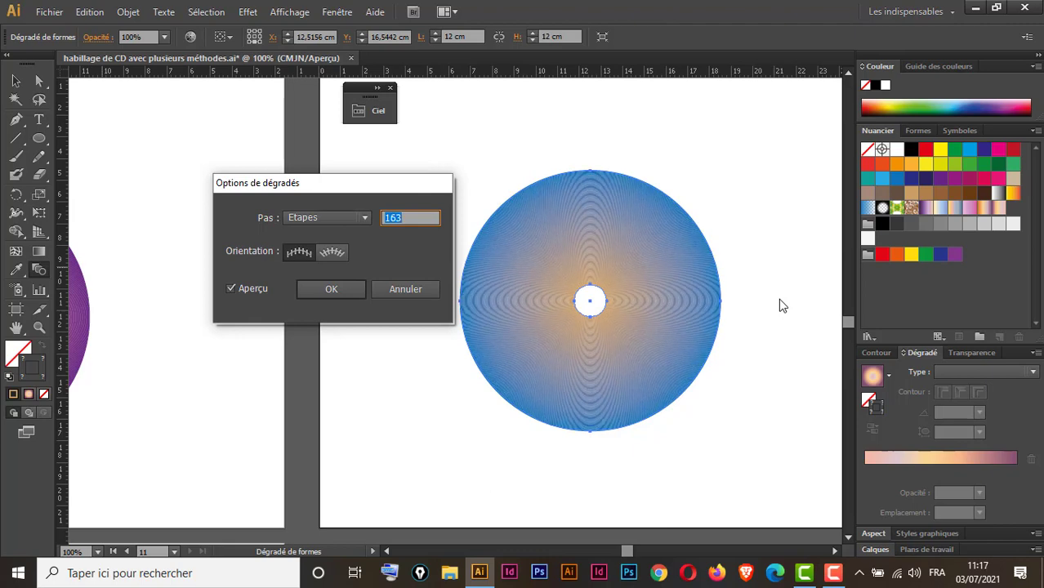
{"action": "left_click", "coordinate": [345, 288]}
{"action": "left_click", "coordinate": [16, 80]}
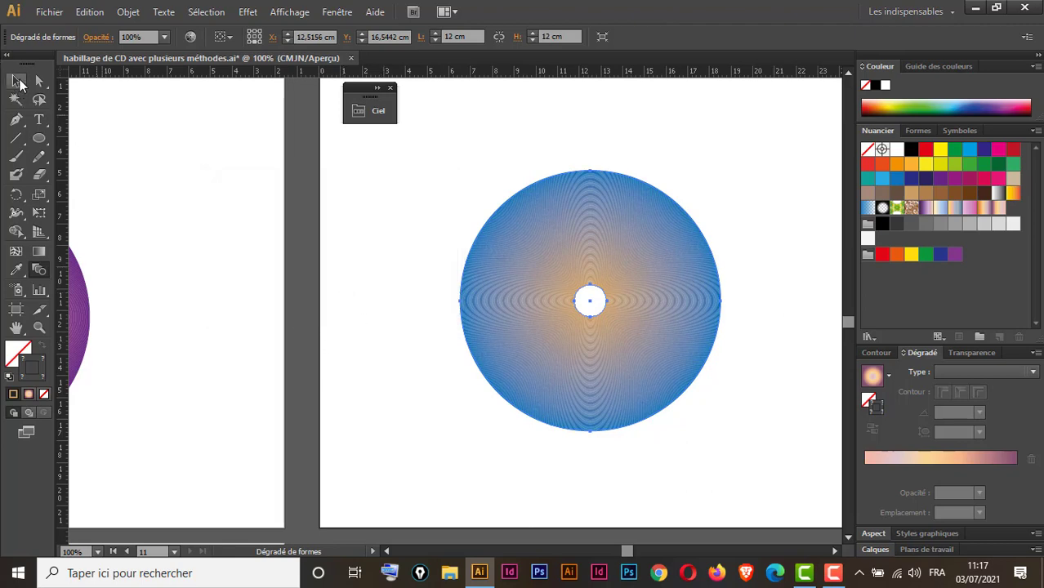
{"action": "left_click_drag", "start_coordinate": [358, 356], "coordinate": [338, 374]}
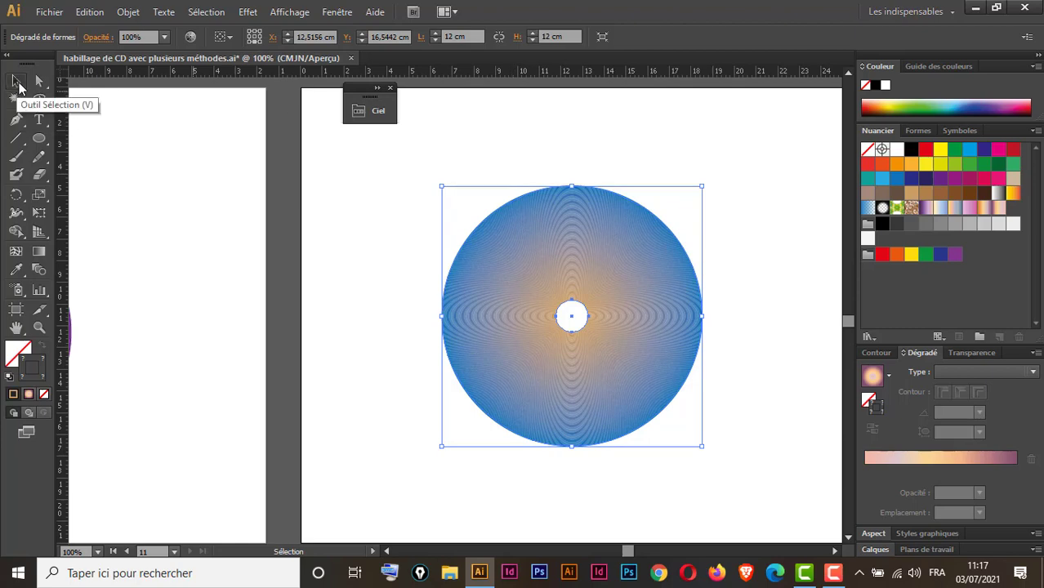
{"action": "left_click", "coordinate": [385, 362]}
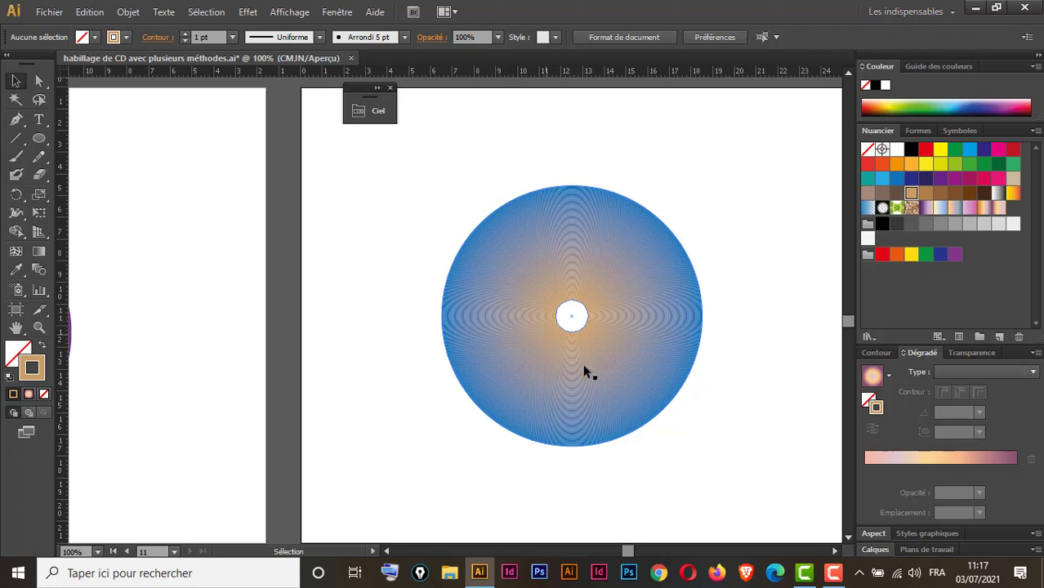
Undo the blend and the earlier outline colouring, back to two unfilled circles with black outlines
{"action": "left_click_drag", "start_coordinate": [601, 365], "coordinate": [577, 305]}
{"action": "left_click", "coordinate": [458, 320]}
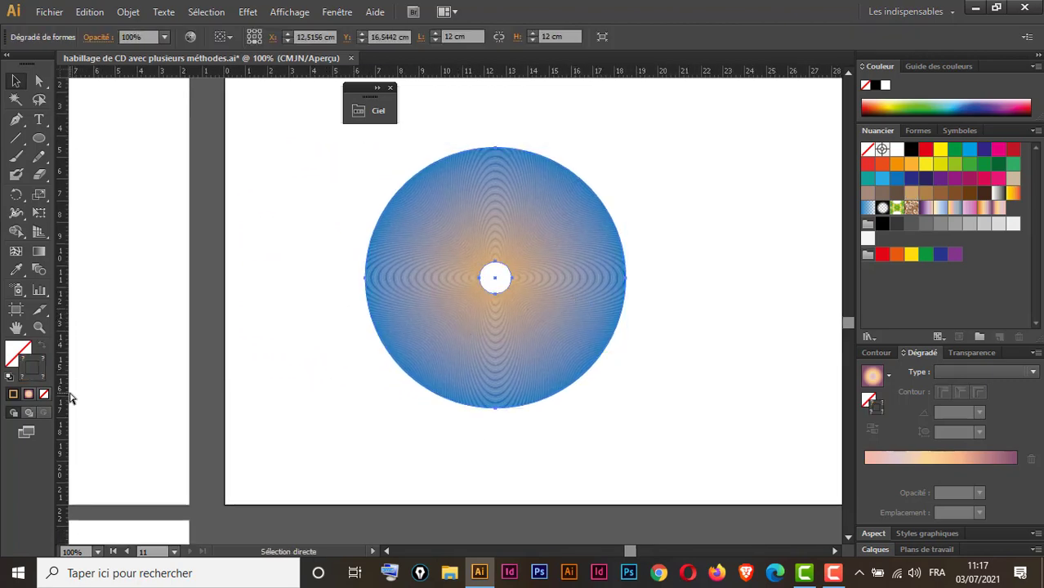
{"action": "key", "text": "ctrl+z"}
{"action": "key", "text": "ctrl+z"}
{"action": "key", "text": "ctrl+z"}
{"action": "key", "text": "ctrl+z"}
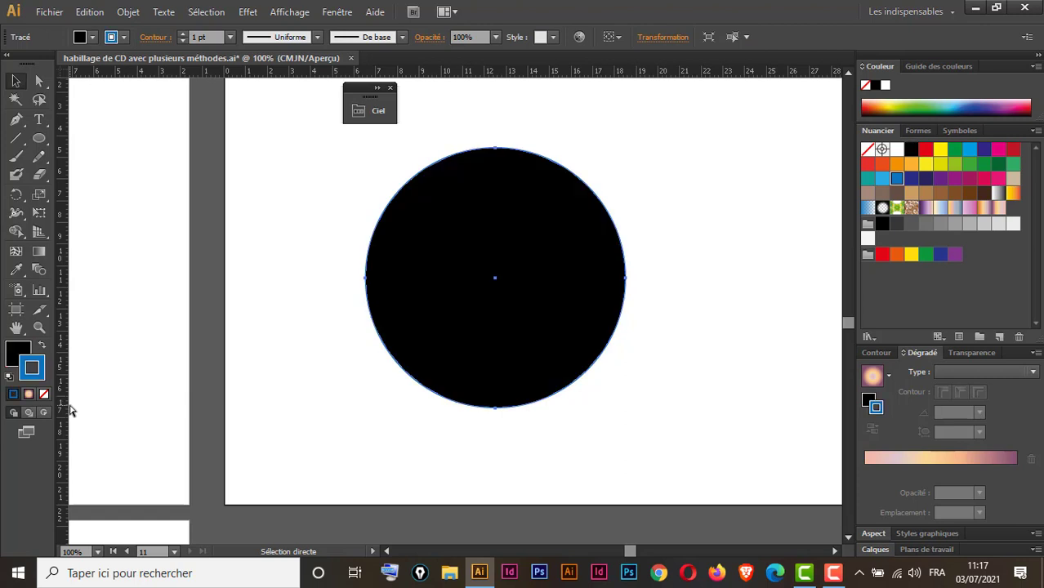
{"action": "key", "text": "ctrl+z"}
{"action": "key", "text": "ctrl+z"}
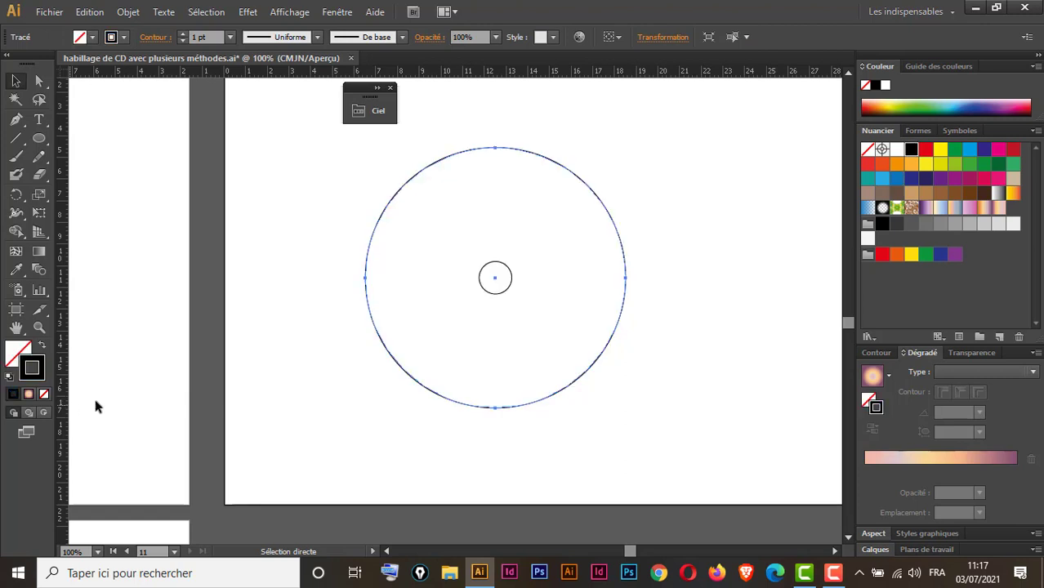
Colour the small circle's outline purple and the large circle's outline light green
{"action": "key", "text": "v"}
{"action": "left_click", "coordinate": [305, 400]}
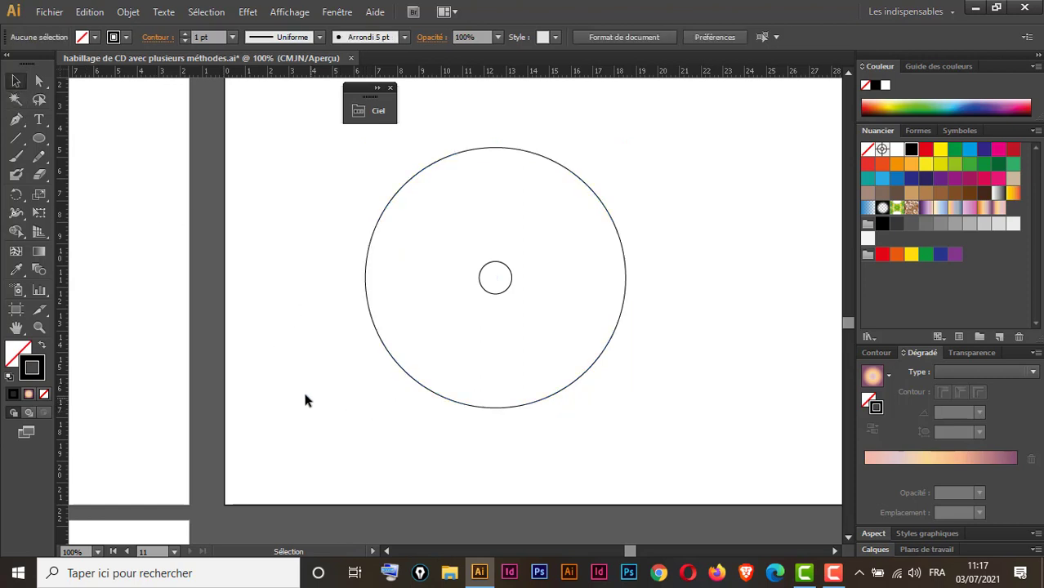
{"action": "left_click", "coordinate": [485, 291]}
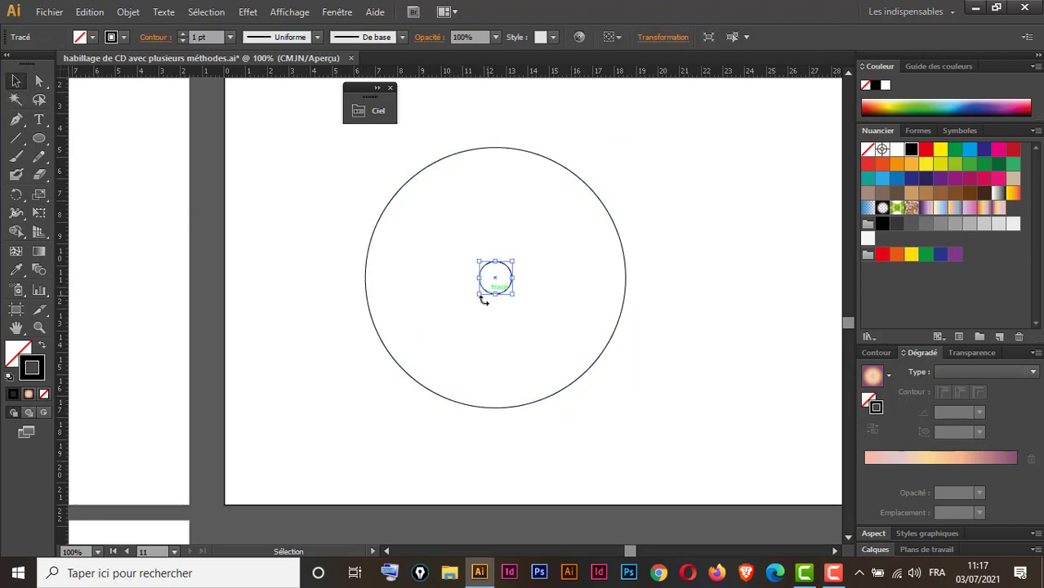
{"action": "left_click", "coordinate": [412, 380]}
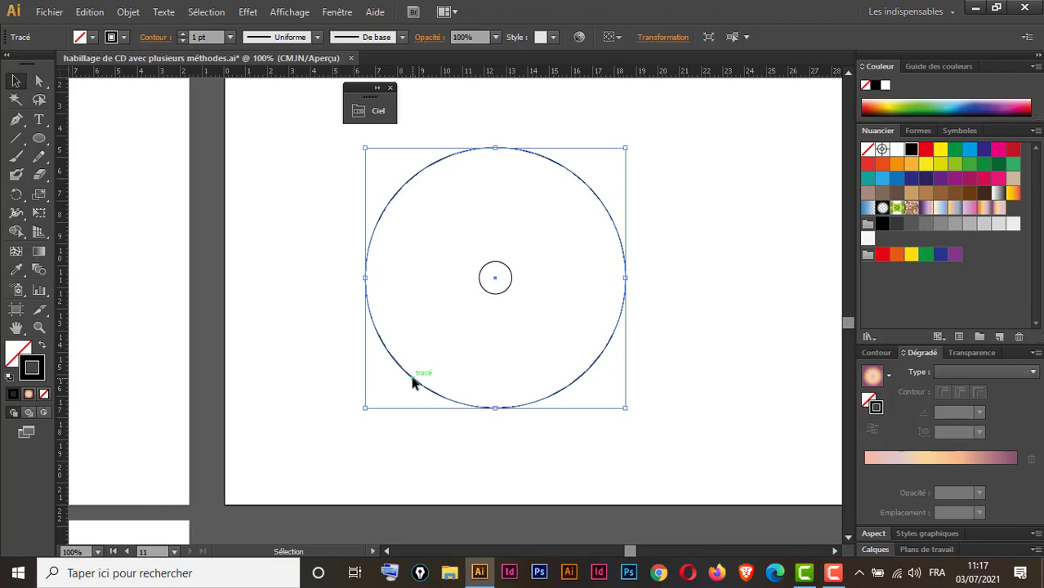
{"action": "left_click", "coordinate": [752, 334]}
{"action": "left_click", "coordinate": [511, 275]}
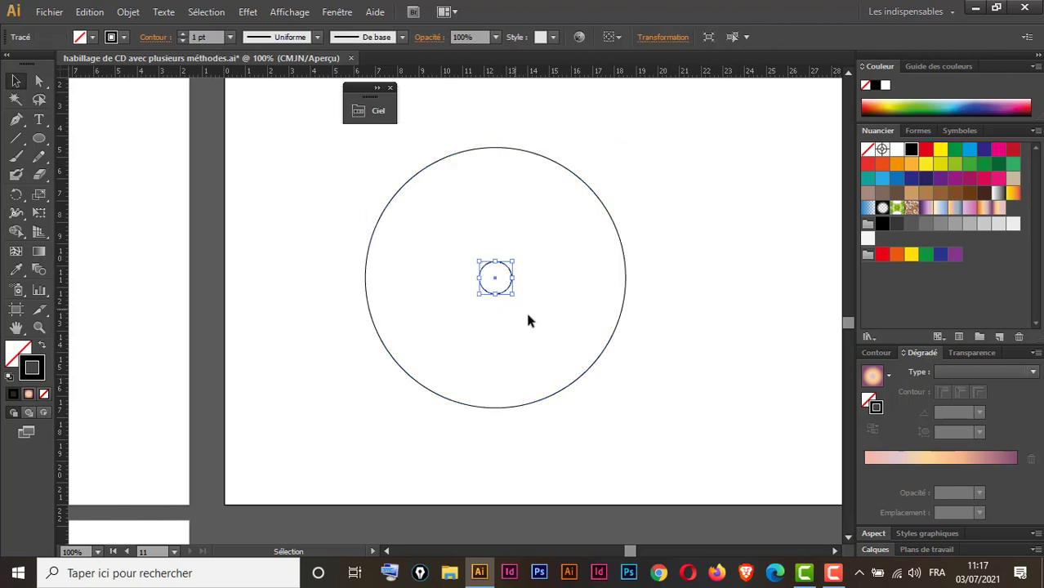
{"action": "left_click", "coordinate": [954, 178]}
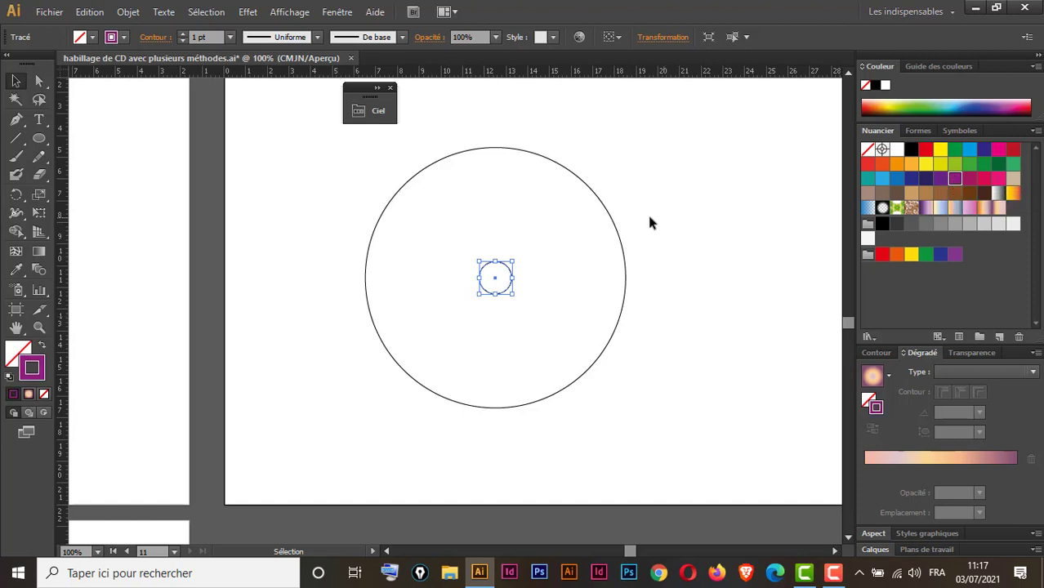
{"action": "left_click_drag", "start_coordinate": [647, 217], "coordinate": [564, 279]}
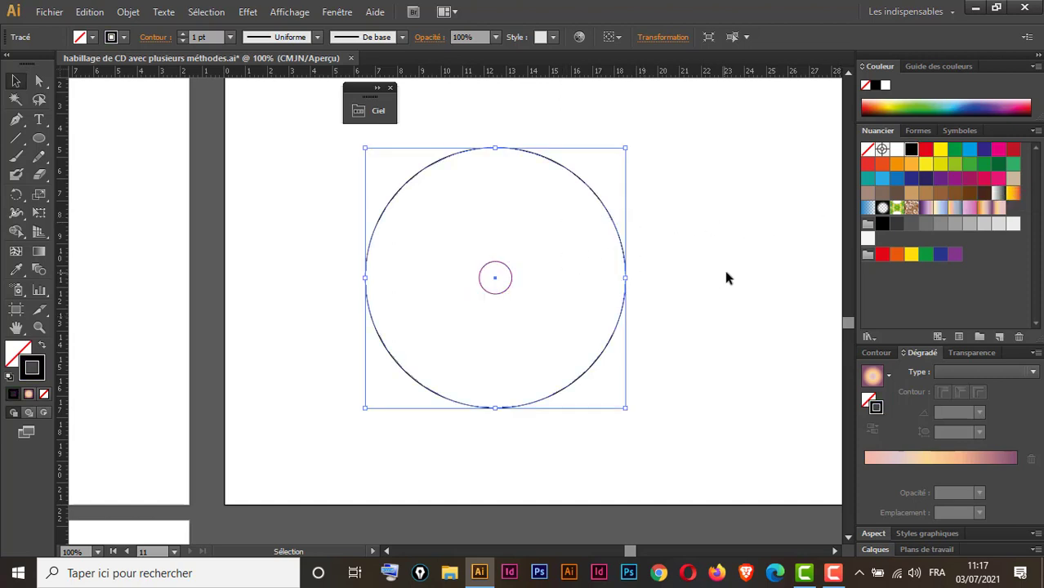
{"action": "left_click", "coordinate": [954, 164]}
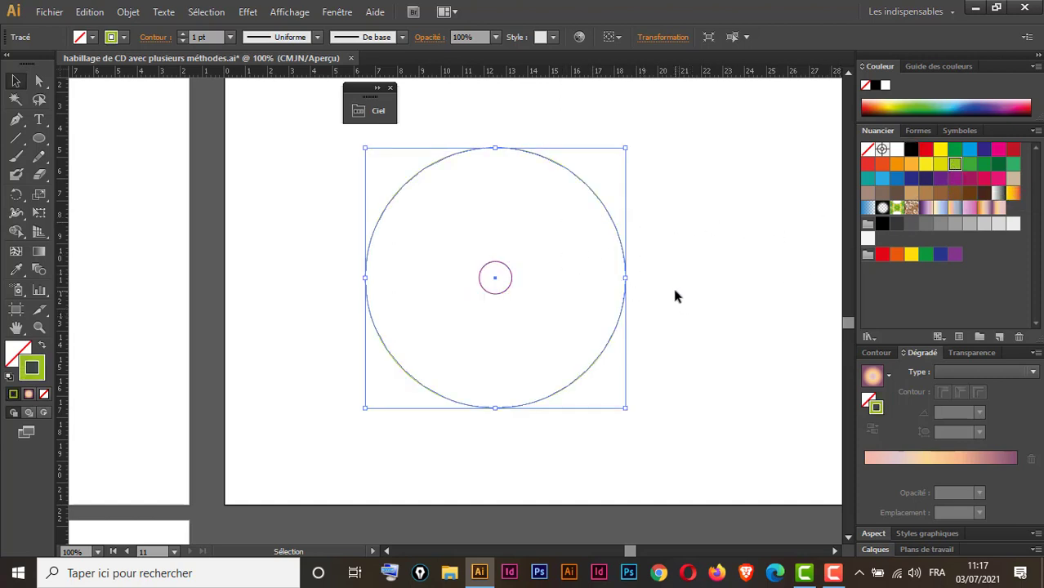
Make a reduced concentric copy of the green circle, about 7 cm across, and colour its outline light blue
{"action": "key", "text": "a"}
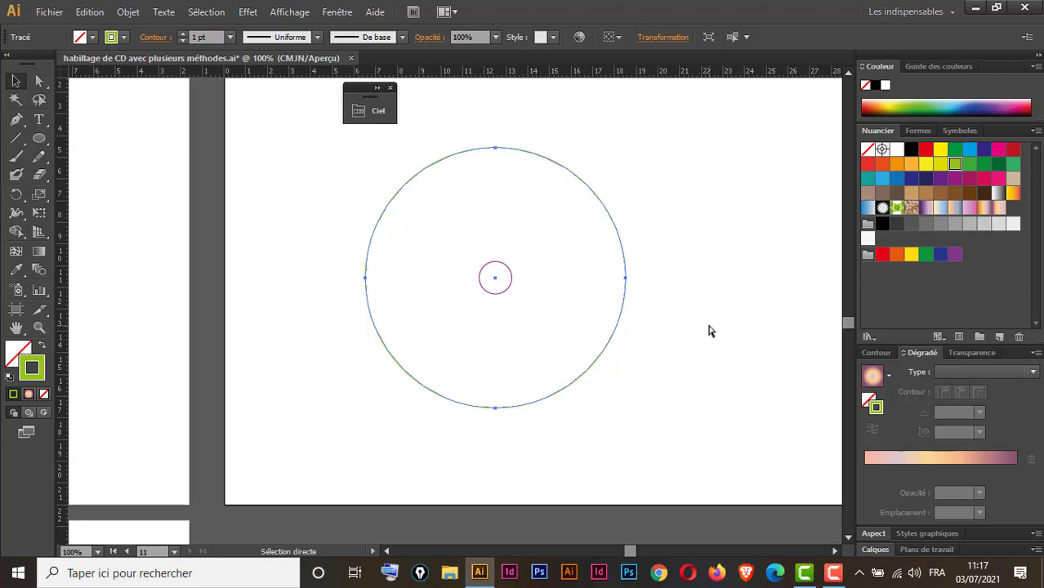
{"action": "key", "text": "v"}
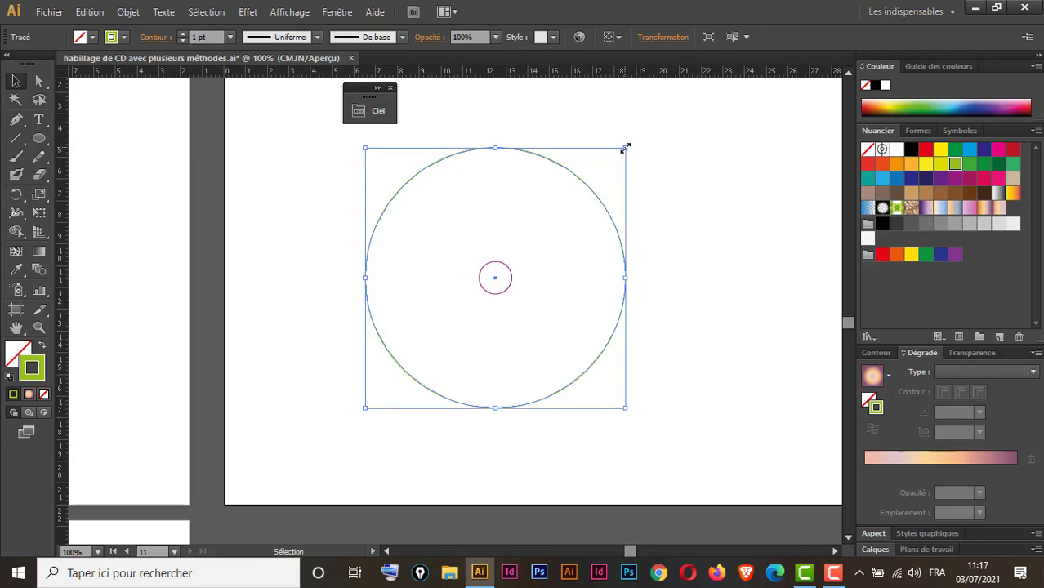
{"action": "left_click_drag", "start_coordinate": [625, 146], "coordinate": [583, 199]}
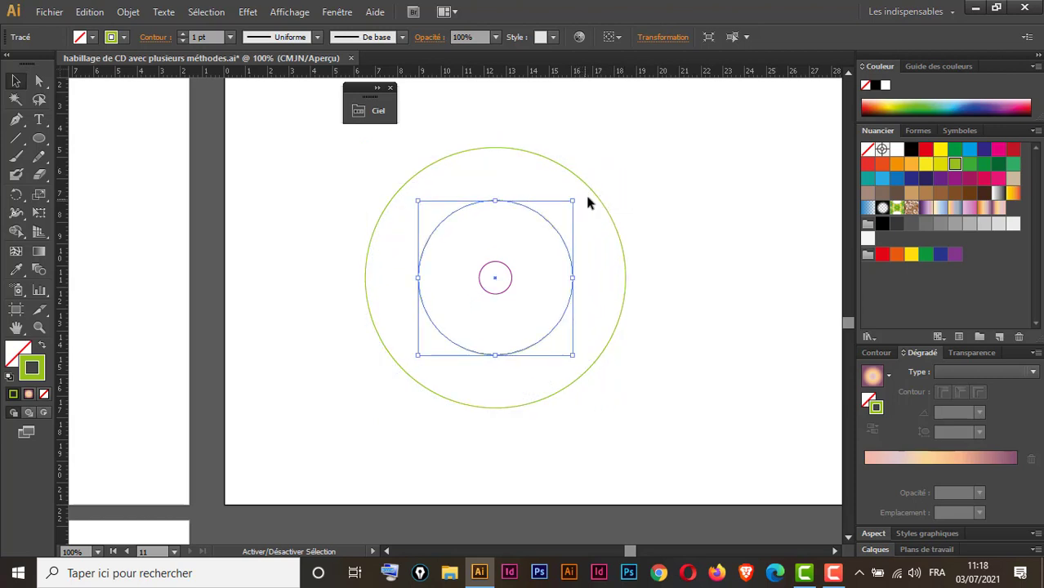
{"action": "left_click", "coordinate": [882, 178]}
{"action": "left_click", "coordinate": [648, 307]}
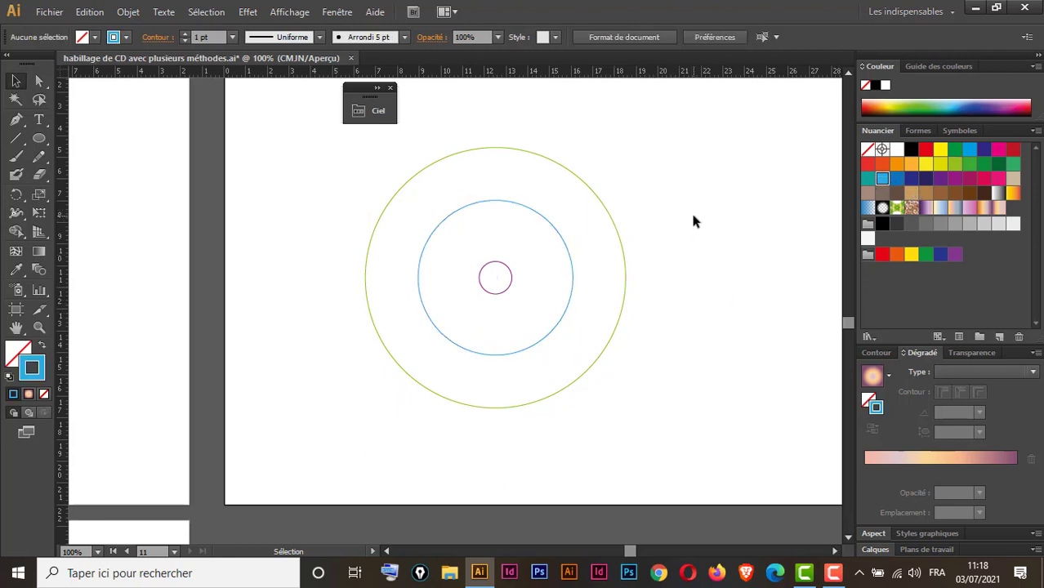
Blend the three concentric circles together, from the green one through the light blue one to the purple one, and deselect the result
{"action": "left_click_drag", "start_coordinate": [692, 220], "coordinate": [369, 380]}
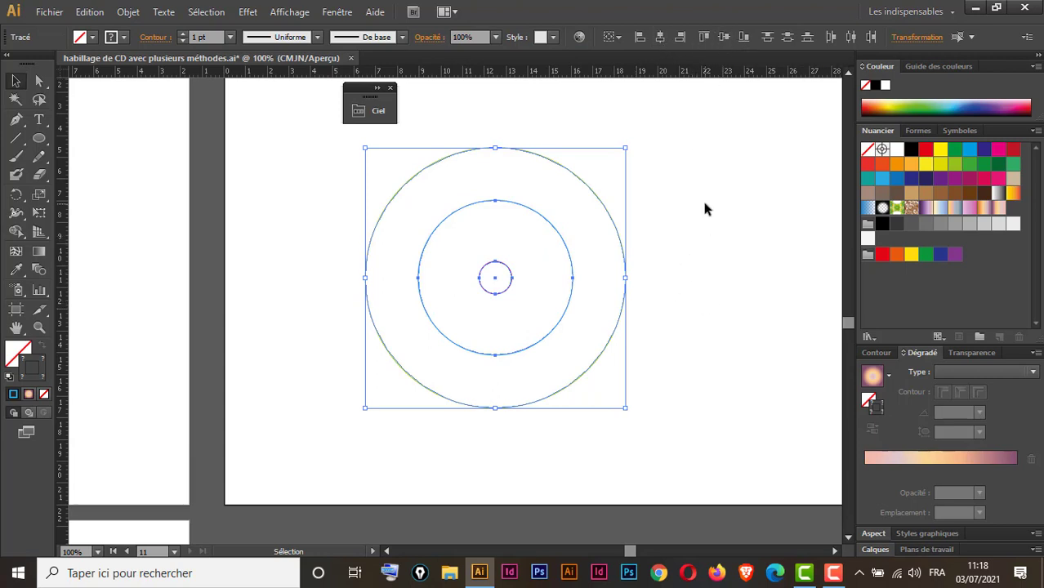
{"action": "left_click_drag", "start_coordinate": [704, 208], "coordinate": [400, 397]}
{"action": "left_click", "coordinate": [41, 271]}
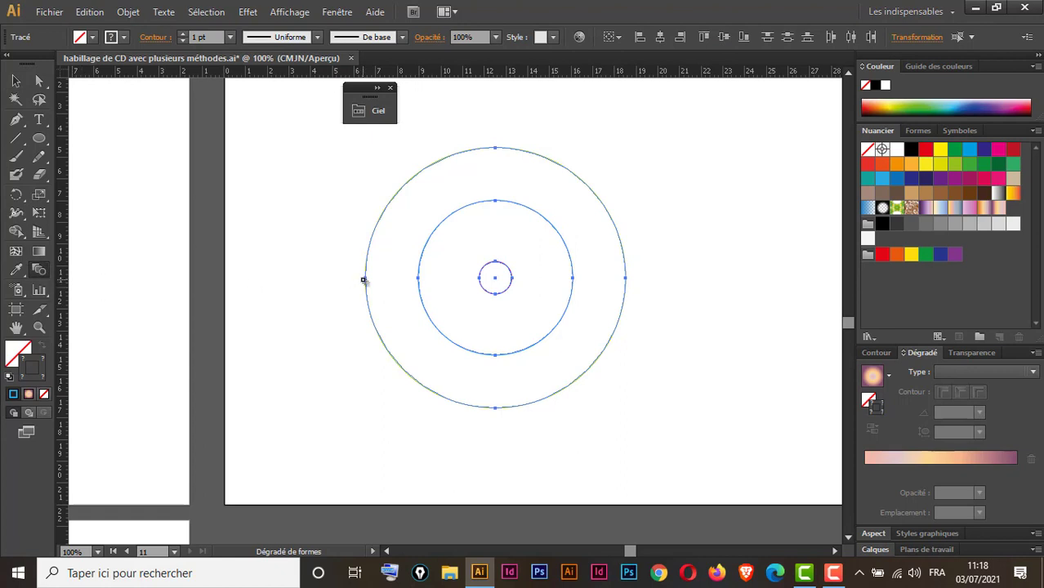
{"action": "left_click", "coordinate": [418, 280]}
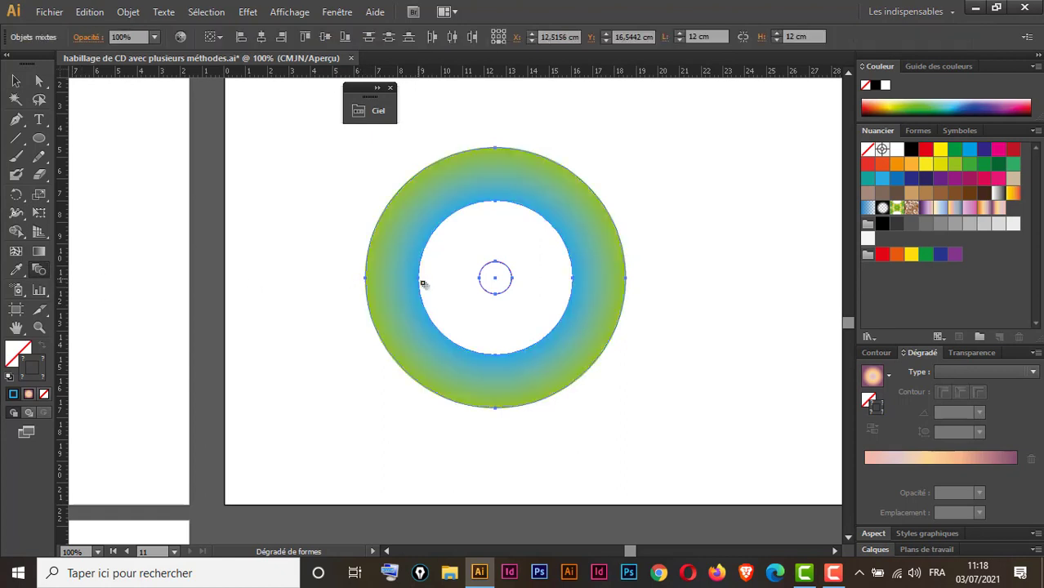
{"action": "left_click", "coordinate": [480, 278]}
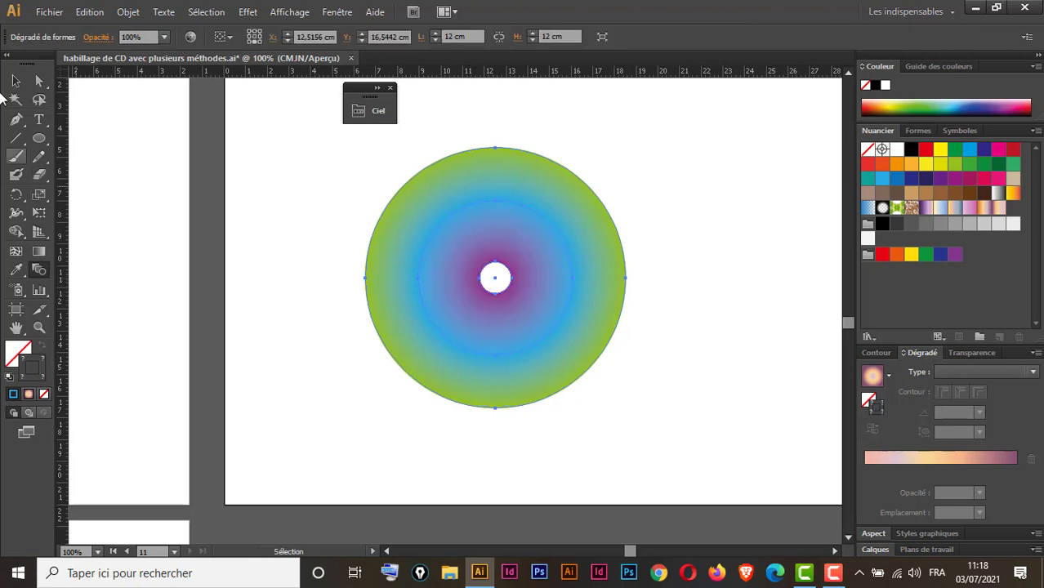
{"action": "left_click", "coordinate": [16, 81]}
{"action": "left_click", "coordinate": [345, 431]}
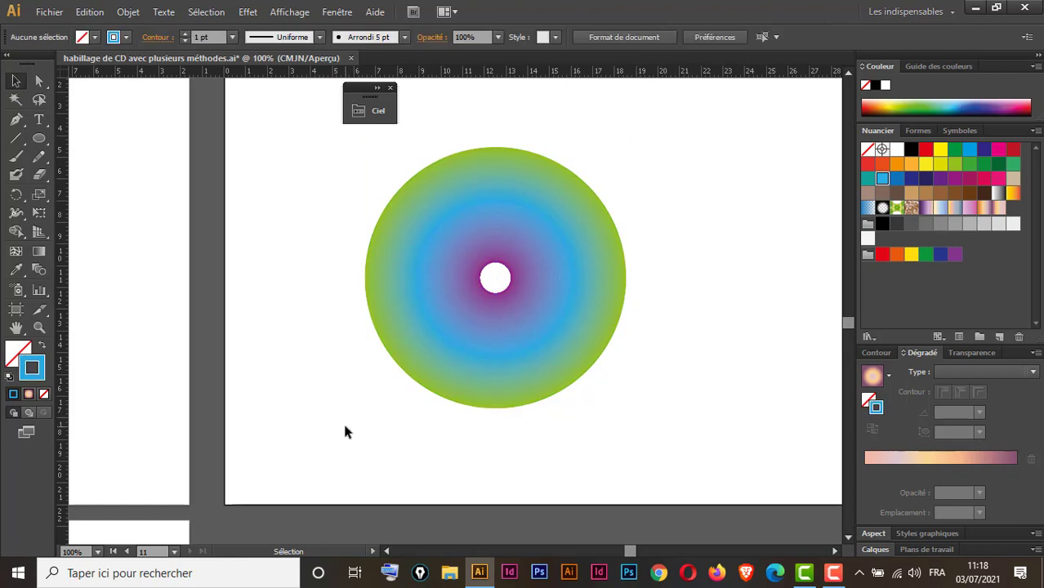
Within the blend, recolour the outer circle's outline orange-red (C=0 M=80 J=95 N=0) and the innermost circle's outline dark blue
{"action": "left_click", "coordinate": [552, 229]}
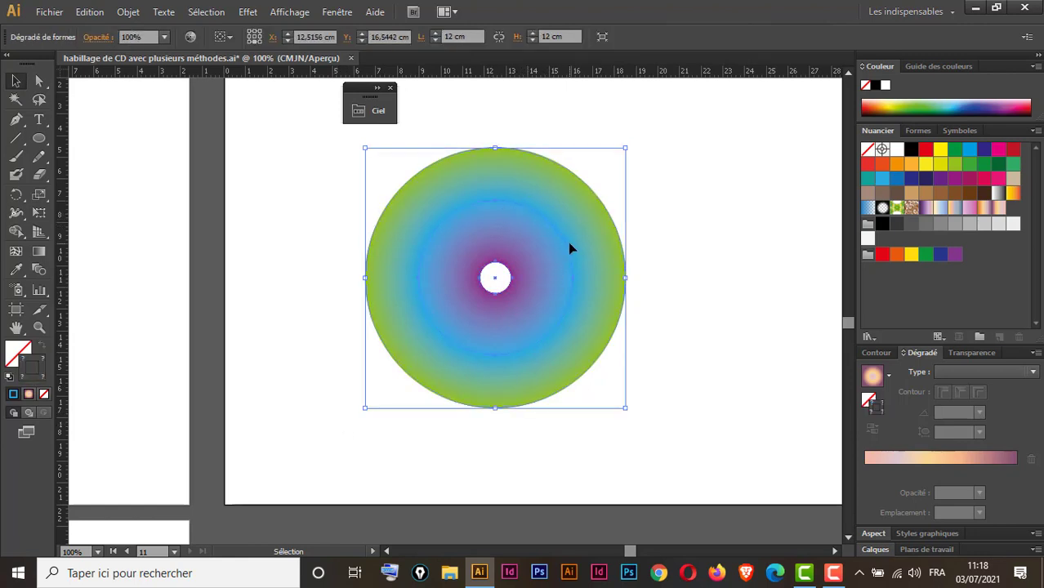
{"action": "left_click", "coordinate": [40, 82]}
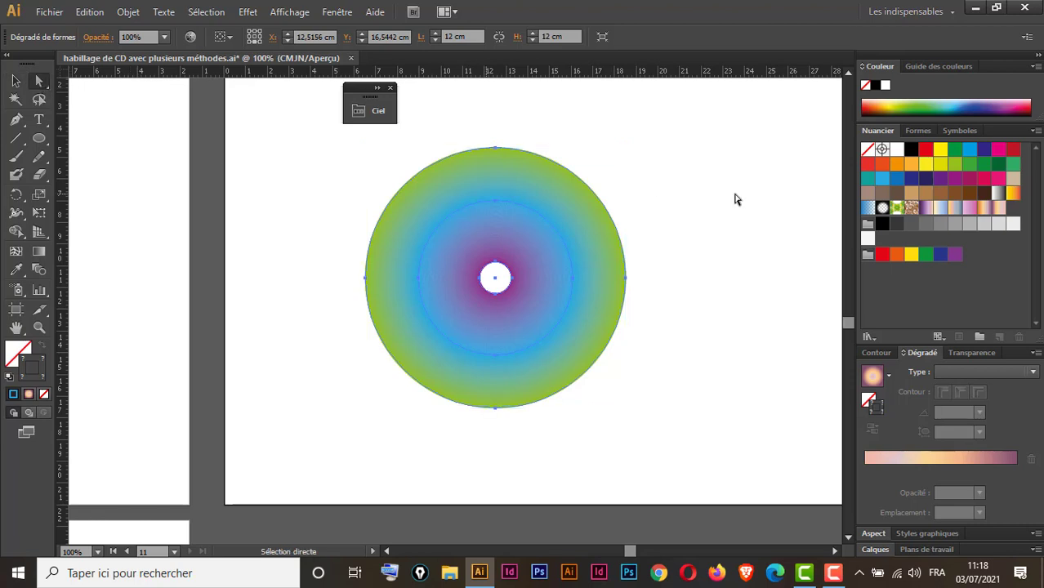
{"action": "left_click_drag", "start_coordinate": [666, 190], "coordinate": [612, 244]}
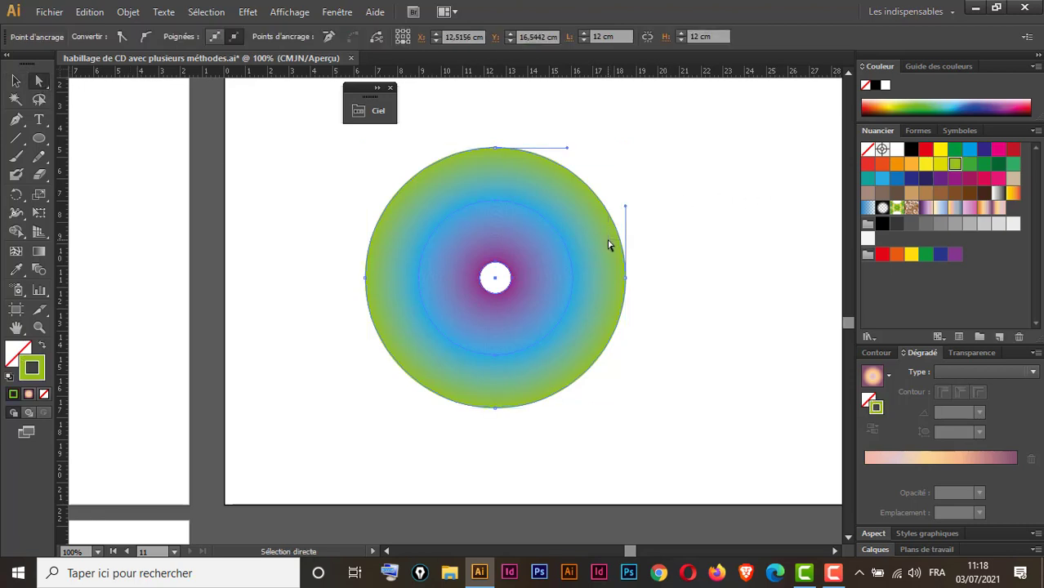
{"action": "left_click", "coordinate": [881, 168]}
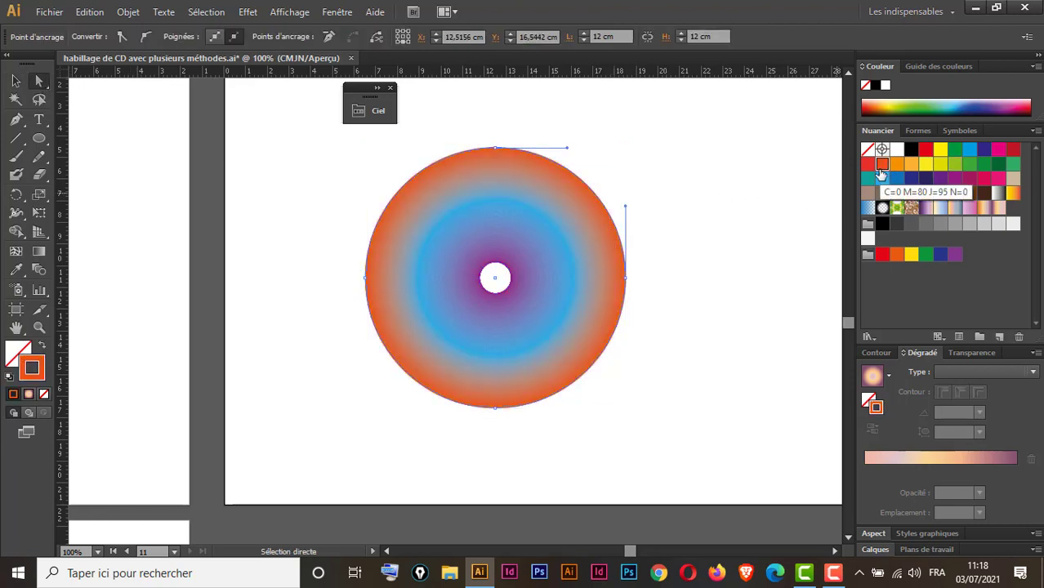
{"action": "left_click", "coordinate": [507, 295]}
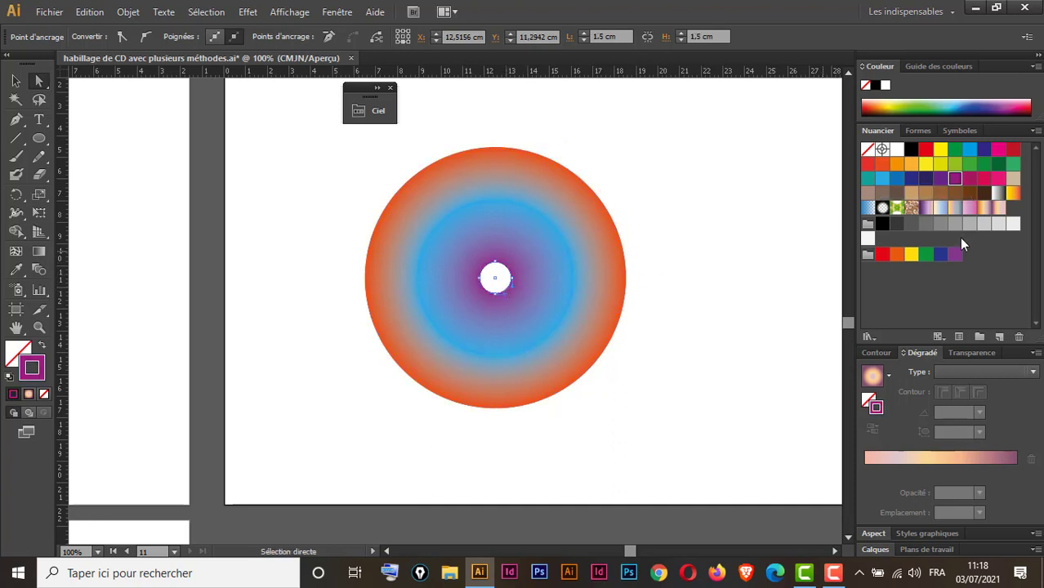
{"action": "left_click", "coordinate": [927, 183]}
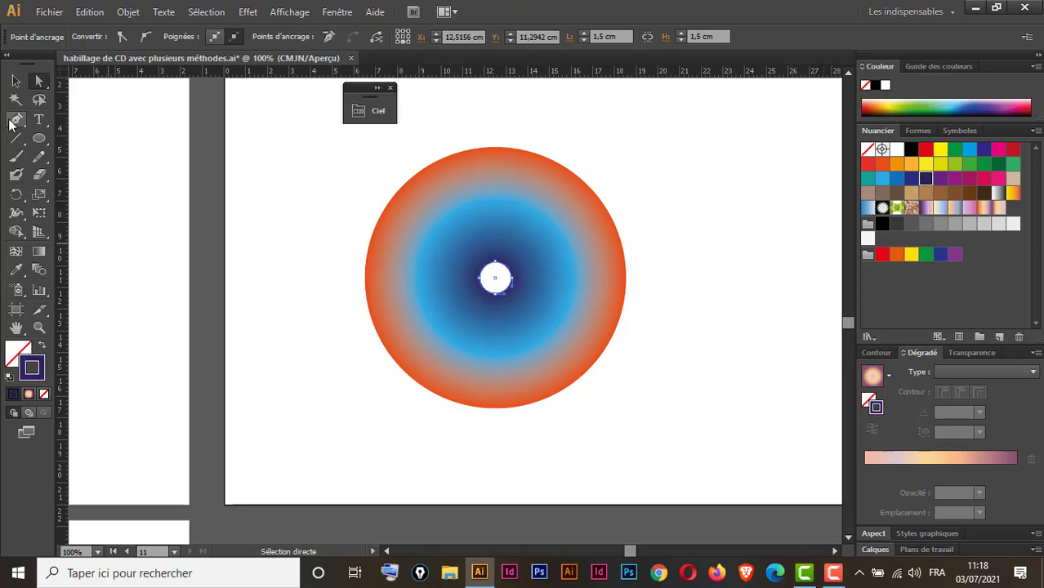
{"action": "left_click", "coordinate": [15, 80]}
{"action": "left_click", "coordinate": [280, 343]}
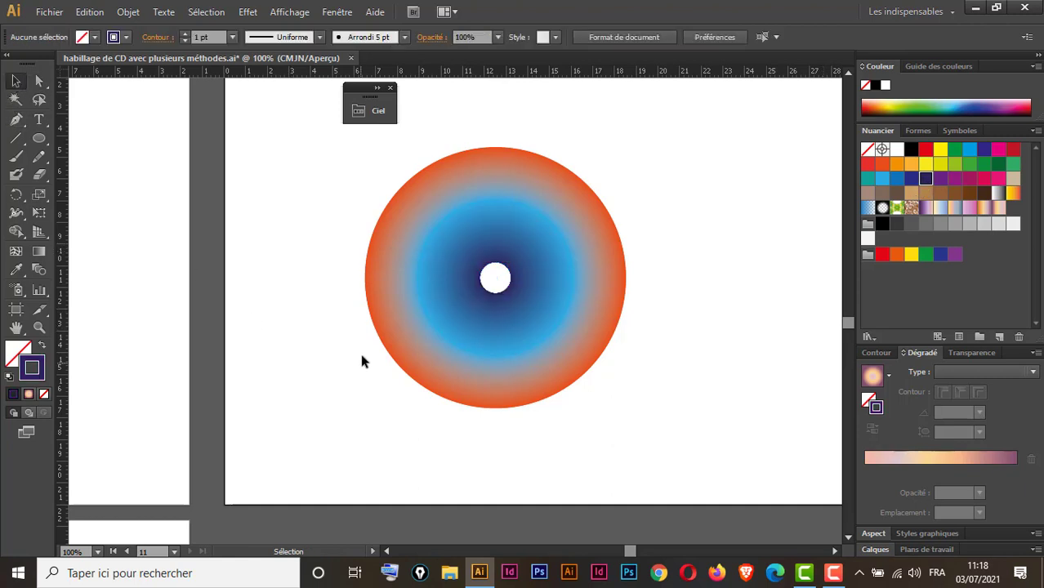
Add a new 29.7 × 21 cm artboard directly below the orange and blue disc's artboard, aligned with its left edge
{"action": "key", "text": "space"}
{"action": "left_click_drag", "start_coordinate": [340, 275], "coordinate": [663, 419]}
{"action": "left_click_drag", "start_coordinate": [257, 357], "coordinate": [453, 283]}
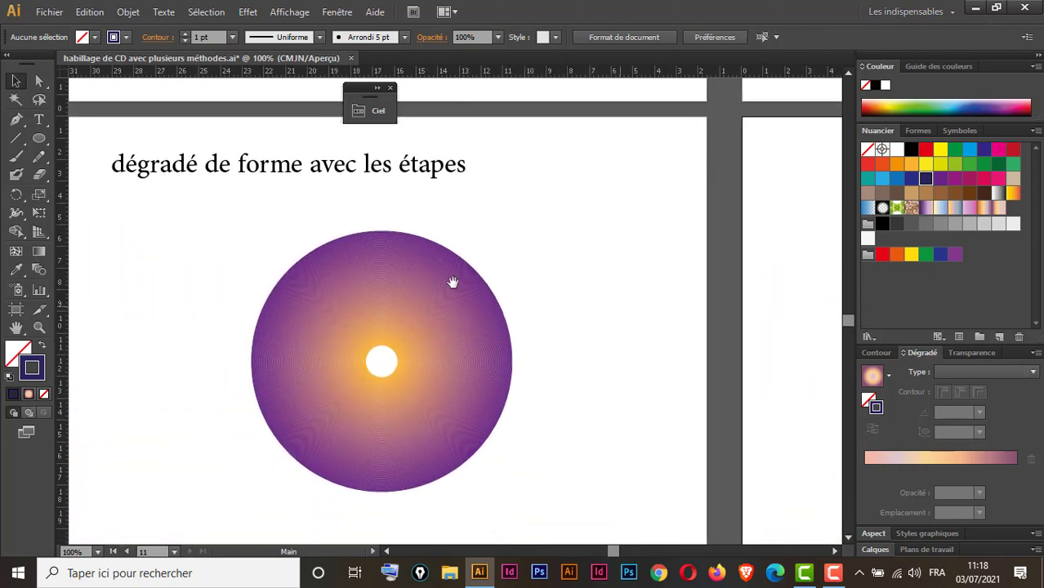
{"action": "left_click_drag", "start_coordinate": [622, 357], "coordinate": [533, 105]}
{"action": "left_click_drag", "start_coordinate": [499, 488], "coordinate": [547, 310]}
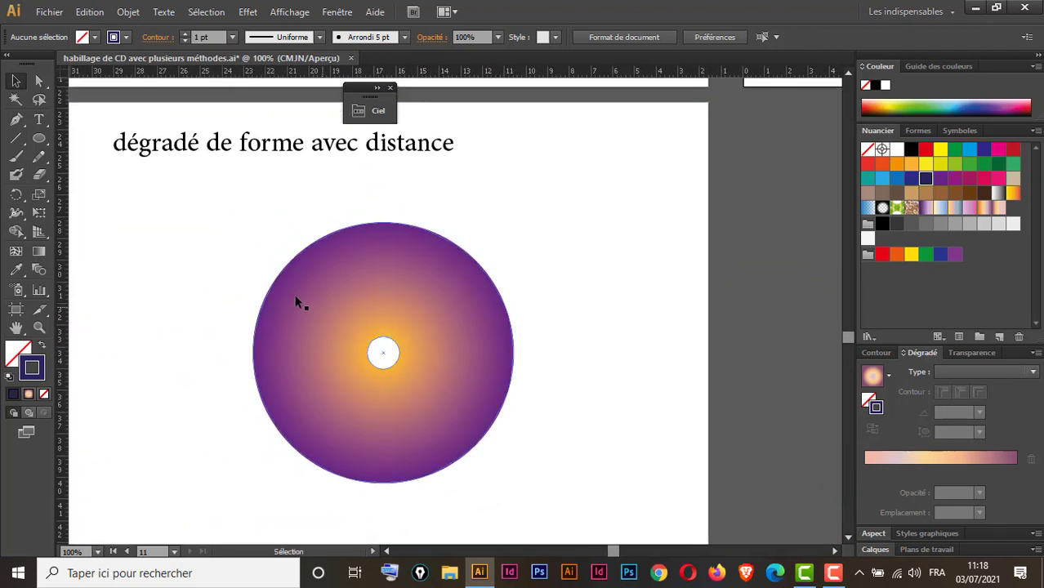
{"action": "key", "text": "space"}
{"action": "left_click_drag", "start_coordinate": [549, 254], "coordinate": [448, 215]}
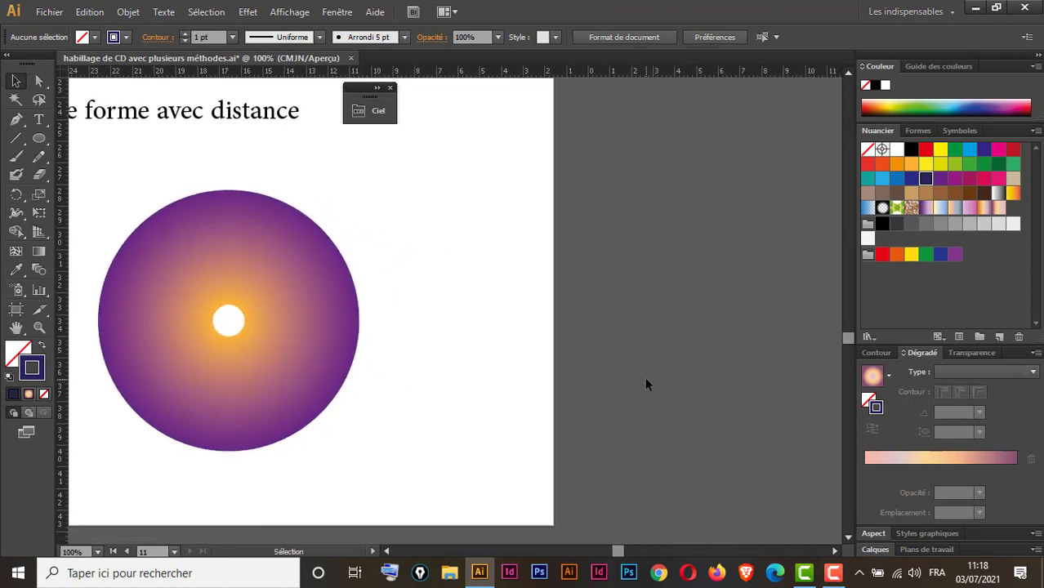
{"action": "key", "text": "ctrl+minus"}
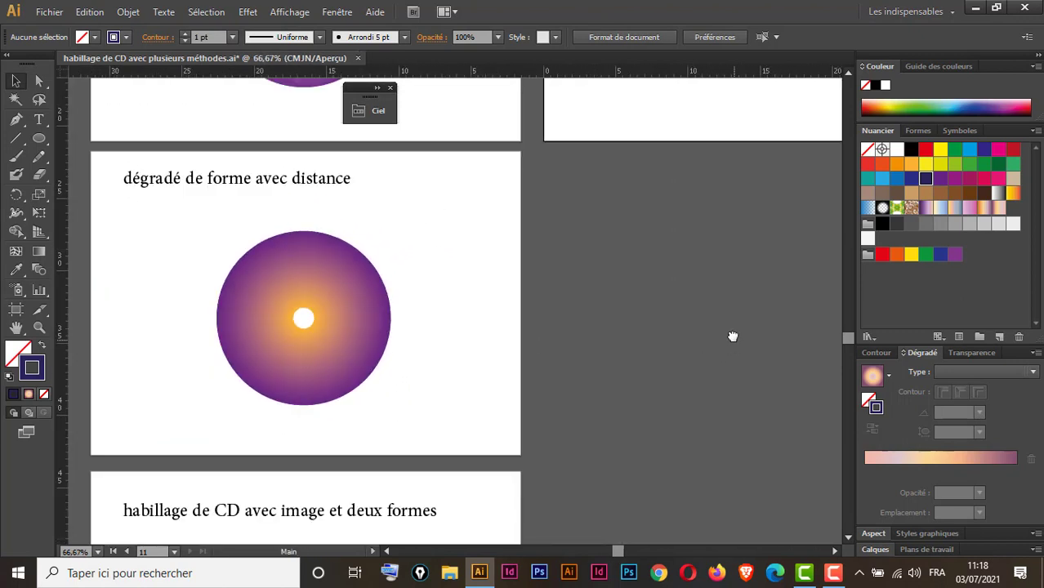
{"action": "left_click_drag", "start_coordinate": [732, 337], "coordinate": [494, 362]}
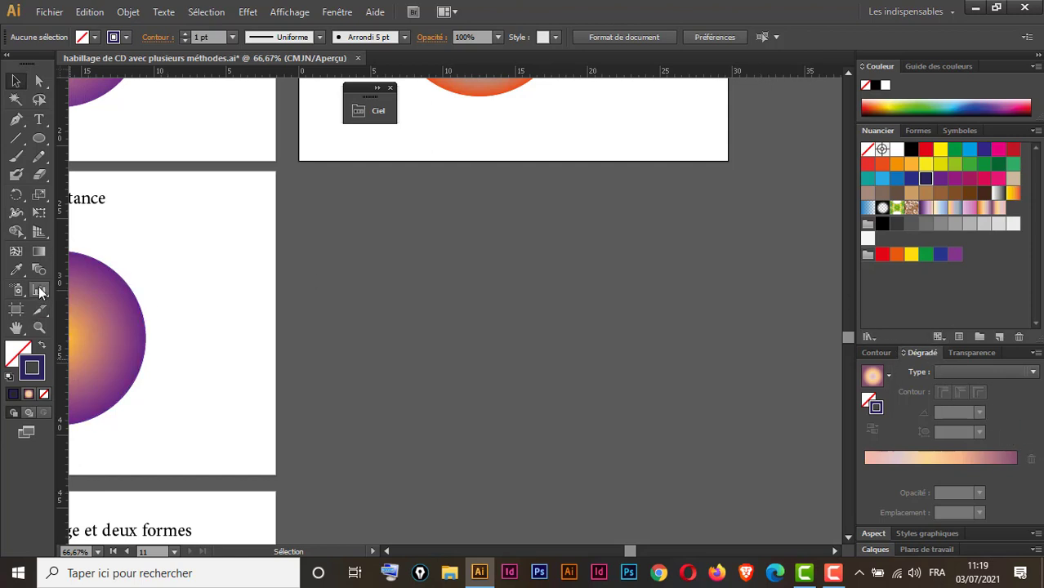
{"action": "left_click", "coordinate": [16, 309]}
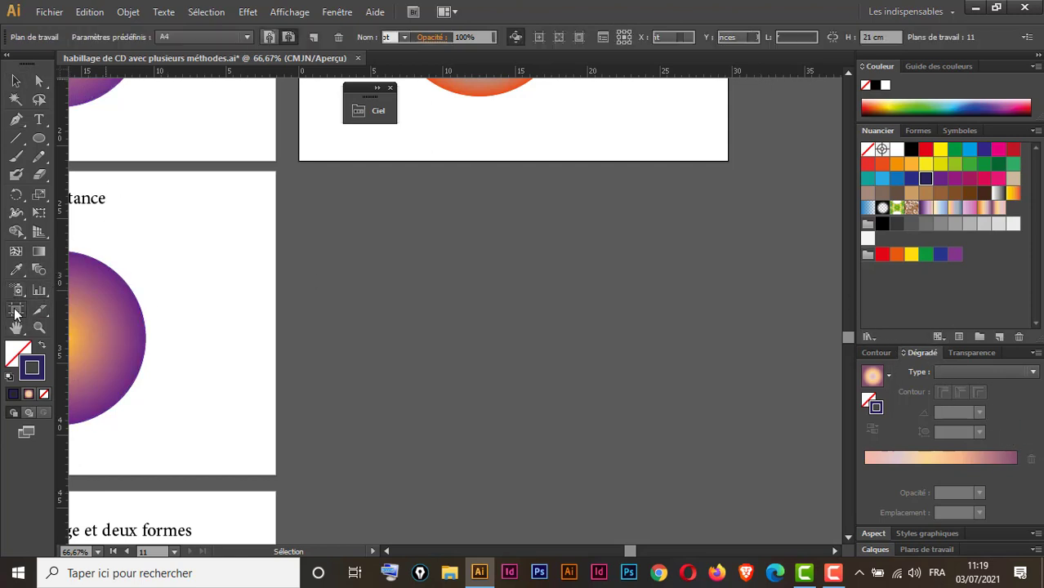
{"action": "left_click", "coordinate": [313, 37]}
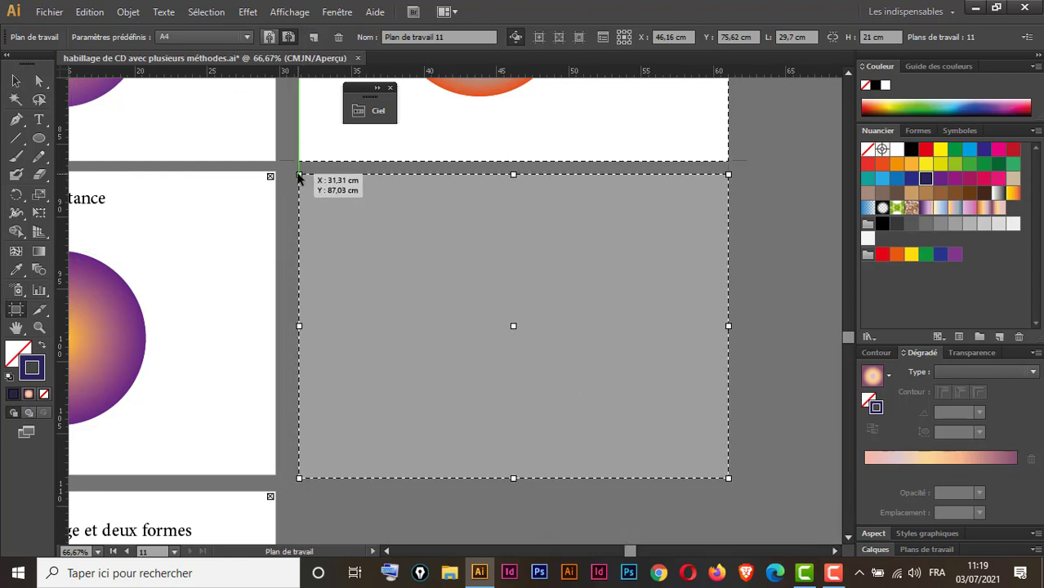
{"action": "left_click", "coordinate": [299, 173]}
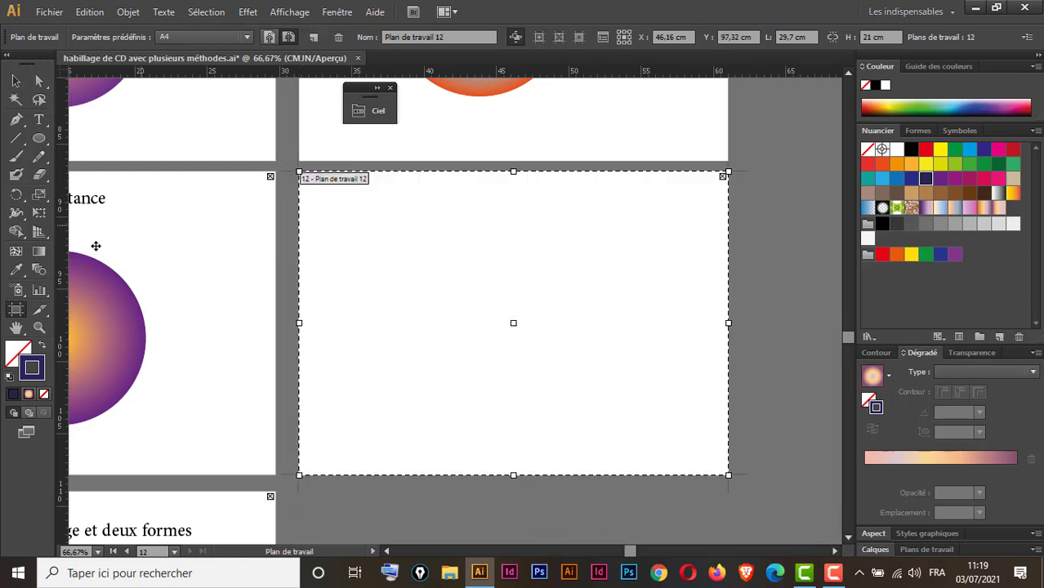
Draw a 12 × 12 cm circle on the new artboard and move it near the artboard's centre
{"action": "left_click", "coordinate": [40, 139]}
{"action": "left_click", "coordinate": [380, 296]}
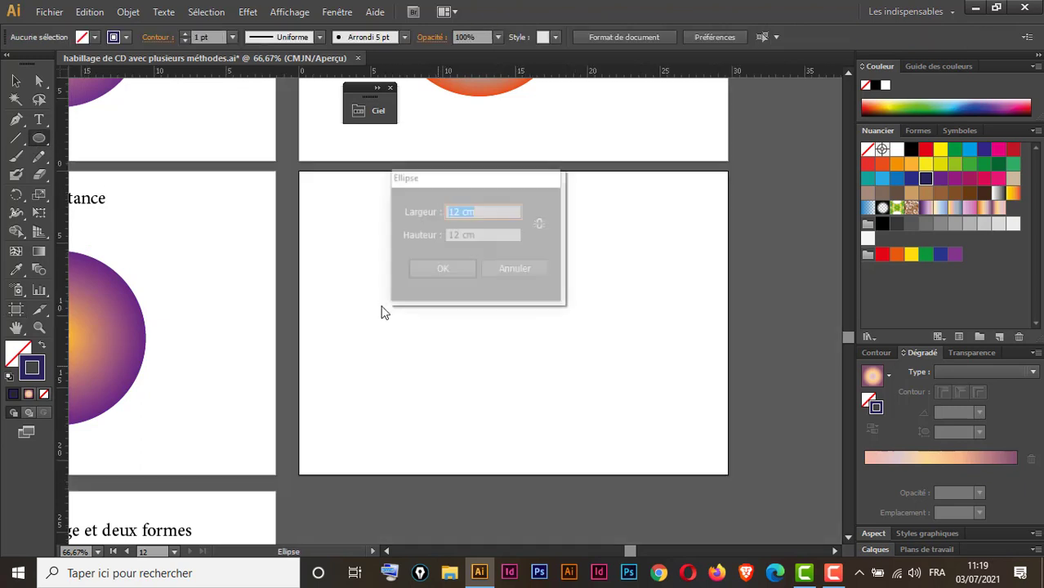
{"action": "key", "text": "Return"}
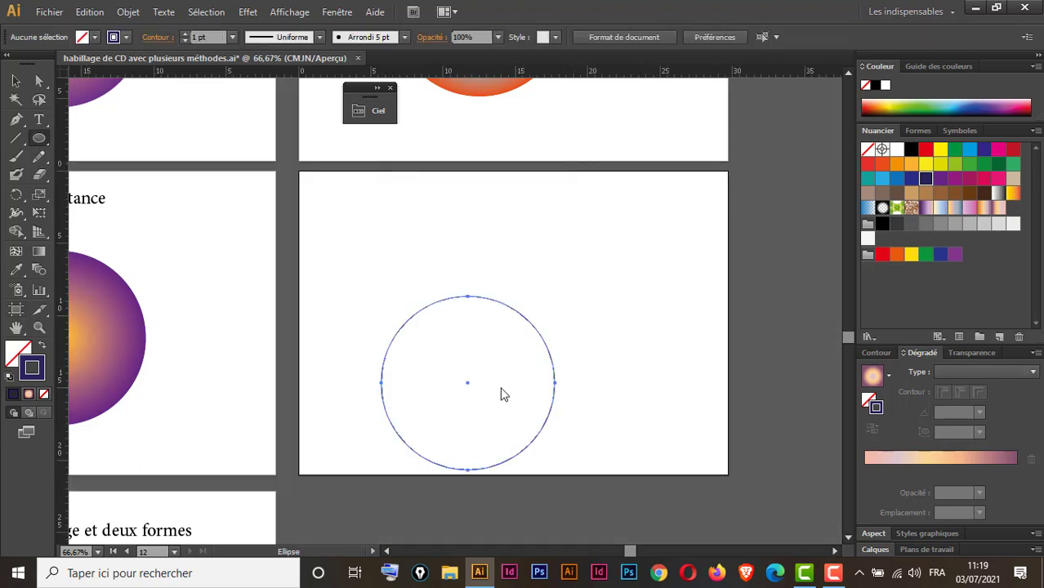
{"action": "left_click", "coordinate": [15, 81]}
{"action": "left_click_drag", "start_coordinate": [501, 314], "coordinate": [532, 258]}
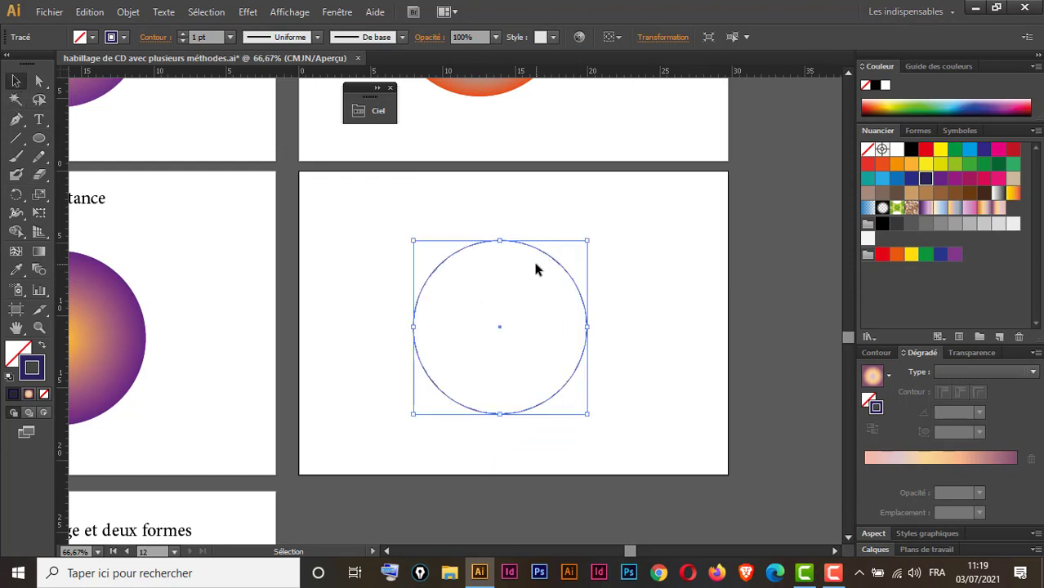
Draw a separate 1.5 × 1.5 cm circle to the left of the large circle, undoing the stray tiny ellipse
{"action": "left_click", "coordinate": [38, 138]}
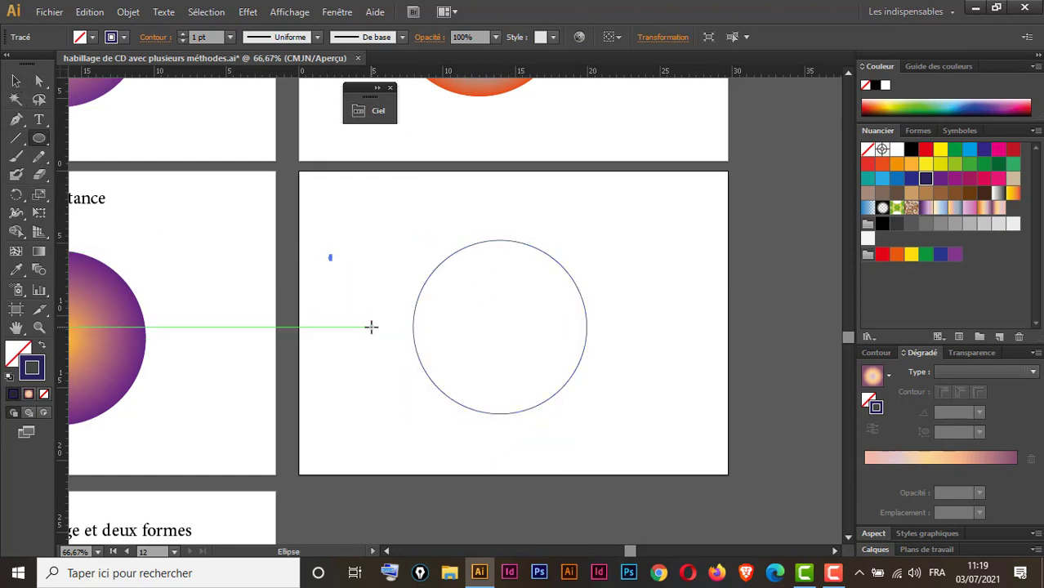
{"action": "key", "text": "ctrl+z"}
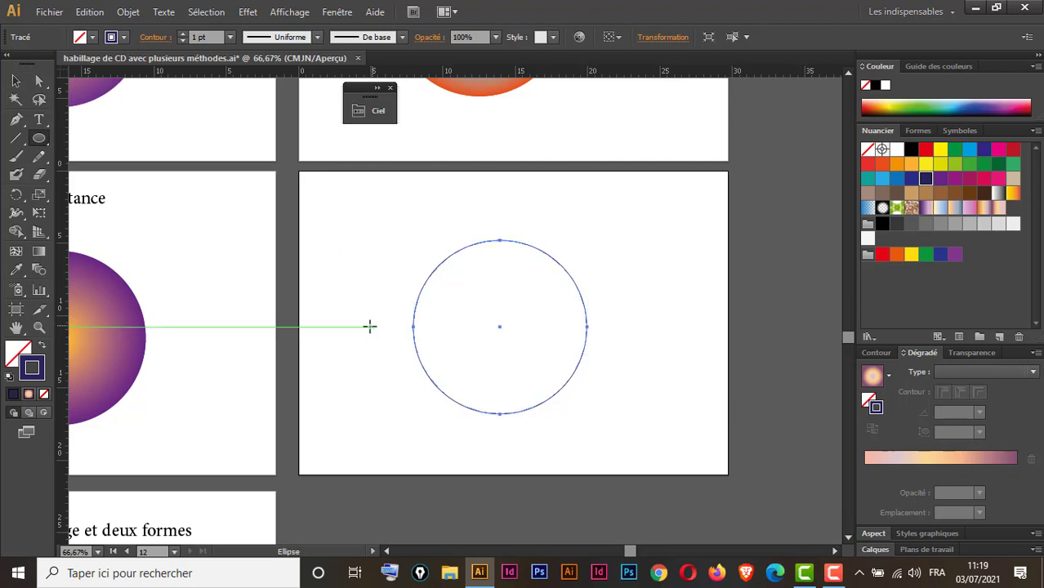
{"action": "left_click", "coordinate": [342, 259]}
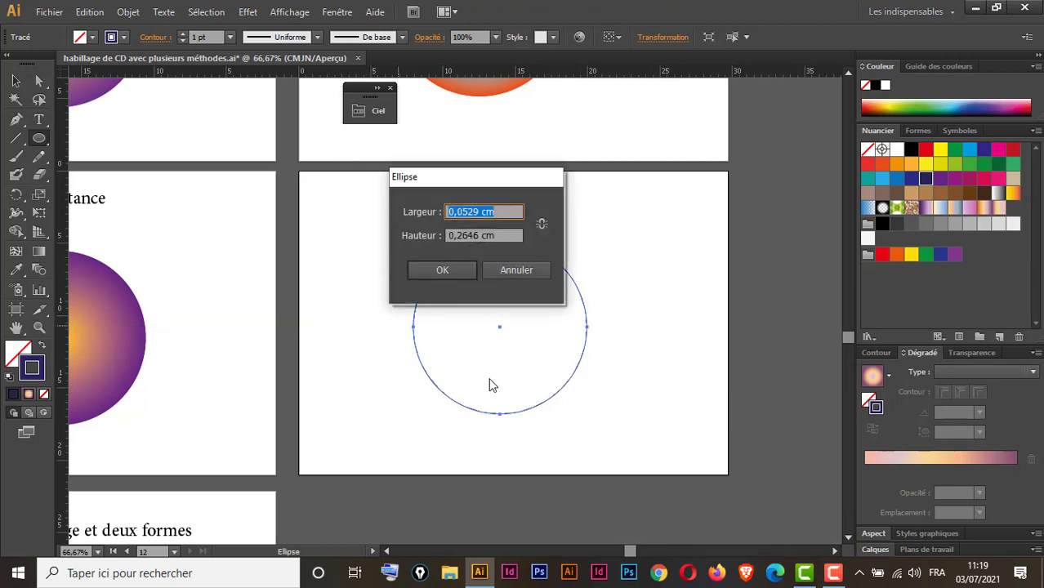
{"action": "type", "text": "1.5"}
{"action": "key", "text": "Tab"}
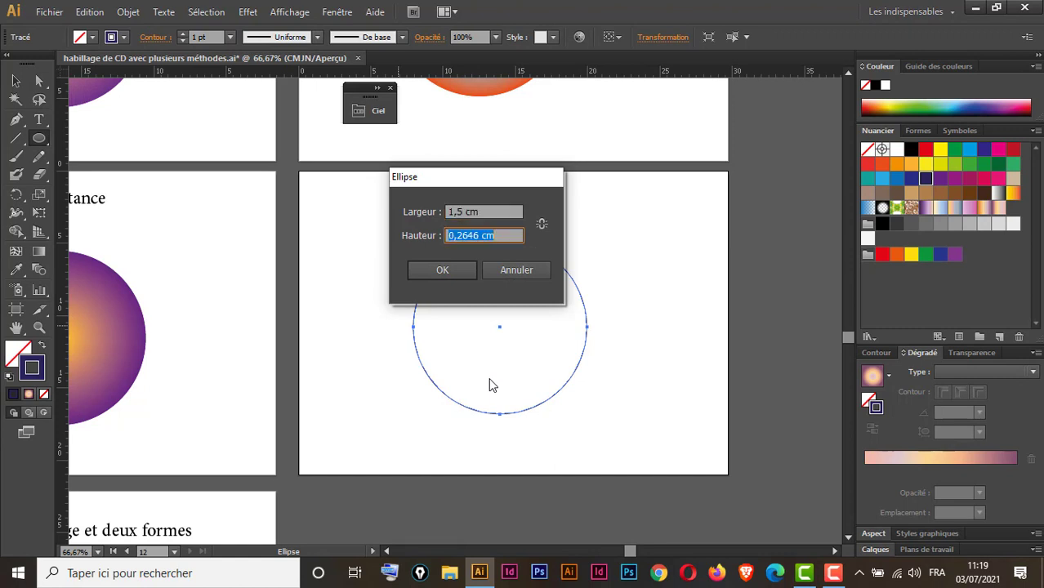
{"action": "type", "text": "1.5"}
{"action": "key", "text": "Return"}
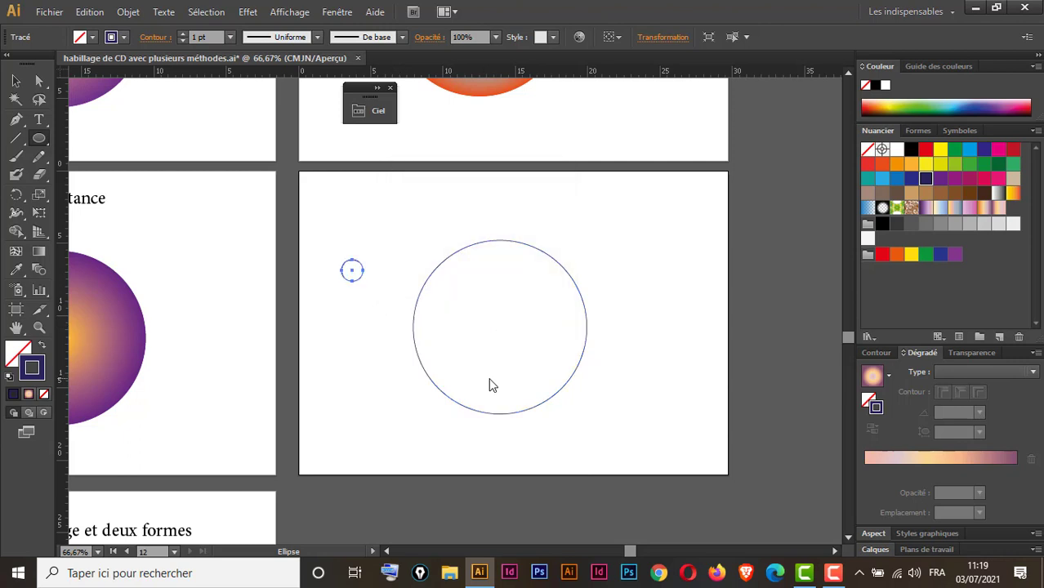
Colour the small circle's outline yellow and centre it horizontally and vertically on the large circle as key object
{"action": "left_click", "coordinate": [15, 81]}
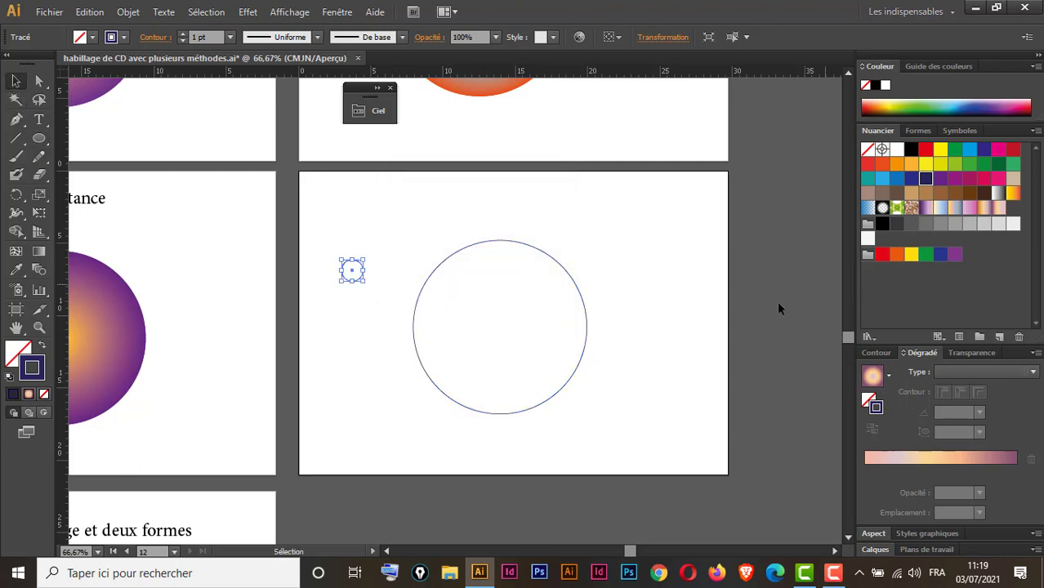
{"action": "left_click", "coordinate": [940, 149]}
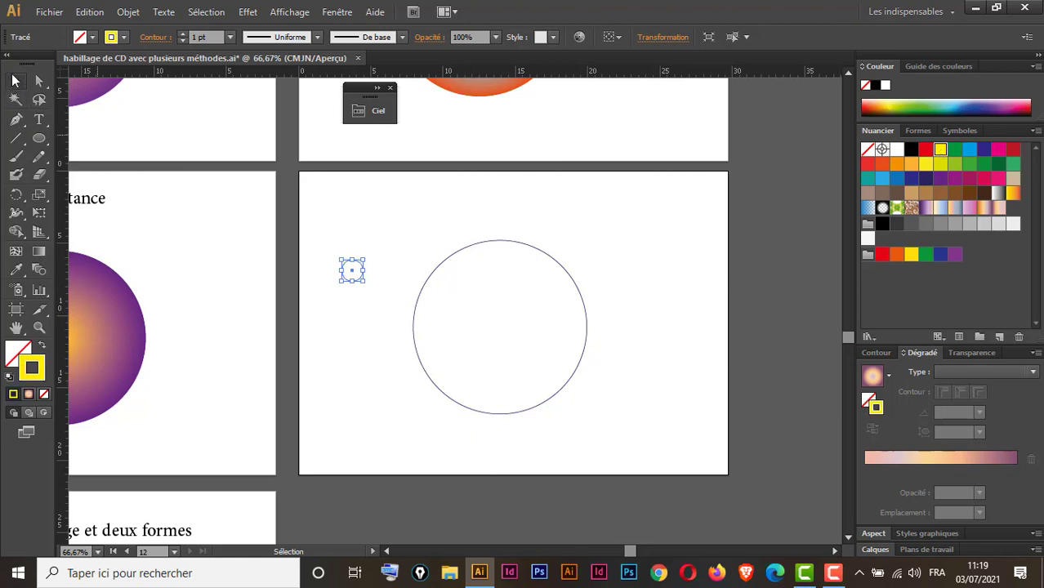
{"action": "left_click_drag", "start_coordinate": [629, 220], "coordinate": [306, 372]}
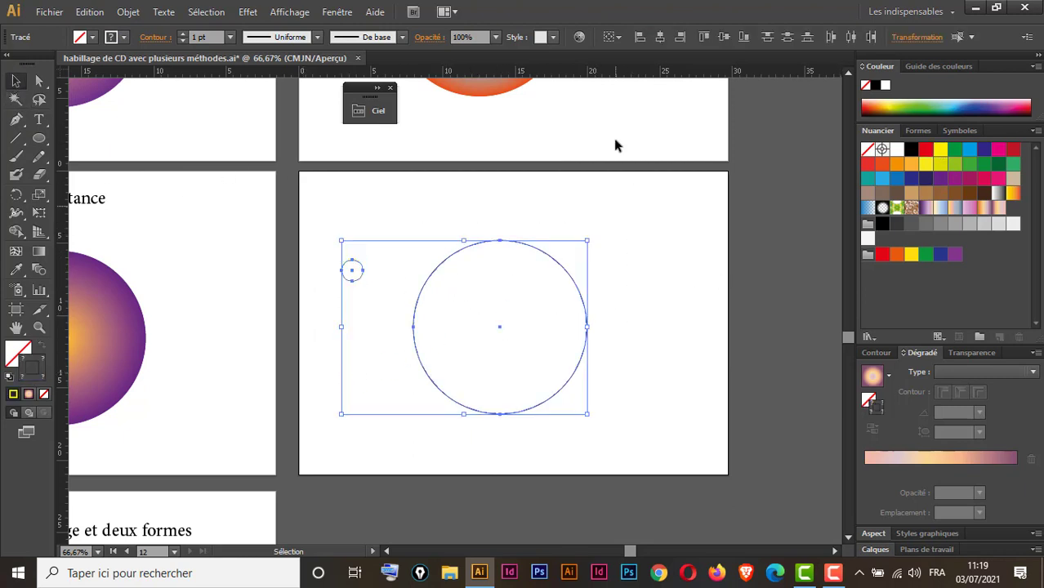
{"action": "left_click", "coordinate": [545, 254]}
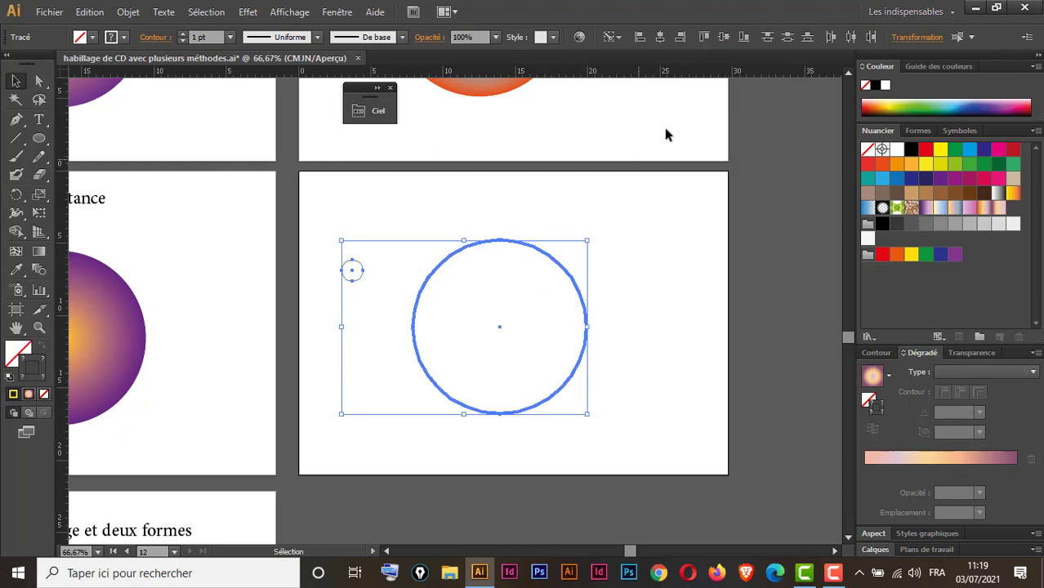
{"action": "left_click", "coordinate": [660, 37]}
{"action": "left_click", "coordinate": [724, 37]}
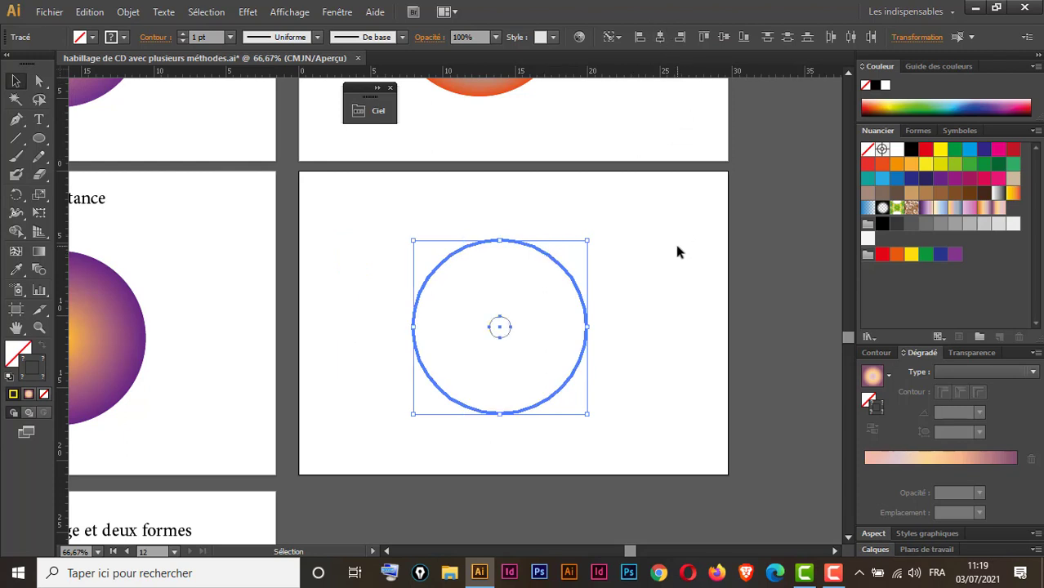
Blend the 12 cm dark blue circle with the small yellow centre circle using the Blend tool
{"action": "left_click_drag", "start_coordinate": [643, 268], "coordinate": [409, 395]}
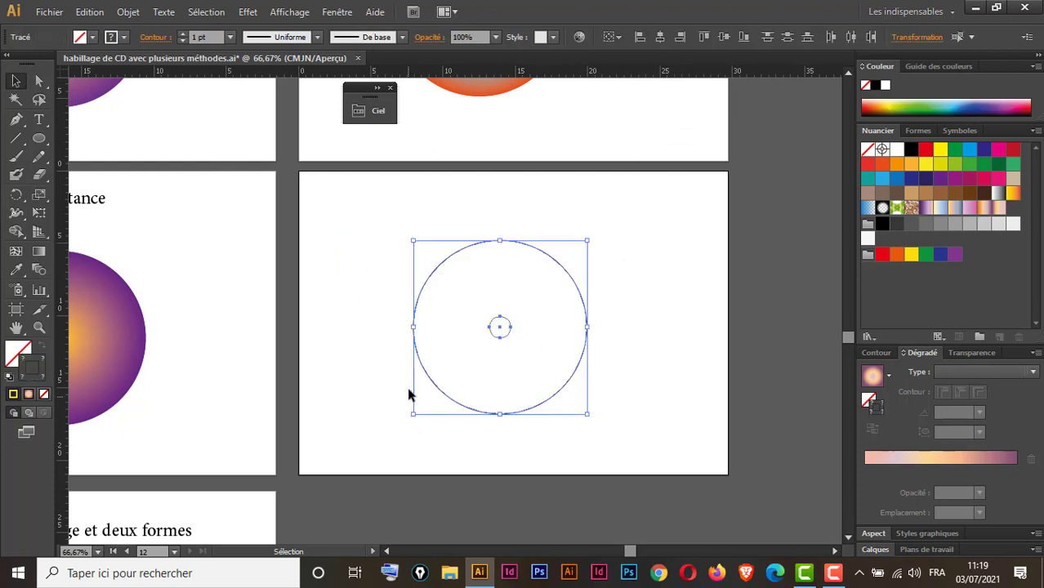
{"action": "left_click", "coordinate": [38, 270]}
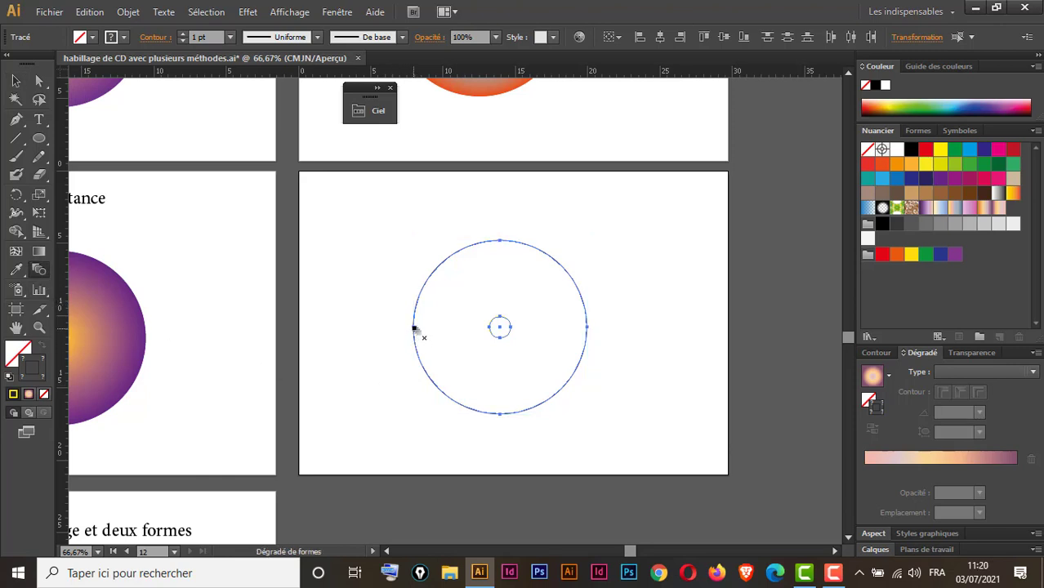
{"action": "left_click", "coordinate": [489, 327]}
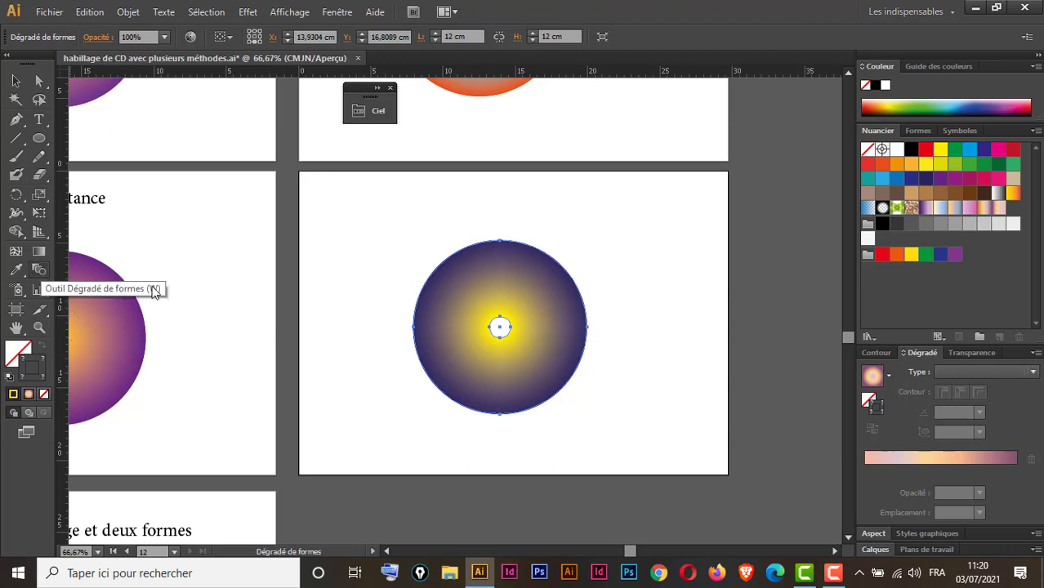
Switch the blend's spacing option to Distance with preview enabled and set the distance to 0.1 cm
{"action": "double_click", "coordinate": [39, 271]}
{"action": "left_click_drag", "start_coordinate": [370, 184], "coordinate": [334, 197]}
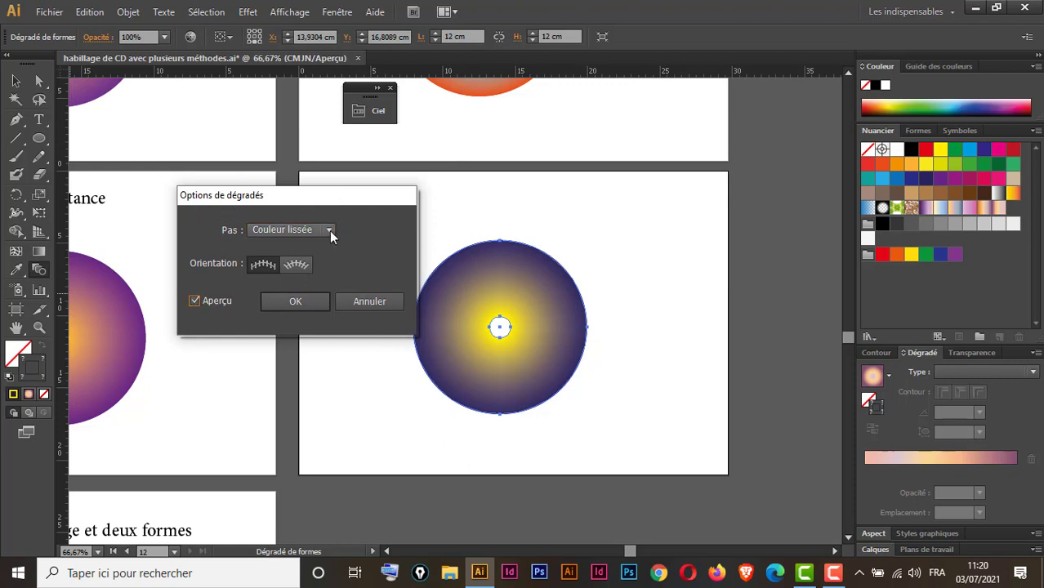
{"action": "left_click", "coordinate": [329, 231]}
{"action": "left_click", "coordinate": [292, 279]}
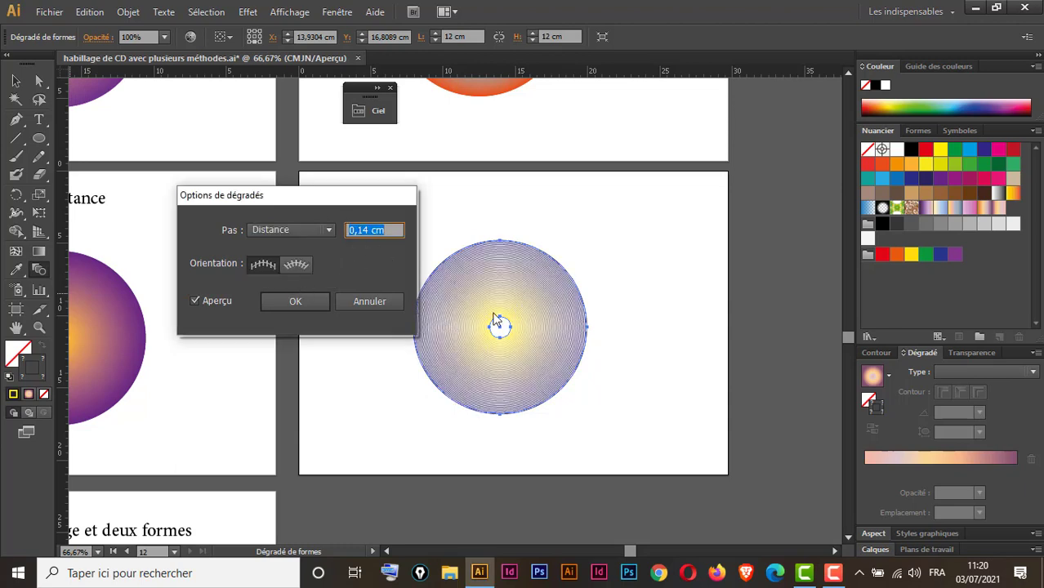
{"action": "left_click_drag", "start_coordinate": [332, 197], "coordinate": [290, 261]}
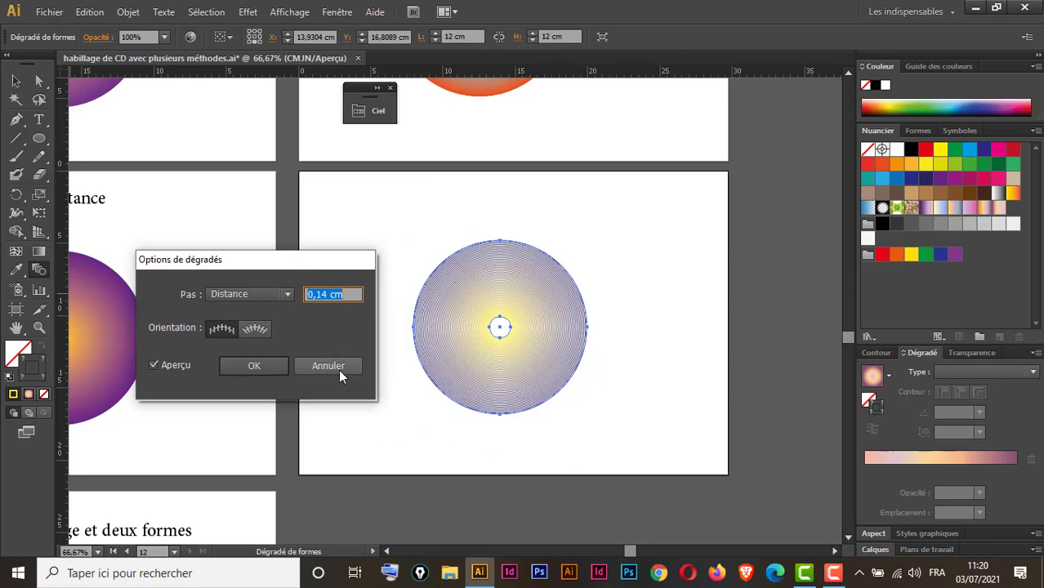
{"action": "left_click", "coordinate": [317, 294]}
{"action": "key", "text": "Delete"}
{"action": "key", "text": "Tab"}
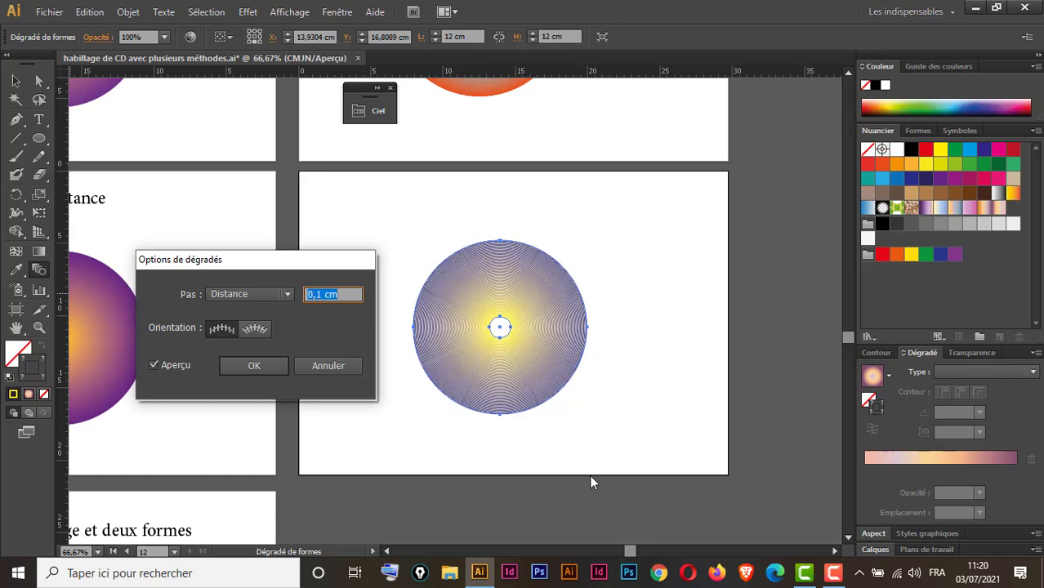
Preview the blend with distances of 0, 0.1, 0.2, 0.5, 0.7, 0.8 and 0.9 cm
{"action": "type", "text": "0"}
{"action": "key", "text": "Tab"}
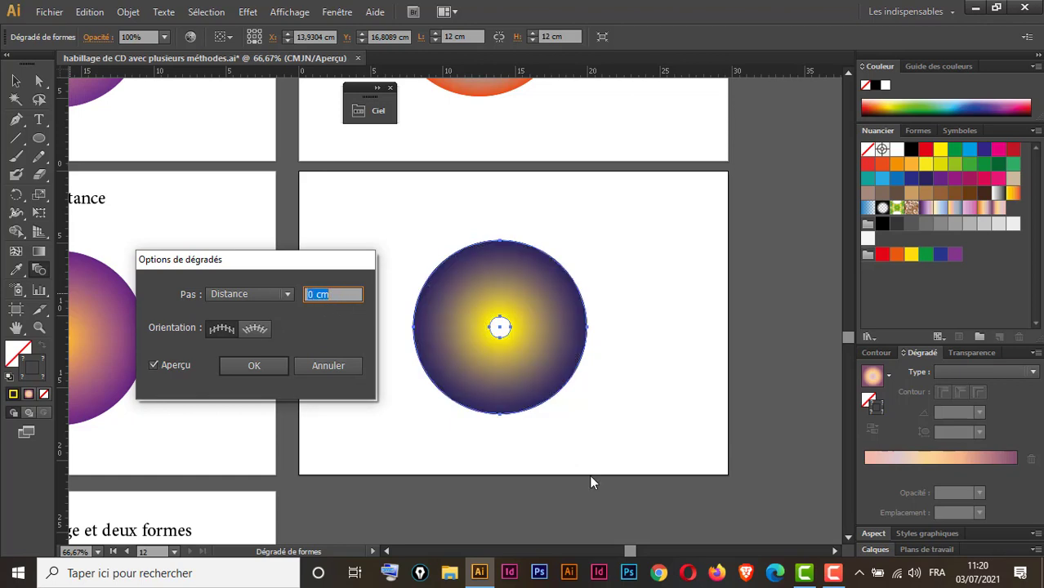
{"action": "type", "text": "0,1"}
{"action": "key", "text": "Tab"}
{"action": "type", "text": "0,2"}
{"action": "key", "text": "Tab"}
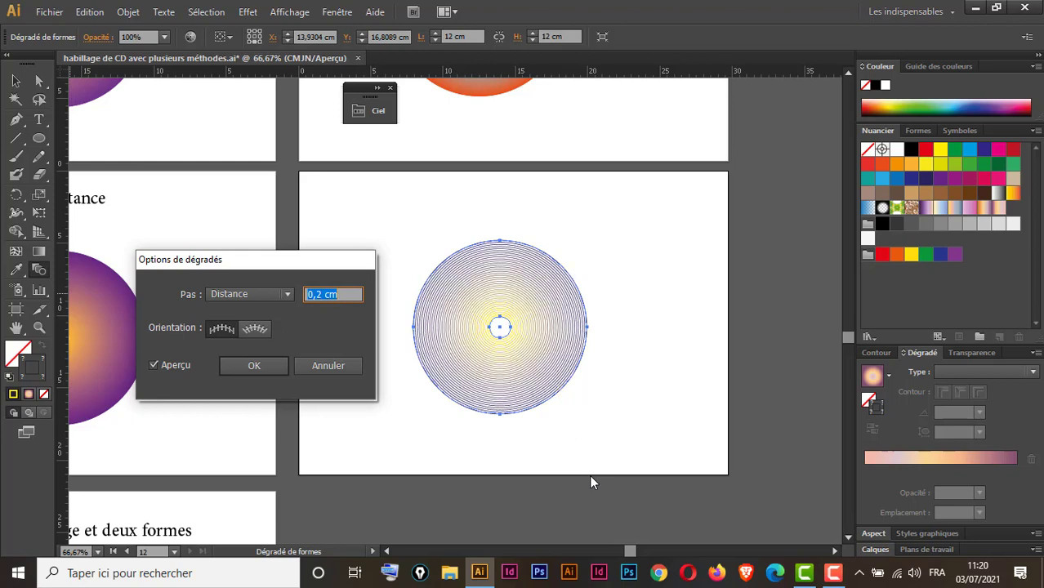
{"action": "type", "text": "0,5"}
{"action": "key", "text": "Tab"}
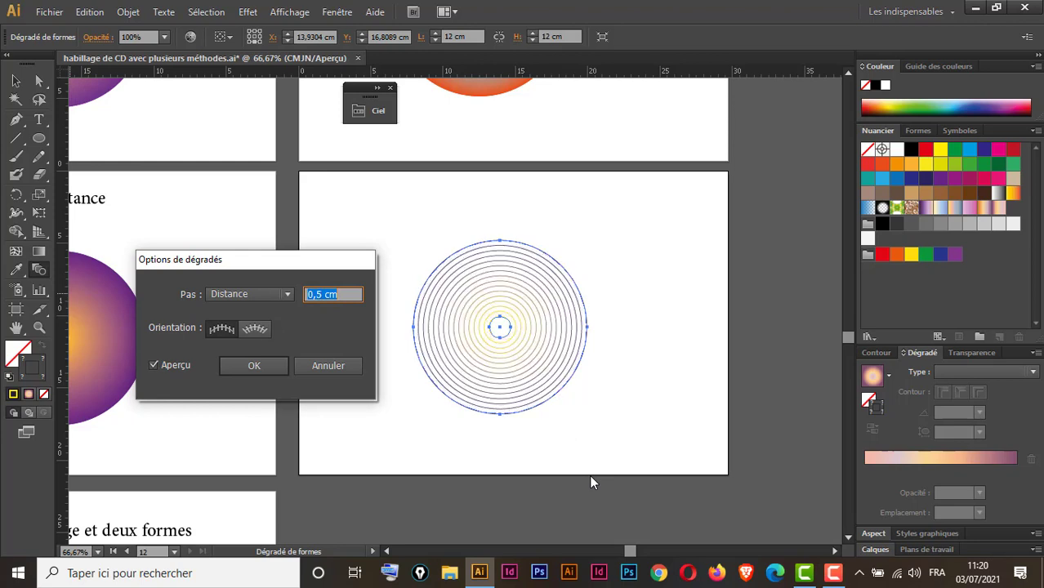
{"action": "type", "text": "0,7"}
{"action": "key", "text": "Tab"}
{"action": "type", "text": "0,8"}
{"action": "key", "text": "Tab"}
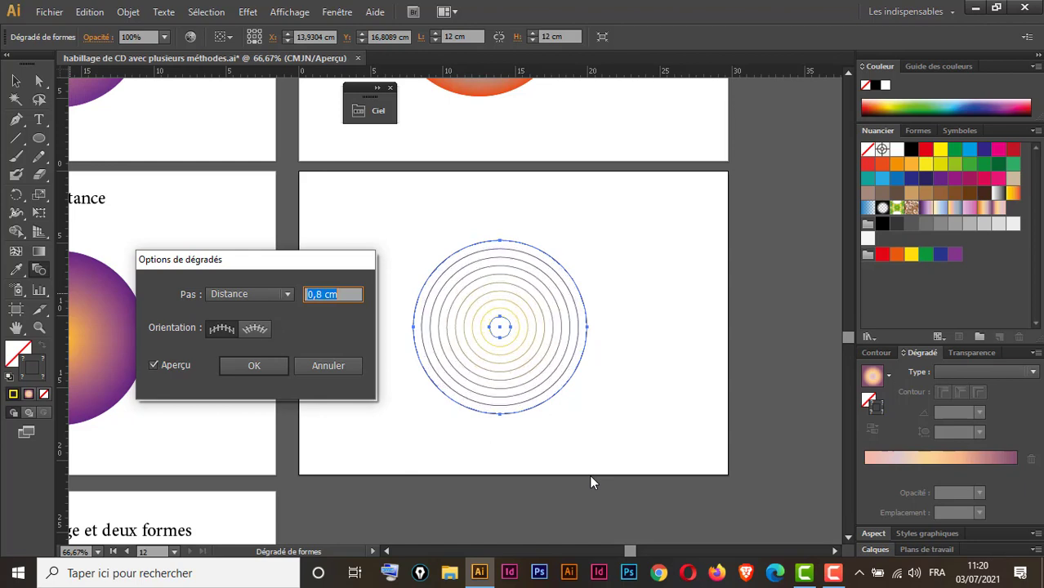
{"action": "type", "text": "0,9"}
{"action": "key", "text": "Tab"}
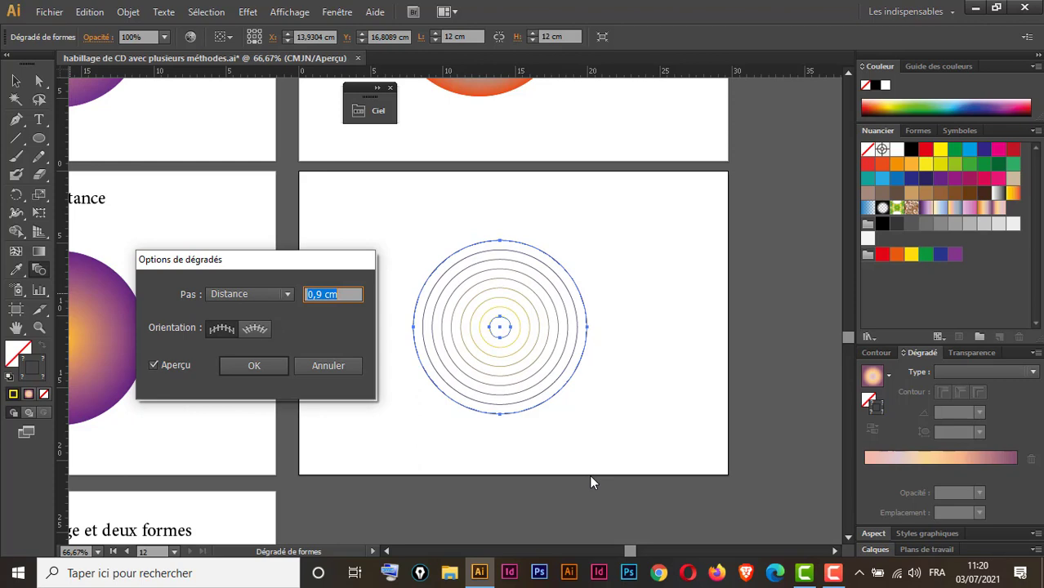
Lower the blend distance stepwise to 0.01 cm, turn off the preview and apply the blend options
{"action": "key", "text": "Down"}
{"action": "key", "text": "Down"}
{"action": "key", "text": "Down"}
{"action": "key", "text": "Down"}
{"action": "key", "text": "Down"}
{"action": "key", "text": "Down"}
{"action": "key", "text": "Down"}
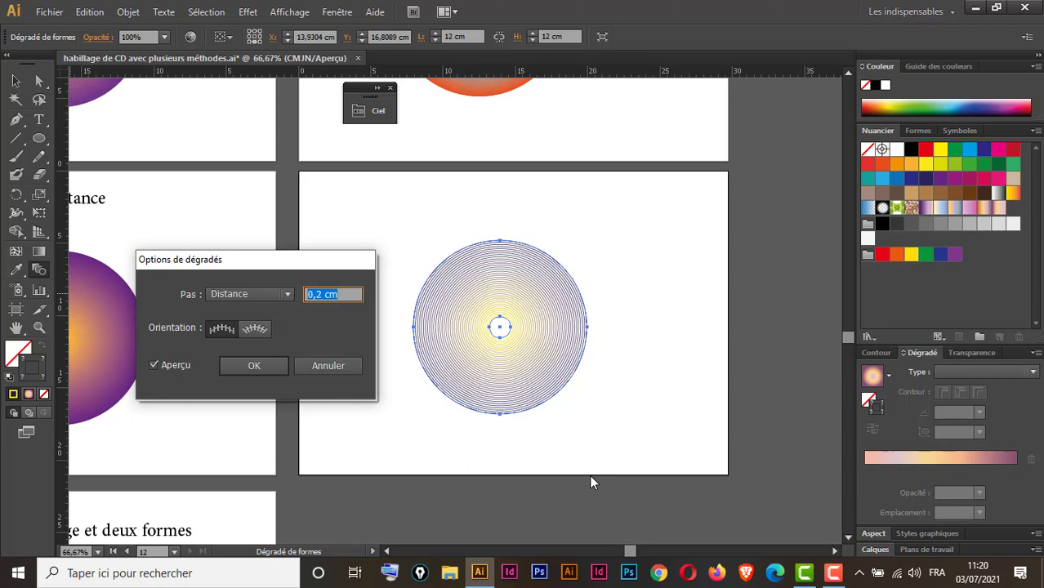
{"action": "key", "text": "Down"}
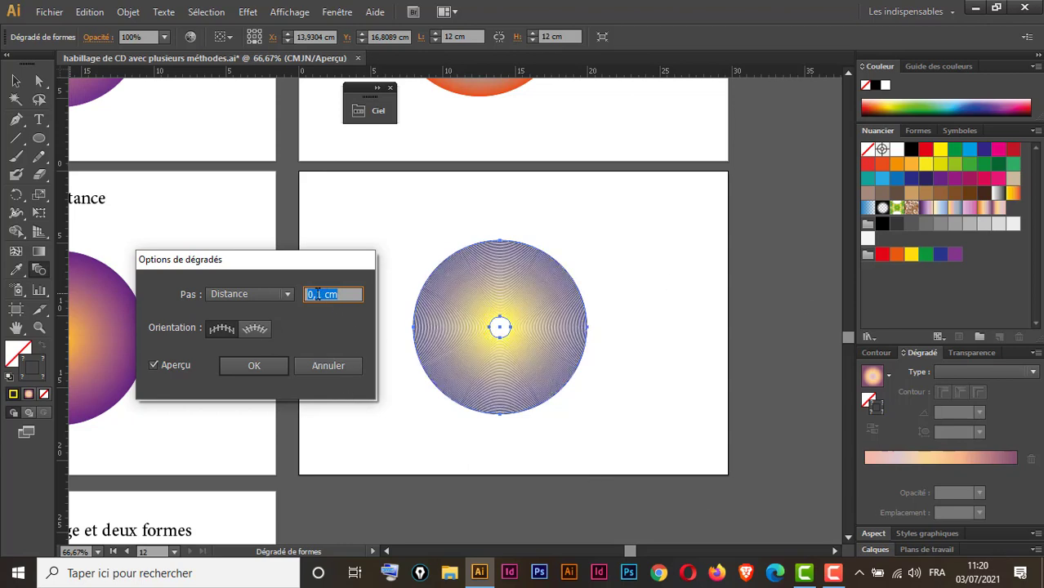
{"action": "key", "text": "Down"}
{"action": "left_click", "coordinate": [154, 365]}
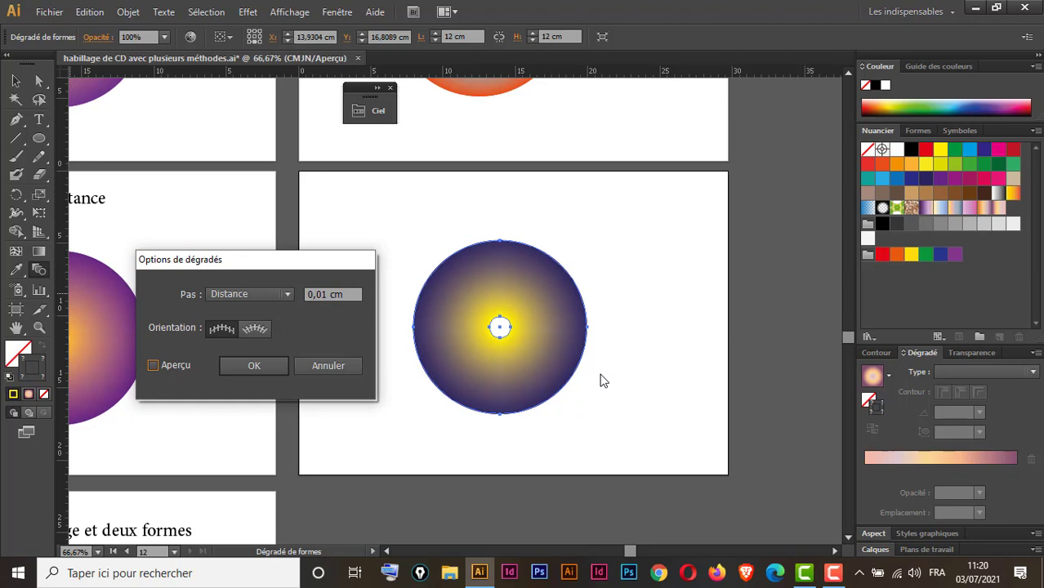
{"action": "left_click", "coordinate": [266, 366]}
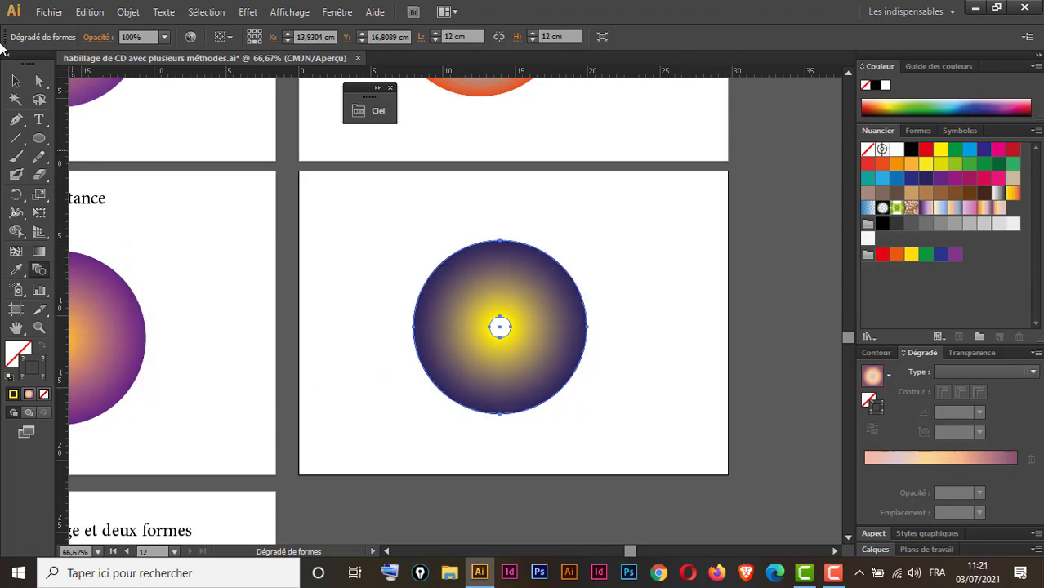
Add a new 29.7 × 21 cm artboard below the blue and yellow disc's artboard, beside the image and two shapes example
{"action": "key", "text": "v"}
{"action": "left_click_drag", "start_coordinate": [235, 359], "coordinate": [490, 129]}
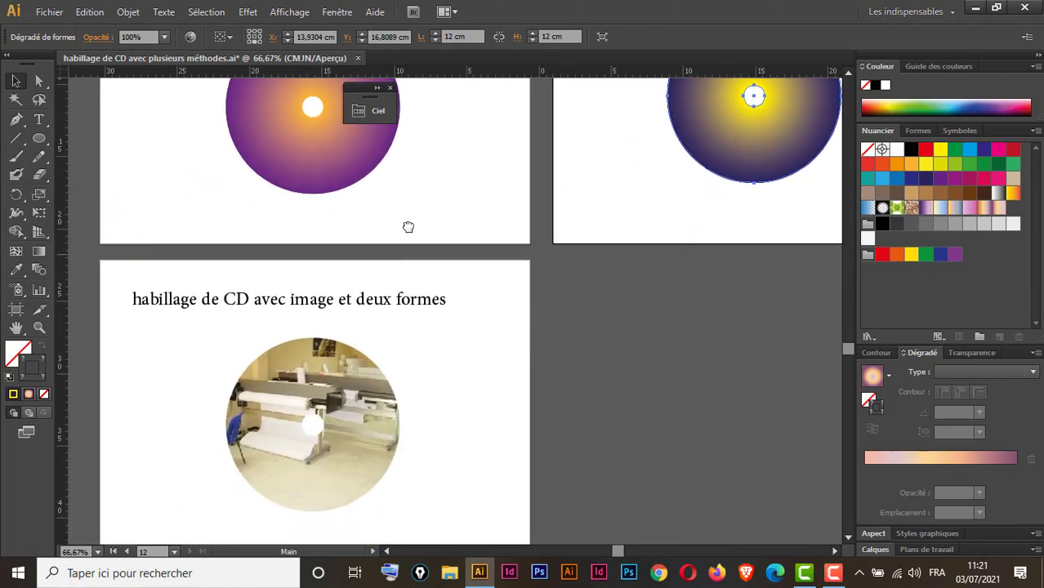
{"action": "left_click_drag", "start_coordinate": [432, 350], "coordinate": [394, 235]}
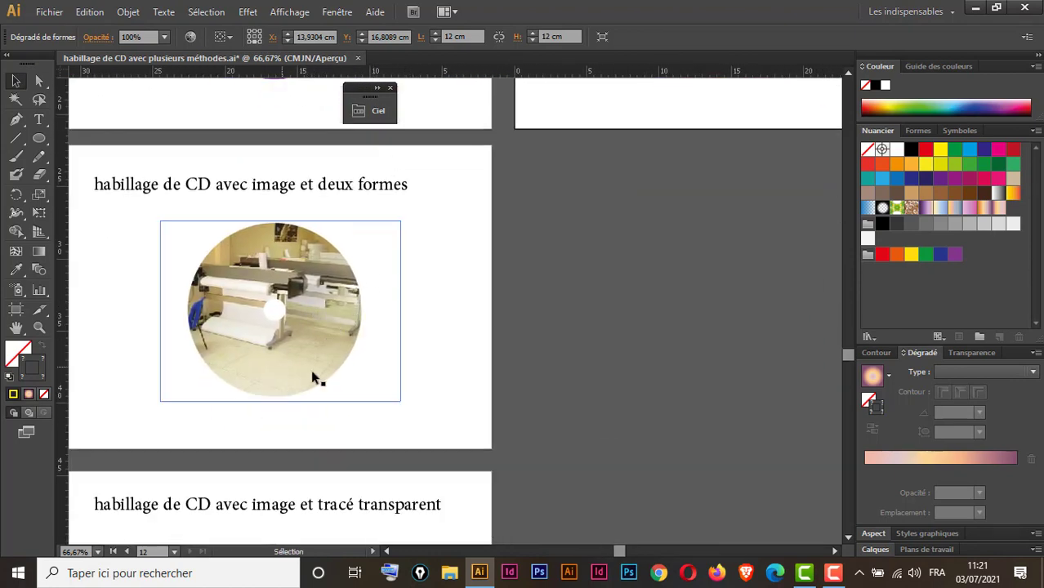
{"action": "left_click", "coordinate": [426, 330]}
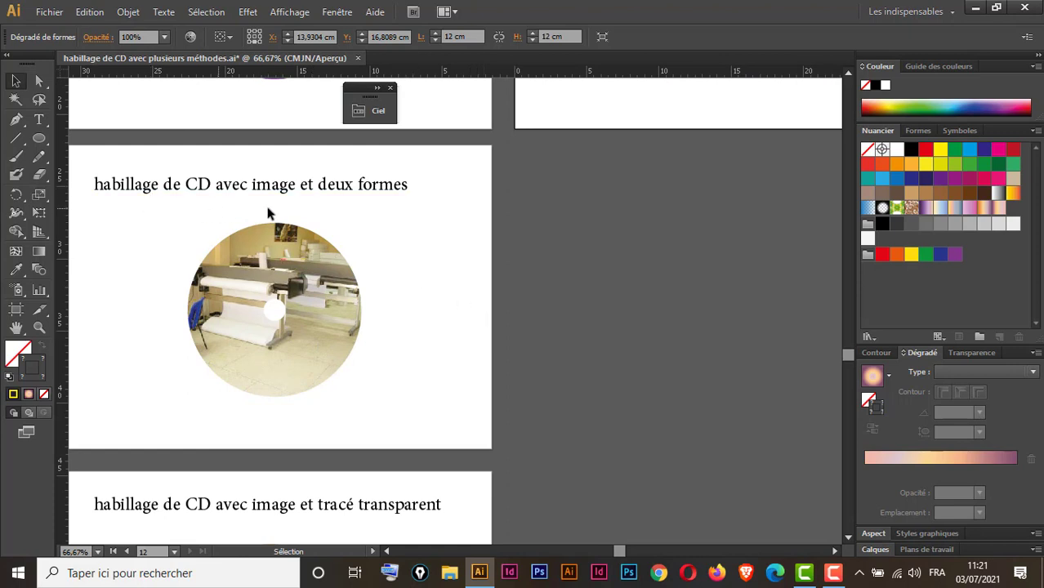
{"action": "left_click_drag", "start_coordinate": [472, 314], "coordinate": [315, 337]}
{"action": "left_click", "coordinate": [17, 310]}
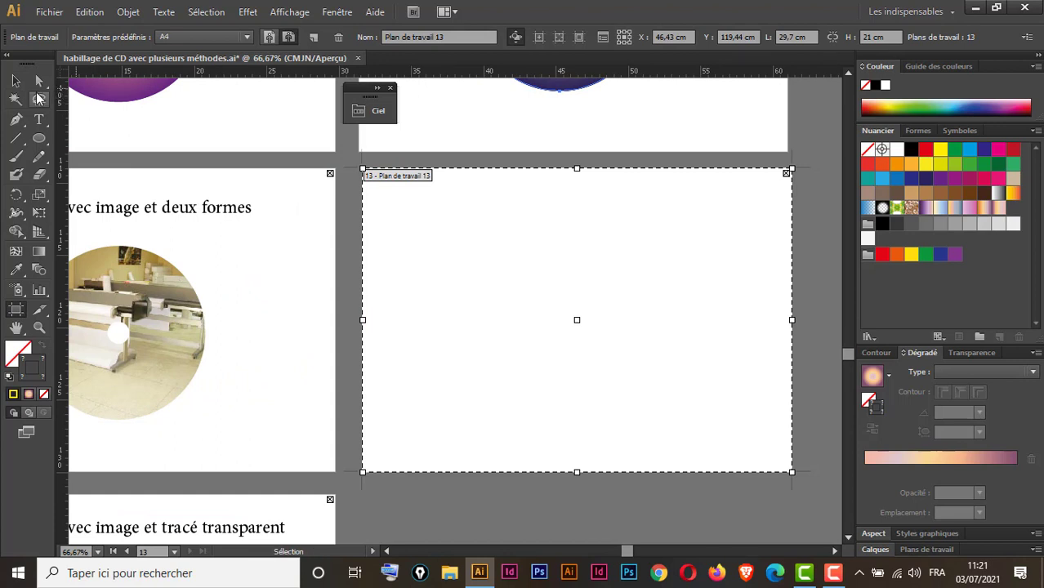
Draw a 1.5 × 1.5 cm circle in the left part of the new artboard and undo the stray ellipse
{"action": "left_click", "coordinate": [38, 138]}
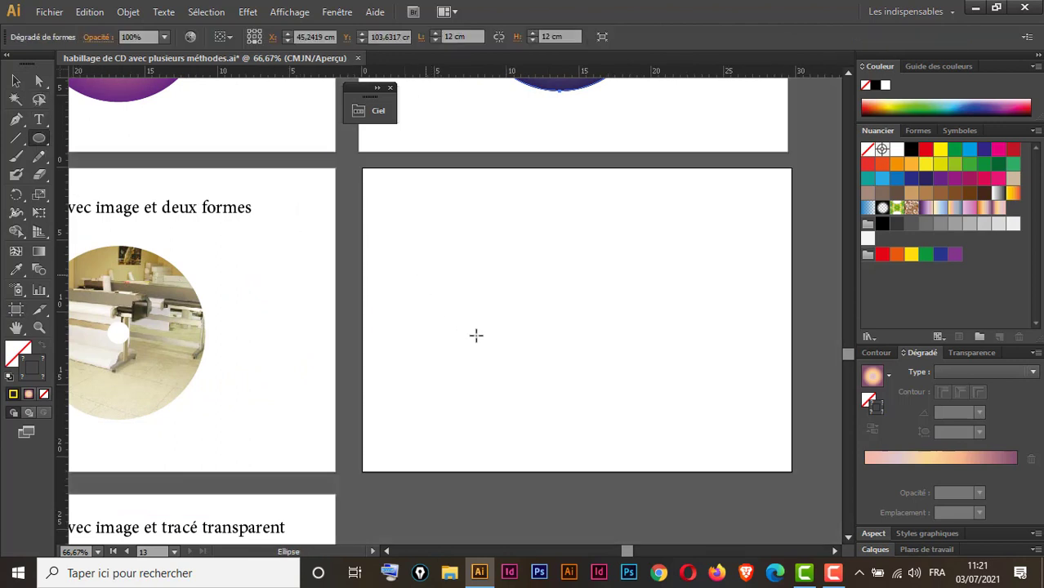
{"action": "left_click", "coordinate": [474, 335]}
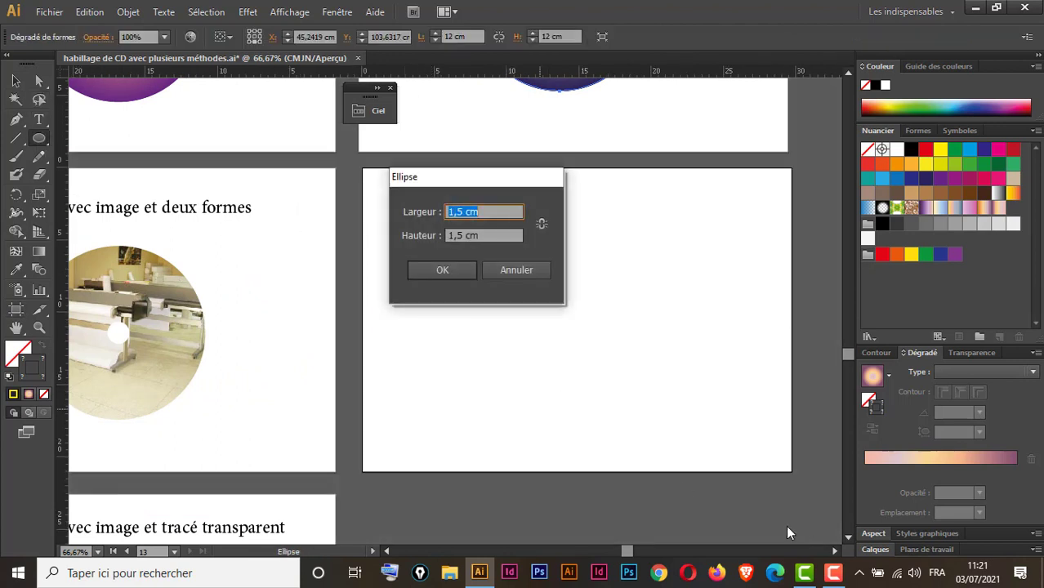
{"action": "key", "text": "Return"}
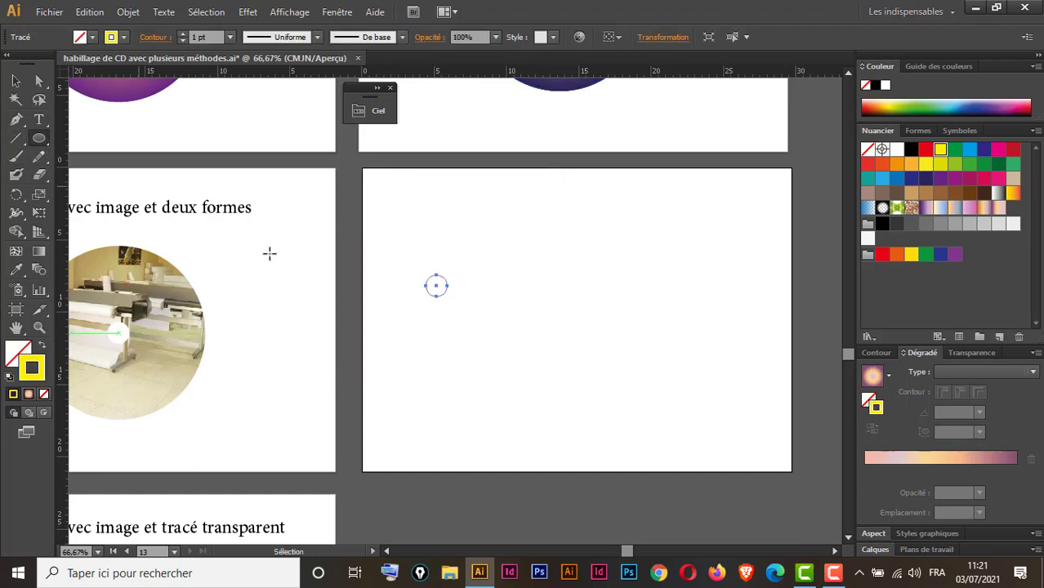
{"action": "left_click", "coordinate": [541, 332]}
{"action": "key", "text": "ctrl+z"}
Draw a 12 × 12 cm circle and move it near the artboard's centre, beside the small circle
{"action": "left_click", "coordinate": [577, 367]}
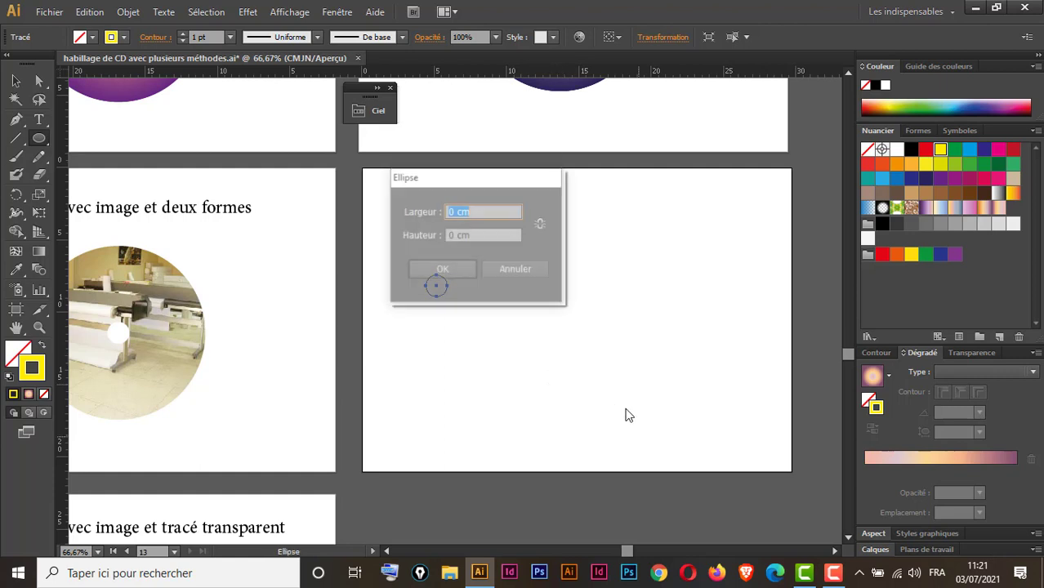
{"action": "type", "text": "12"}
{"action": "key", "text": "Tab"}
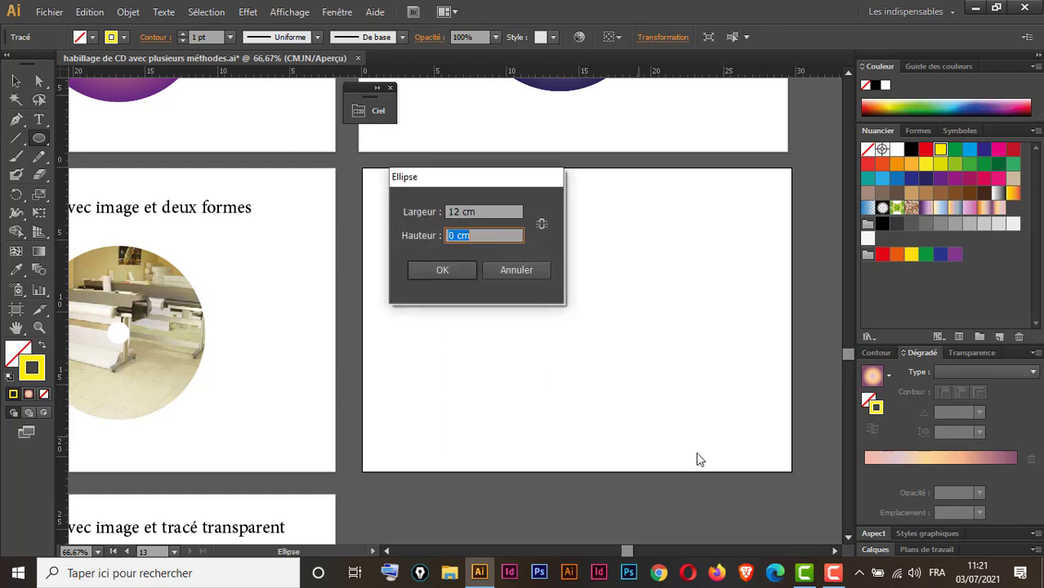
{"action": "type", "text": "12"}
{"action": "key", "text": "Return"}
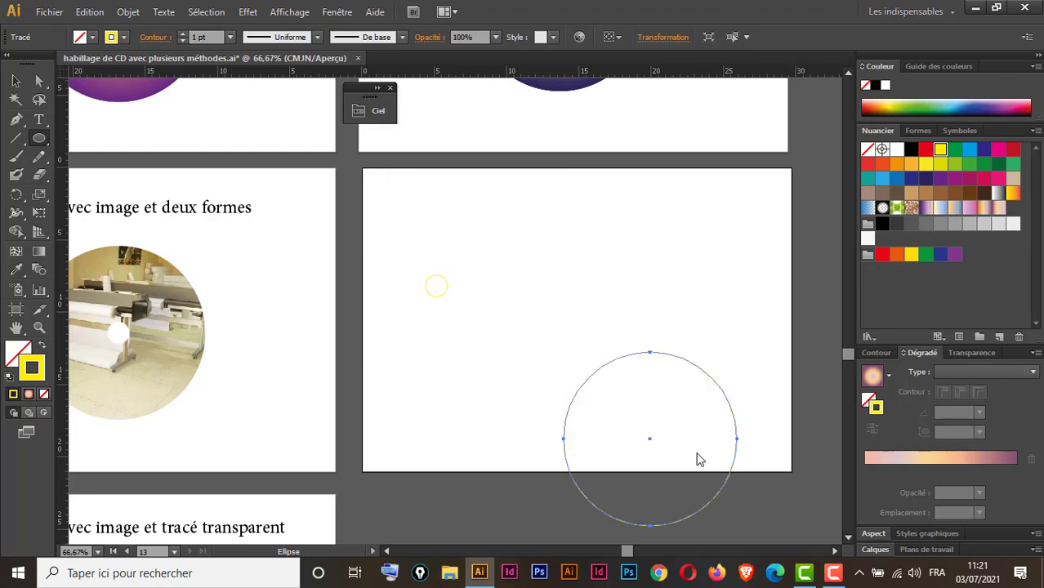
{"action": "left_click", "coordinate": [18, 81]}
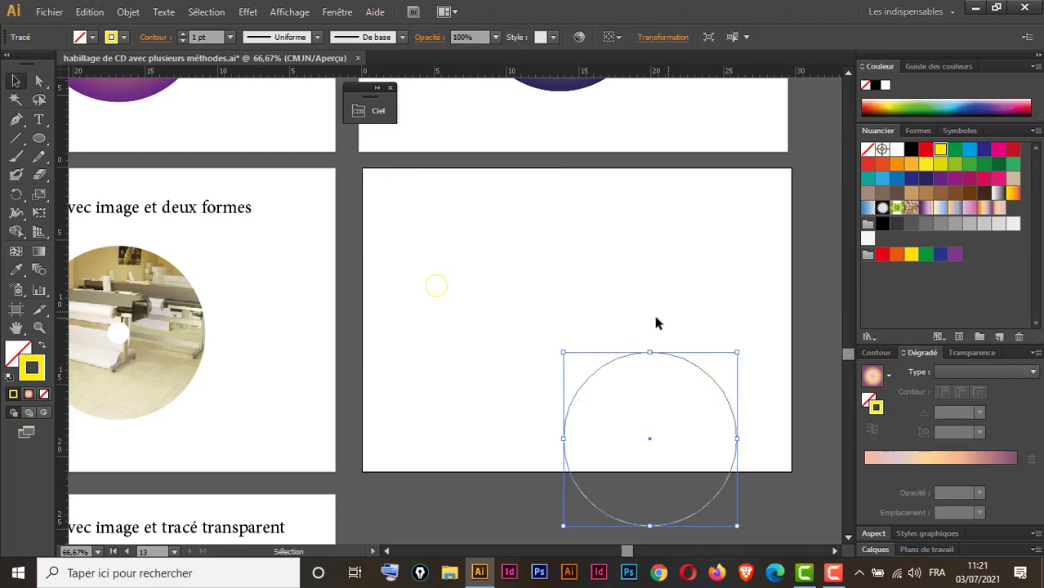
{"action": "left_click_drag", "start_coordinate": [692, 370], "coordinate": [641, 264]}
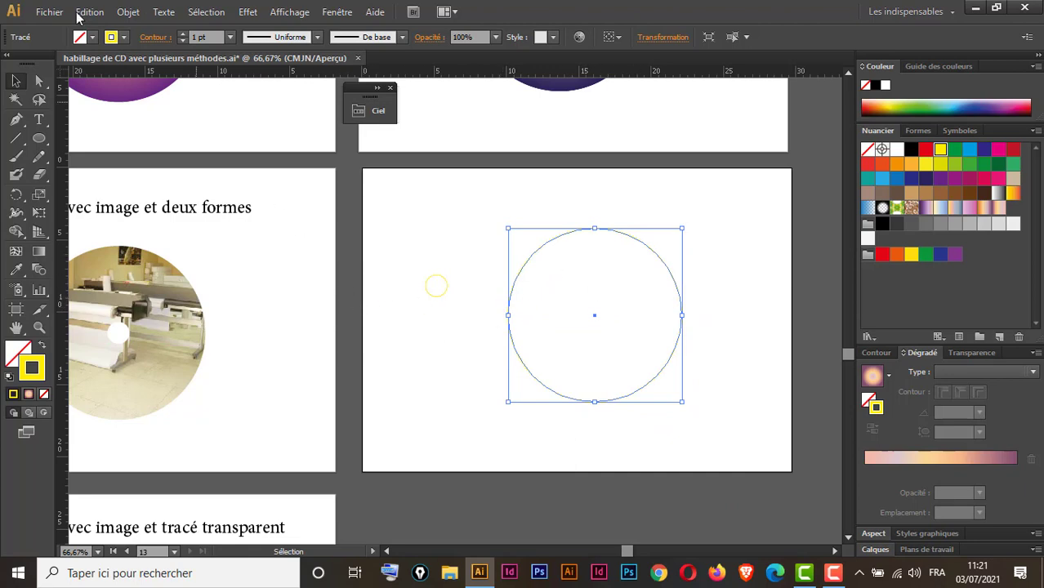
Import the image 450_photo_3 into the document as a linked file
{"action": "left_click", "coordinate": [49, 12]}
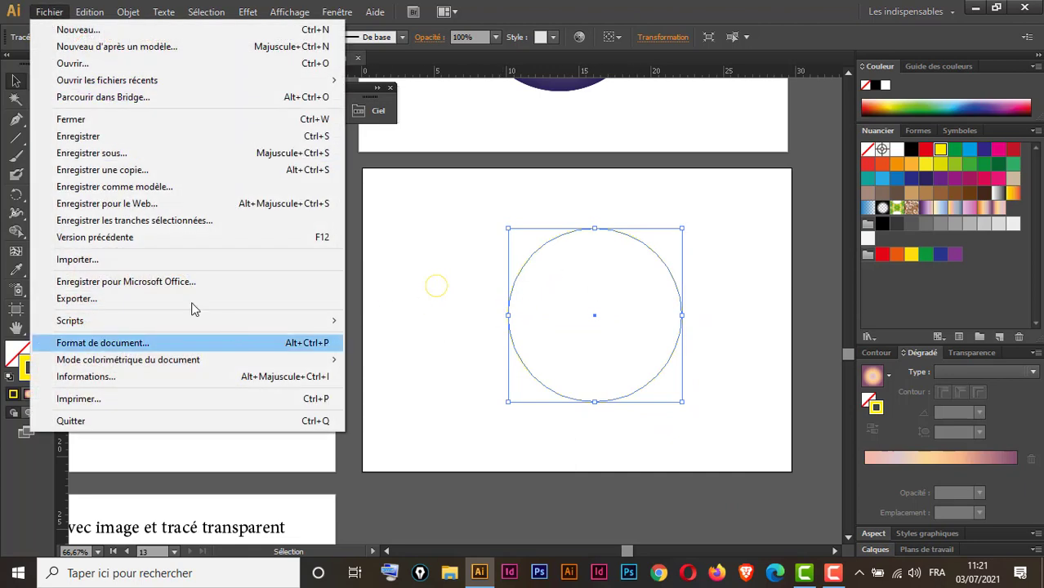
{"action": "left_click", "coordinate": [88, 259]}
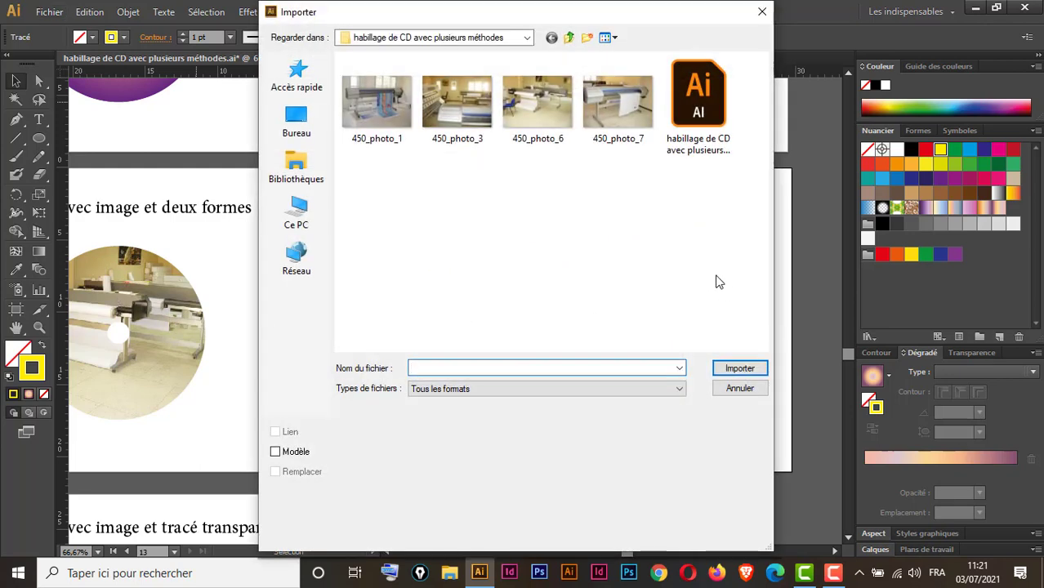
{"action": "left_click", "coordinate": [462, 106]}
{"action": "left_click", "coordinate": [275, 431]}
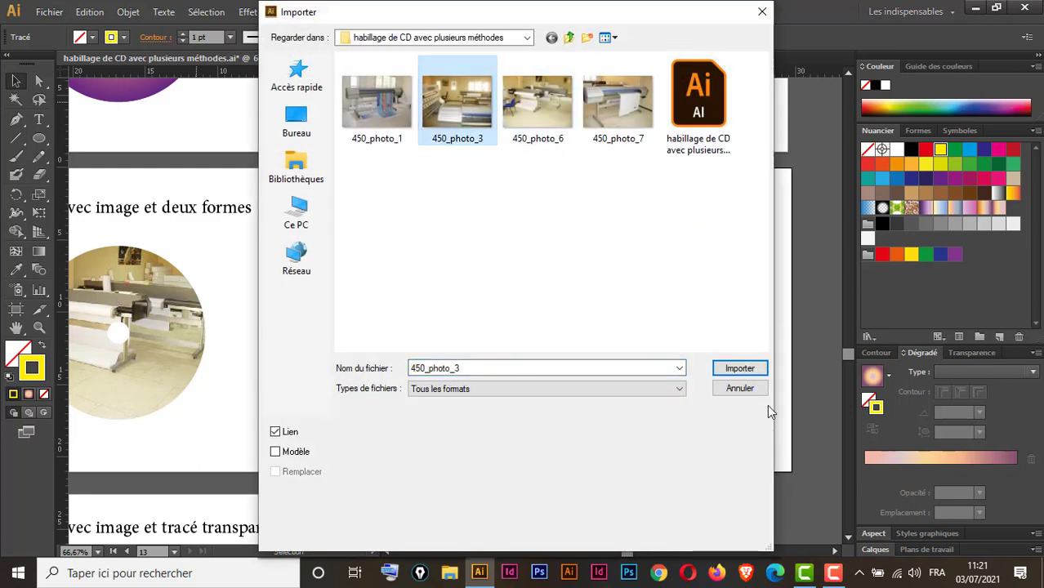
{"action": "left_click", "coordinate": [739, 368]}
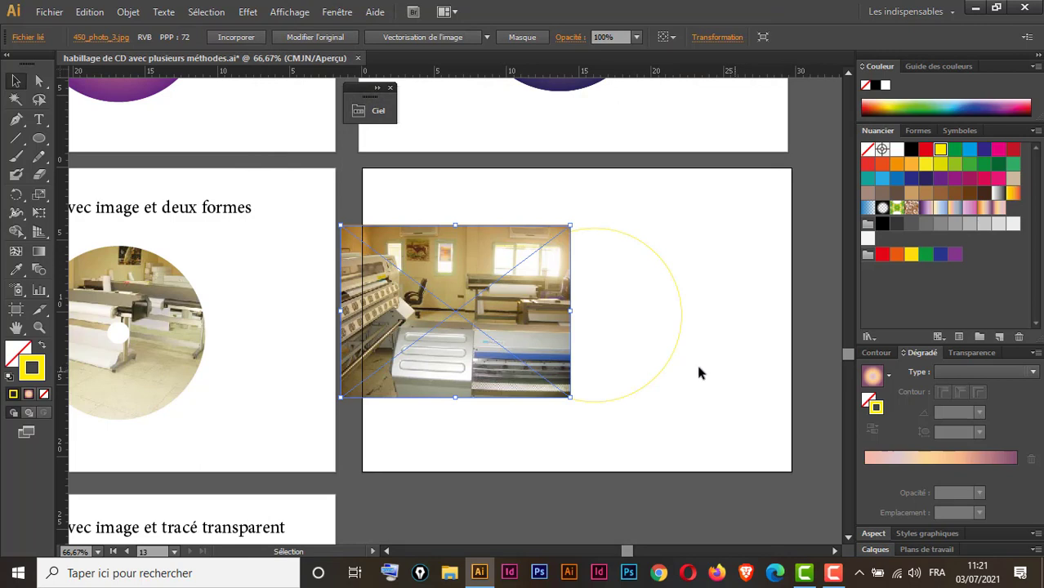
Embed the imported photo in the document and move it over the 12 cm circle
{"action": "left_click", "coordinate": [235, 37]}
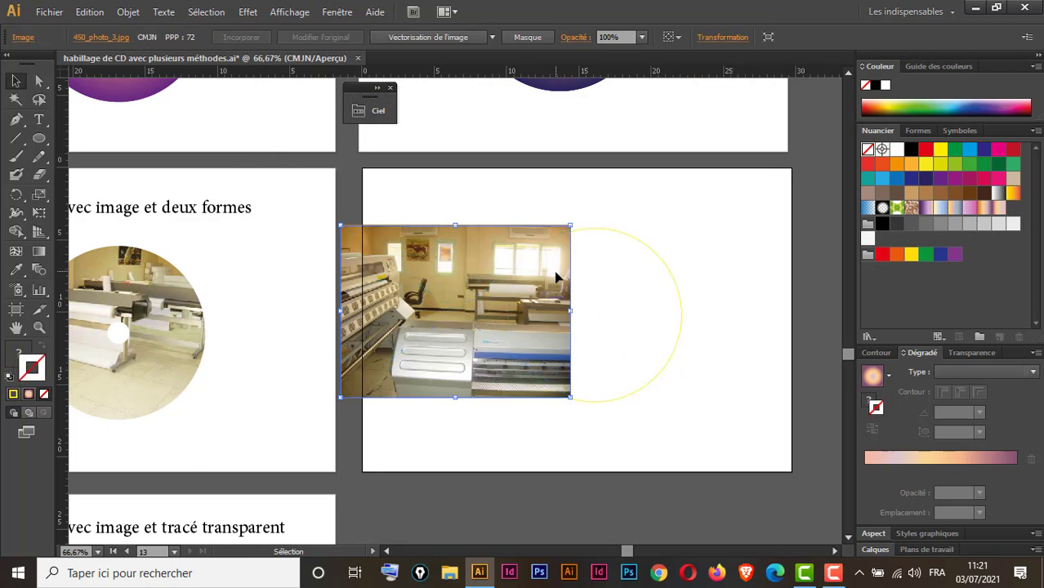
{"action": "left_click_drag", "start_coordinate": [560, 277], "coordinate": [691, 281]}
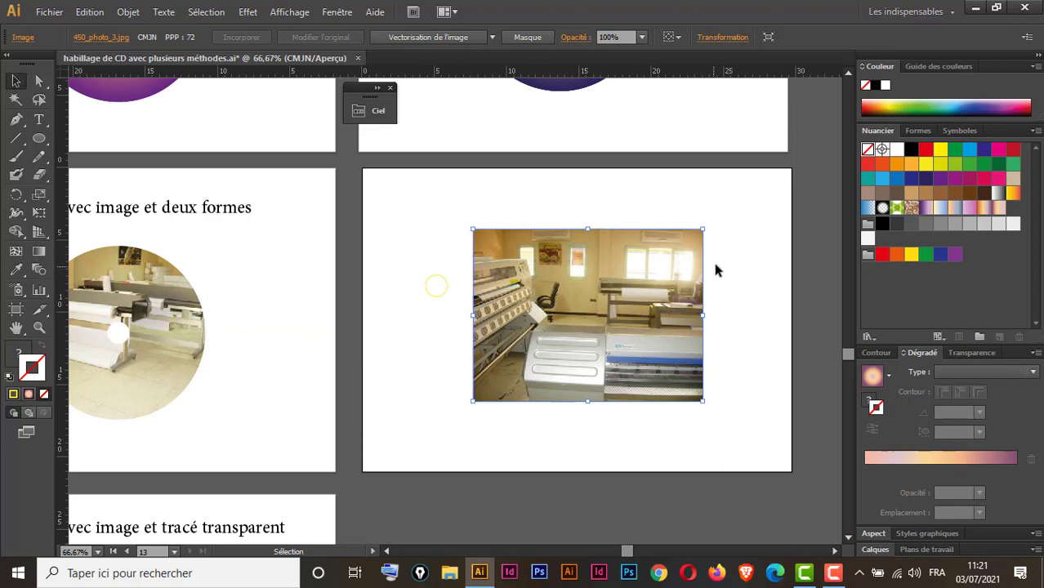
{"action": "left_click", "coordinate": [701, 231], "text": "shift"}
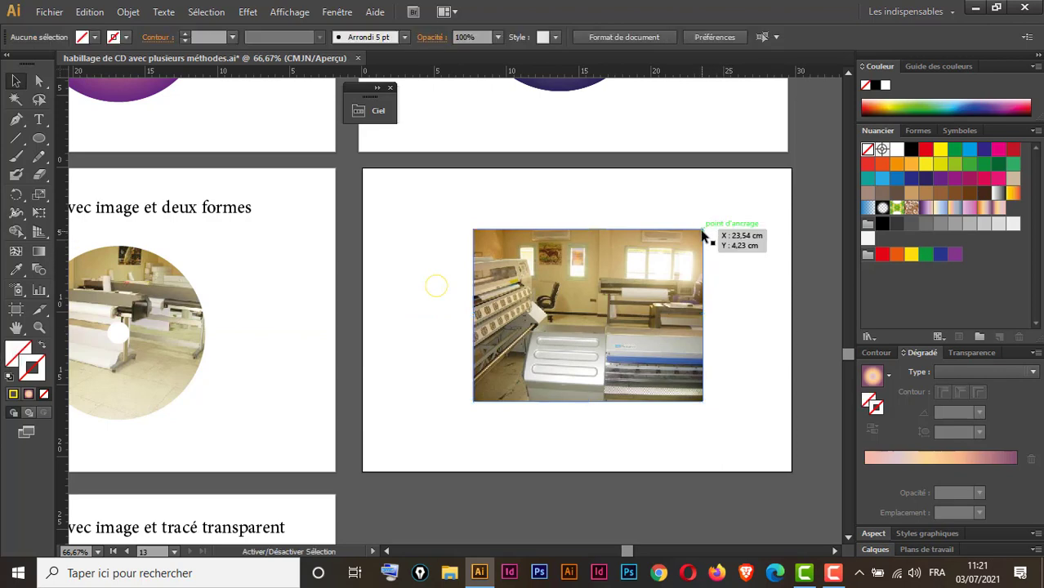
Enlarge the embedded photo slightly so it covers the 12 cm circle and send it to the back
{"action": "left_click", "coordinate": [703, 231]}
{"action": "left_click_drag", "start_coordinate": [703, 230], "coordinate": [711, 221]}
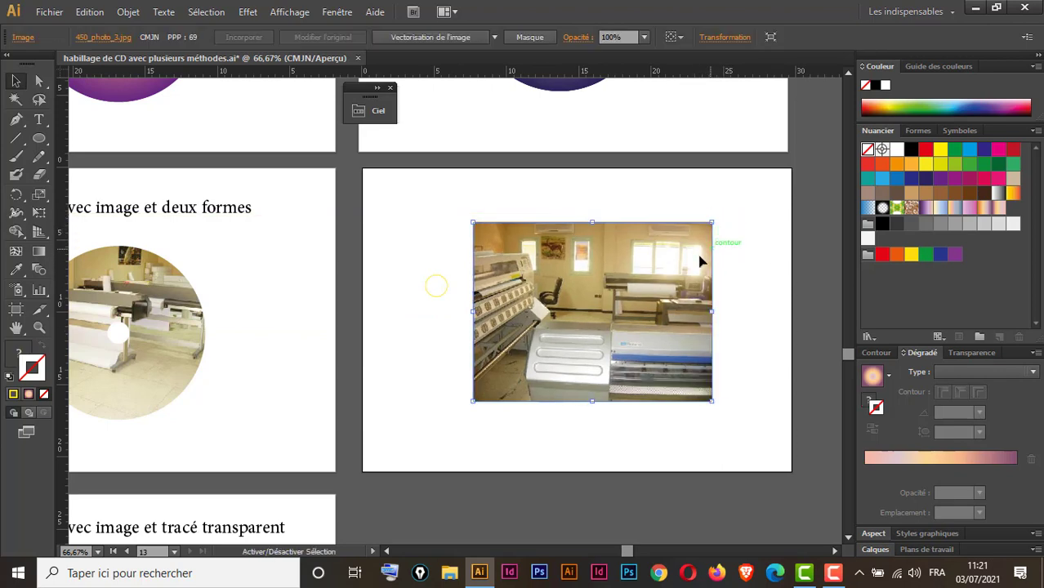
{"action": "right_click", "coordinate": [686, 257]}
{"action": "mouse_move", "coordinate": [758, 344]}
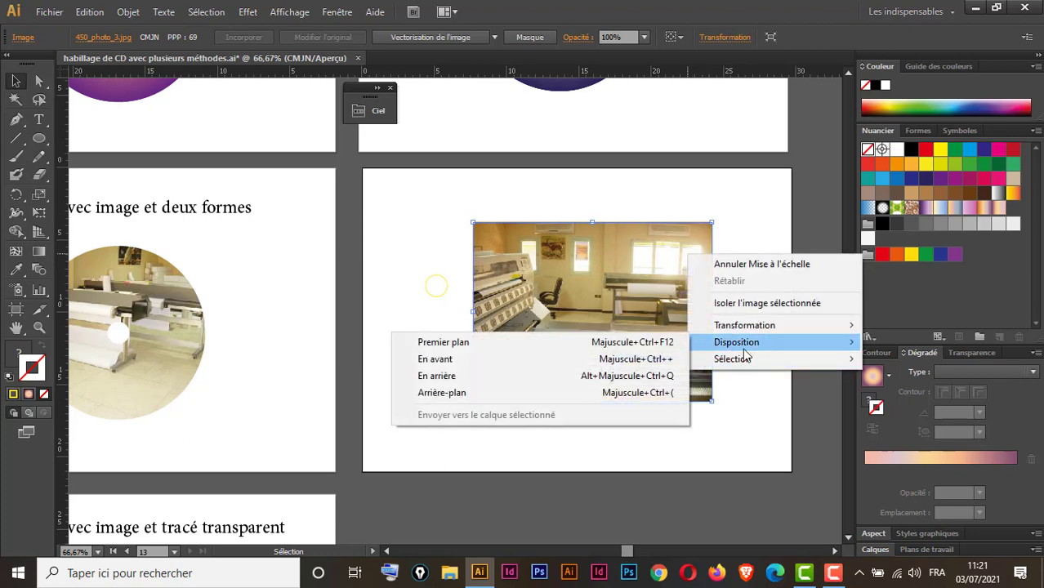
{"action": "left_click", "coordinate": [493, 393]}
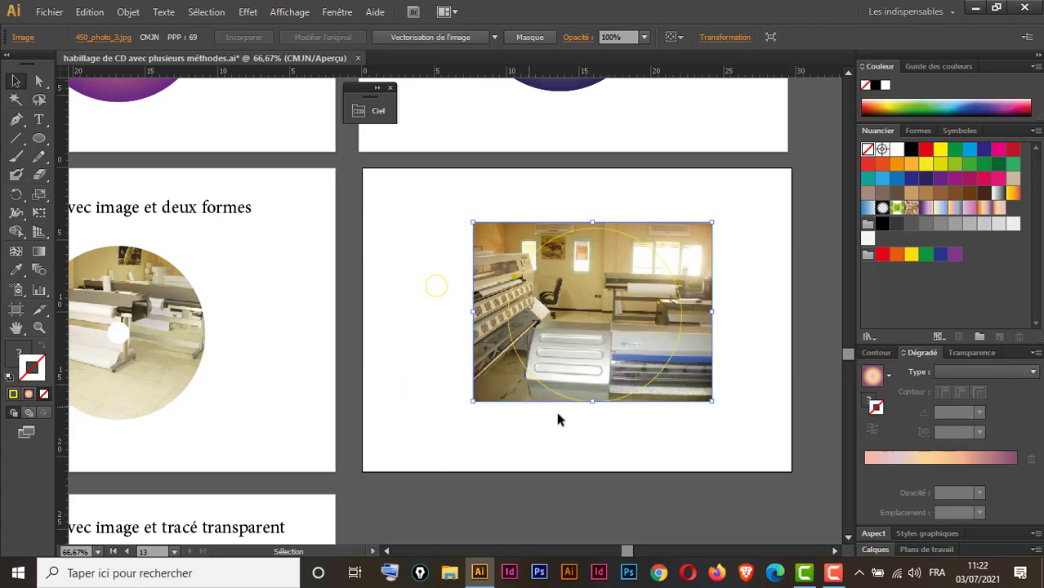
Nudge the photo down slightly so it extends past the 12 cm circle above and below
{"action": "left_click", "coordinate": [737, 302]}
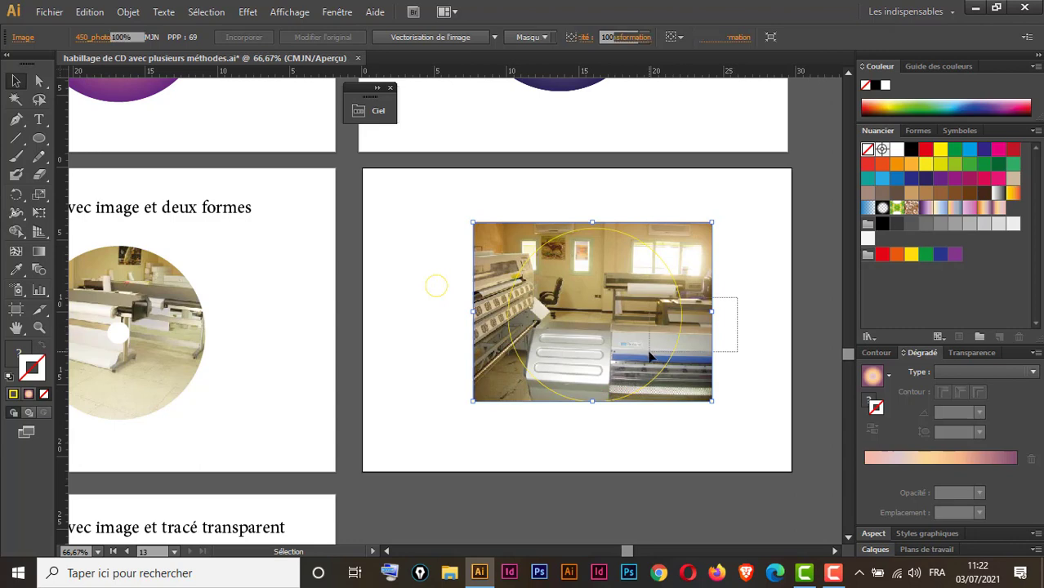
{"action": "left_click", "coordinate": [694, 398]}
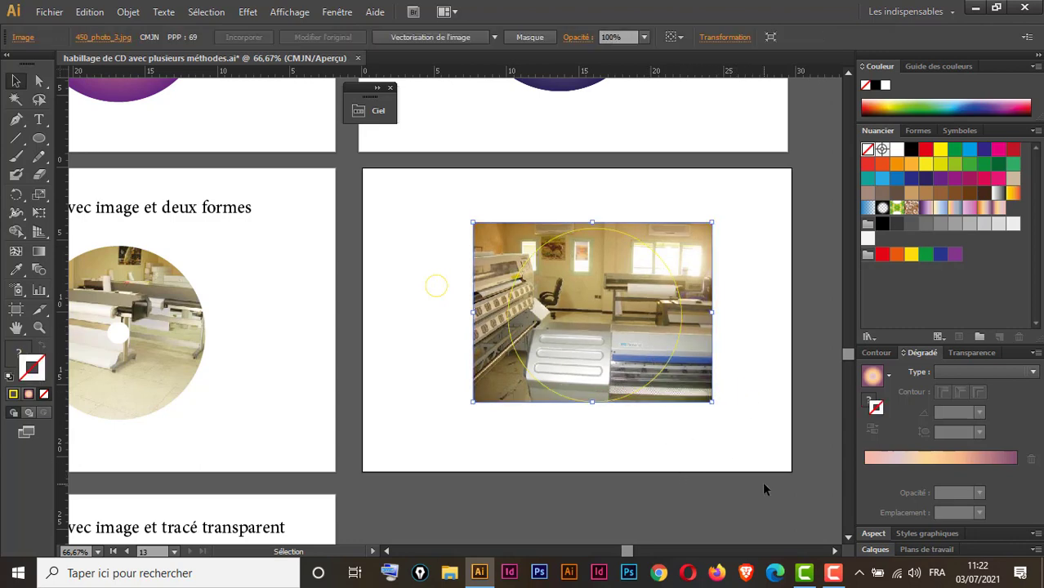
{"action": "key", "text": "Down"}
{"action": "key", "text": "Down"}
{"action": "key", "text": "Down"}
{"action": "key", "text": "Down"}
{"action": "key", "text": "Down"}
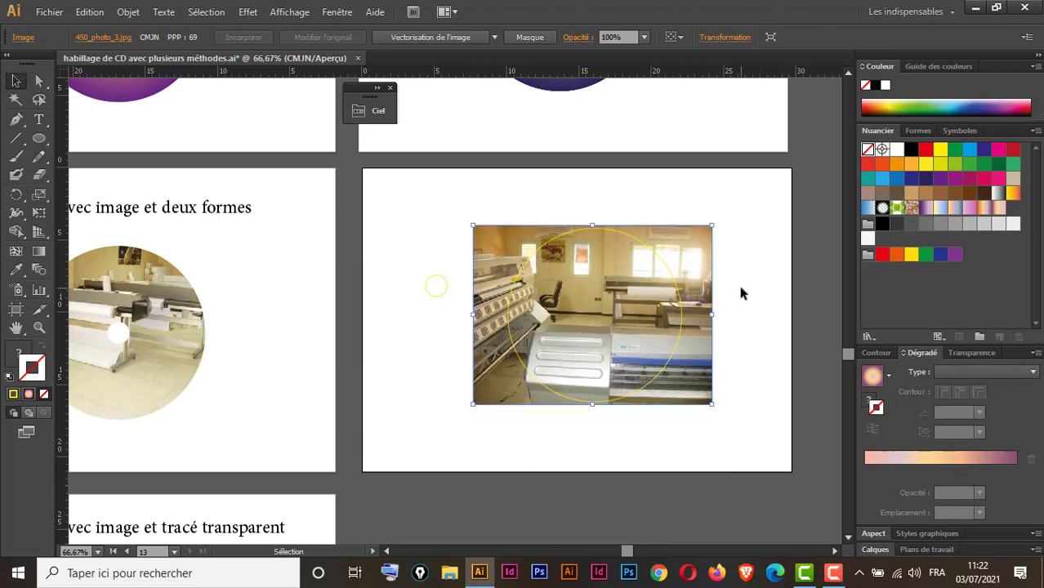
Select the photo with the 12 cm circle and create a clipping mask from them
{"action": "left_click_drag", "start_coordinate": [739, 286], "coordinate": [649, 364]}
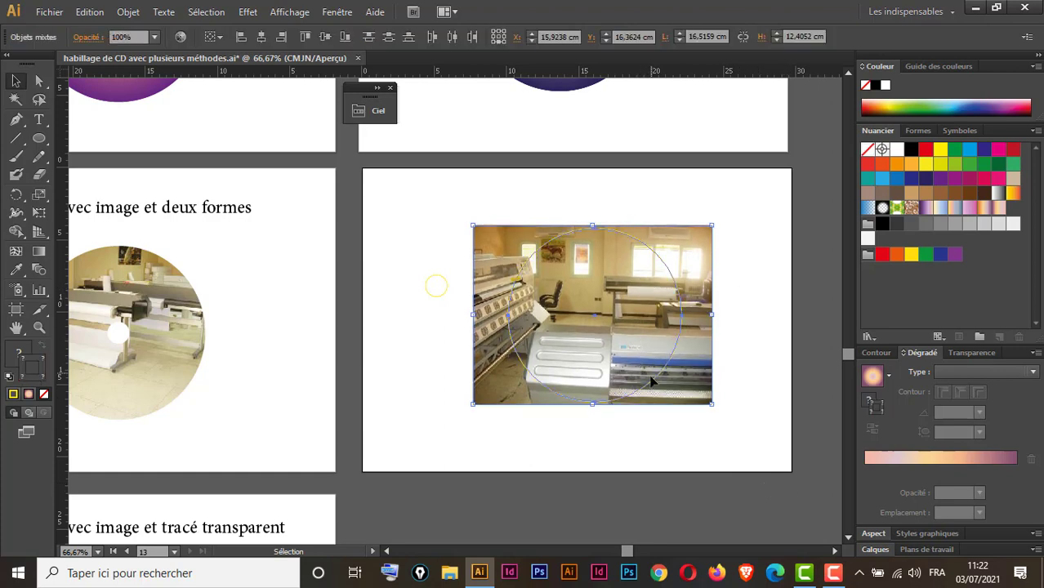
{"action": "left_click", "coordinate": [131, 13]}
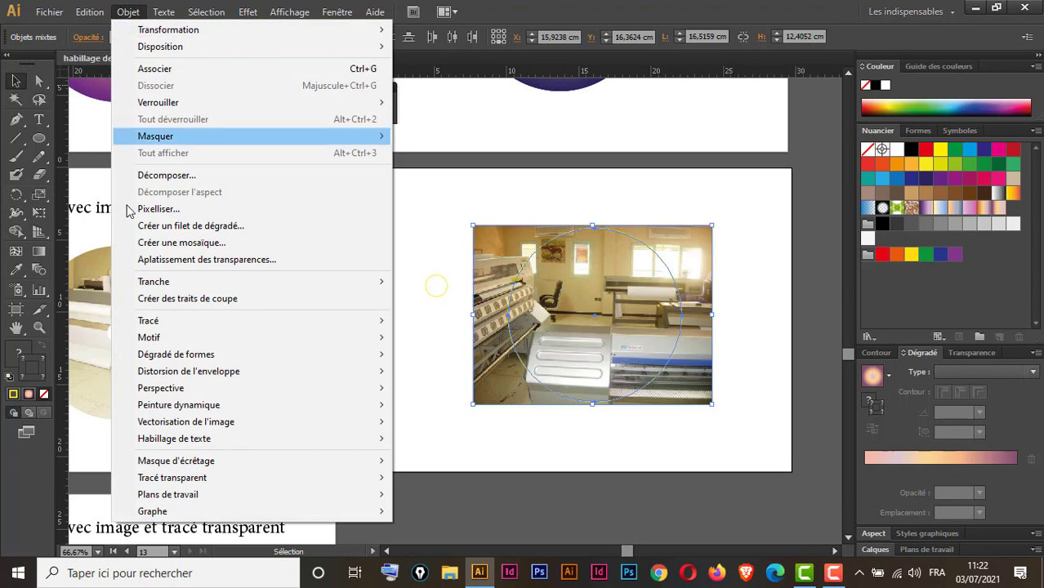
{"action": "mouse_move", "coordinate": [237, 464]}
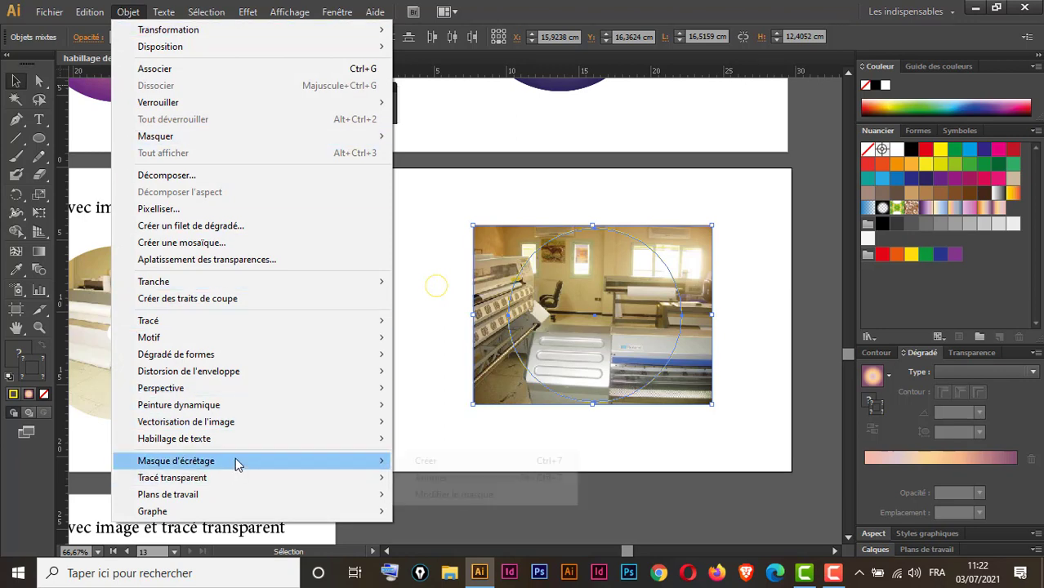
{"action": "left_click", "coordinate": [519, 464]}
Give the small 1.5 cm circle a white fill without a stroke and bring it to the front
{"action": "left_click", "coordinate": [434, 296]}
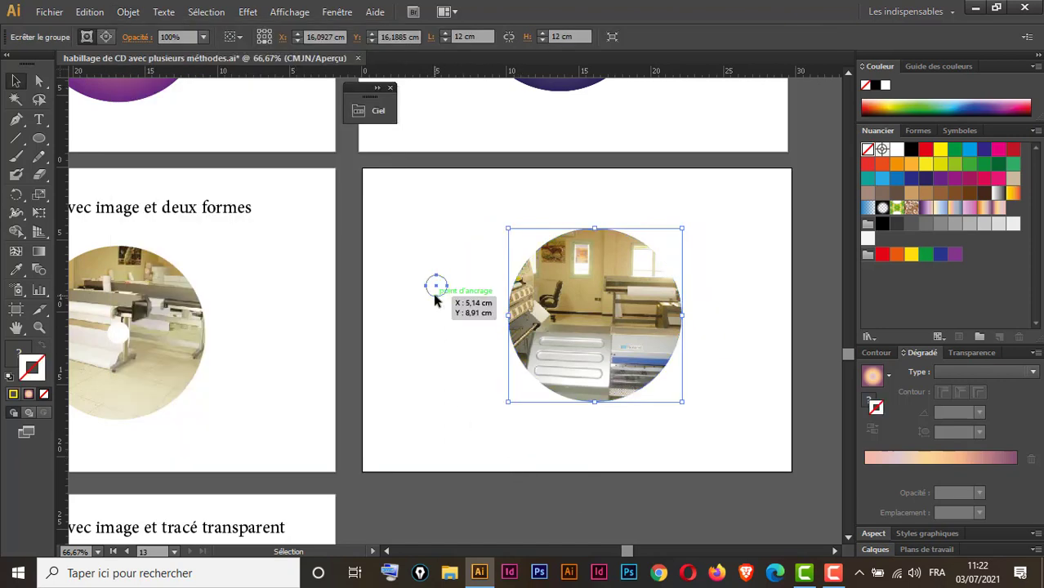
{"action": "left_click", "coordinate": [10, 377]}
{"action": "left_click", "coordinate": [44, 394]}
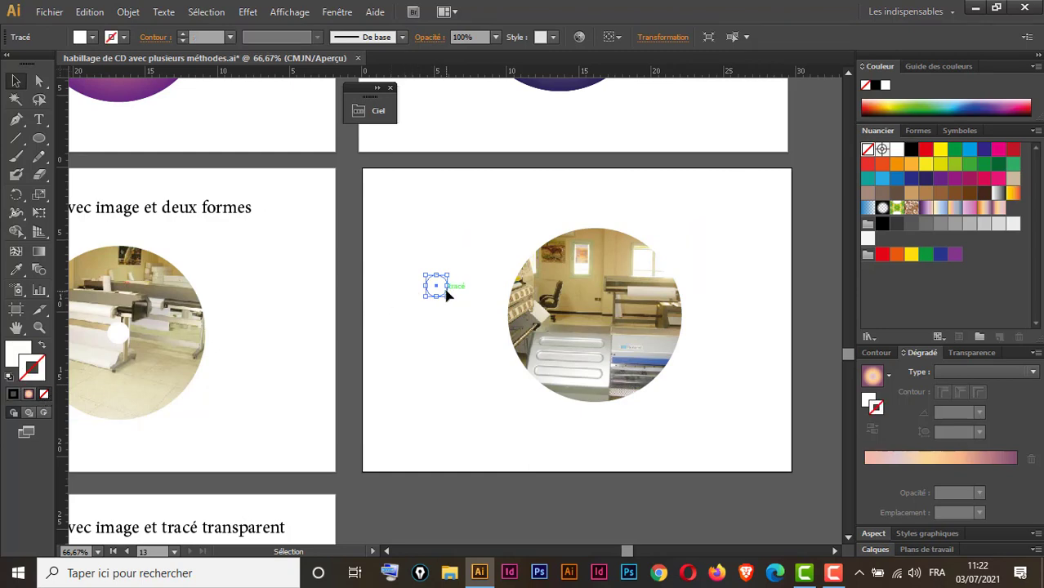
{"action": "right_click", "coordinate": [442, 286]}
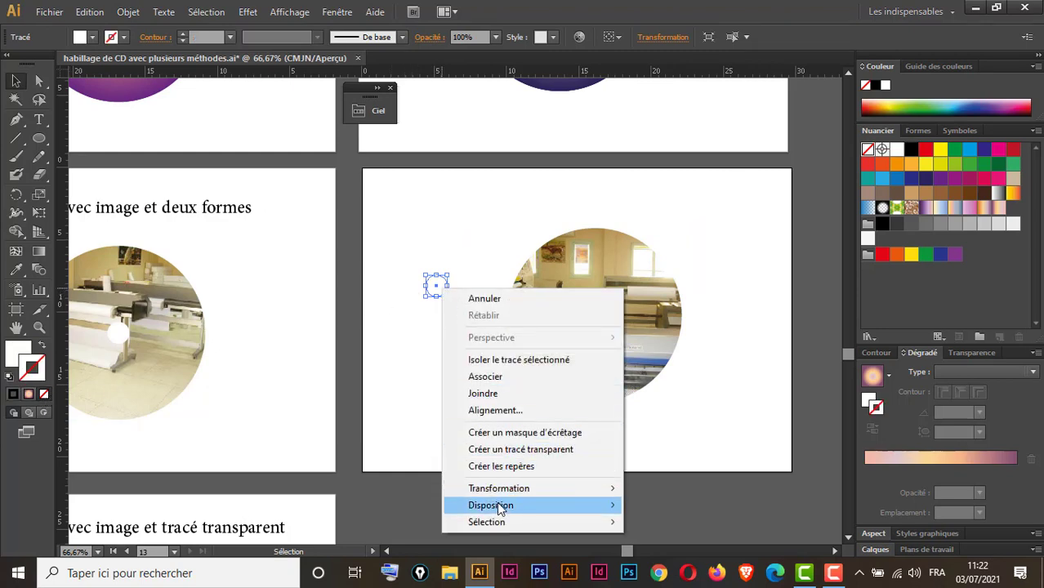
{"action": "mouse_move", "coordinate": [496, 504]}
{"action": "left_click", "coordinate": [690, 432]}
Align the small white circle and the clipped photo on their horizontal and vertical centres
{"action": "left_click_drag", "start_coordinate": [722, 223], "coordinate": [394, 406]}
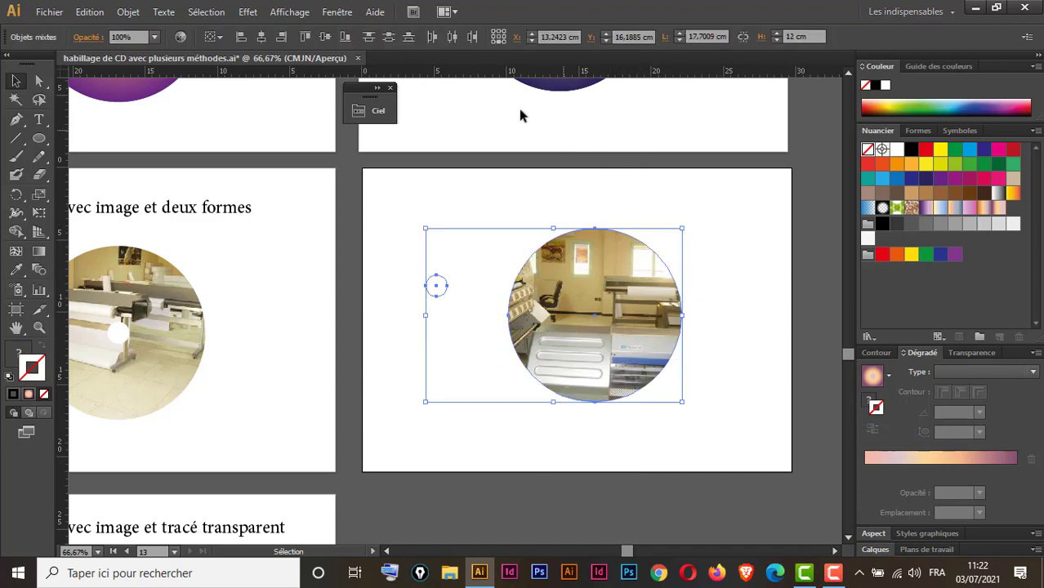
{"action": "left_click", "coordinate": [263, 39]}
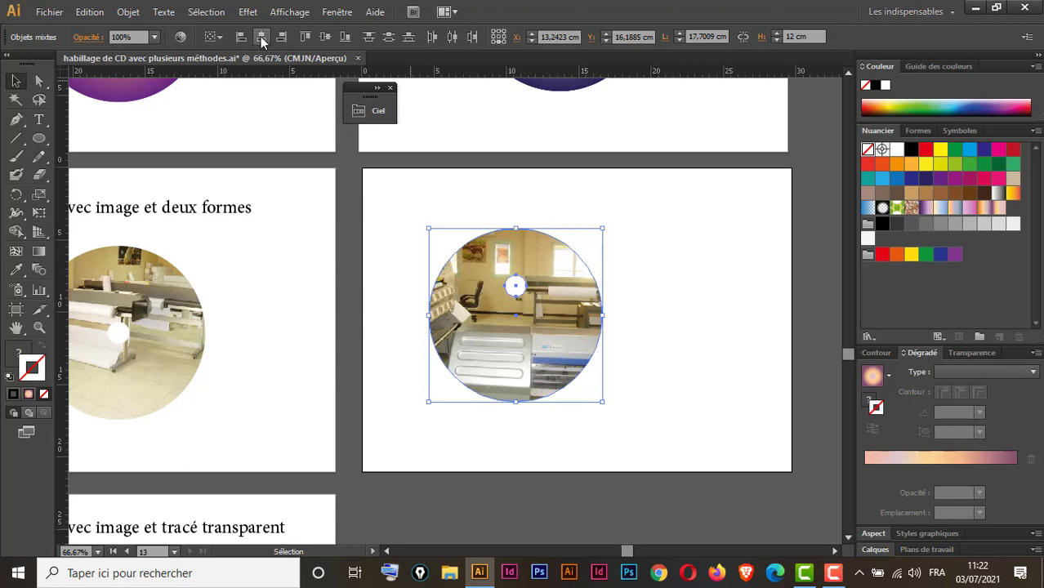
{"action": "left_click", "coordinate": [324, 37]}
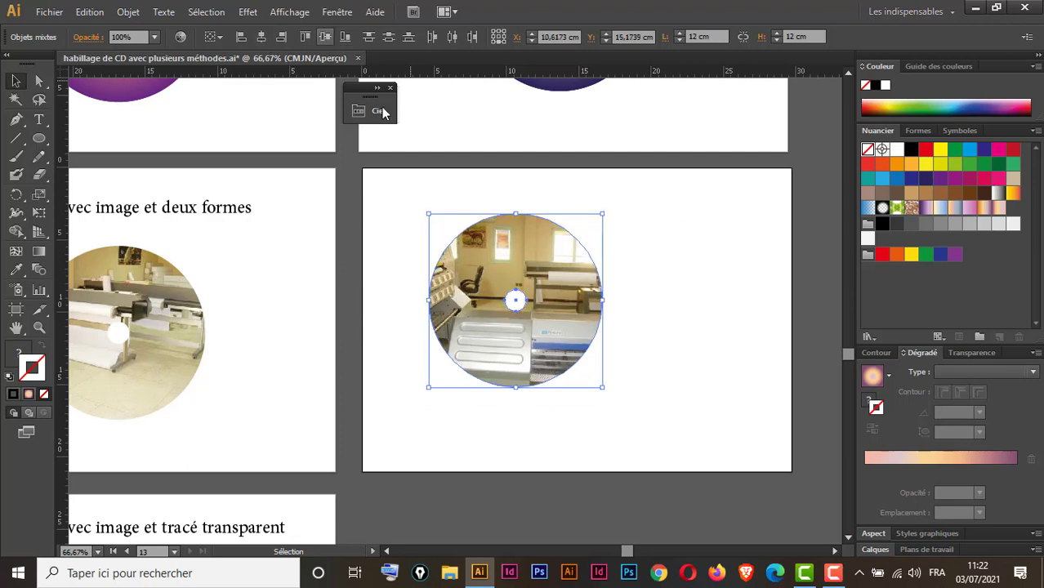
{"action": "left_click", "coordinate": [688, 344]}
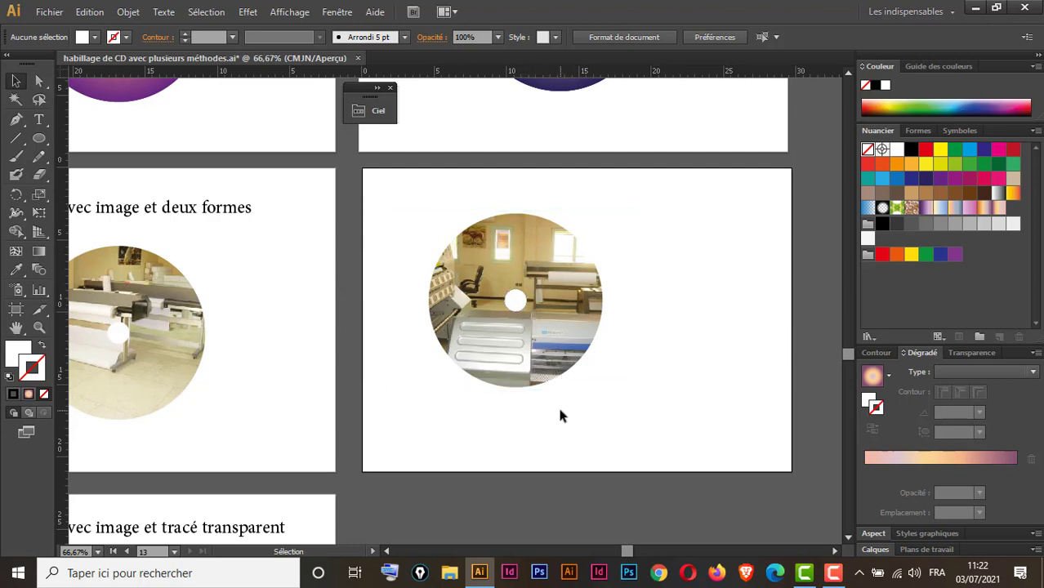
Move the clipped photo off-centre beneath the small white circle and undo the moves
{"action": "left_click_drag", "start_coordinate": [508, 422], "coordinate": [574, 369]}
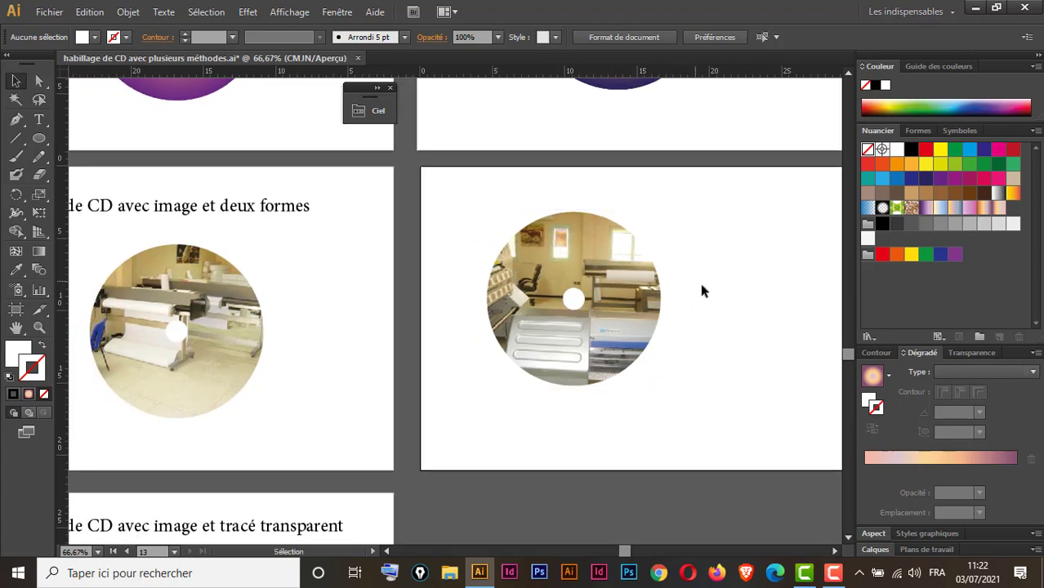
{"action": "left_click", "coordinate": [653, 302]}
{"action": "left_click_drag", "start_coordinate": [645, 303], "coordinate": [660, 304]}
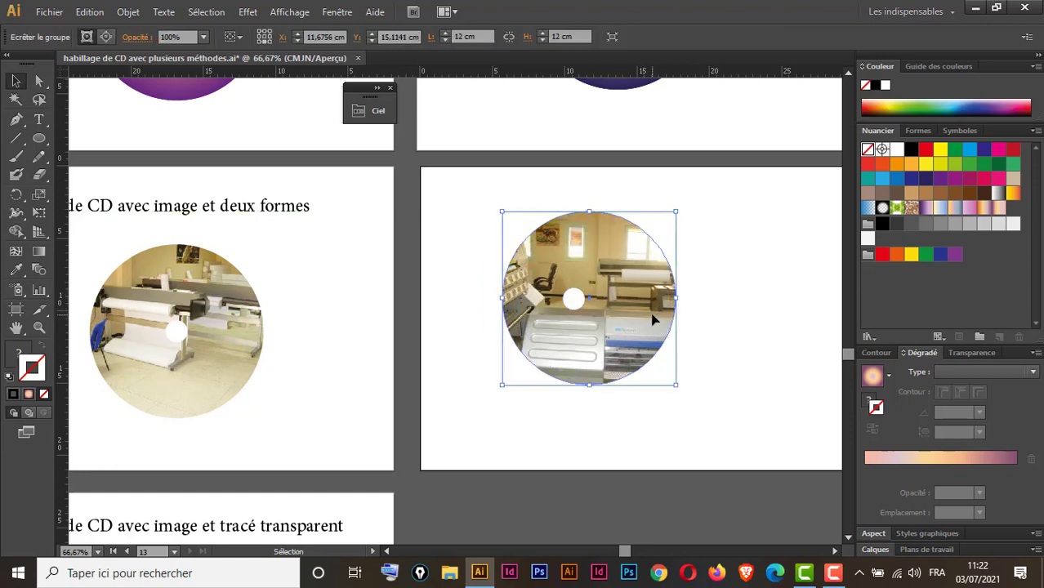
{"action": "left_click_drag", "start_coordinate": [605, 325], "coordinate": [624, 316]}
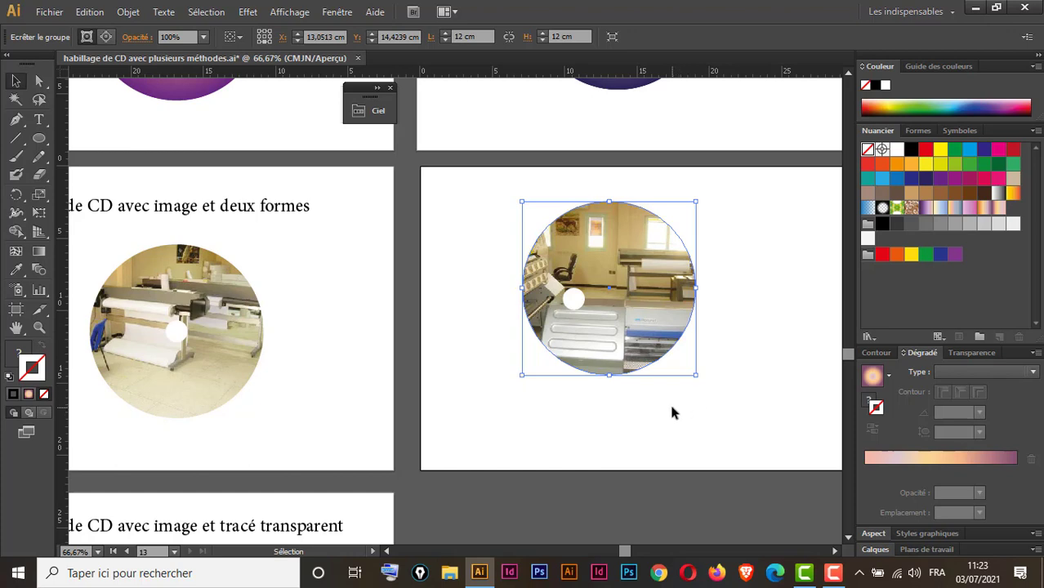
{"action": "left_click", "coordinate": [493, 436]}
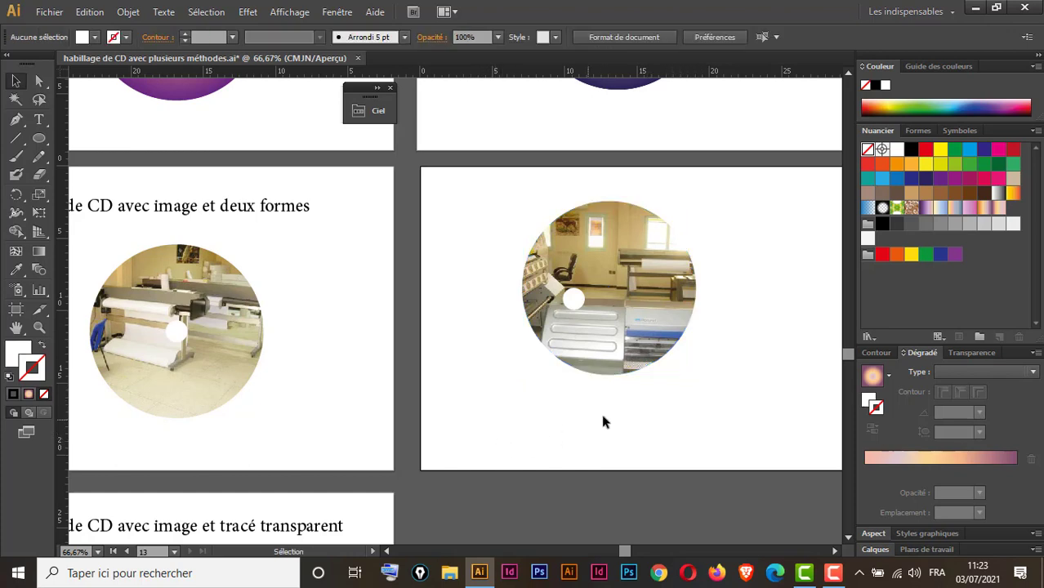
{"action": "key", "text": "ctrl+z"}
{"action": "key", "text": "ctrl+z"}
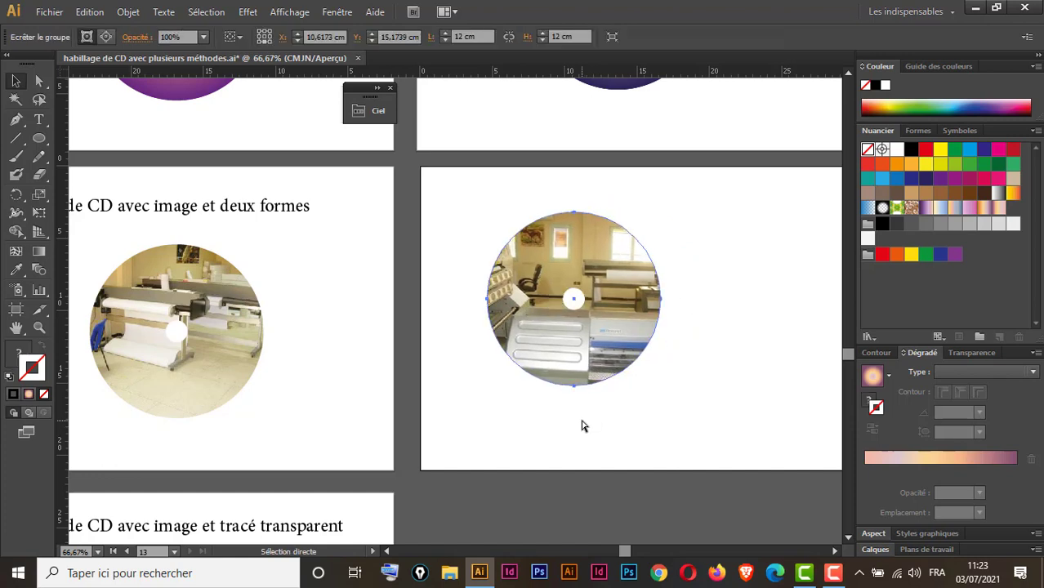
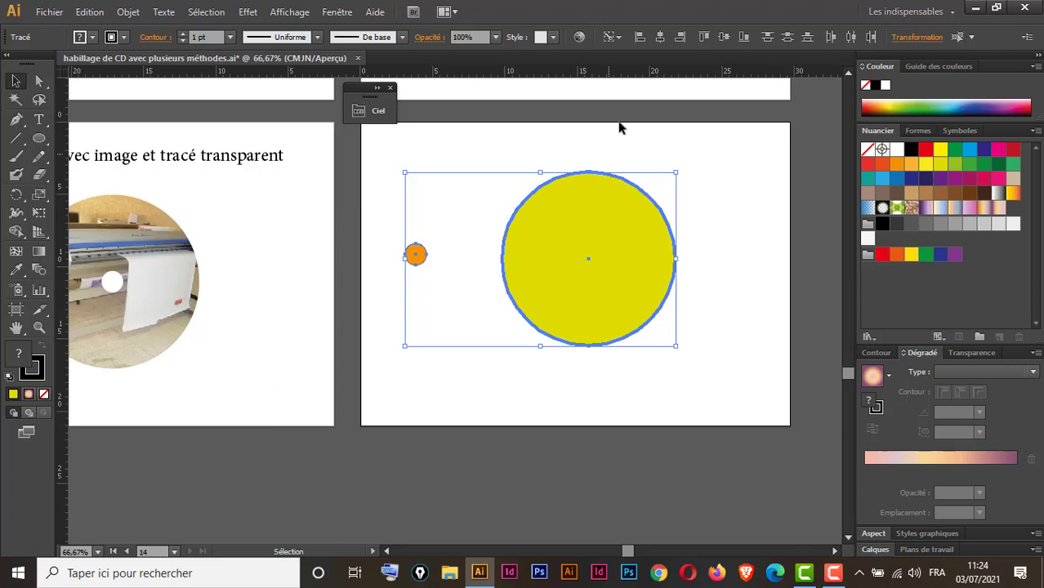
Align the orange small circle and the yellow large circle on their horizontal and vertical centres
{"action": "left_click", "coordinate": [660, 38]}
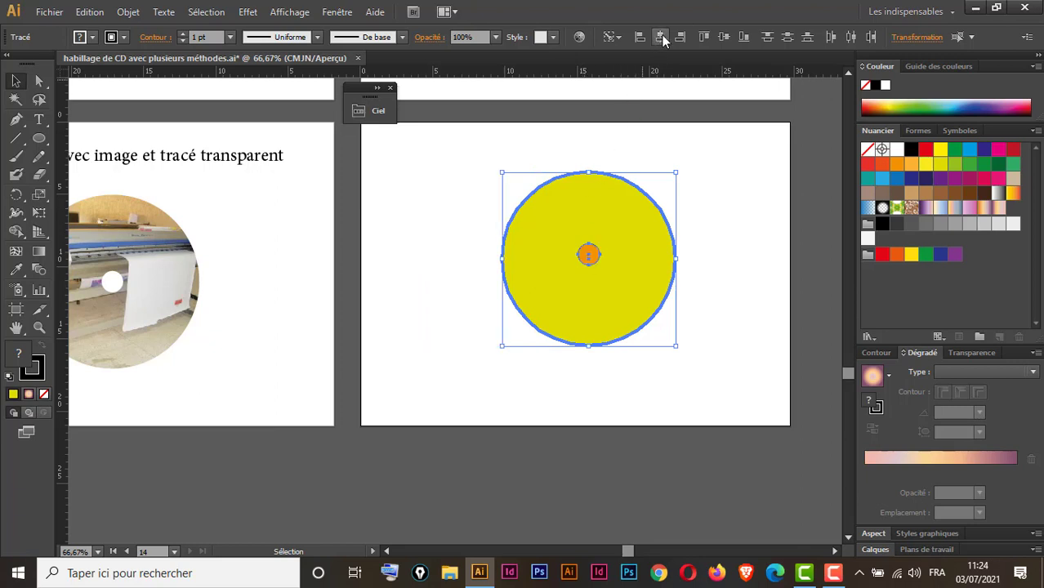
{"action": "left_click", "coordinate": [724, 38]}
{"action": "left_click", "coordinate": [718, 214]}
{"action": "left_click_drag", "start_coordinate": [708, 225], "coordinate": [502, 354]}
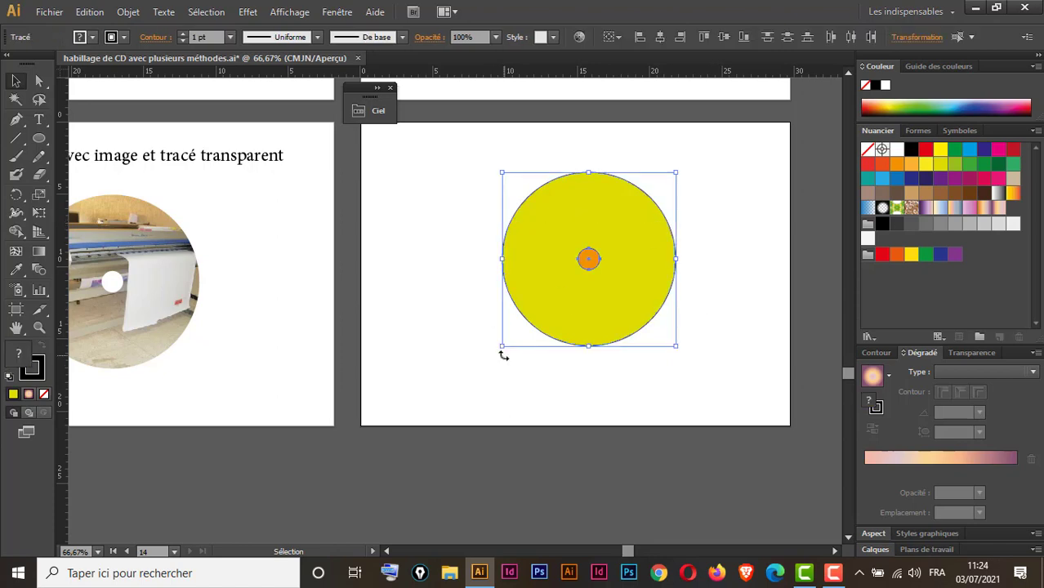
Create a compound path from the two circles so the small one becomes a hole in the yellow disc
{"action": "left_click", "coordinate": [129, 13]}
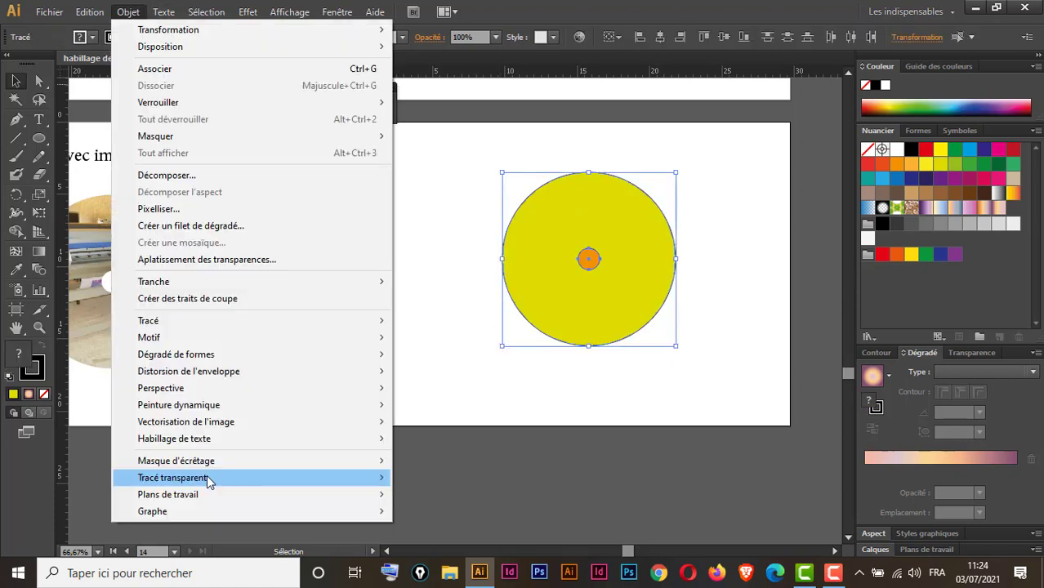
{"action": "mouse_move", "coordinate": [281, 479]}
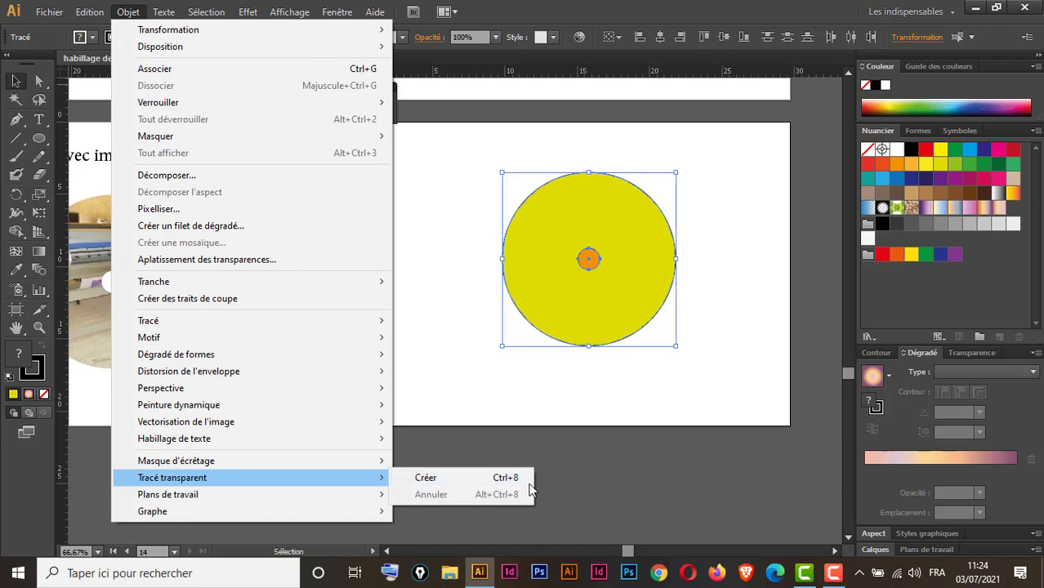
{"action": "left_click", "coordinate": [470, 480]}
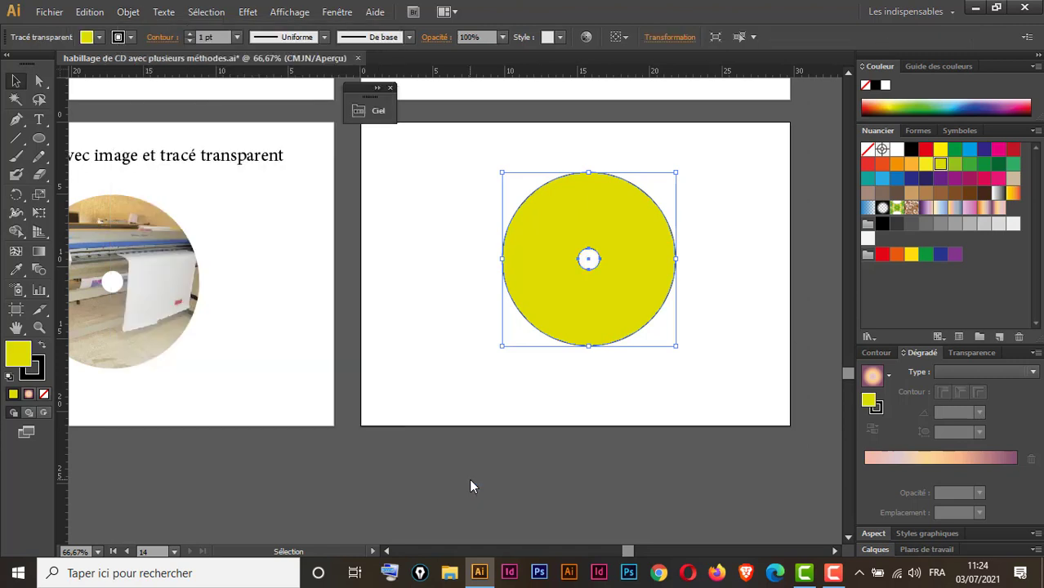
{"action": "left_click", "coordinate": [675, 370]}
{"action": "left_click", "coordinate": [610, 326]}
{"action": "left_click", "coordinate": [529, 378]}
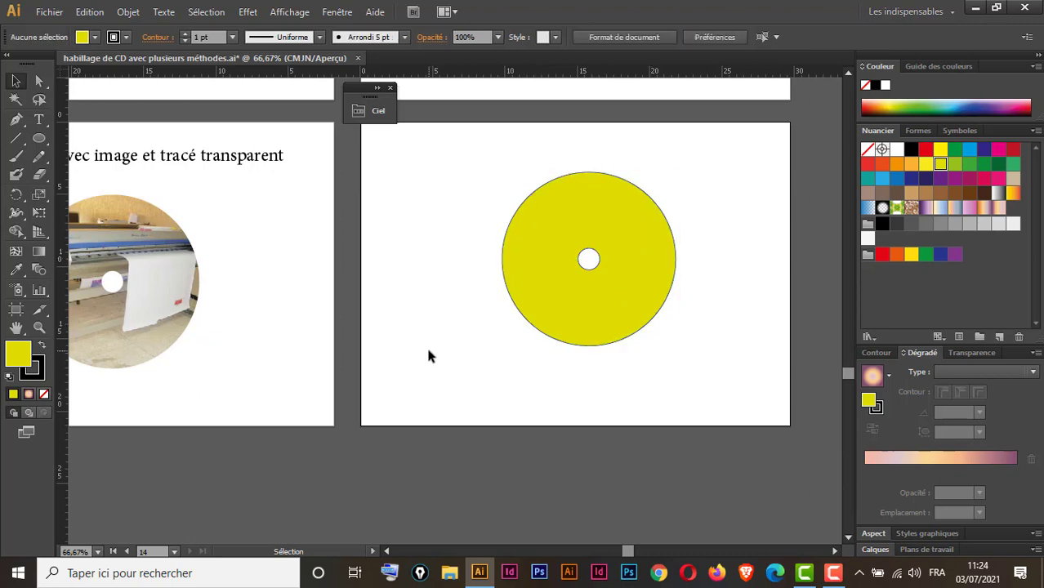
Import the image 450_photo_6 into the document as a linked file
{"action": "left_click", "coordinate": [49, 11]}
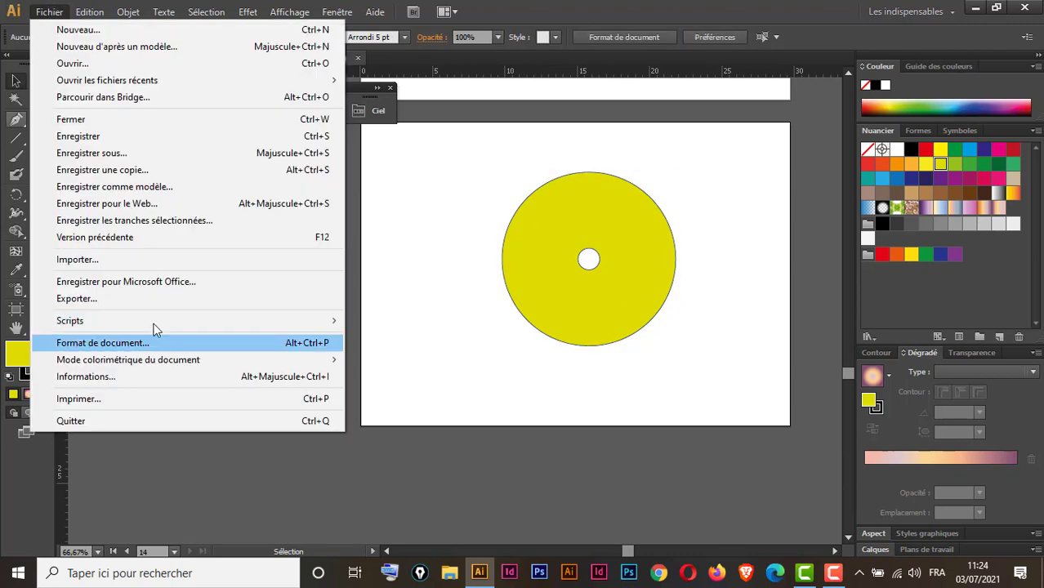
{"action": "left_click", "coordinate": [126, 258]}
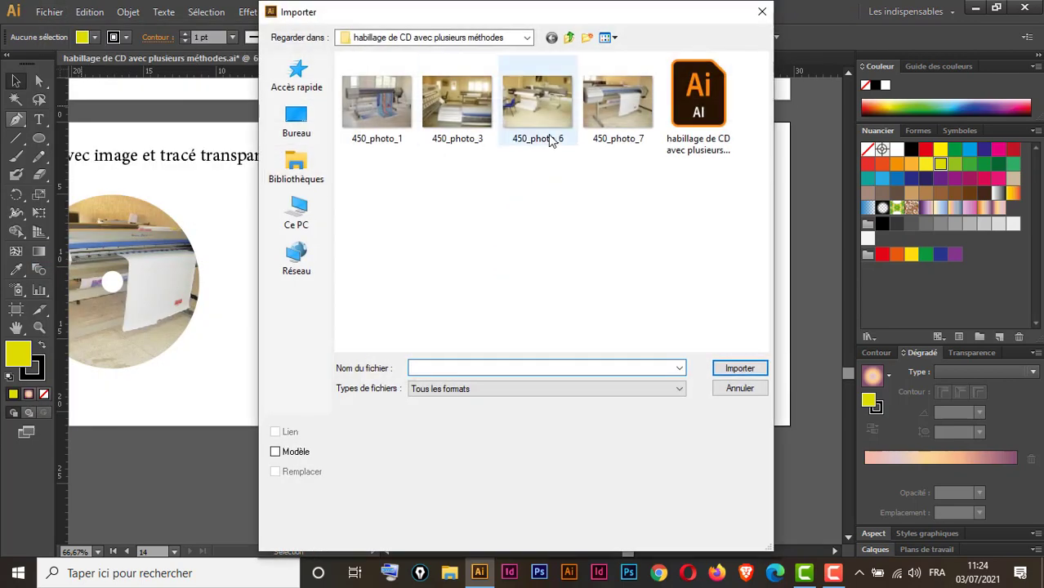
{"action": "left_click", "coordinate": [547, 104]}
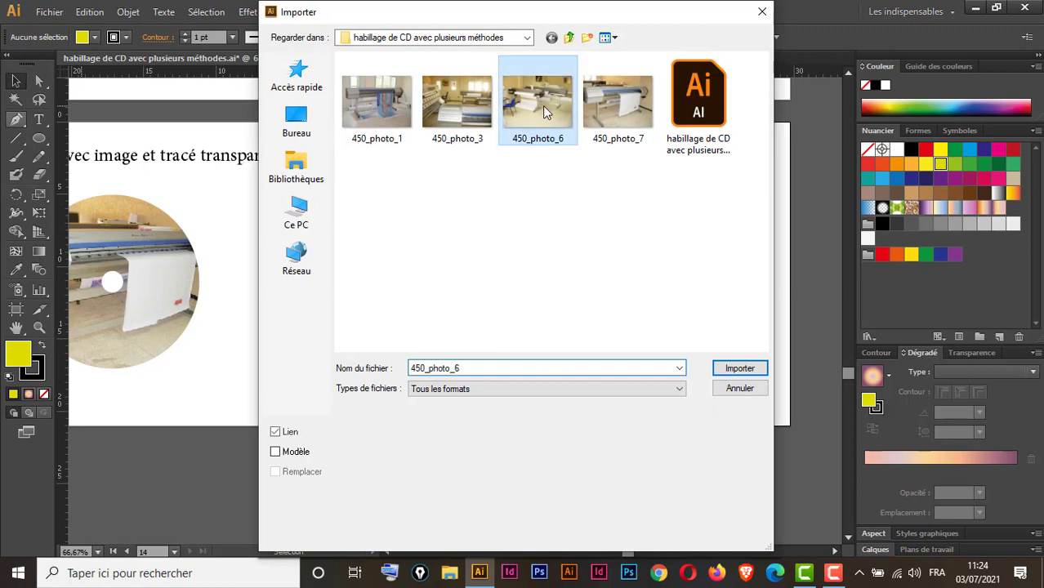
{"action": "left_click", "coordinate": [737, 368]}
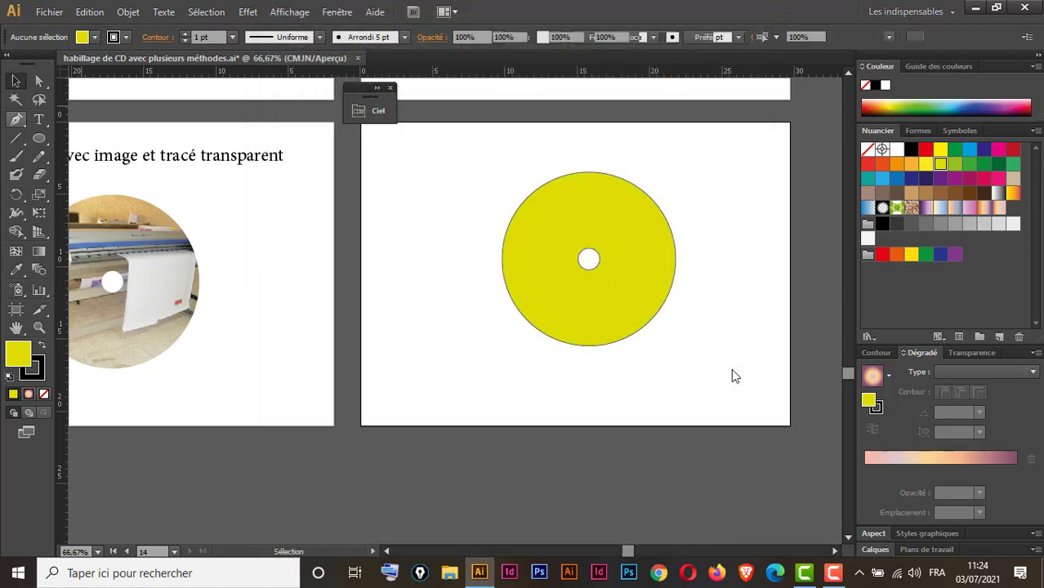
Move the imported photo over the yellow disc, enlarge it to cover the disc and embed it in the document
{"action": "left_click_drag", "start_coordinate": [557, 294], "coordinate": [671, 237]}
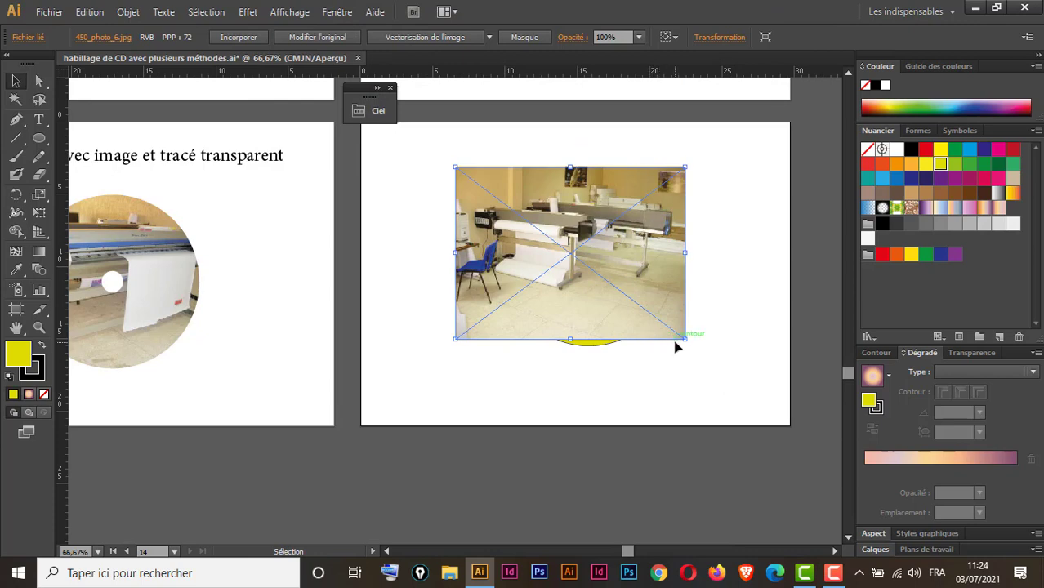
{"action": "left_click_drag", "start_coordinate": [684, 338], "coordinate": [701, 351]}
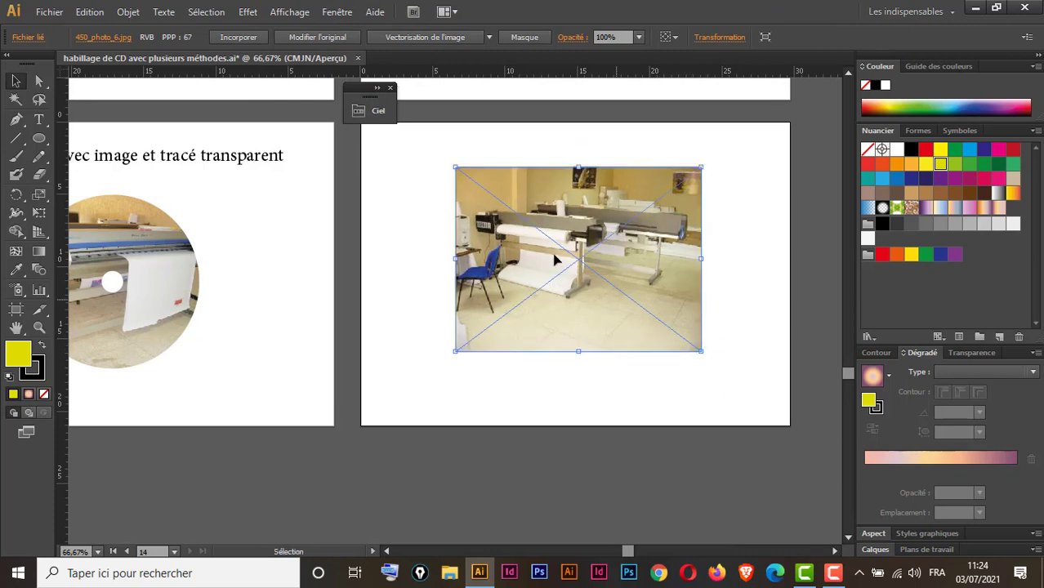
{"action": "left_click", "coordinate": [236, 38]}
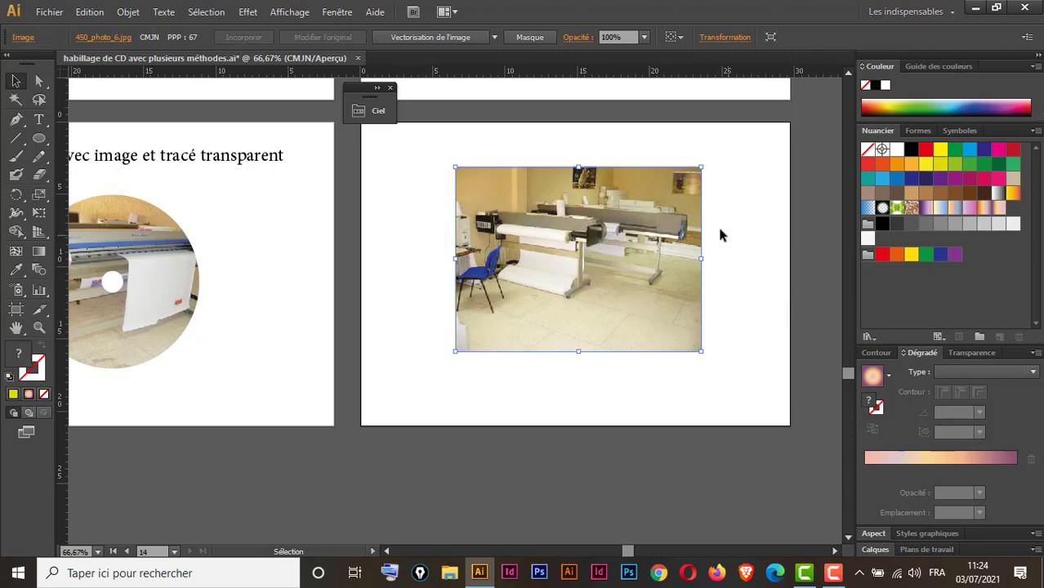
Send the embedded photo to the back, behind the yellow compound path
{"action": "right_click", "coordinate": [688, 211]}
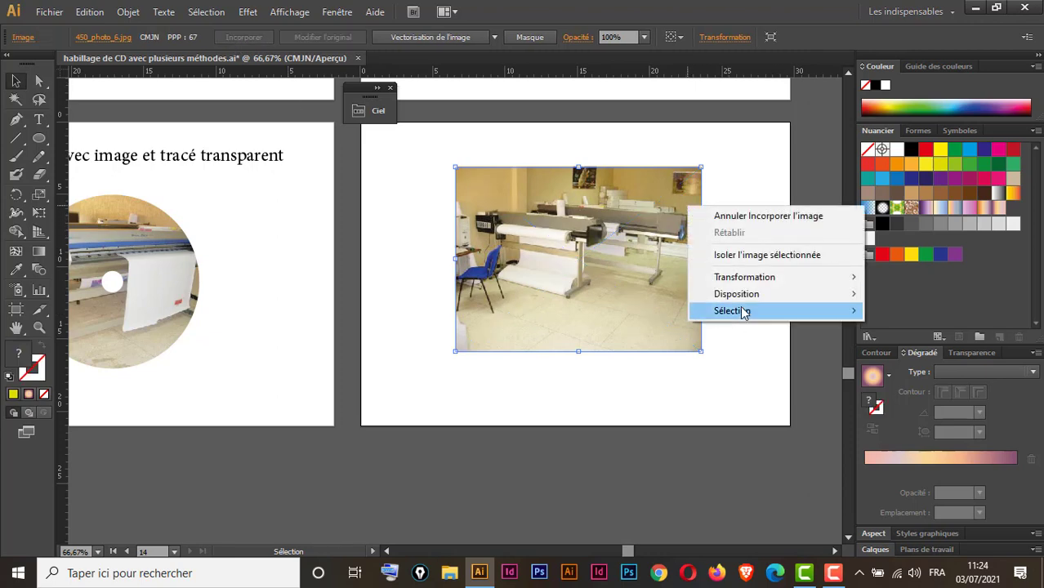
{"action": "mouse_move", "coordinate": [749, 301]}
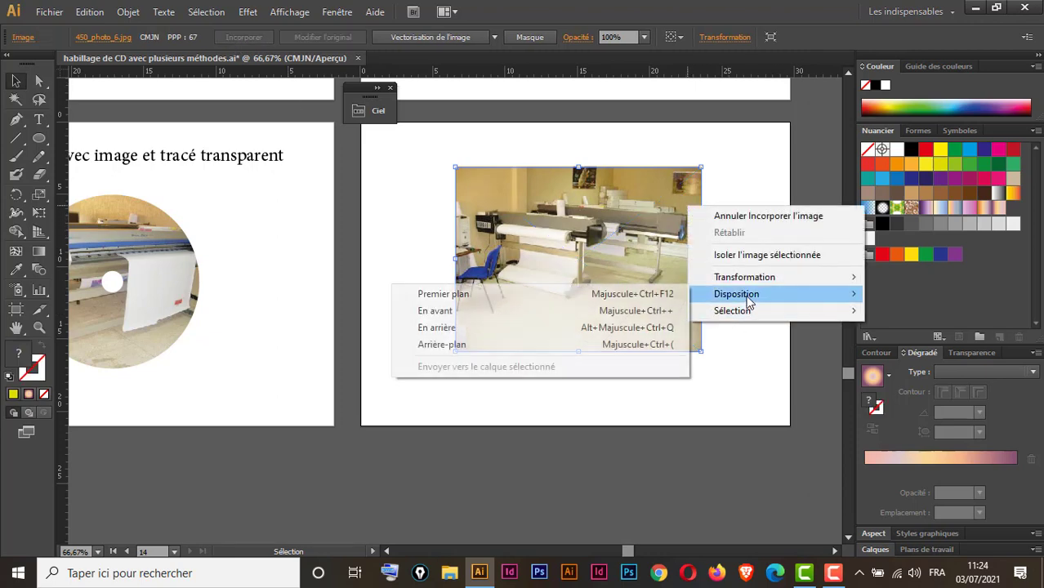
{"action": "left_click", "coordinate": [501, 343]}
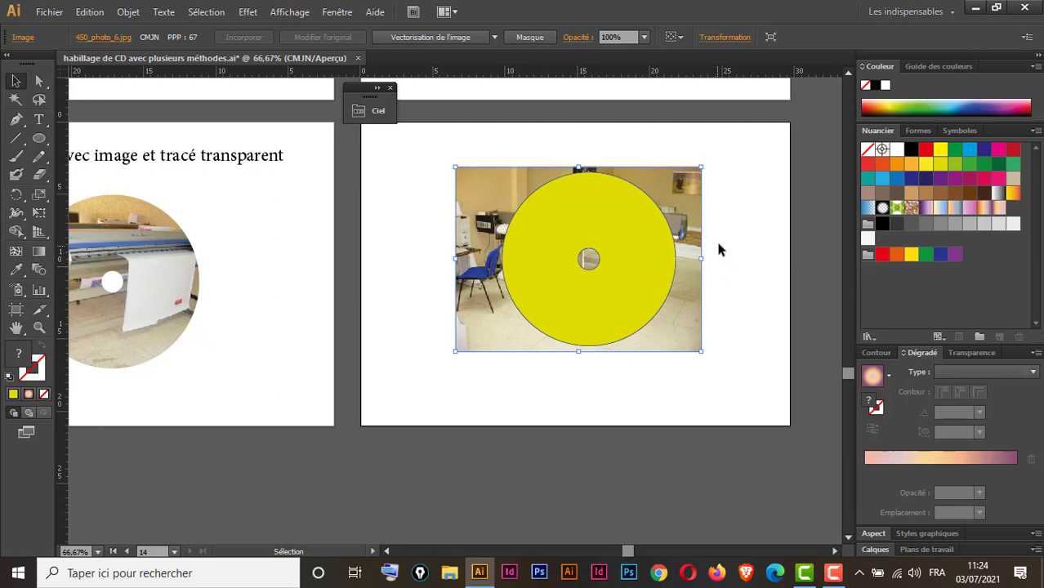
Create a clipping mask from the yellow compound path and the photo so the photo fills only the disc around its hole
{"action": "left_click_drag", "start_coordinate": [702, 232], "coordinate": [621, 291]}
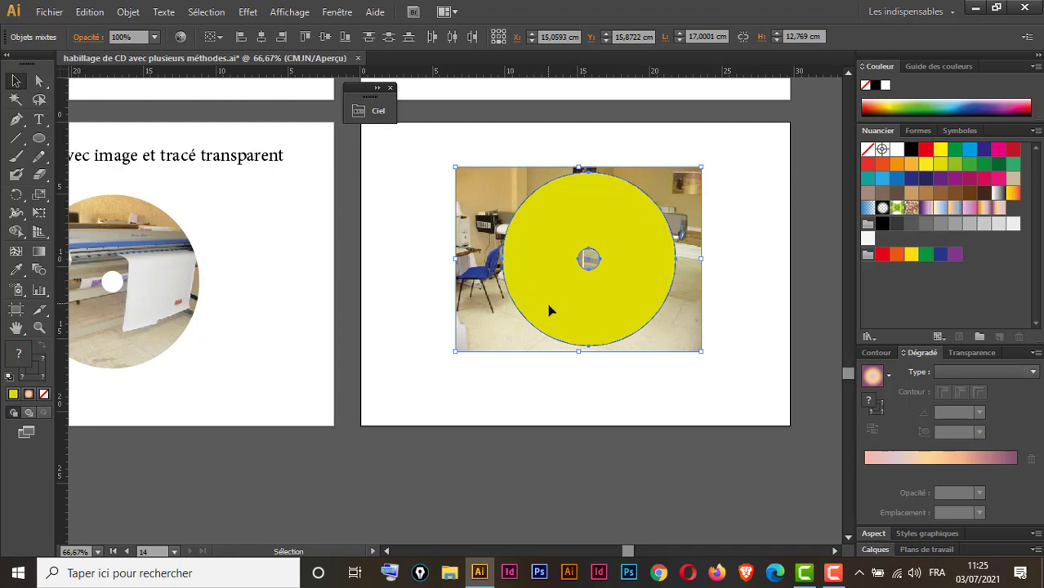
{"action": "left_click", "coordinate": [127, 13]}
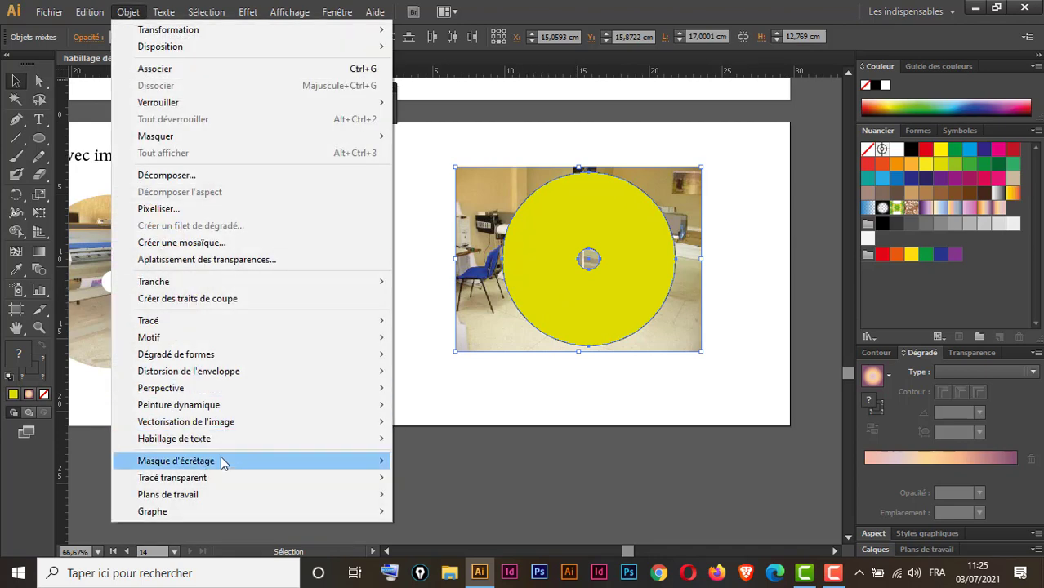
{"action": "left_click", "coordinate": [464, 459]}
{"action": "left_click", "coordinate": [752, 251]}
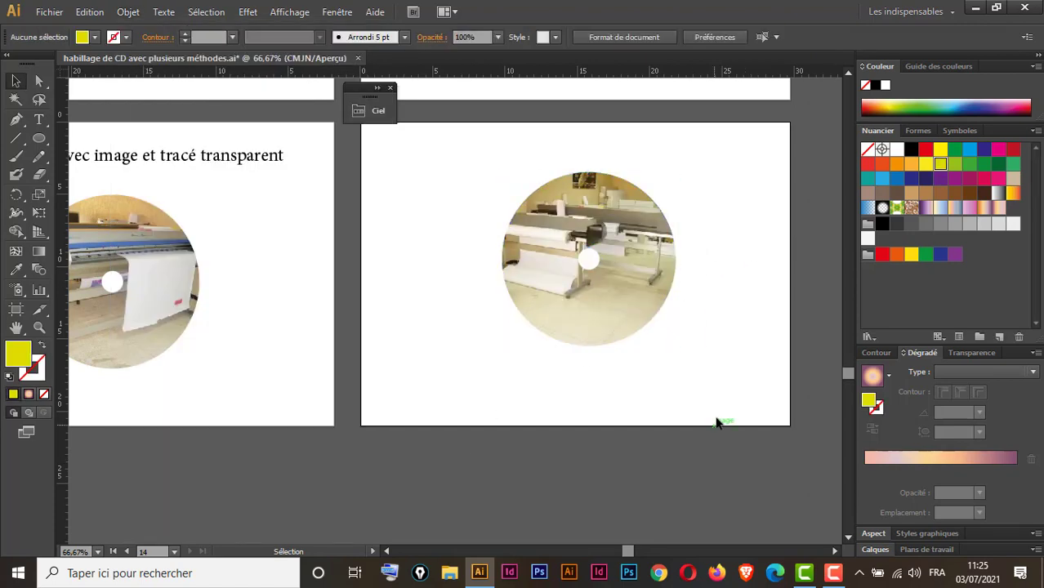
Move the clipped CD over the photo disc on the neighbouring artboard to check its hole, and return it to its own artboard
{"action": "left_click_drag", "start_coordinate": [635, 332], "coordinate": [202, 301]}
{"action": "left_click", "coordinate": [679, 378]}
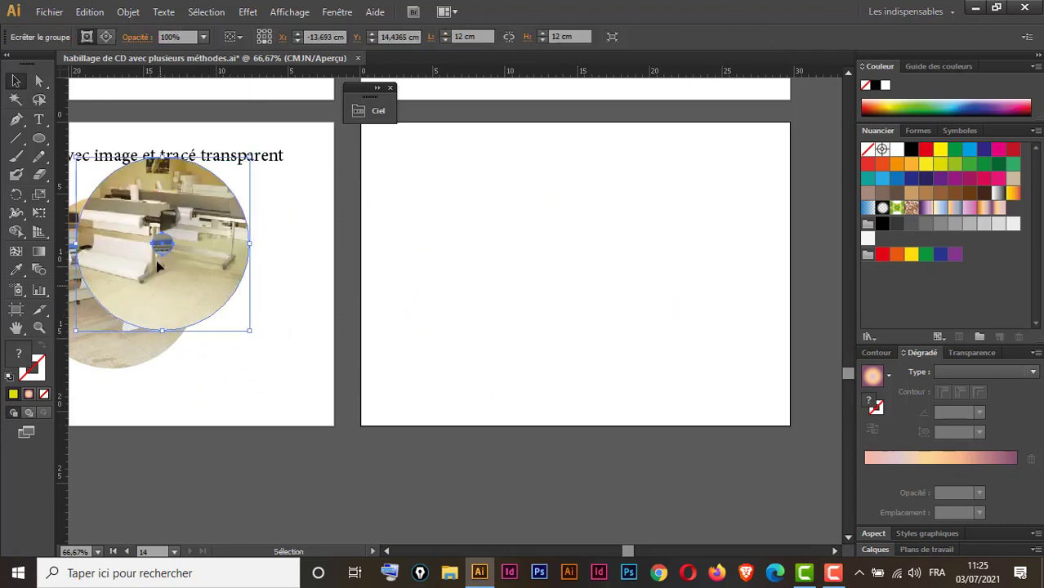
{"action": "left_click_drag", "start_coordinate": [224, 274], "coordinate": [224, 360]}
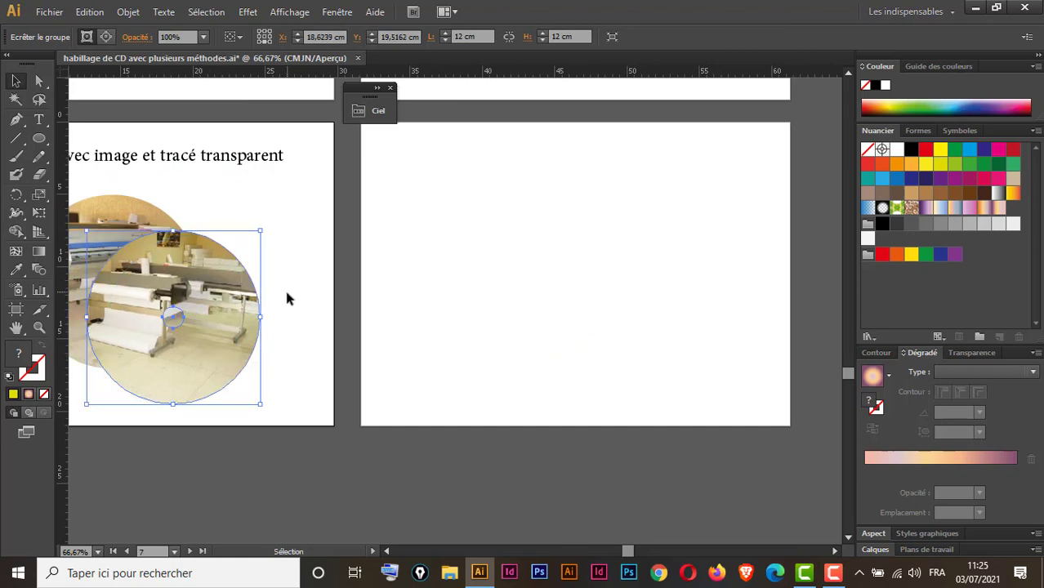
{"action": "scroll", "coordinate": [456, 312], "scroll_direction": "left", "scroll_amount": 4}
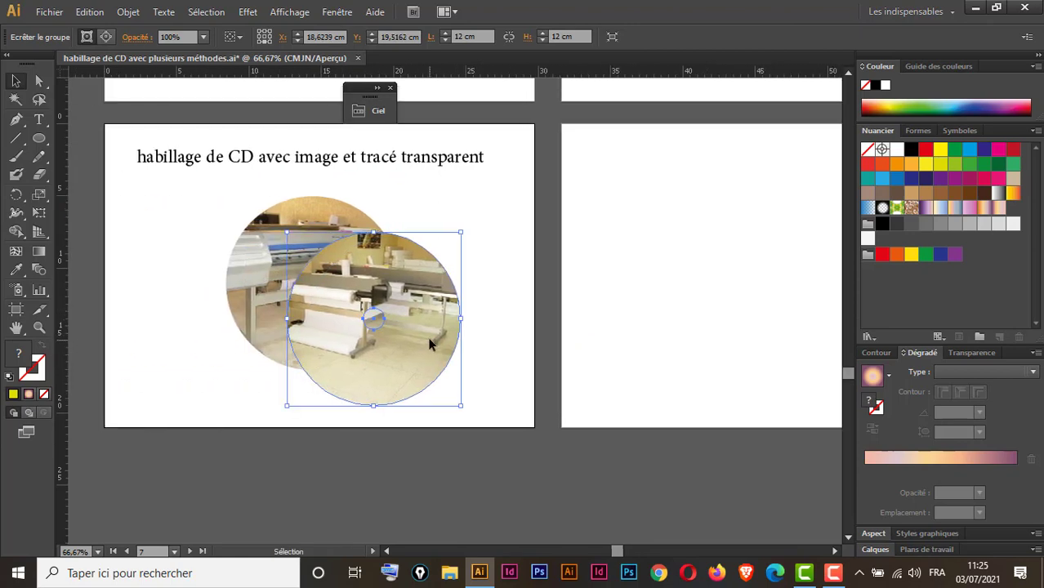
{"action": "left_click_drag", "start_coordinate": [430, 344], "coordinate": [532, 367]}
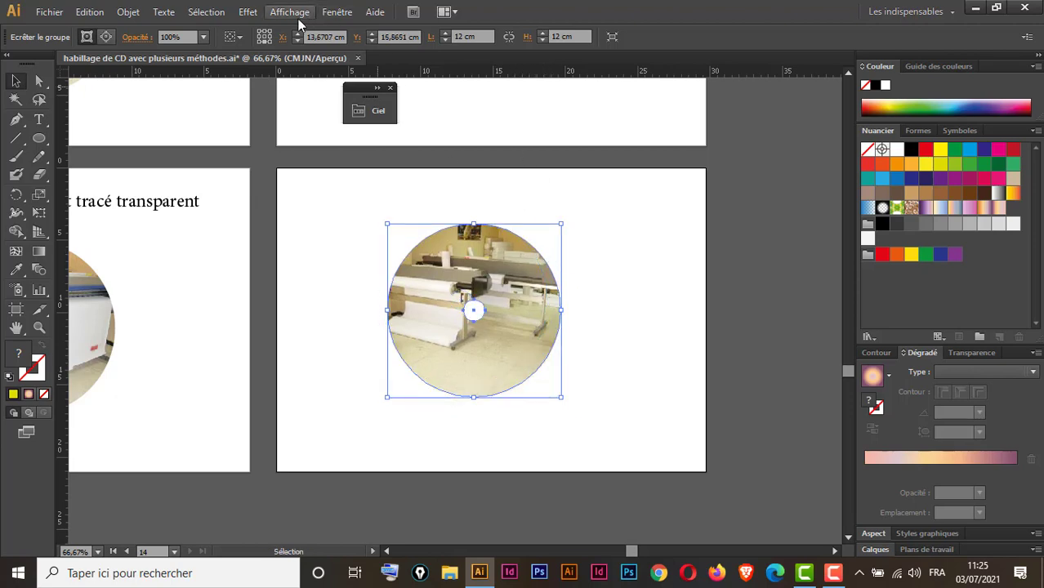
Start a previewed drop shadow effect on the clipped CD and set its X offset to 0 cm
{"action": "left_click", "coordinate": [248, 12]}
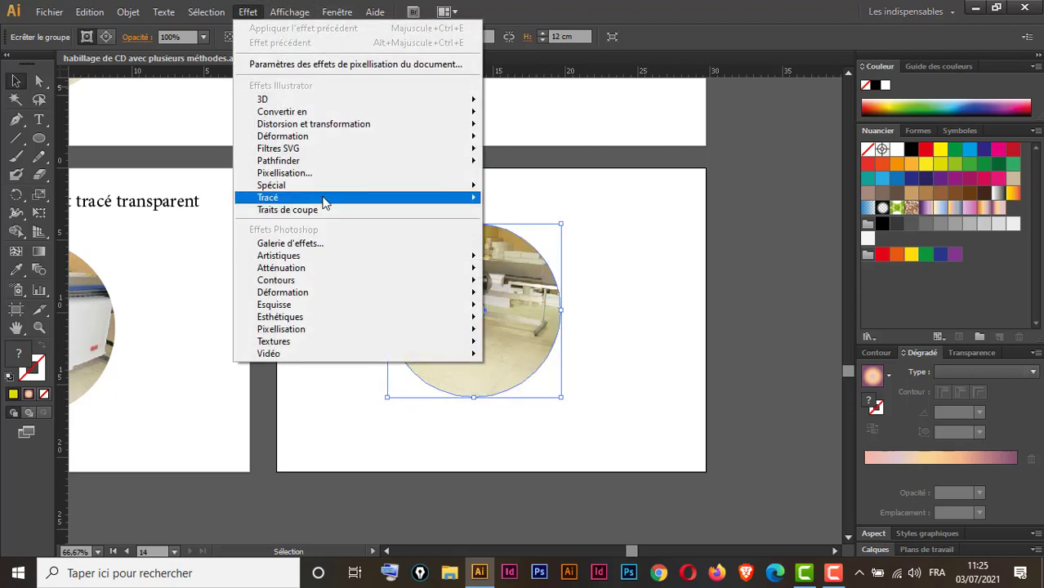
{"action": "mouse_move", "coordinate": [471, 174]}
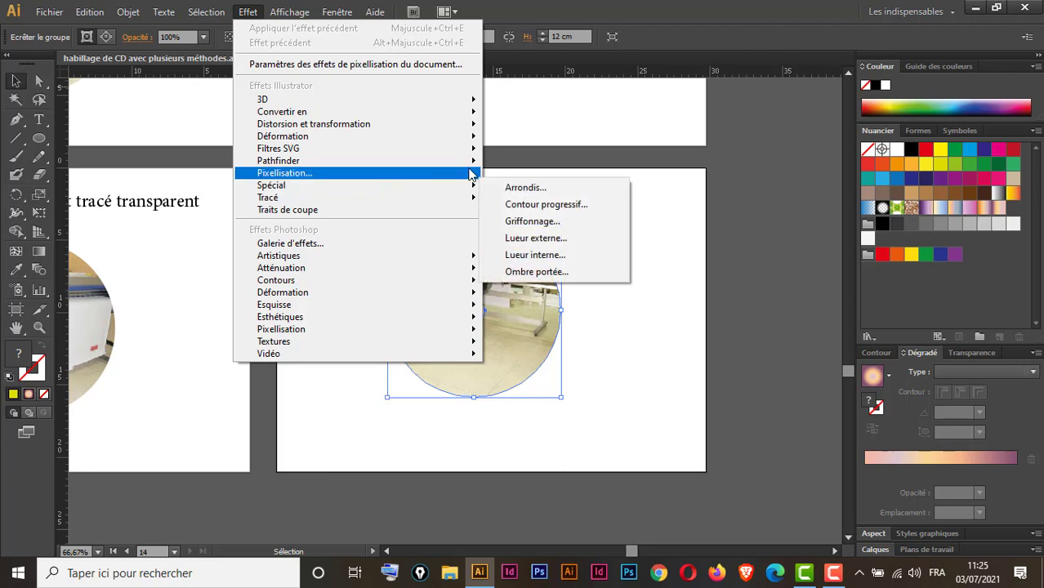
{"action": "left_click", "coordinate": [557, 276]}
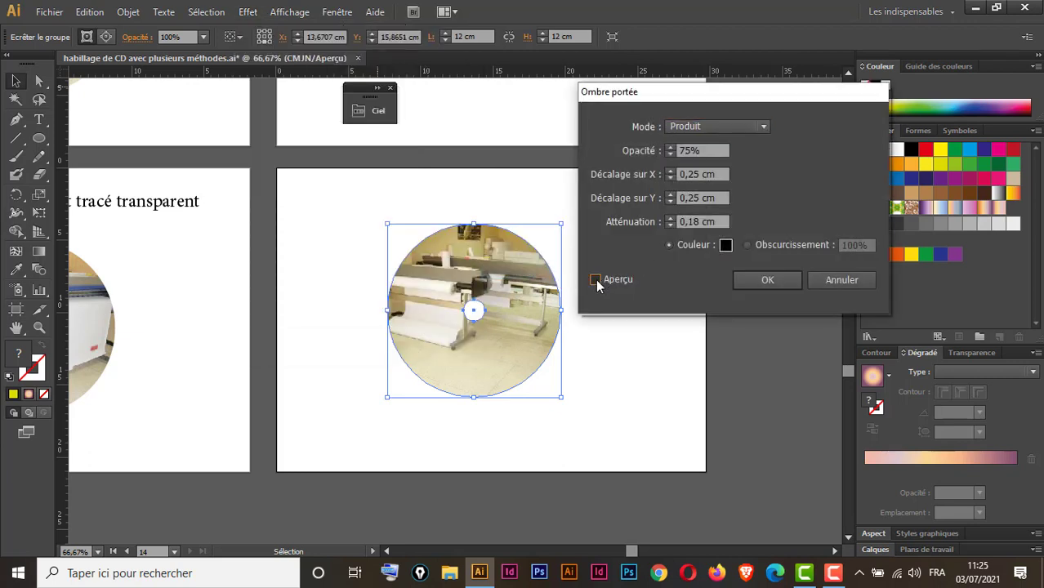
{"action": "left_click", "coordinate": [595, 279]}
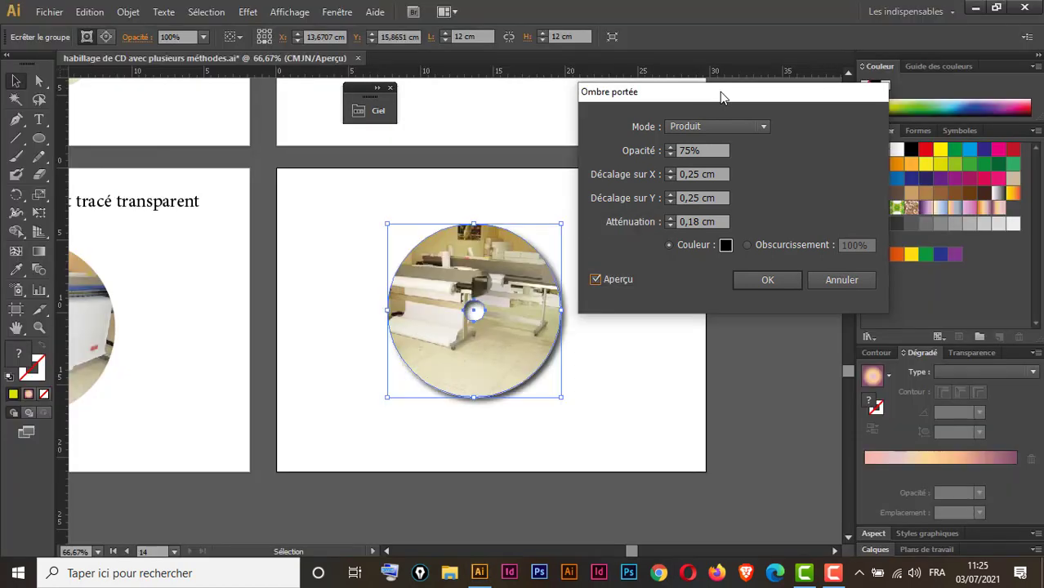
{"action": "left_click", "coordinate": [670, 179]}
{"action": "left_click", "coordinate": [669, 178]}
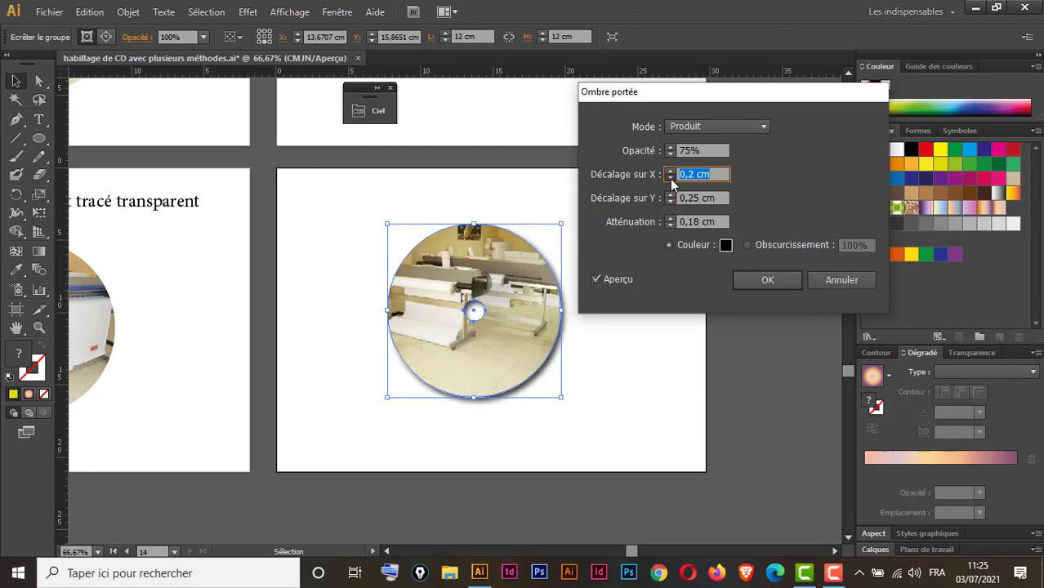
{"action": "left_click", "coordinate": [669, 179]}
{"action": "left_click", "coordinate": [670, 178]}
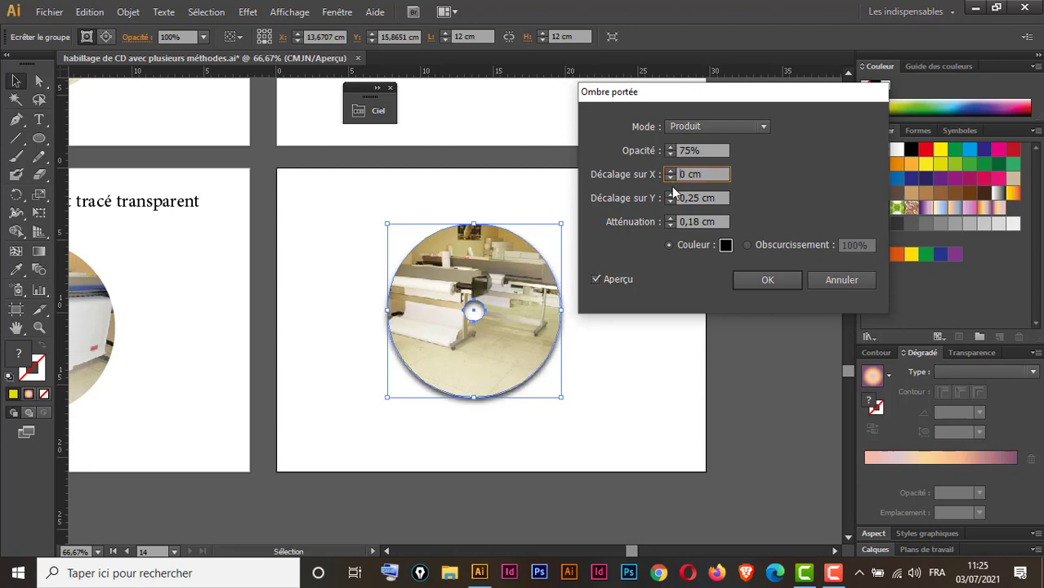
Remove the drop shadow's Y offset too, so it spreads evenly around the disc and its hole, and apply the effect
{"action": "left_click", "coordinate": [668, 201]}
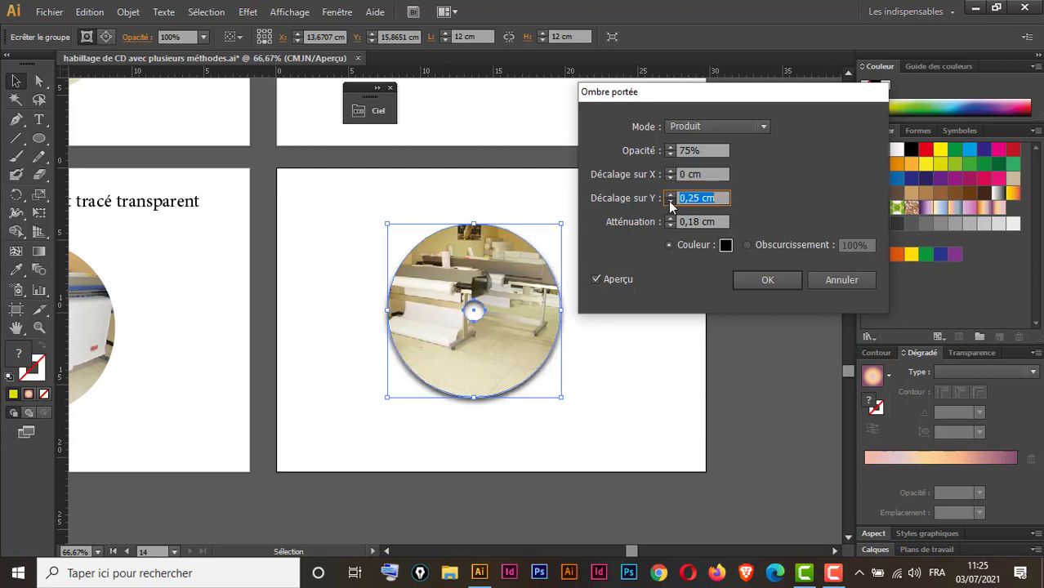
{"action": "left_click", "coordinate": [669, 202]}
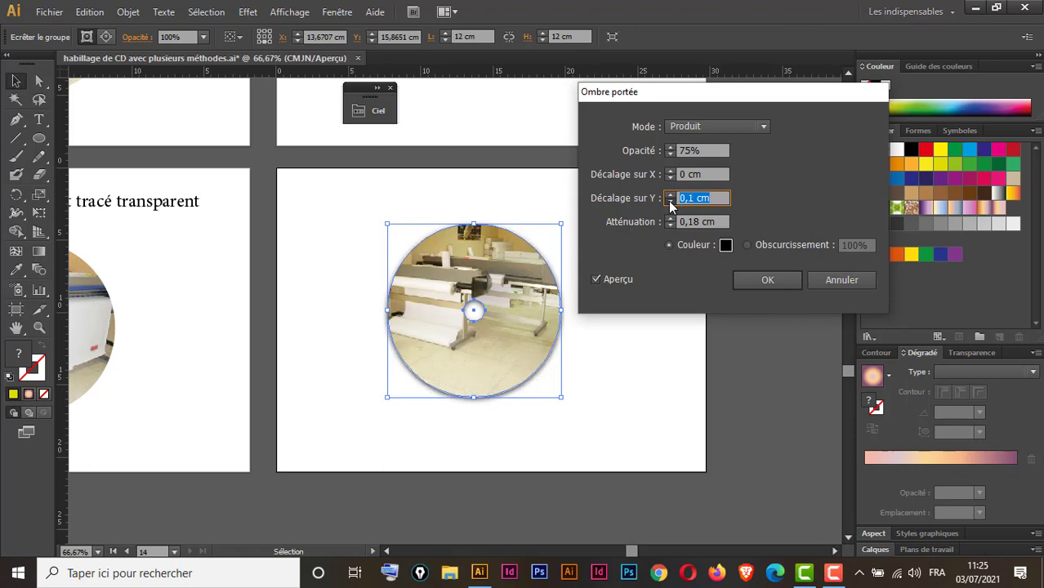
{"action": "left_click", "coordinate": [670, 201]}
{"action": "left_click", "coordinate": [766, 279]}
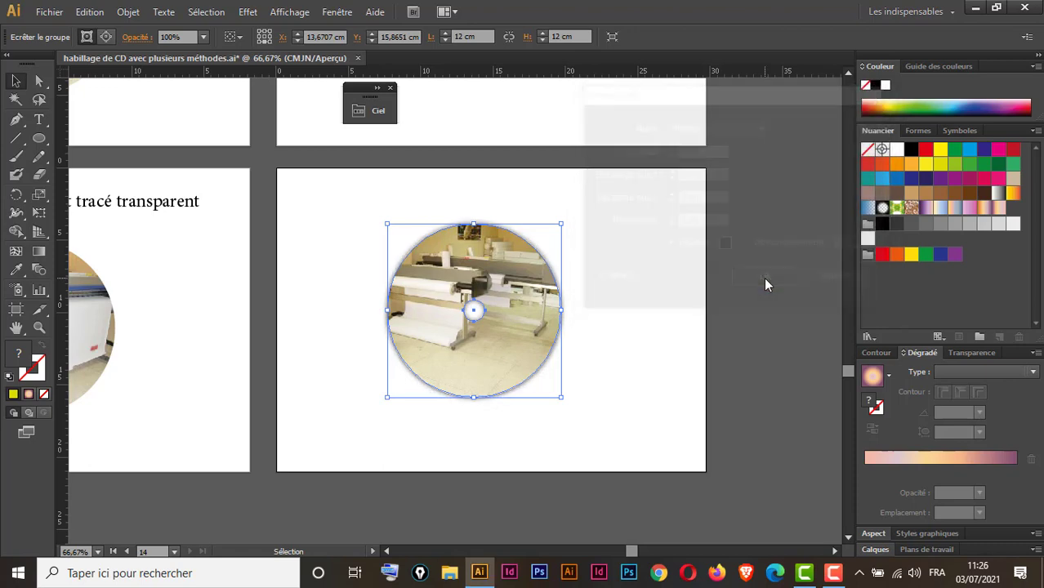
{"action": "left_click", "coordinate": [666, 347]}
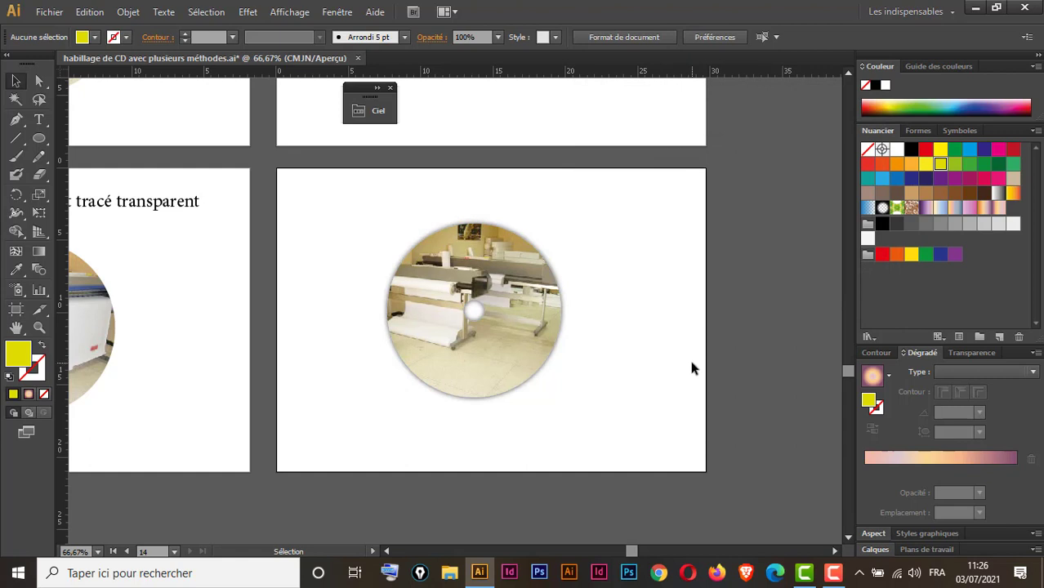
Relink the photo inside the CD's clipping mask to 450_photo_7 and embed the new image in the document
{"action": "left_click", "coordinate": [516, 306]}
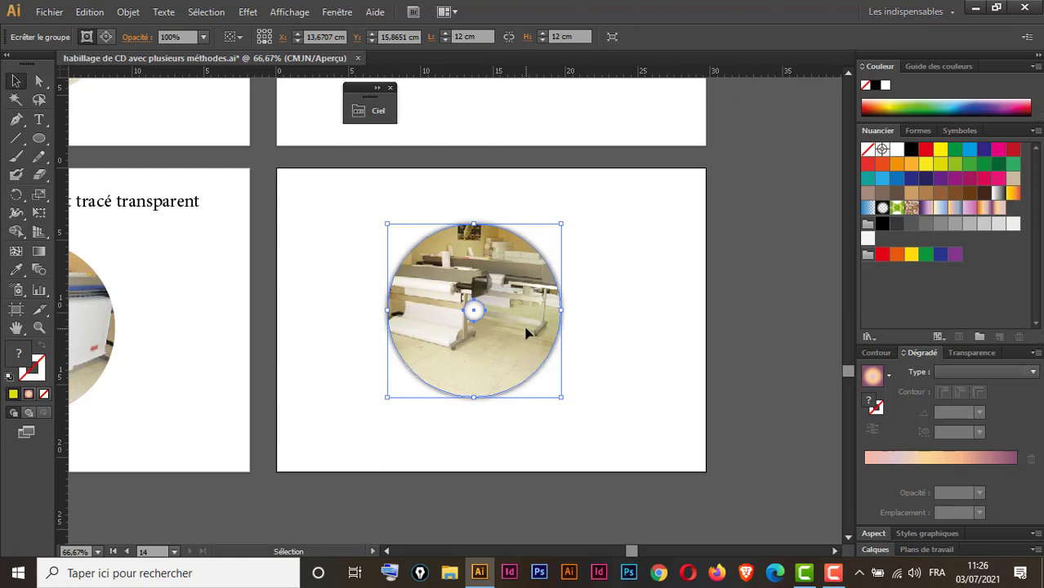
{"action": "left_click", "coordinate": [106, 38]}
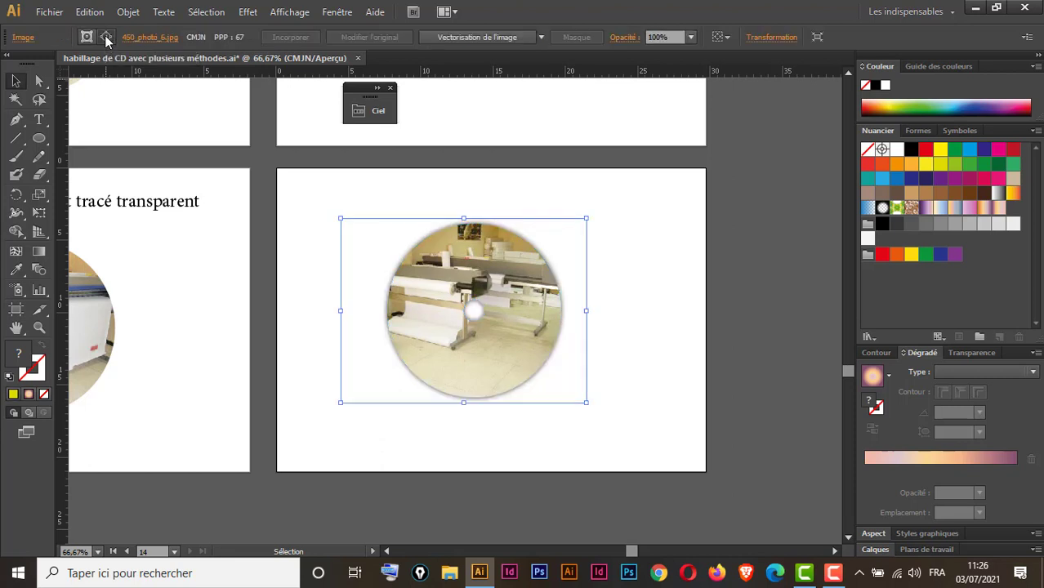
{"action": "left_click", "coordinate": [147, 38]}
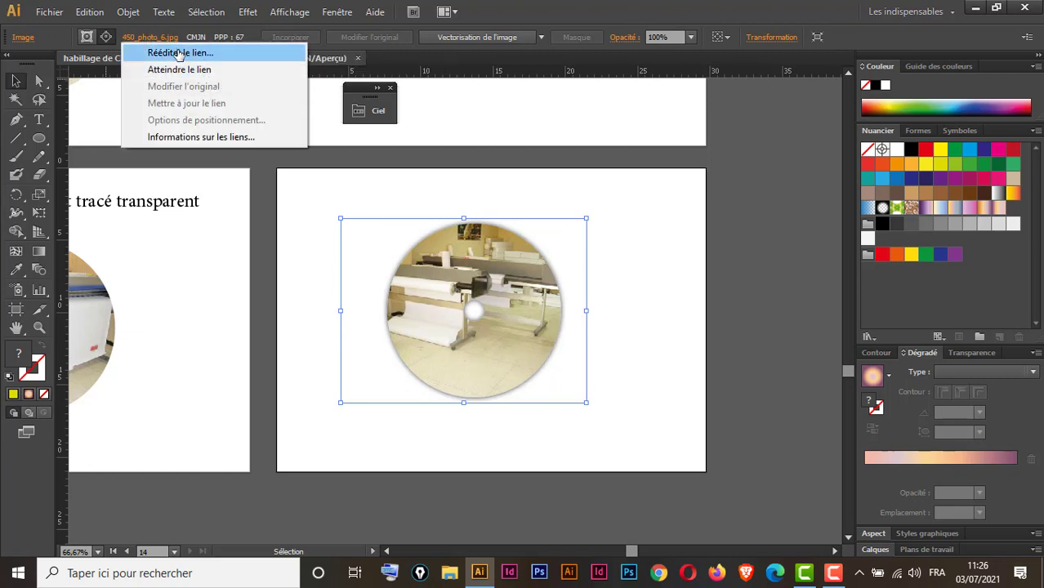
{"action": "left_click", "coordinate": [178, 53]}
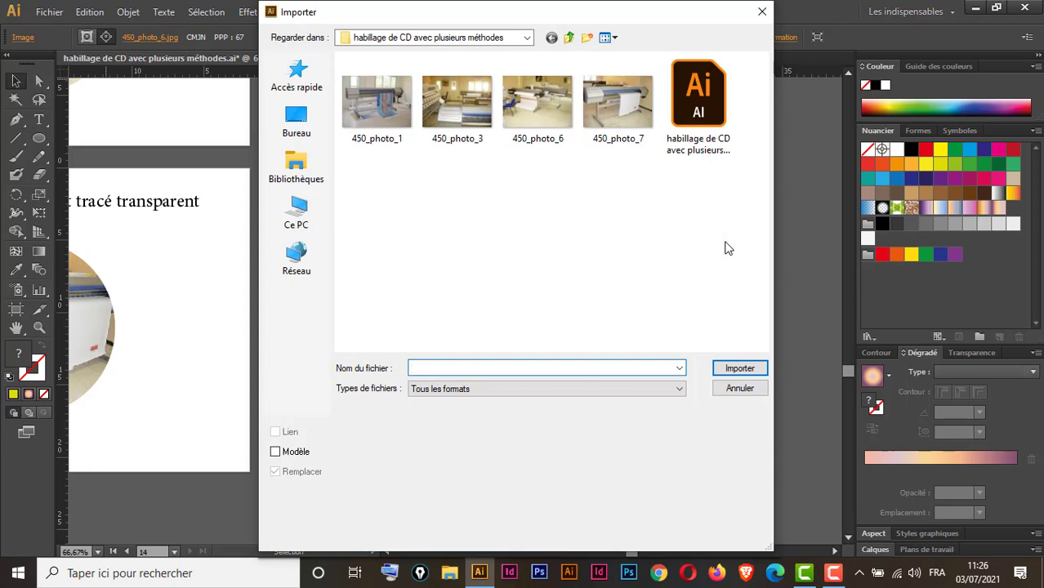
{"action": "left_click", "coordinate": [616, 113]}
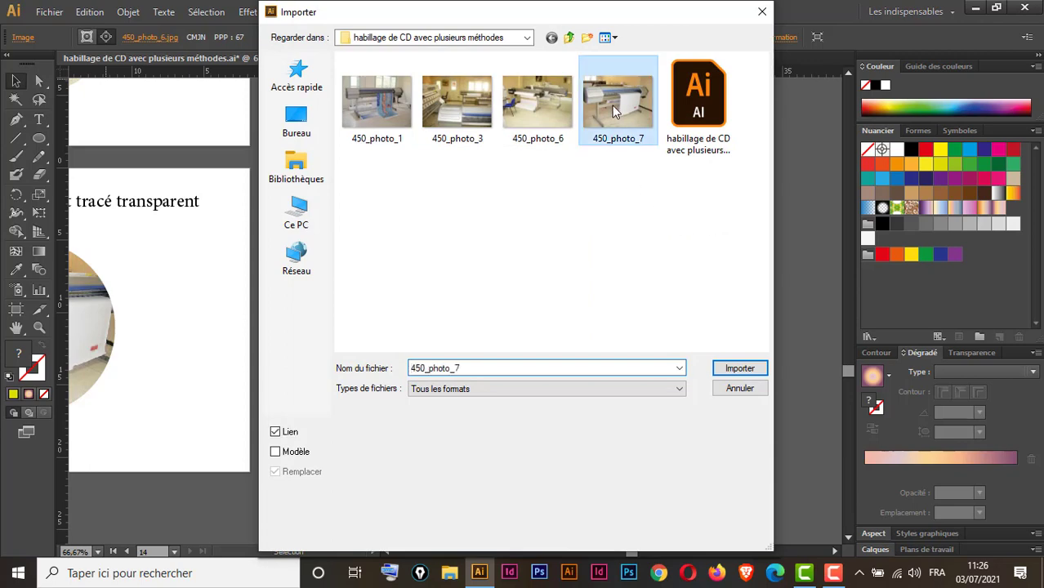
{"action": "left_click", "coordinate": [729, 369]}
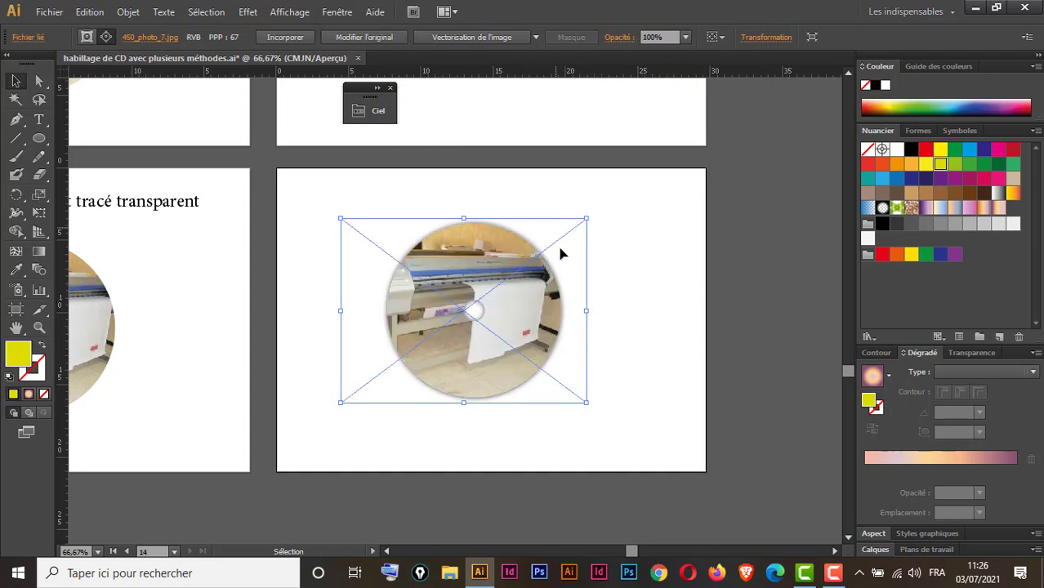
{"action": "left_click", "coordinate": [285, 37]}
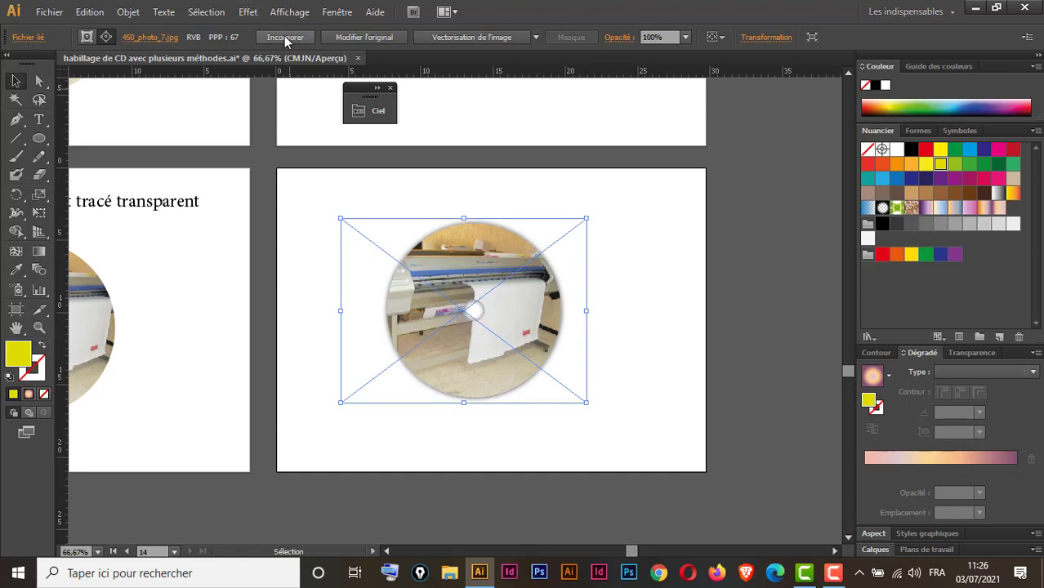
{"action": "left_click", "coordinate": [637, 261]}
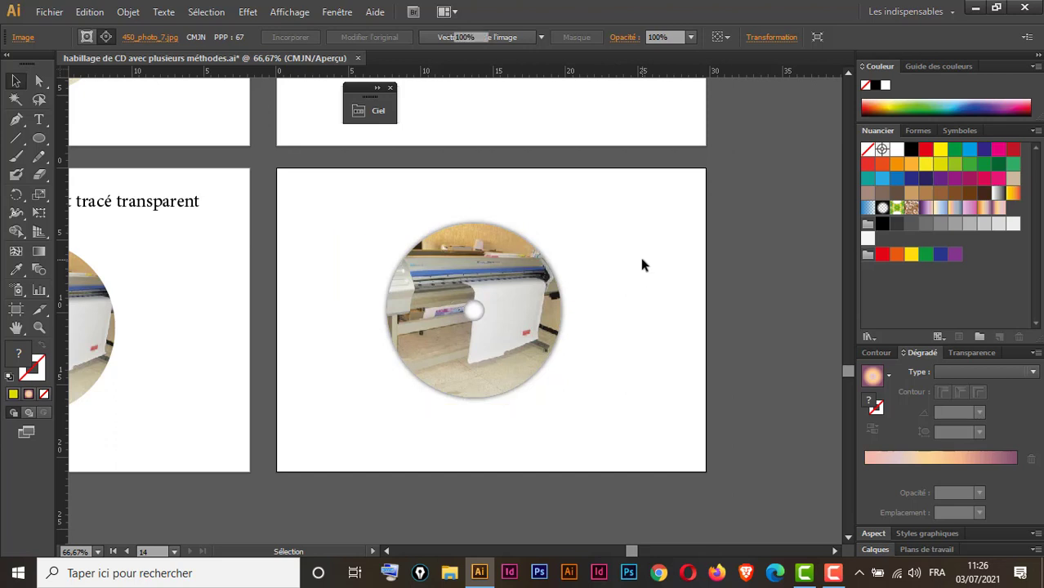
Reposition the clipped CD on its artboard and shift the photo to the right inside the clipping mask
{"action": "left_click_drag", "start_coordinate": [529, 309], "coordinate": [556, 299]}
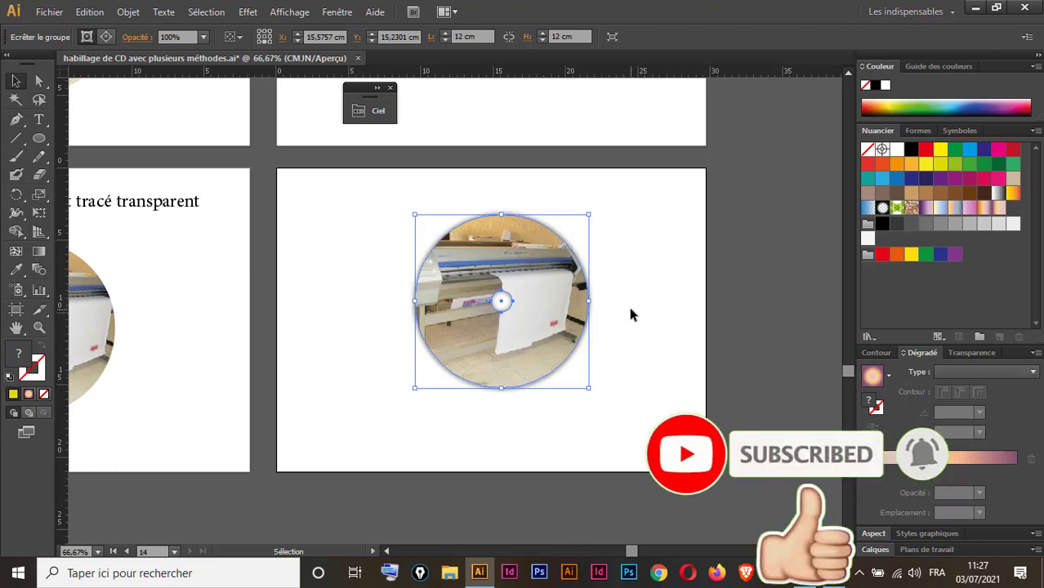
{"action": "left_click", "coordinate": [107, 38]}
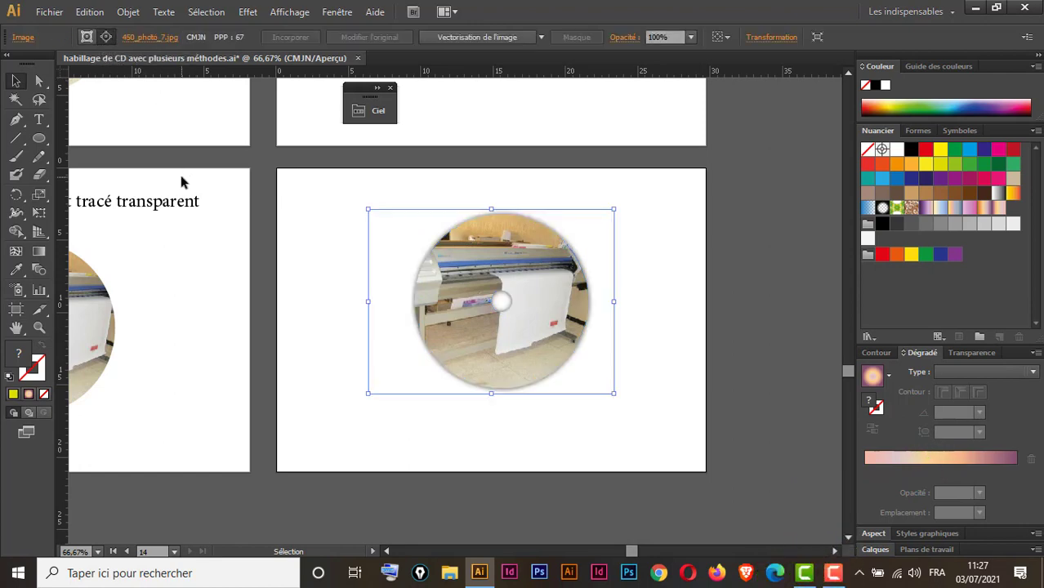
{"action": "key", "text": "Right"}
{"action": "key", "text": "Right"}
{"action": "key", "text": "Right"}
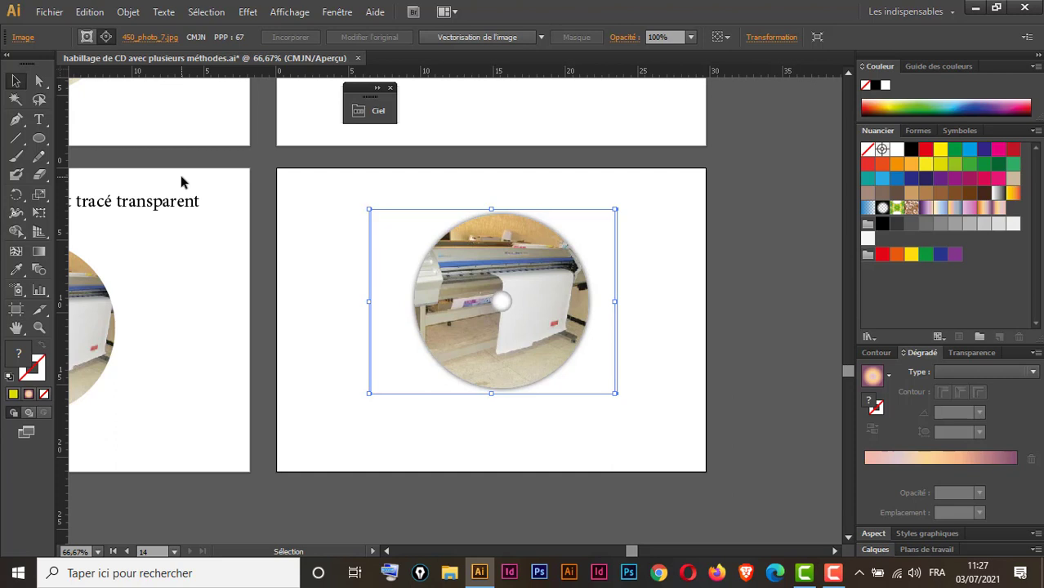
{"action": "key", "text": "Right"}
{"action": "key", "text": "Right"}
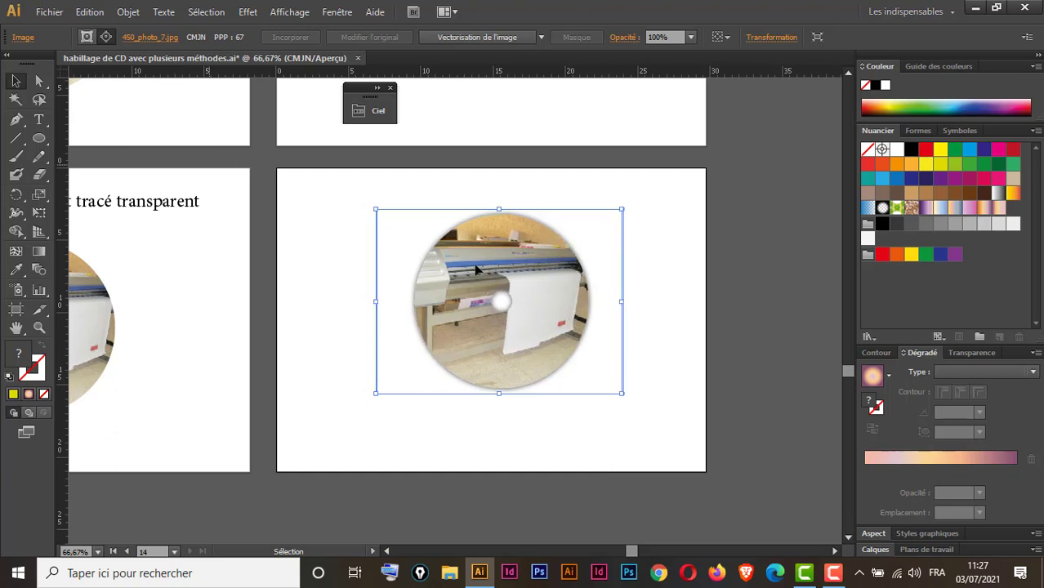
{"action": "key", "text": "Right"}
{"action": "left_click_drag", "start_coordinate": [483, 265], "coordinate": [518, 270]}
{"action": "left_click", "coordinate": [650, 265]}
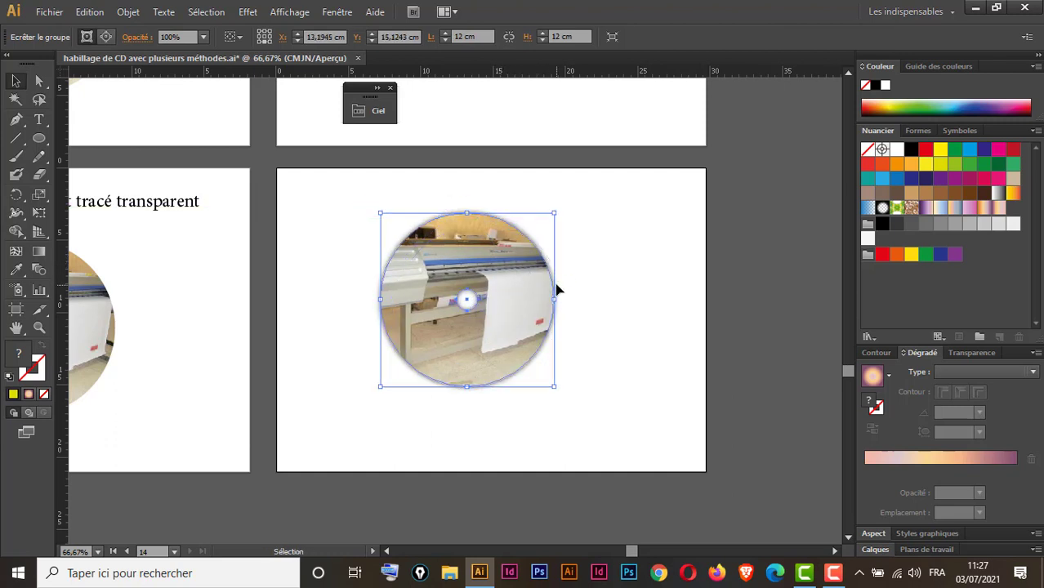